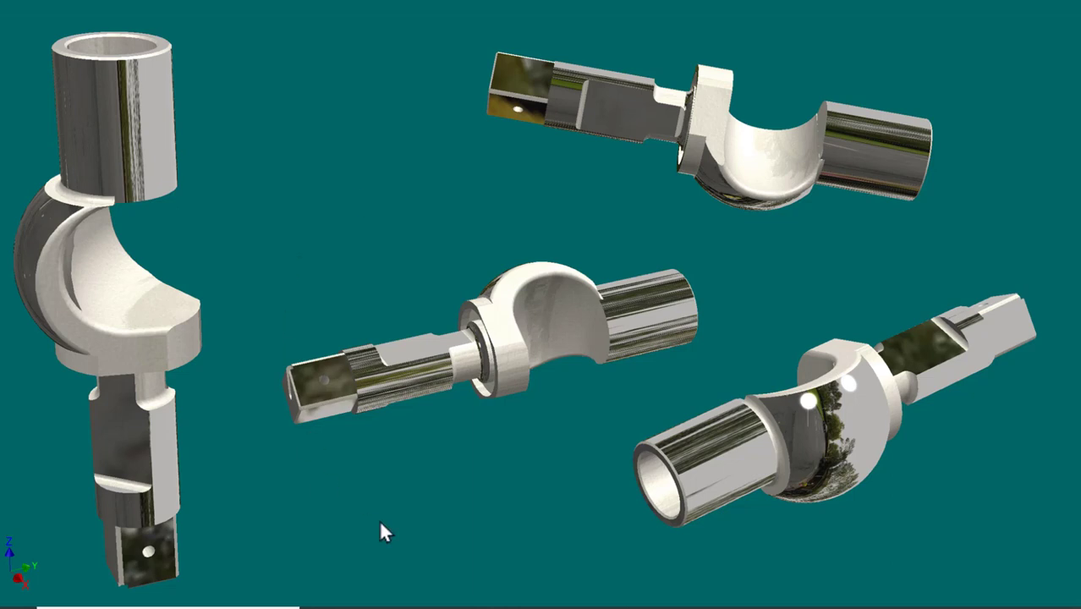
Examine the views, sections and dimensions of the latch in the LATCH - LEFT.idw drawing.
left_click(660, 602)
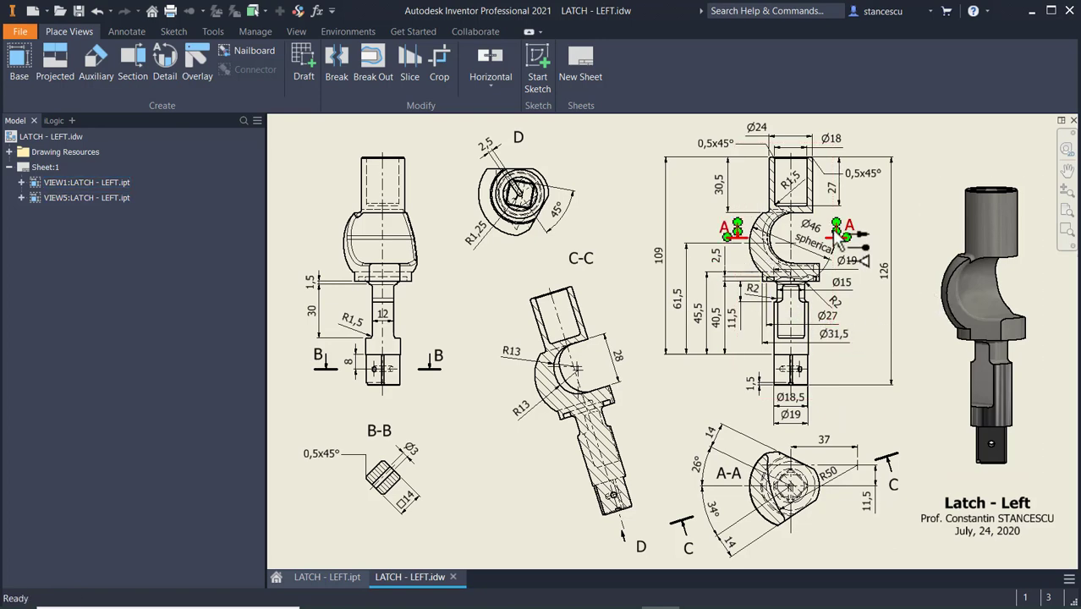
scroll(829, 226, "up", 3)
scroll(759, 279, "up", 3)
middle_click_drag(759, 285, 735, 378)
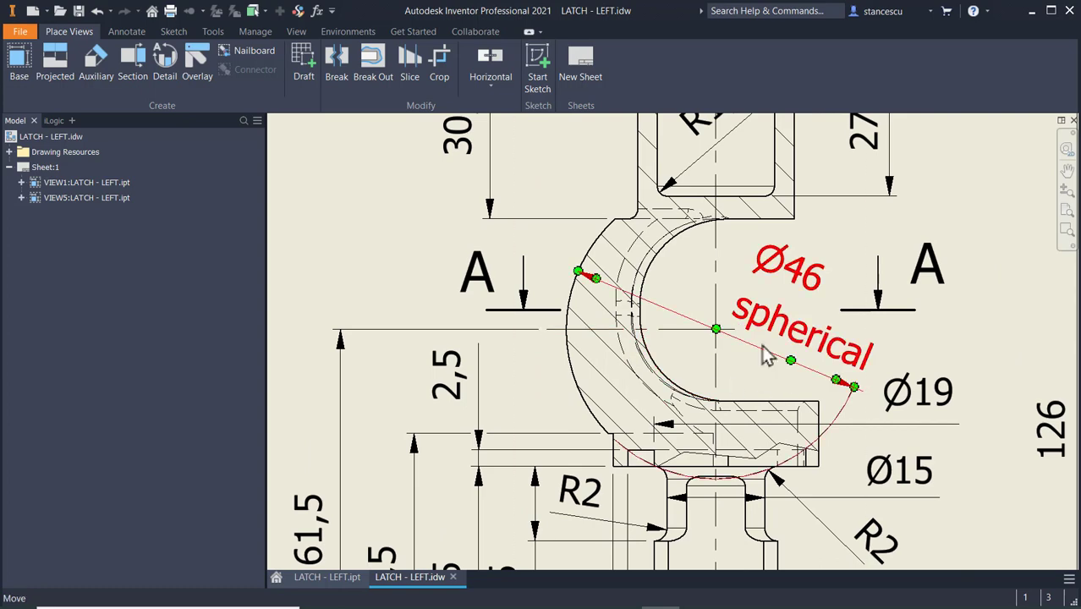
scroll(768, 347, "down", 2)
mouse_move(973, 383)
middle_mouse_down()
mouse_move(772, 203)
mouse_move(680, 228)
middle_mouse_up()
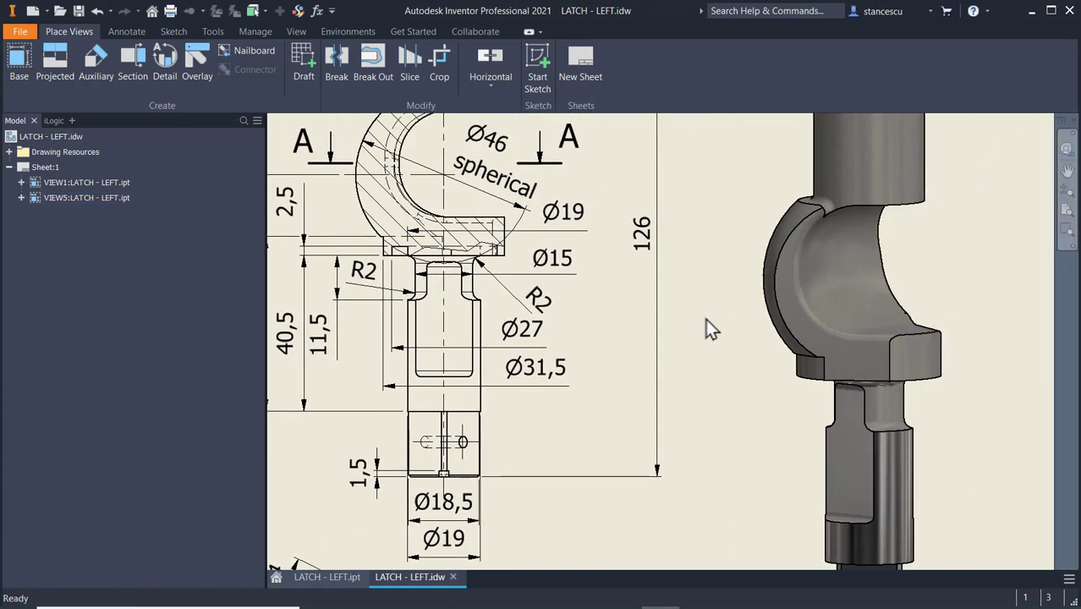
scroll(706, 315, "down", 2)
middle_click_drag(702, 306, 826, 242)
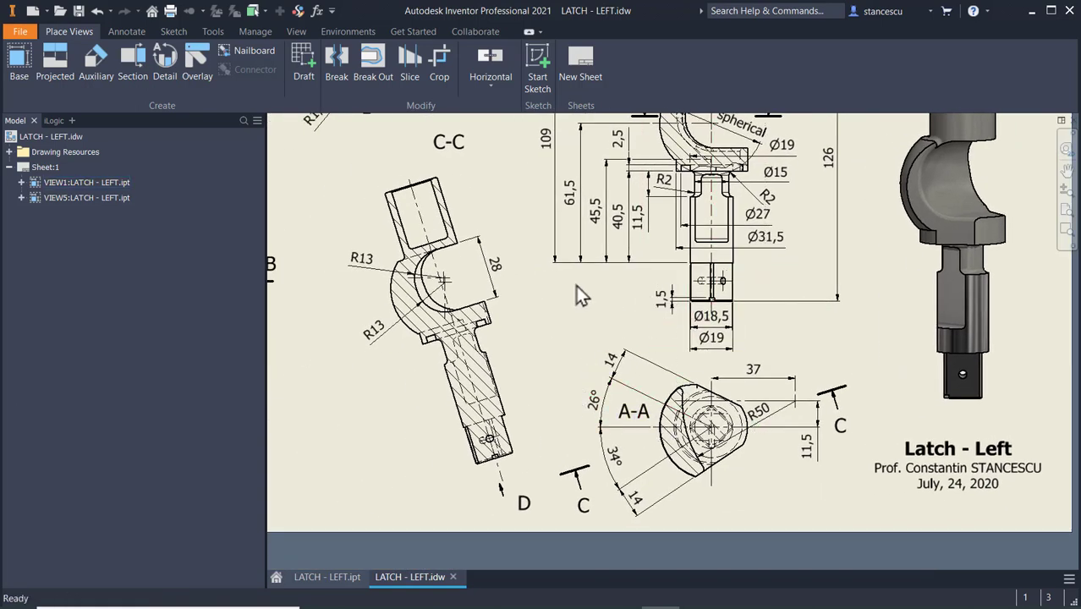
mouse_move(576, 285)
middle_mouse_down()
mouse_move(624, 319)
mouse_move(650, 362)
middle_mouse_up()
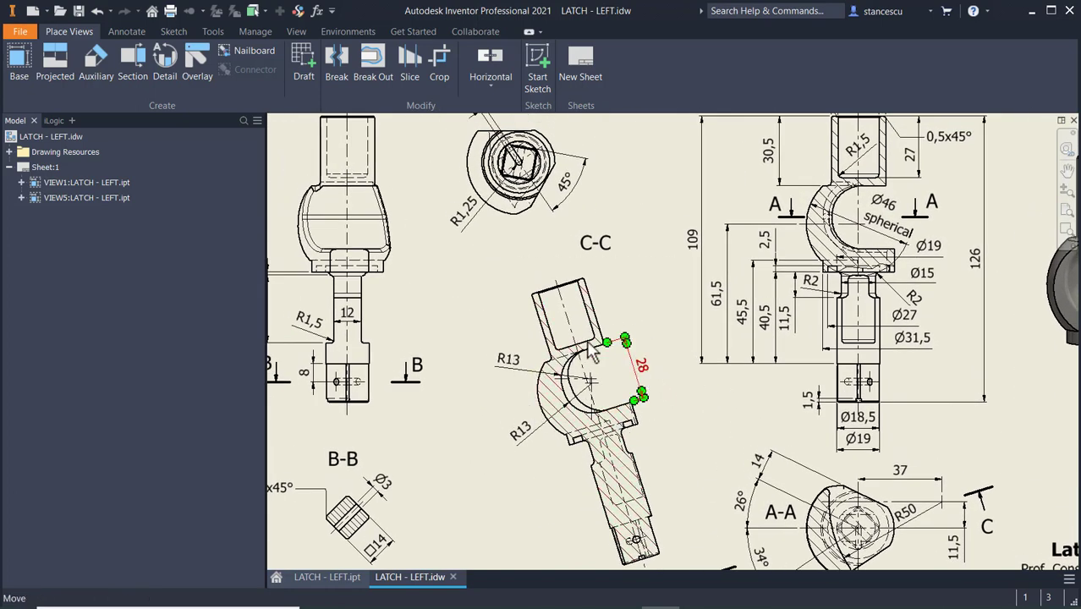
middle_click_drag(702, 414, 638, 345)
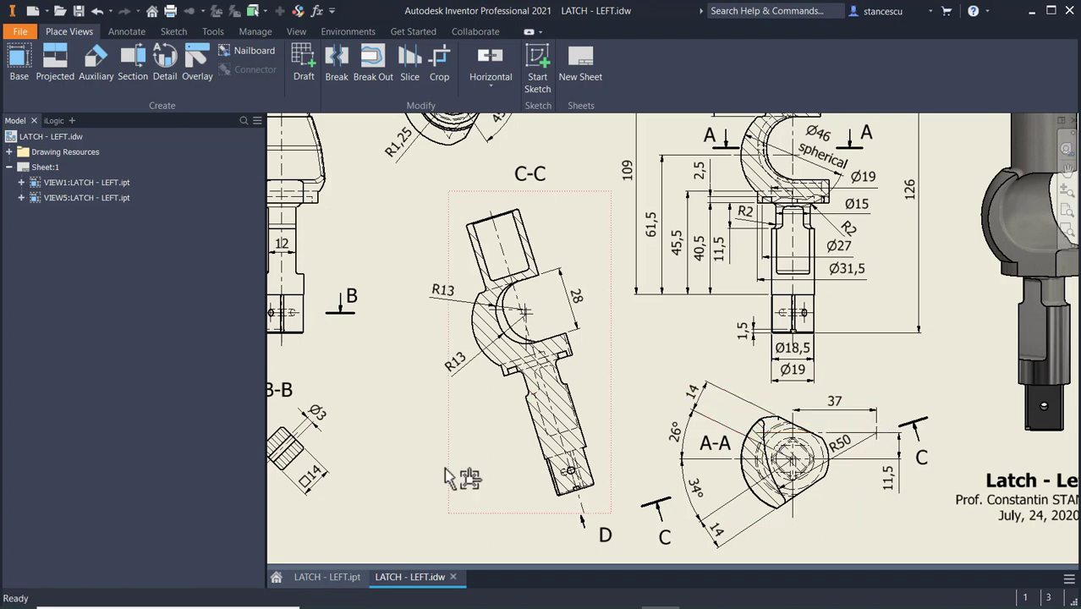
Inspect the finished 3D latch in LATCH - LEFT.ipt from another angle and return to the full LATCH - LEFT.idw sheet.
left_click(323, 578)
key("F4")
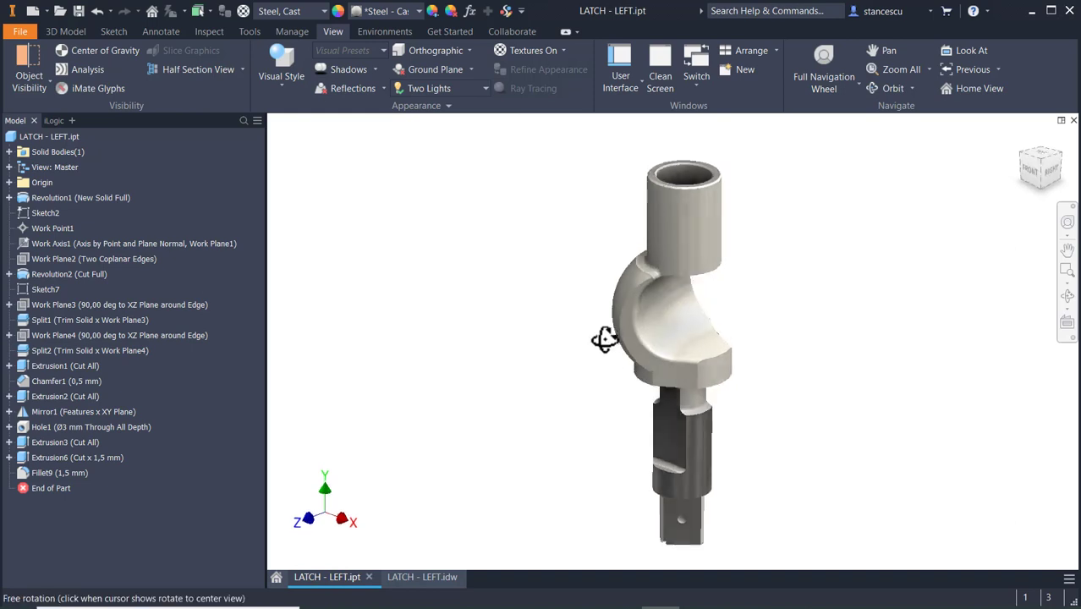
left_click_drag(604, 339, 577, 347)
key("Escape")
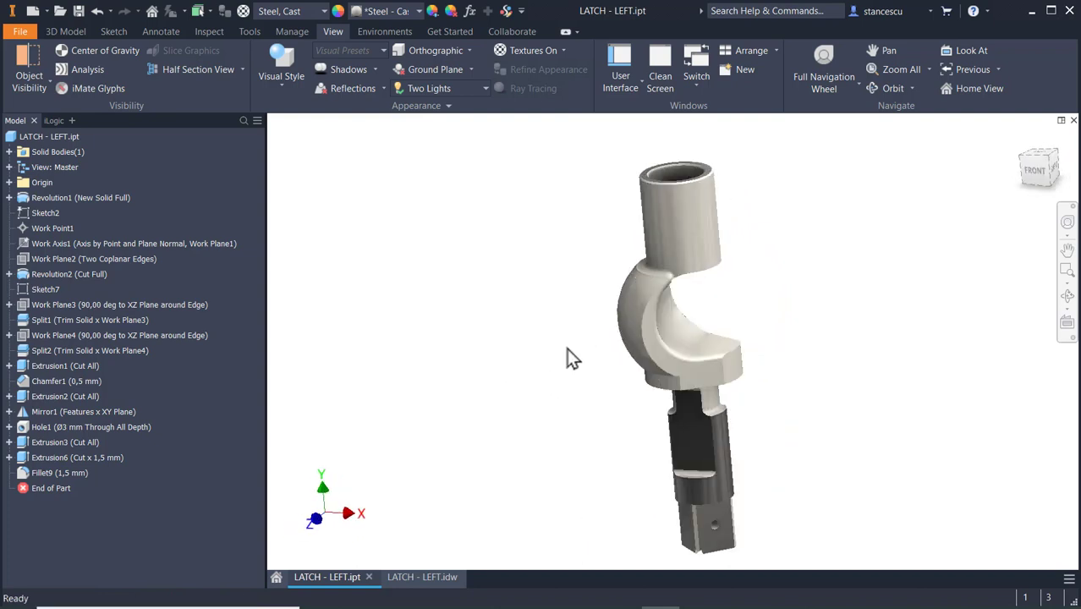
key("F6")
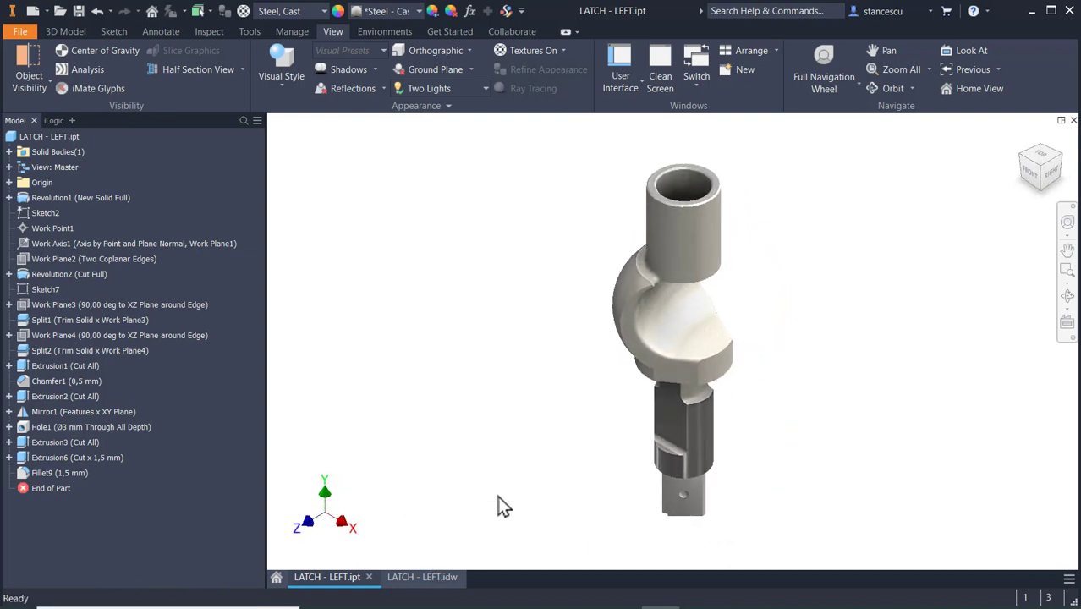
left_click(427, 579)
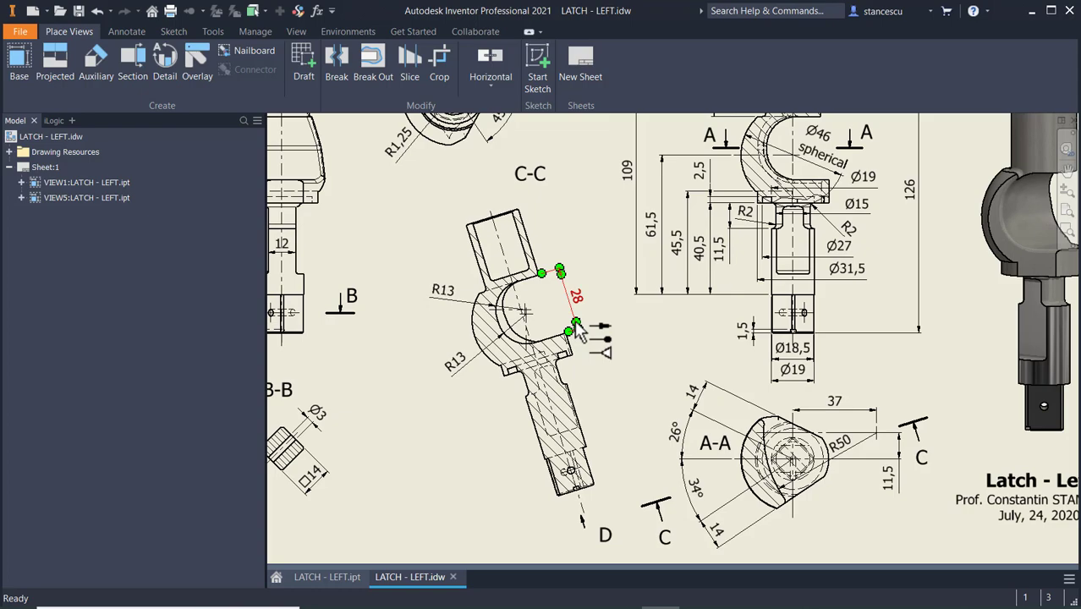
key("Home")
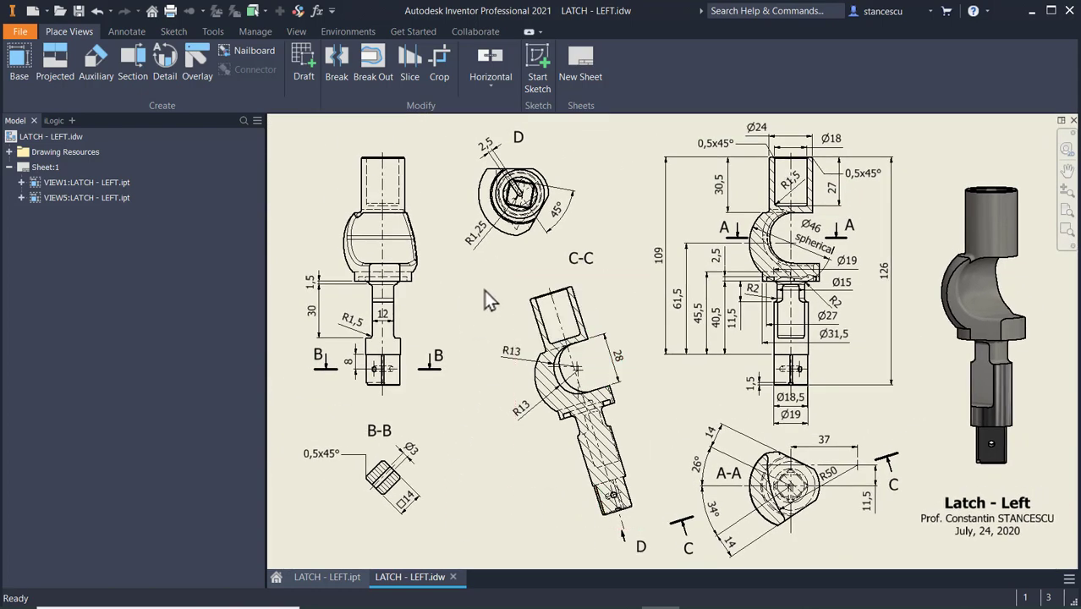
Create a new part from the metric Standard (mm).ipt template and start a 2D sketch on the XY plane.
left_click(34, 12)
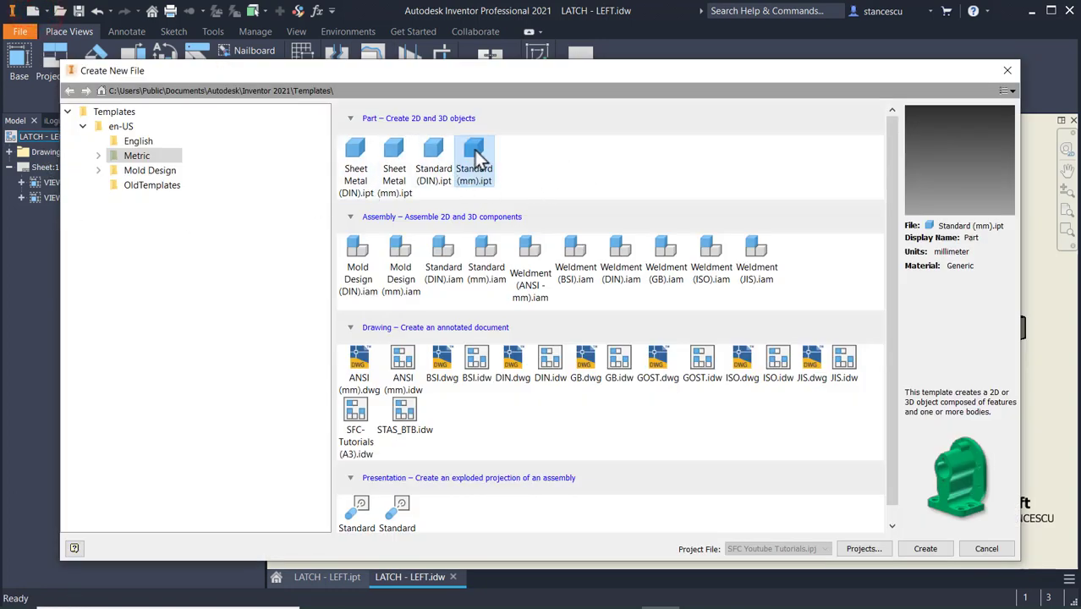
double_click(474, 154)
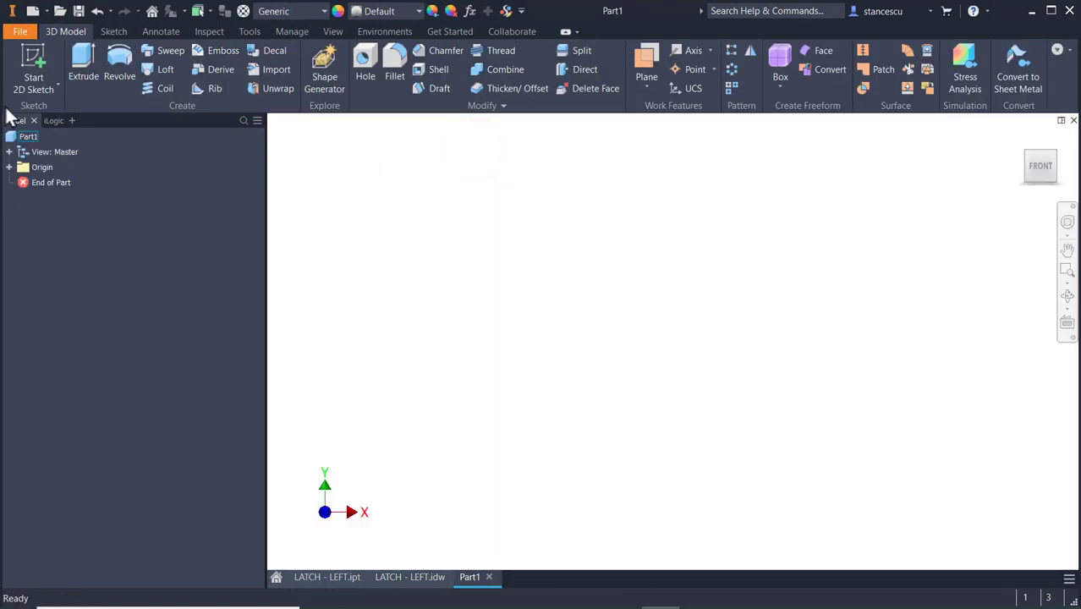
left_click(33, 58)
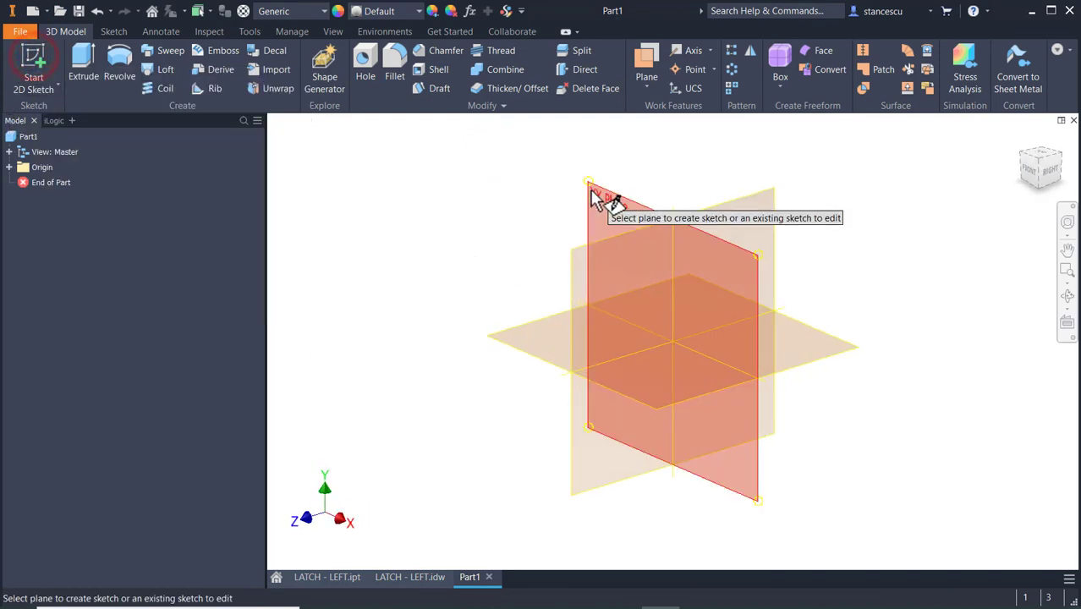
left_click(601, 194)
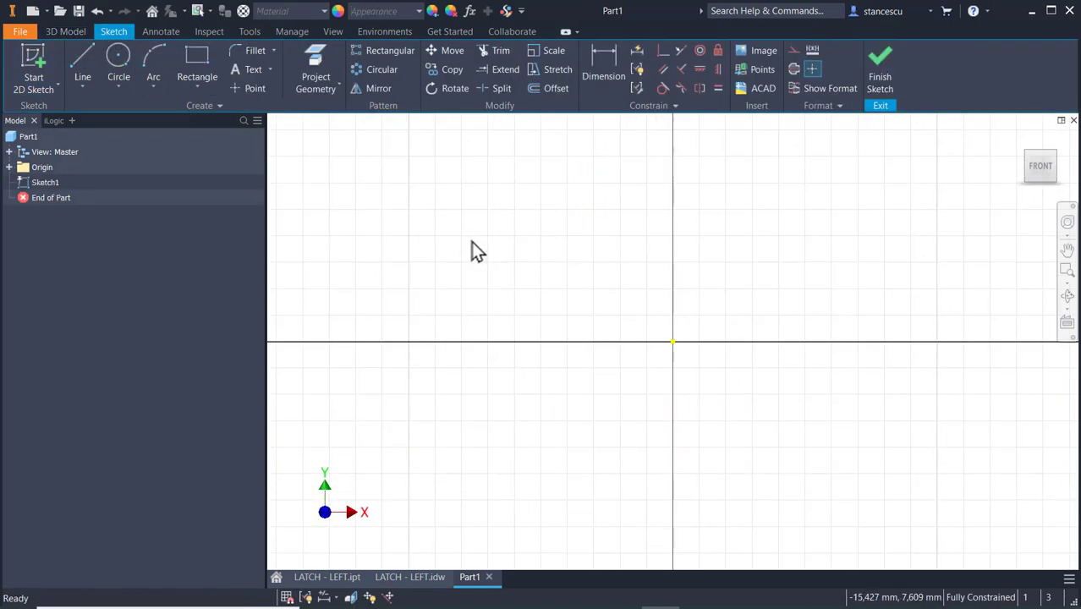
Sketch a vertical line about 24.6 mm long passing through the sketch origin.
left_click(80, 58)
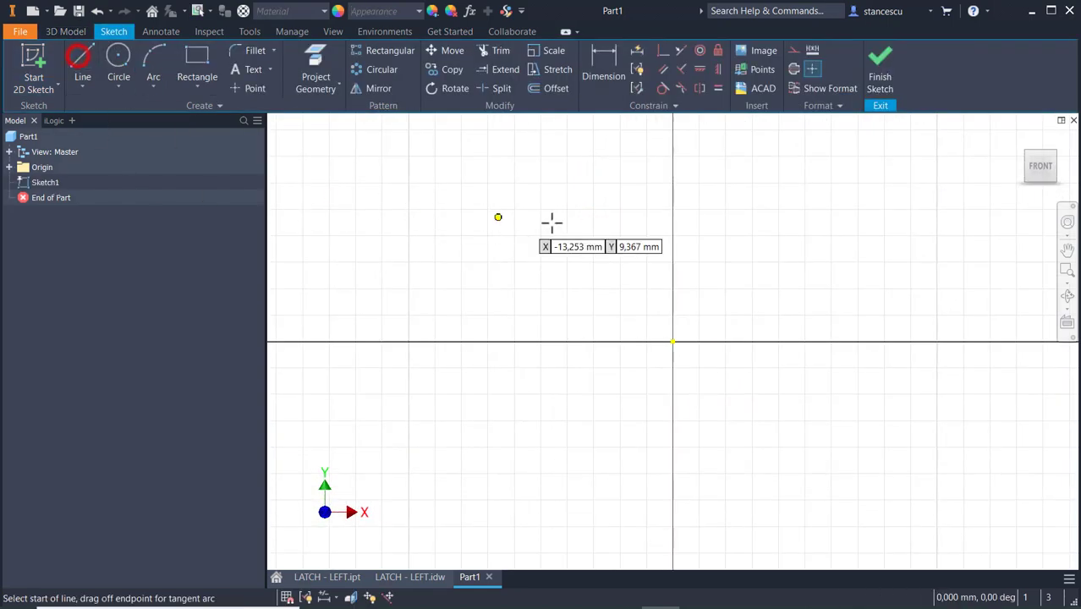
left_click(672, 174)
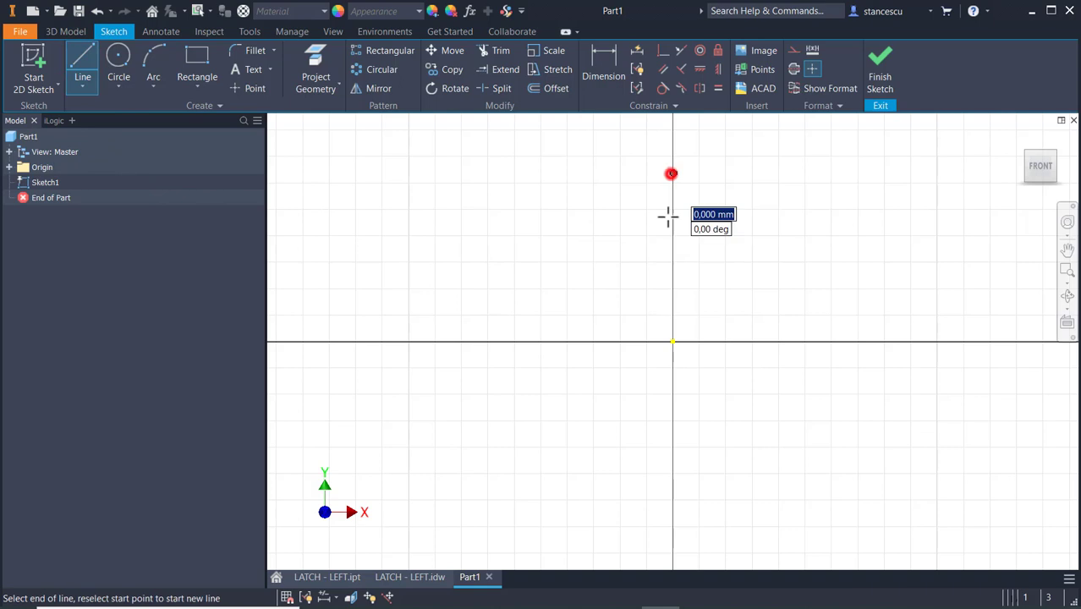
left_click(674, 499)
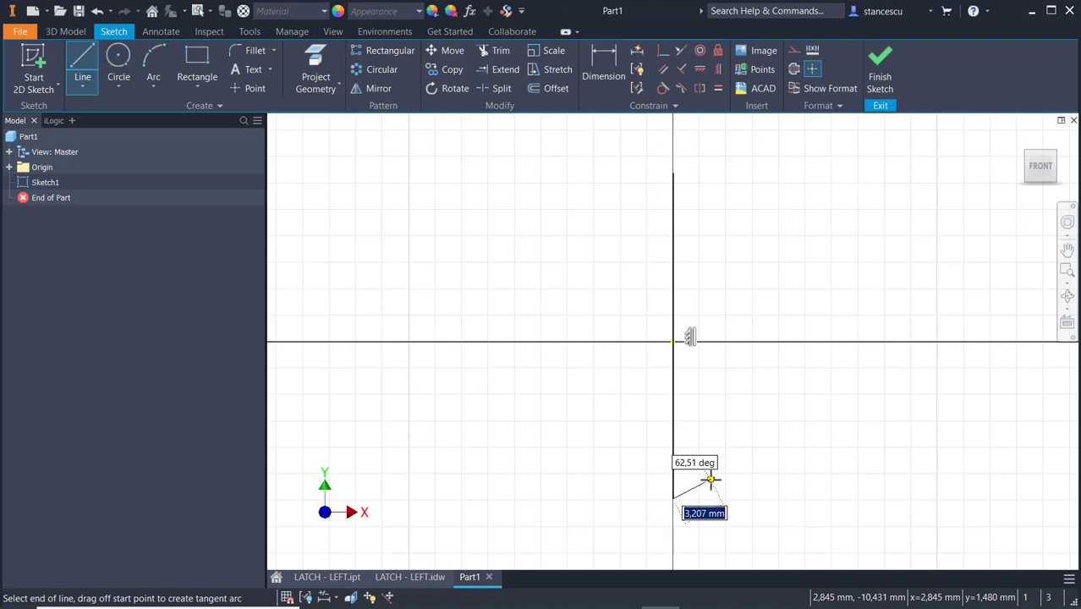
key("Escape")
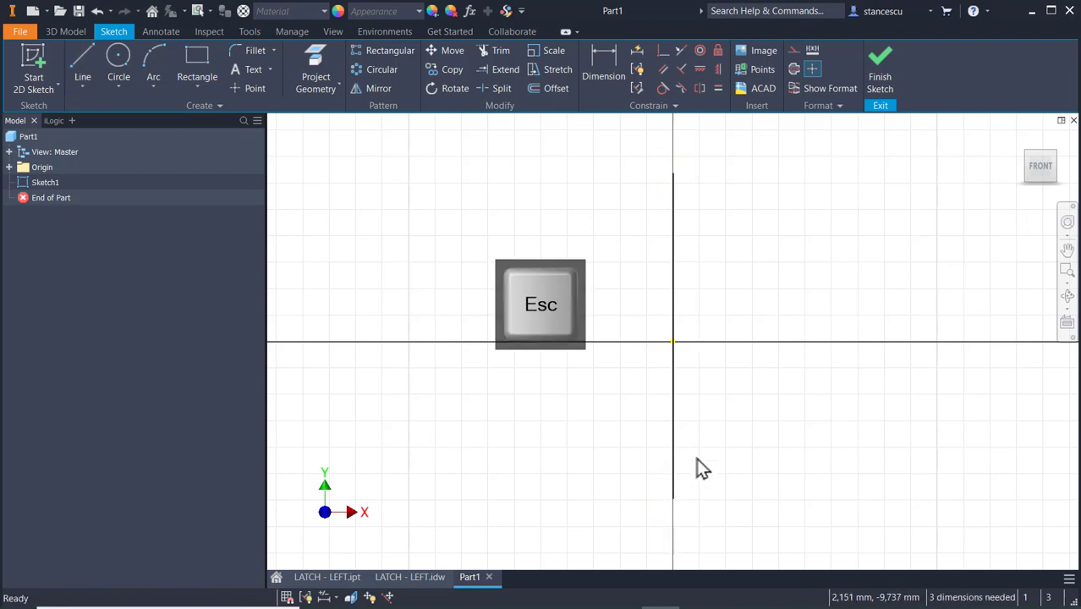
Dimension the vertical line's length as 126 mm.
left_click(609, 62)
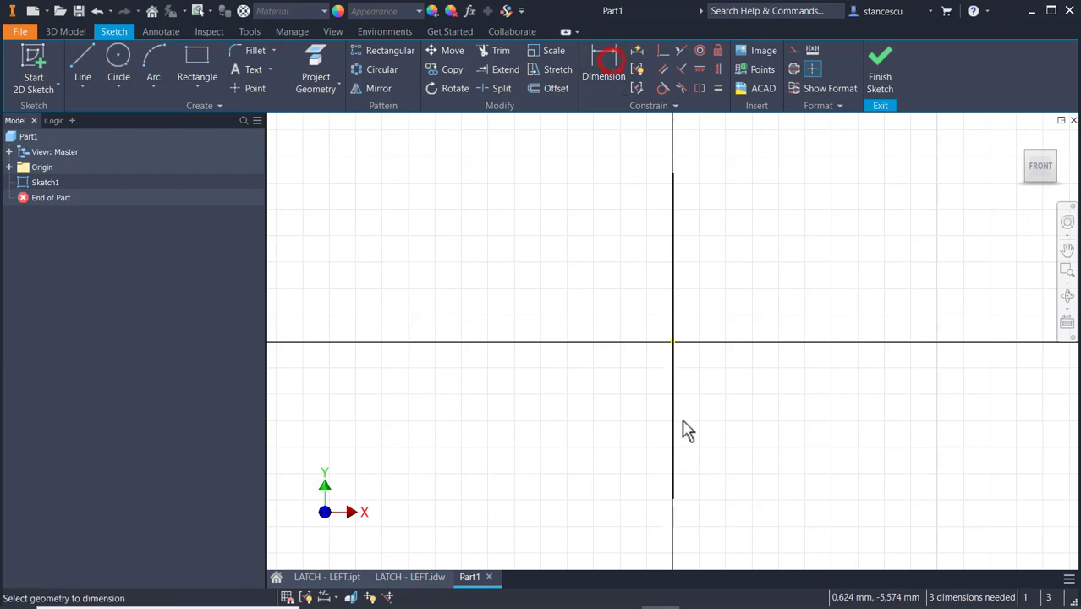
left_click(673, 433)
left_click(615, 419)
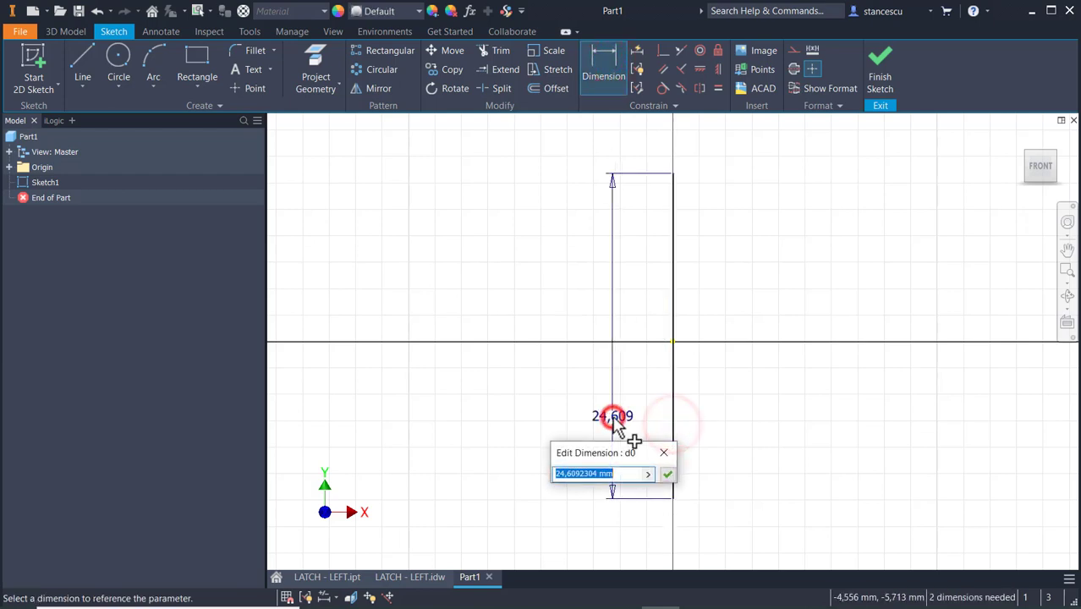
type("126")
key("Return")
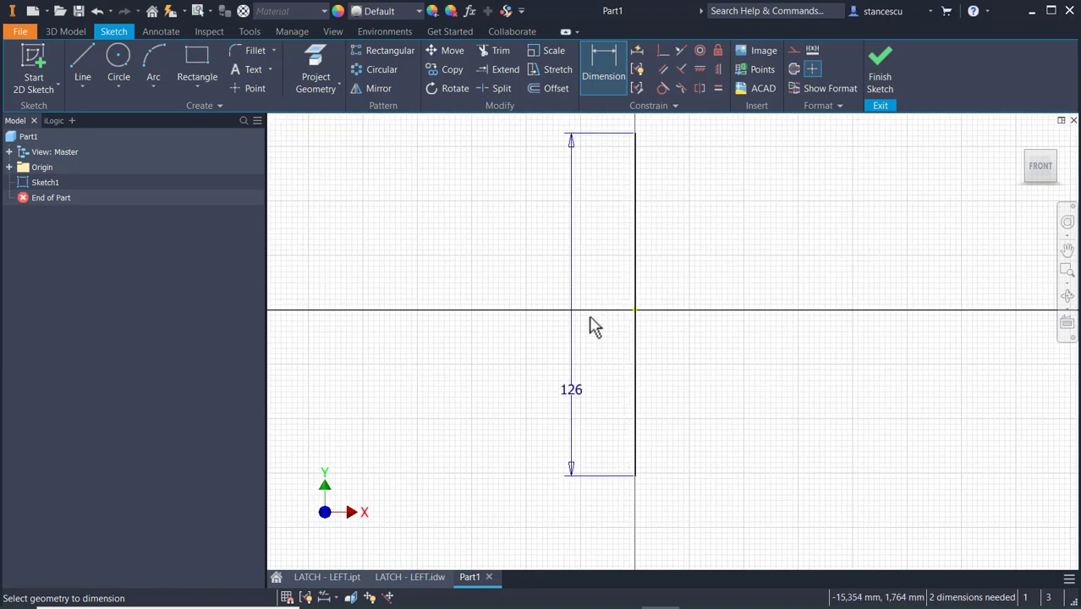
Consult the heights in the LATCH - LEFT.idw drawing and dimension the line's upper endpoint from the sketch origin as 109-61.5 mm in Part1.
left_click(415, 575)
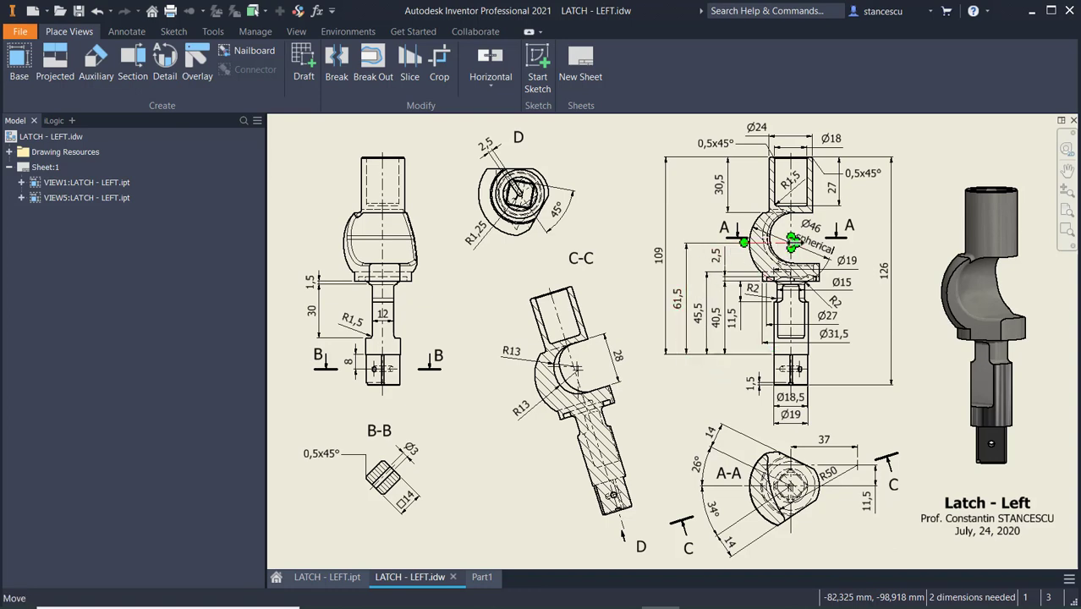
scroll(791, 244, "up", 3)
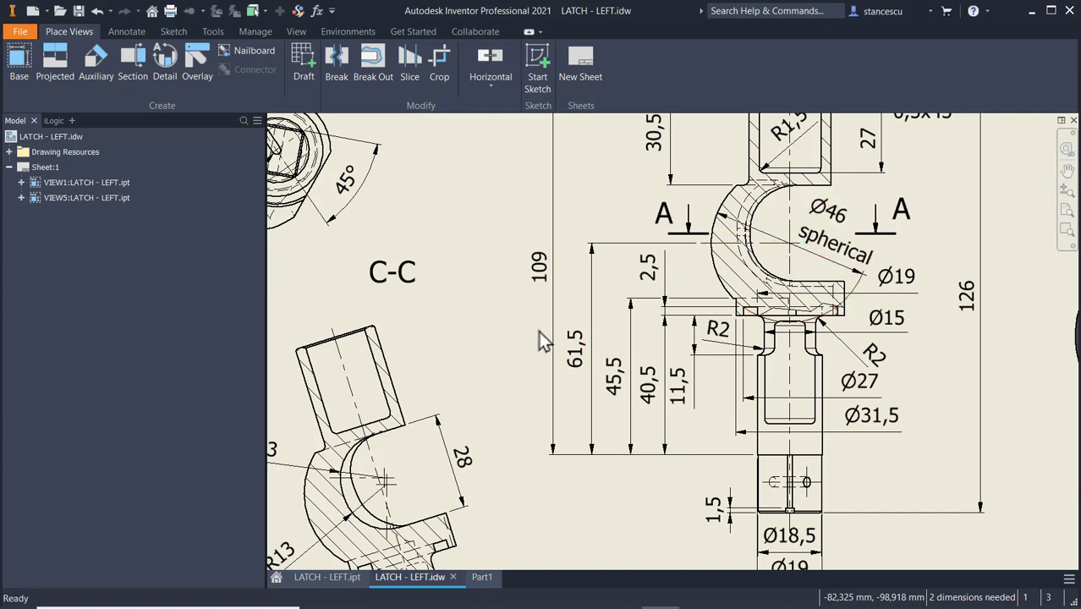
scroll(574, 377, "down", 2)
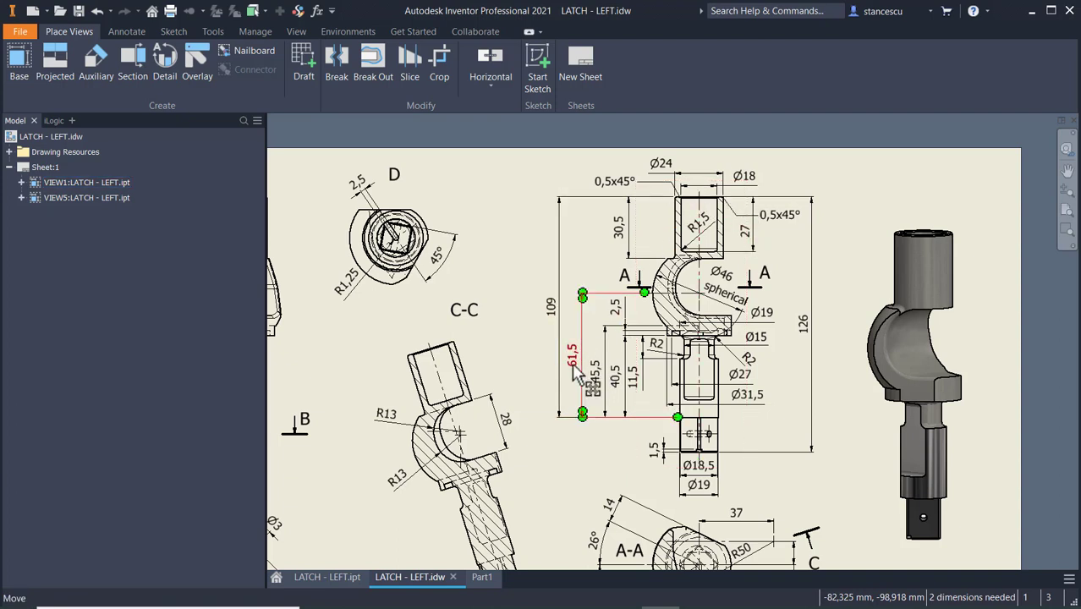
left_click(480, 578)
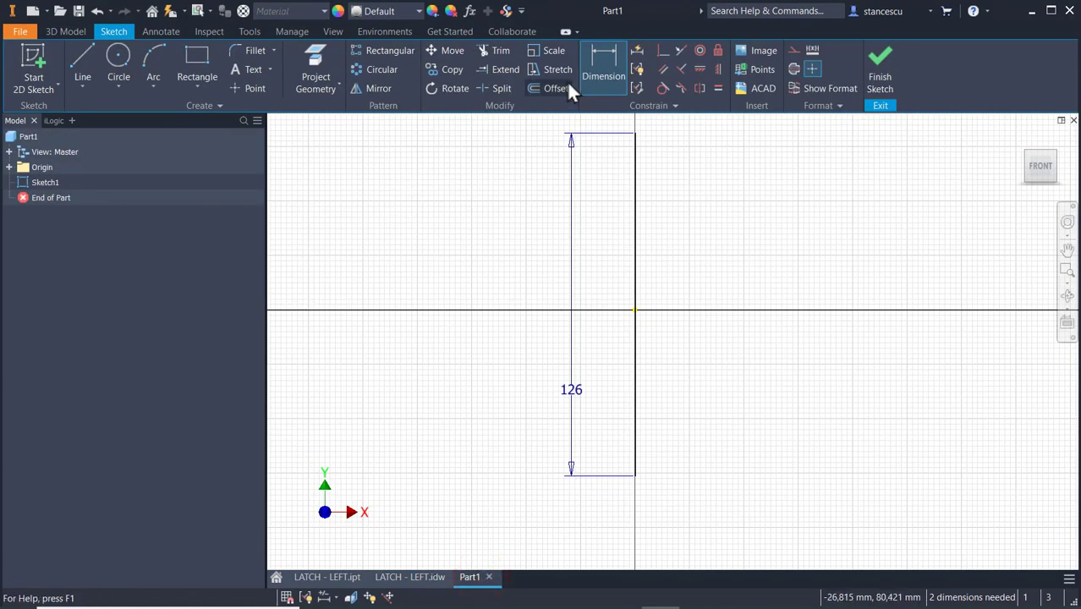
key("d")
left_click(635, 134)
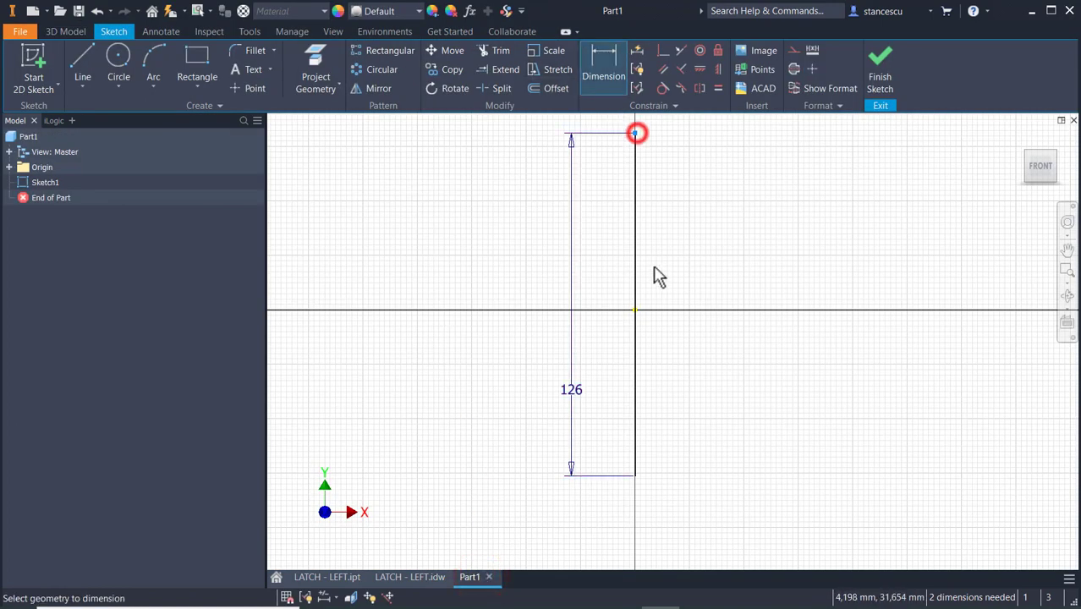
left_click(635, 310)
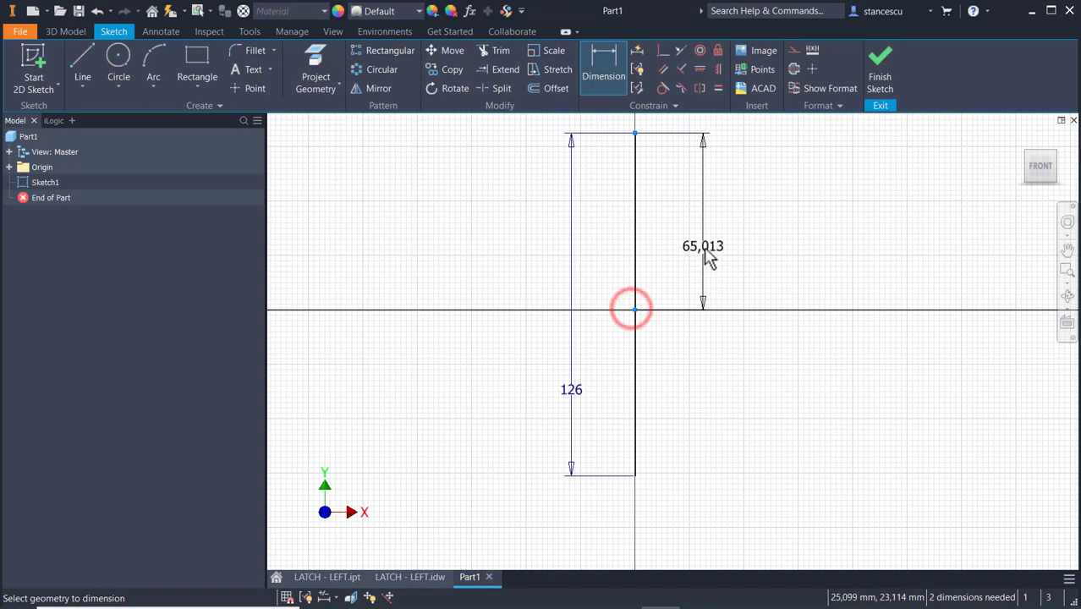
left_click(700, 232)
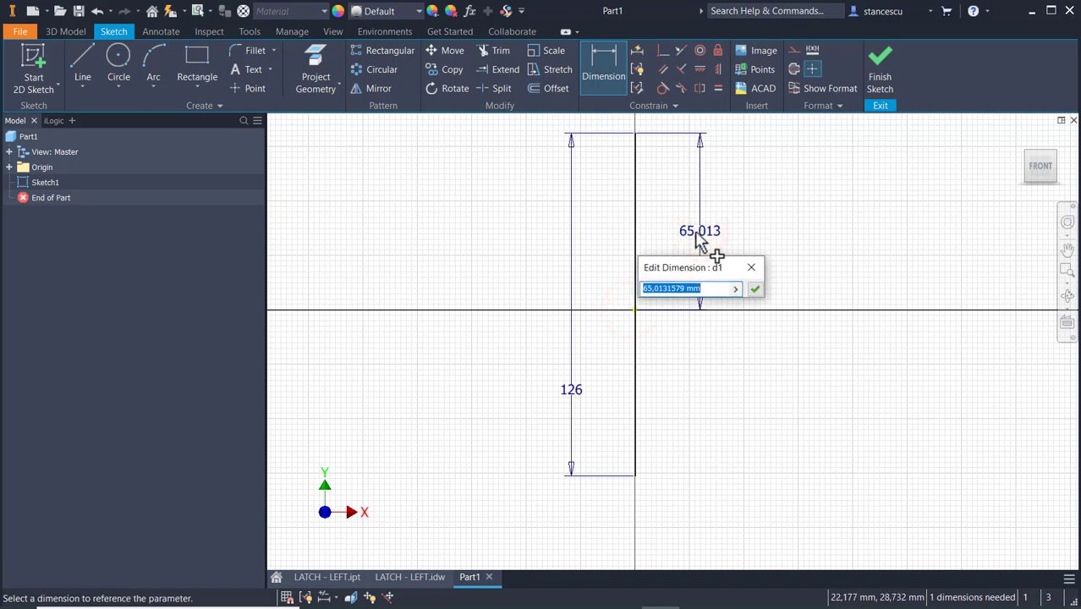
type("109-61.5")
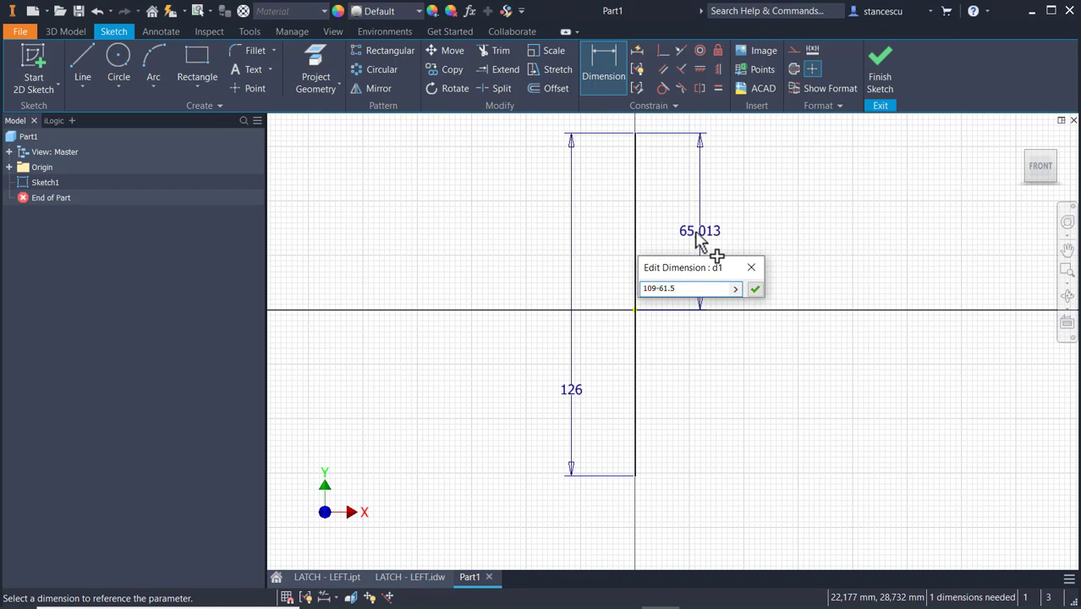
key("Return")
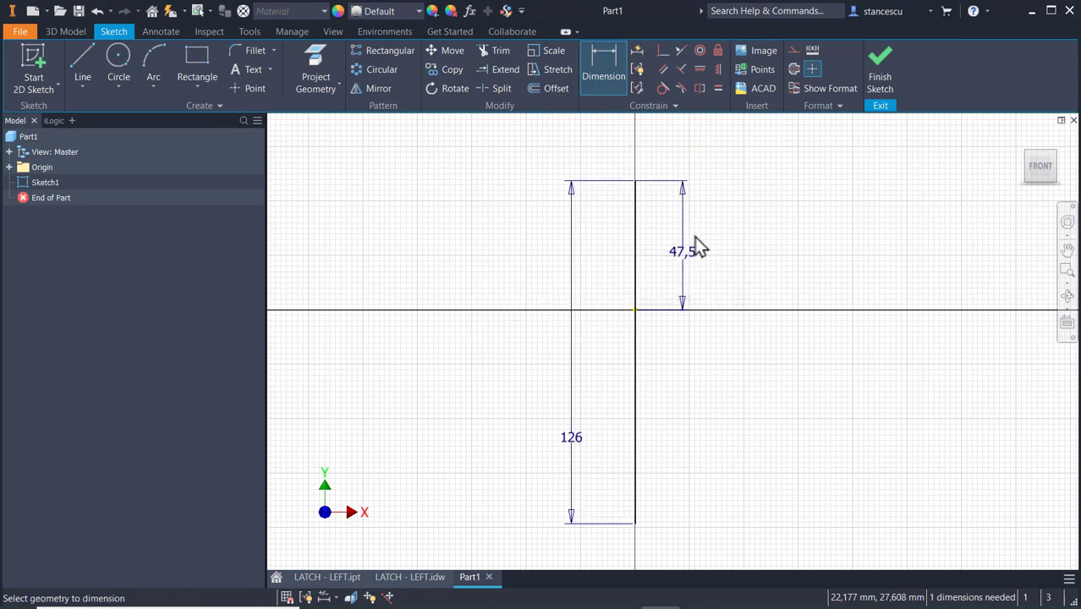
key("Escape")
Reposition the origin-to-upper-endpoint dimension farther left of the line and the overall length dimension to the line's right side.
left_click_drag(682, 250, 531, 254)
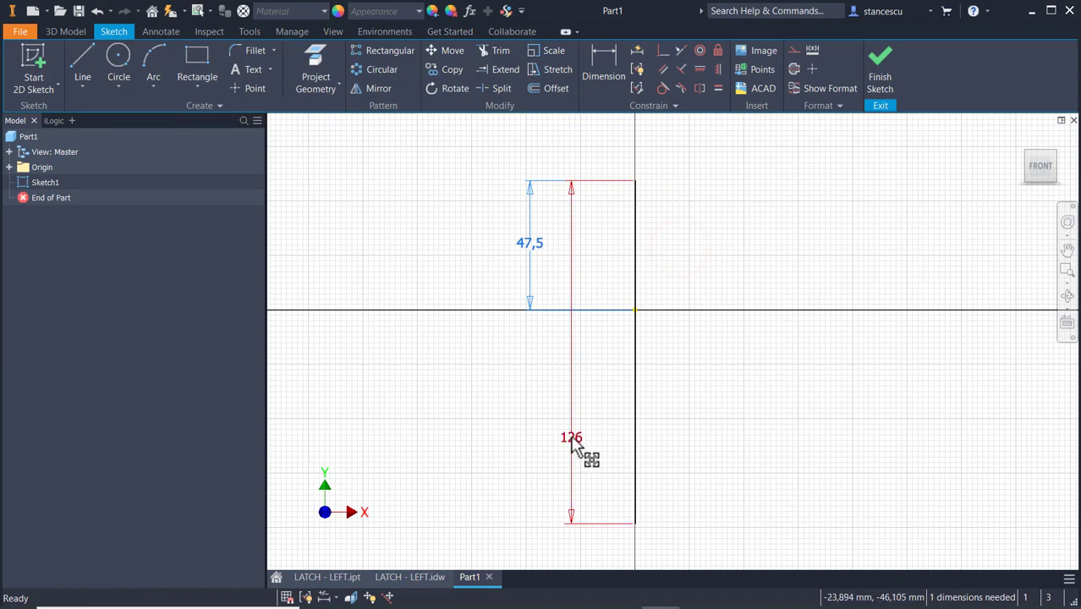
left_click_drag(573, 437, 814, 338)
left_click(903, 210)
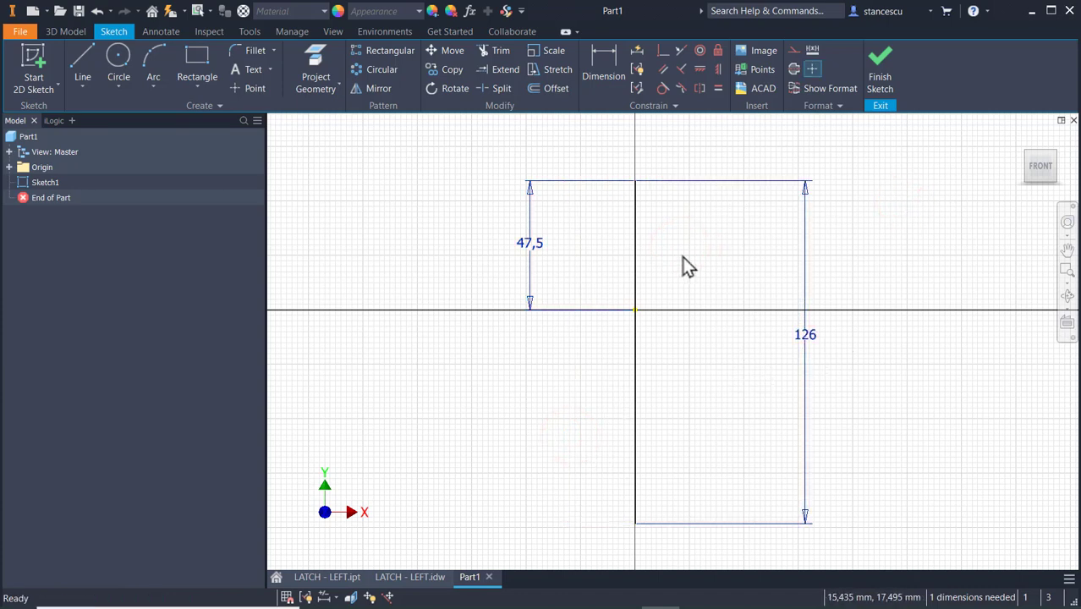
Convert the vertical line into a centerline.
left_click_drag(685, 252, 635, 273)
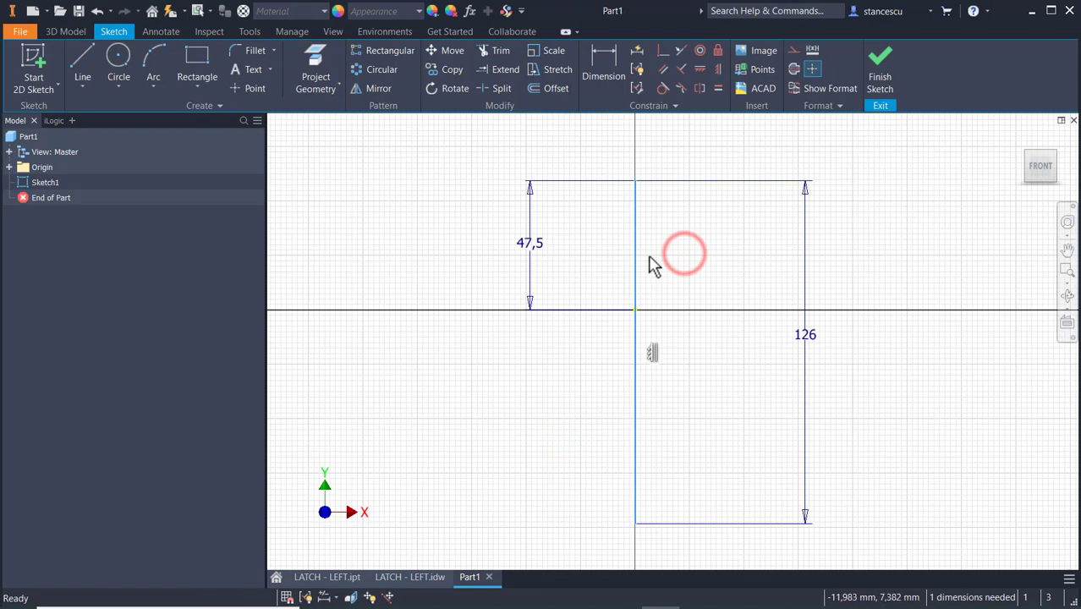
left_click(793, 68)
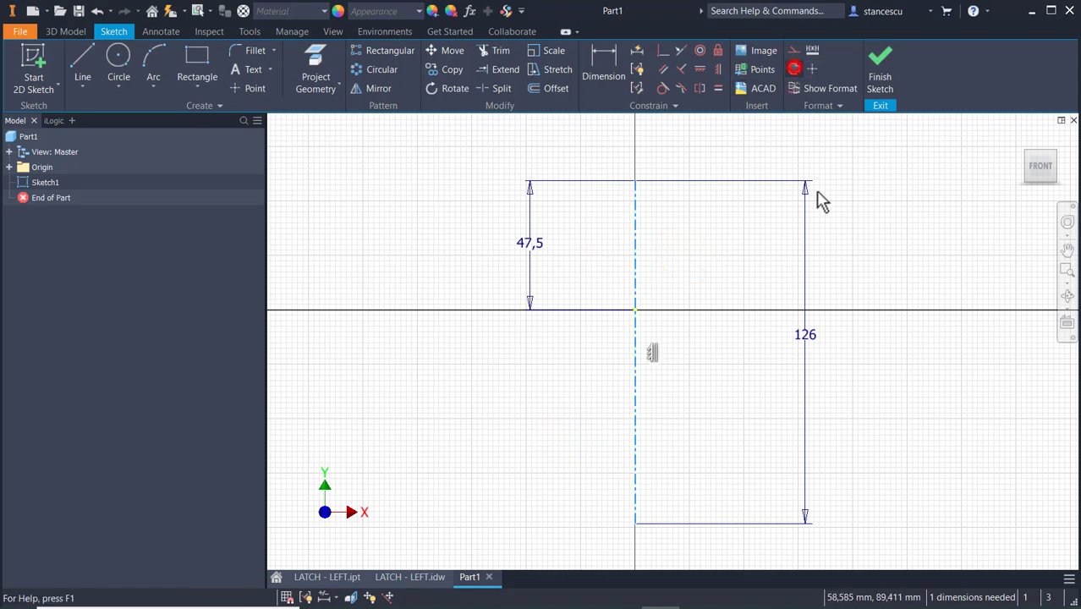
left_click(723, 227)
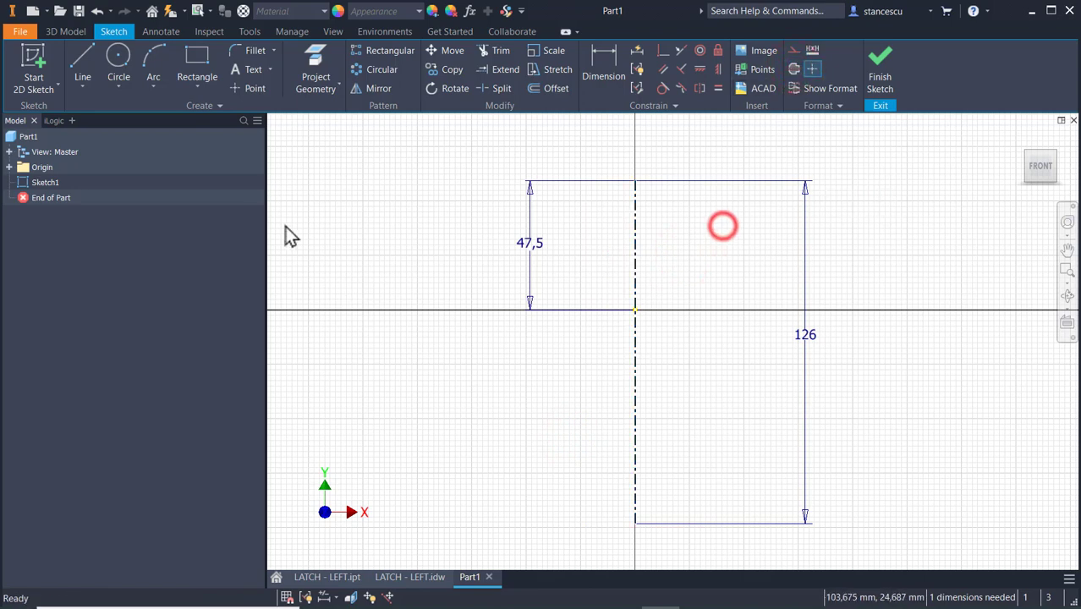
Sketch a horizontal line about 2.2 mm long leftward from the upper centerline, continuing into an upward tangent arc of about 1.8 mm radius.
left_click(83, 60)
scroll(641, 190, "up", 3)
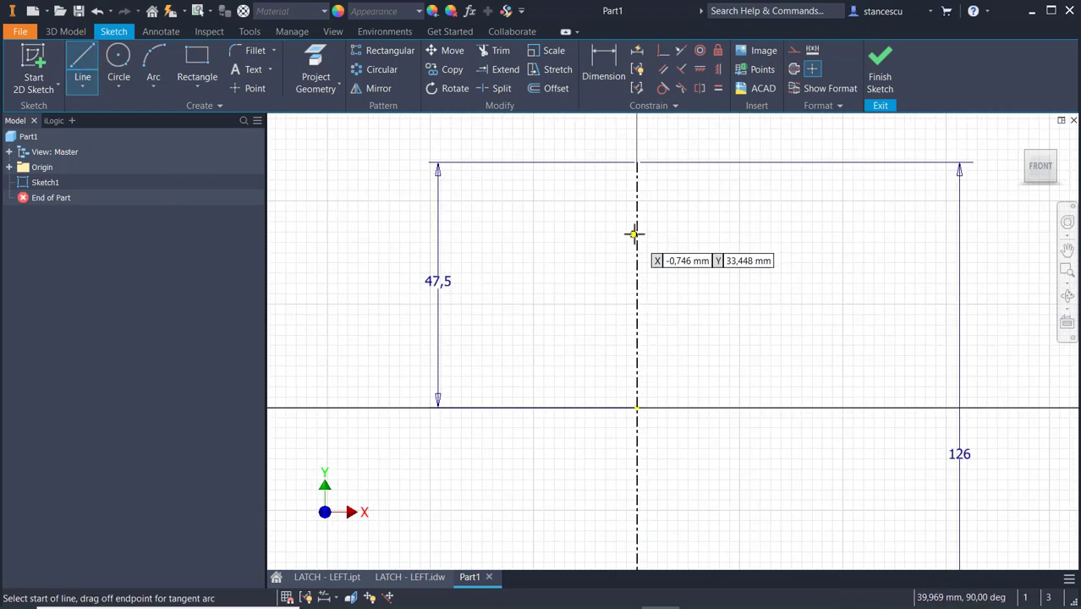
left_click(638, 222)
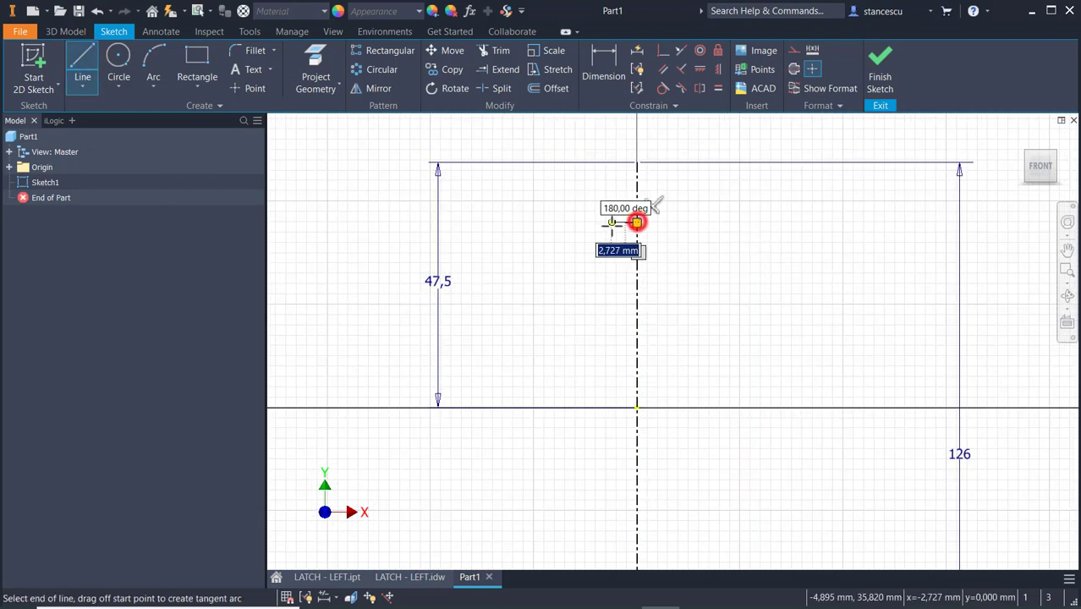
scroll(657, 204, "up", 2)
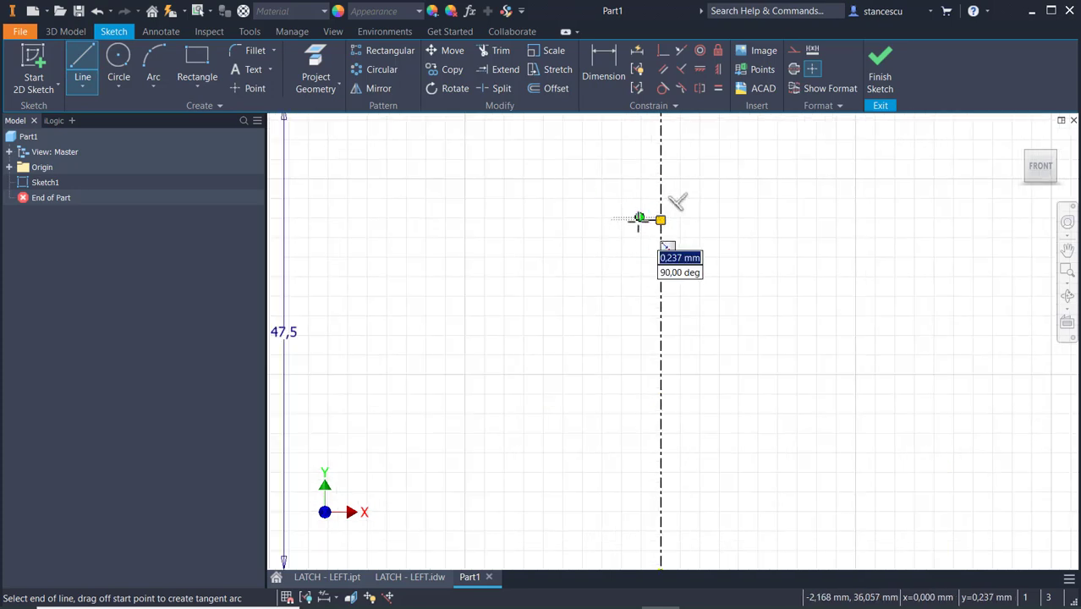
double_click(640, 219)
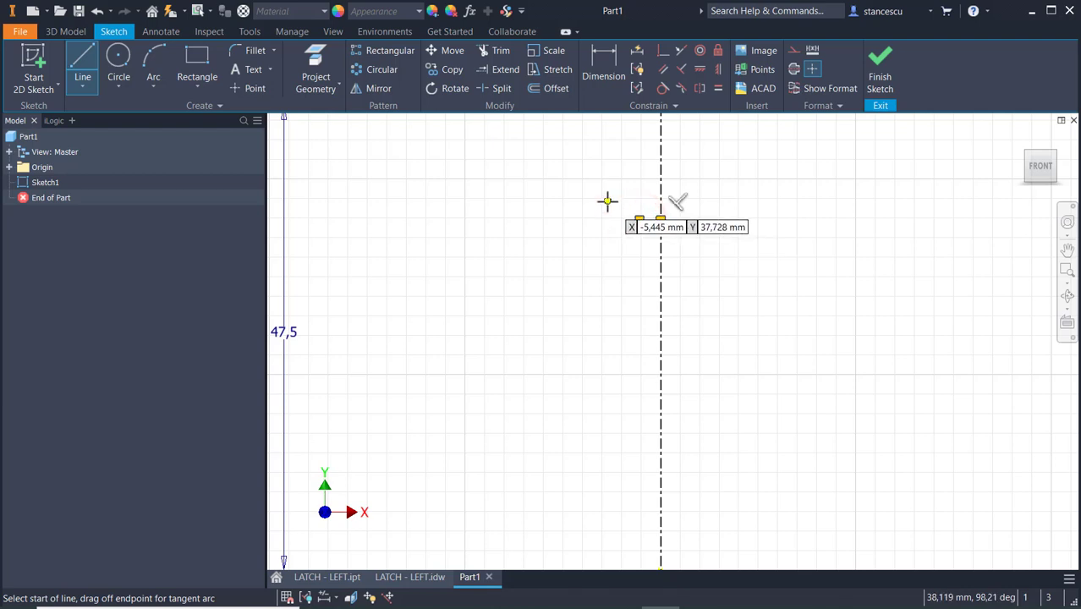
left_click_drag(639, 220, 624, 201)
middle_click_drag(615, 161, 623, 267)
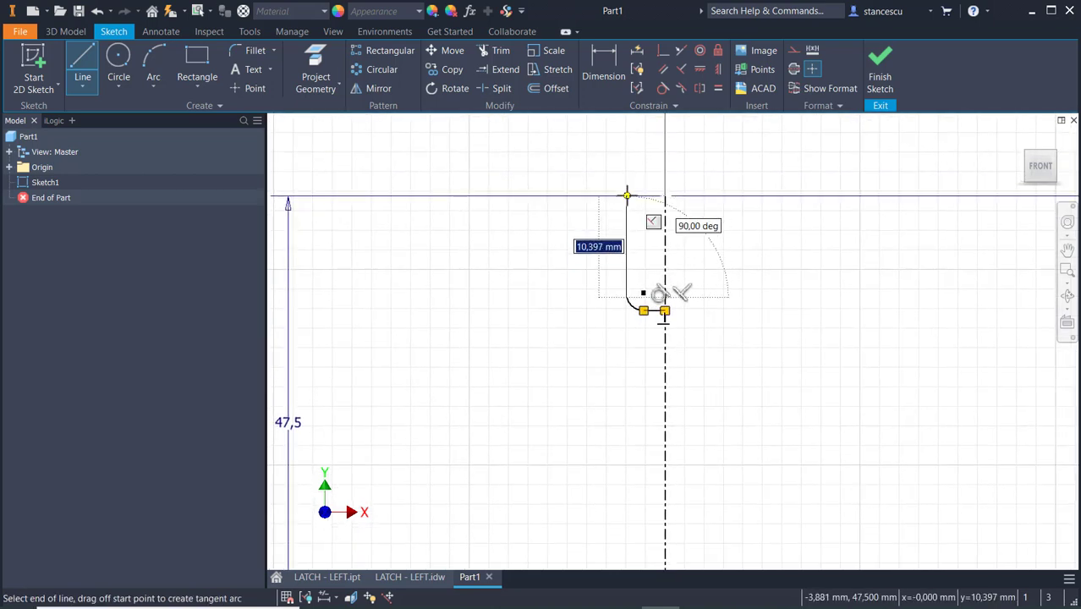
Continue the profile with a vertical line about 10.4 mm up, a line about 2.3 mm outward, and a vertical line about 52.5 mm down.
left_click(627, 197)
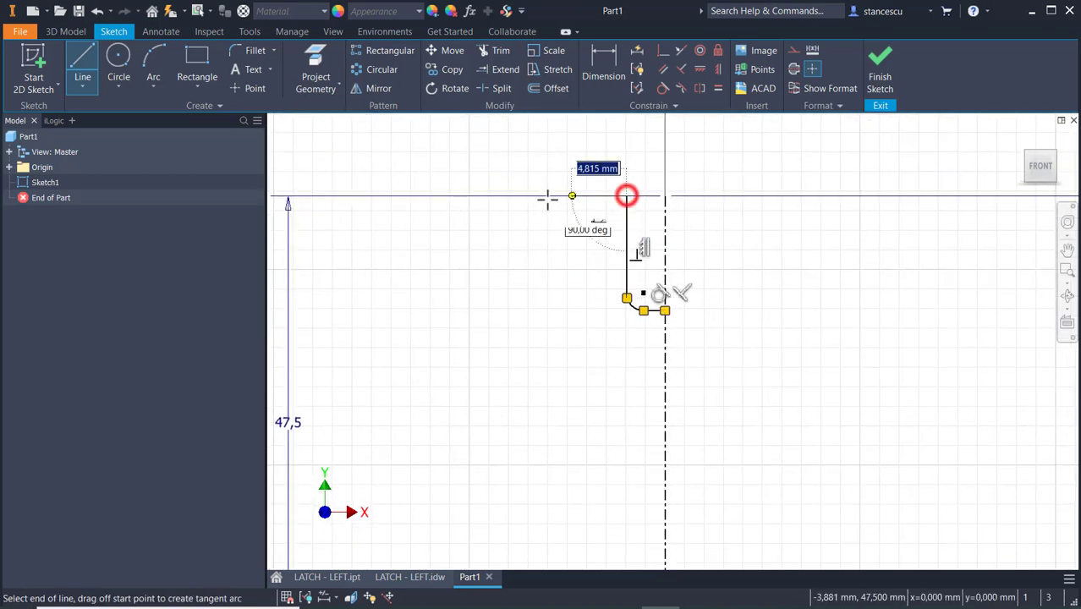
left_click(604, 195)
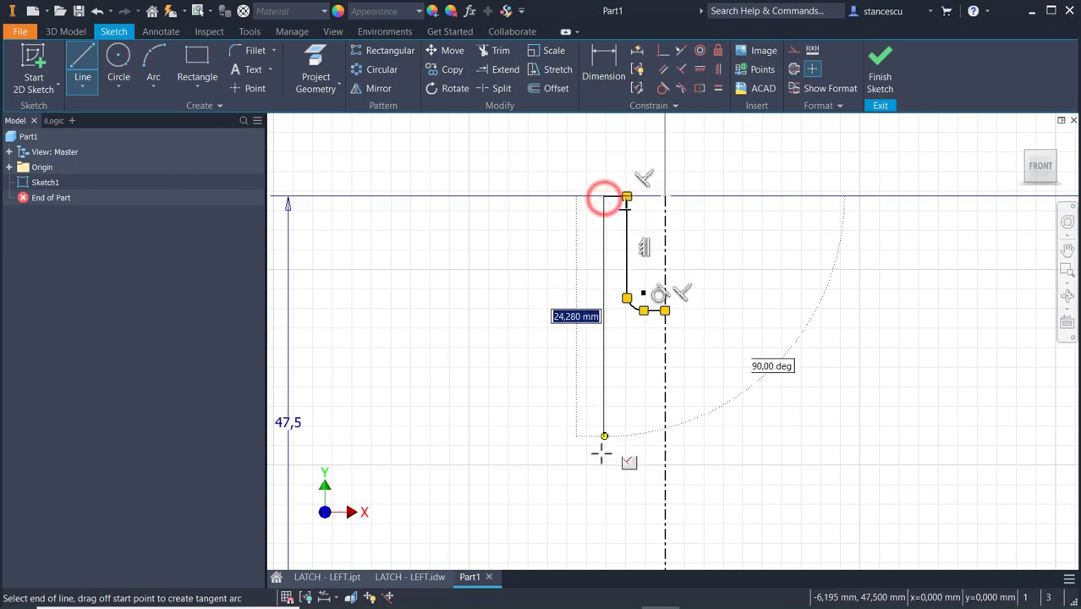
scroll(599, 476, "down", 2)
middle_click_drag(586, 516, 626, 308)
left_click(636, 401)
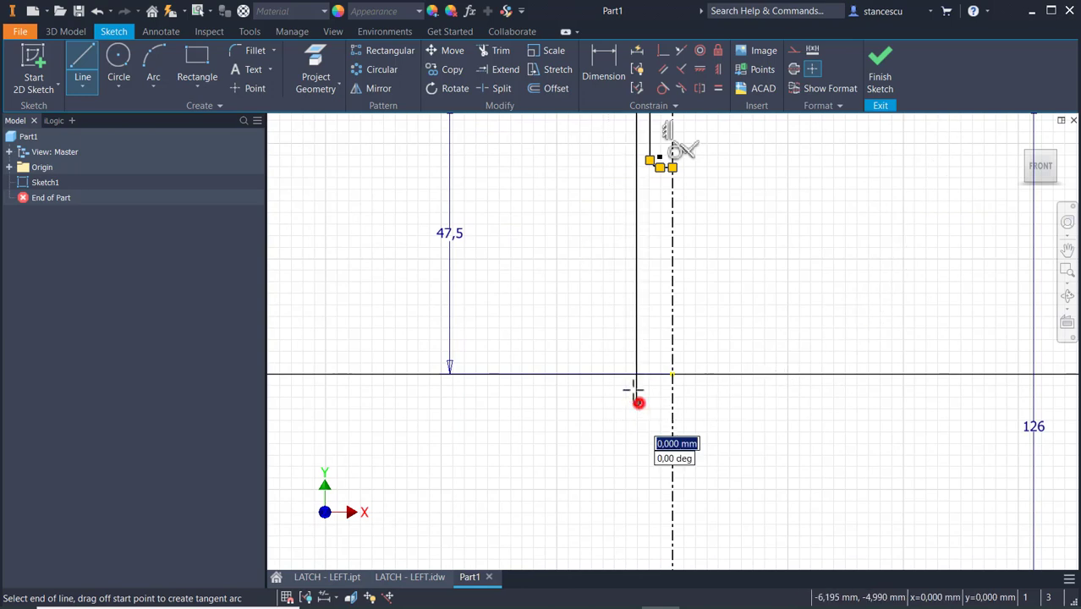
key("Escape")
Make the profile's short top line coincident with the centerline's upper endpoint.
mouse_move(610, 237)
middle_mouse_down()
mouse_move(608, 494)
mouse_move(611, 402)
middle_mouse_up()
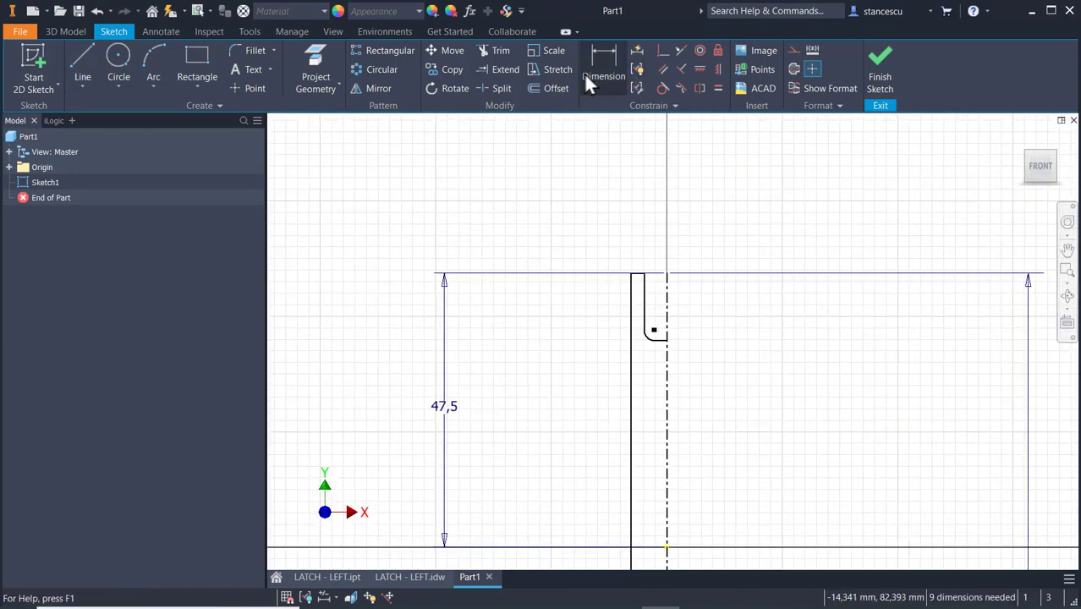
left_click(663, 51)
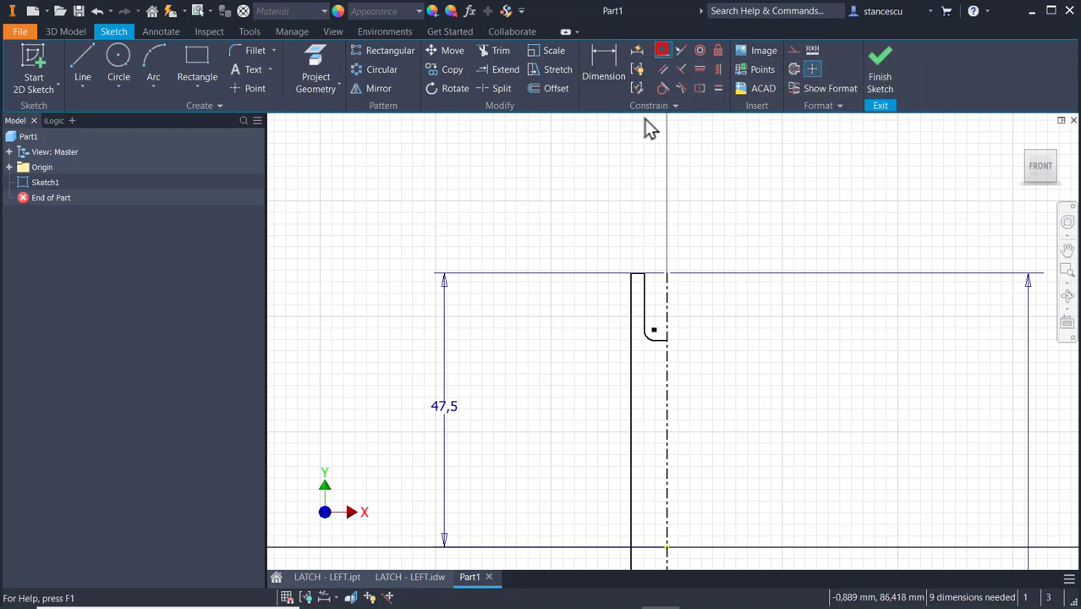
scroll(626, 254, "up", 5)
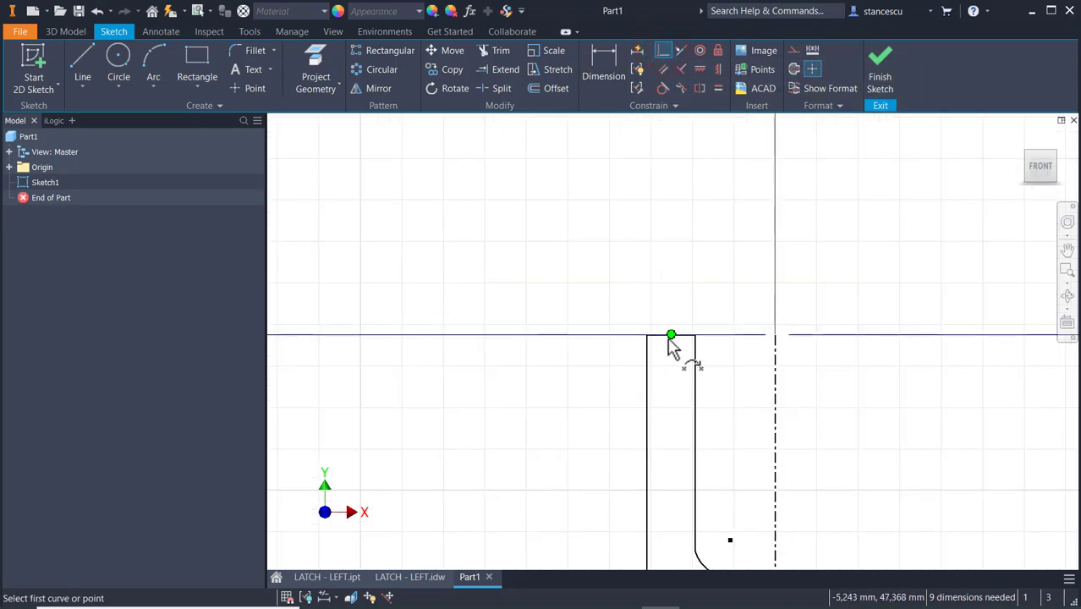
left_click(661, 339)
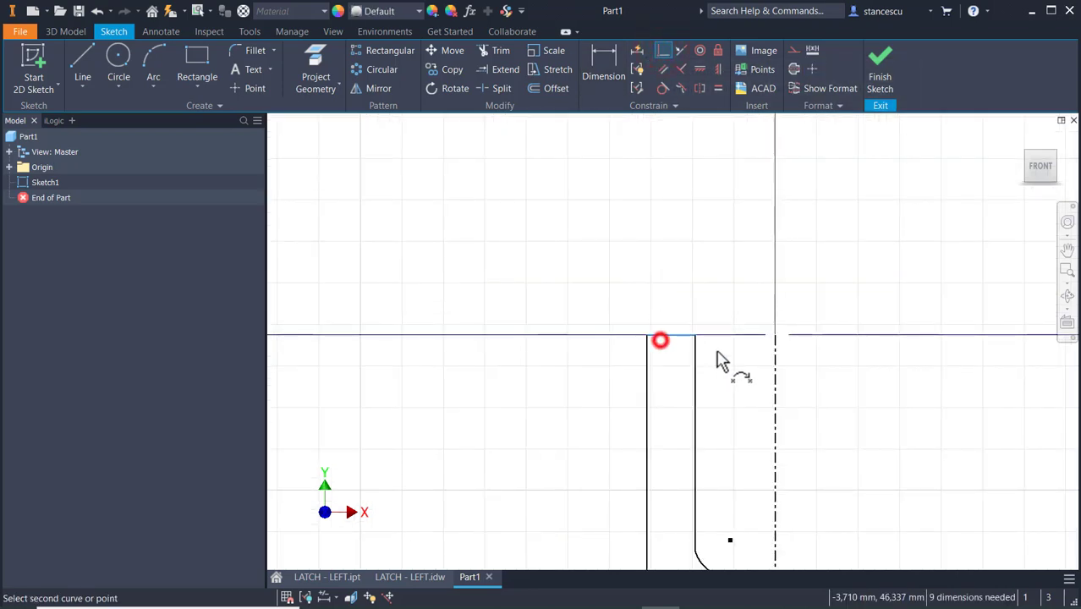
left_click(776, 336)
middle_click_drag(519, 362, 429, 260)
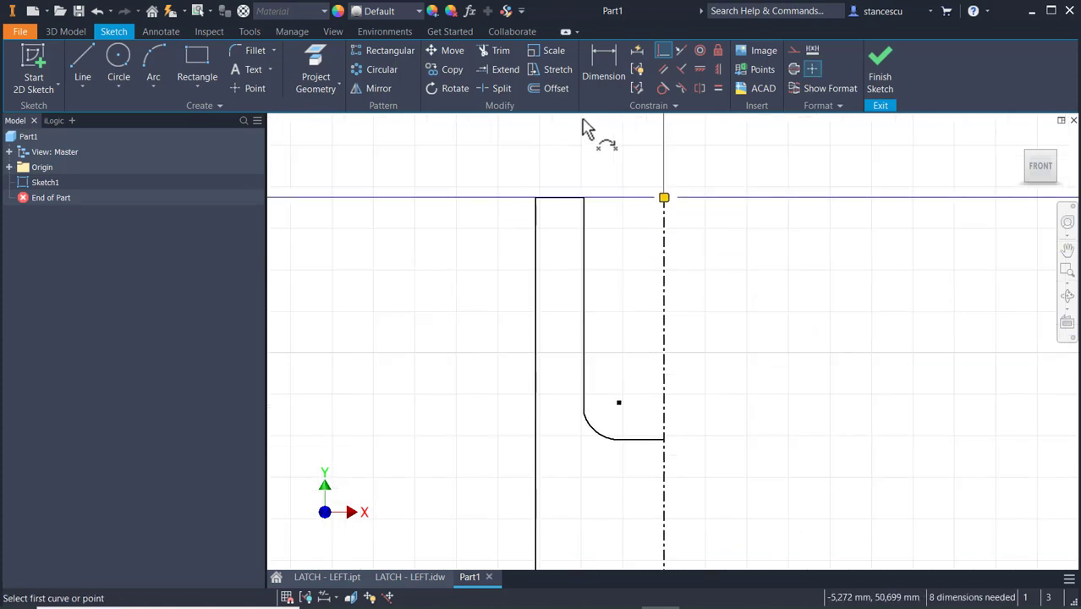
Dimension the arc's radius as 1.5 mm and make the arc tangent to the inner vertical line.
left_click(598, 75)
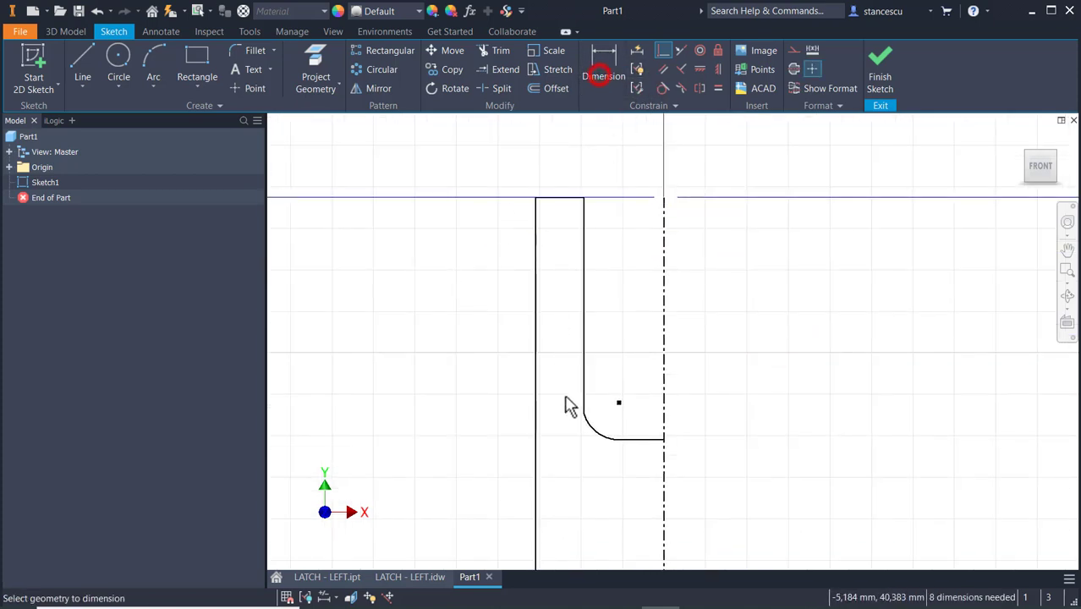
left_click(599, 439)
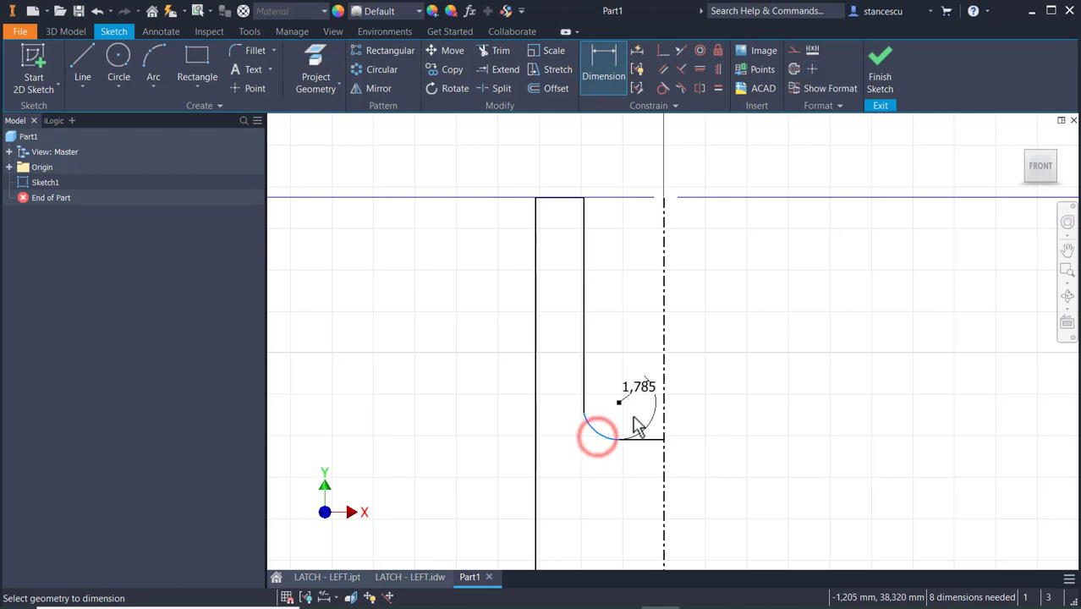
left_click(604, 431)
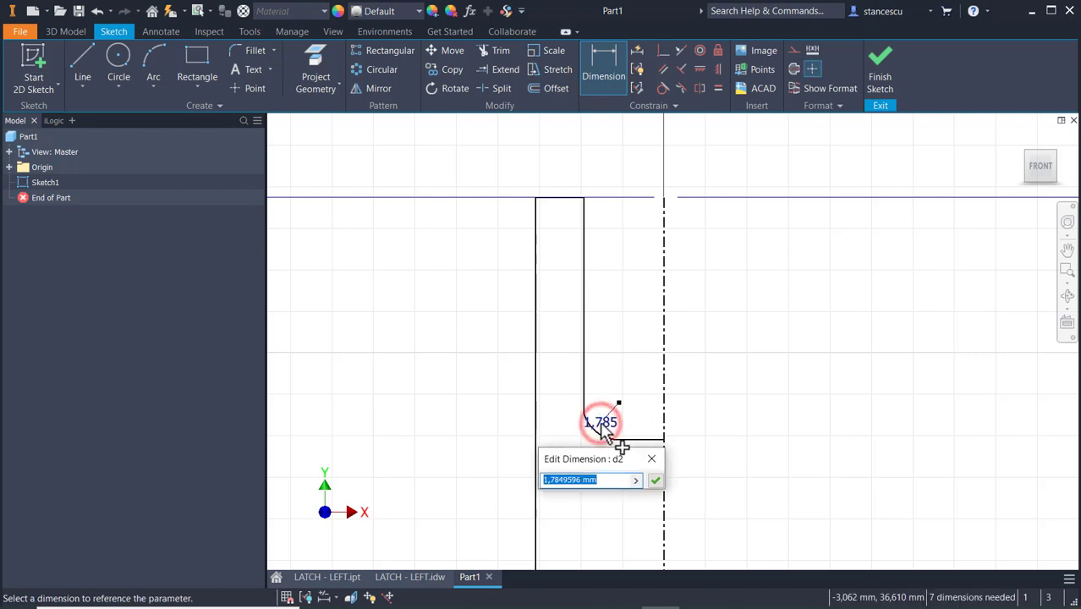
type("1.5")
key("Return")
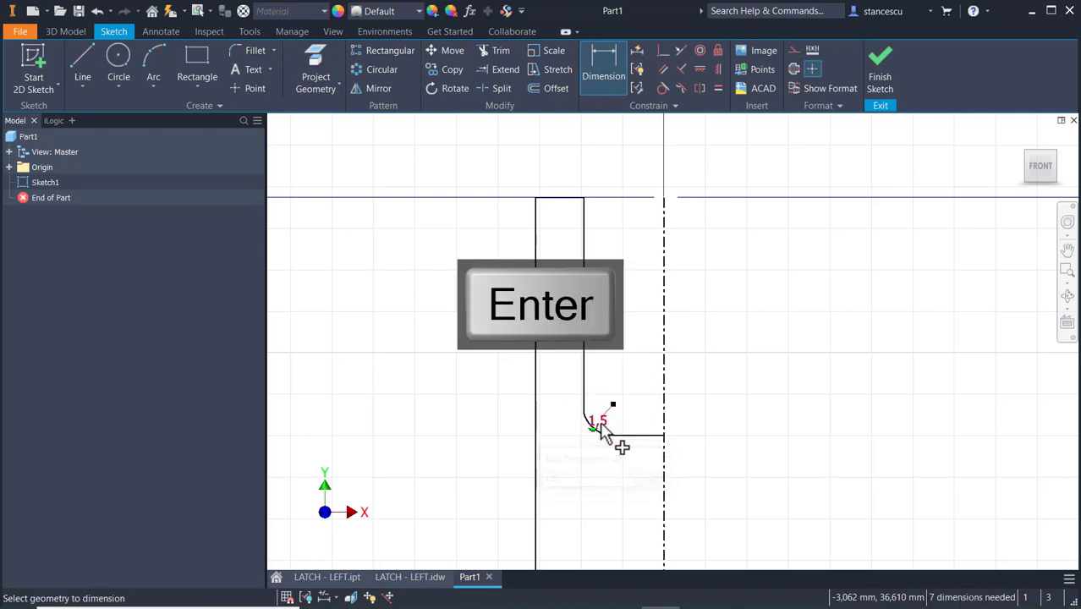
left_click(663, 88)
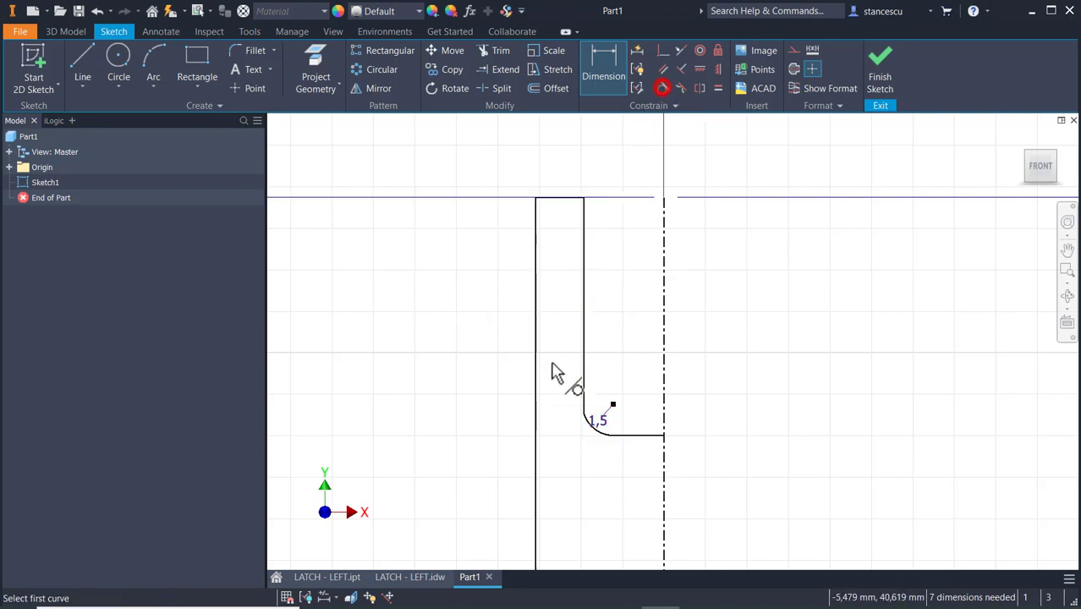
left_click(587, 429)
left_click(583, 389)
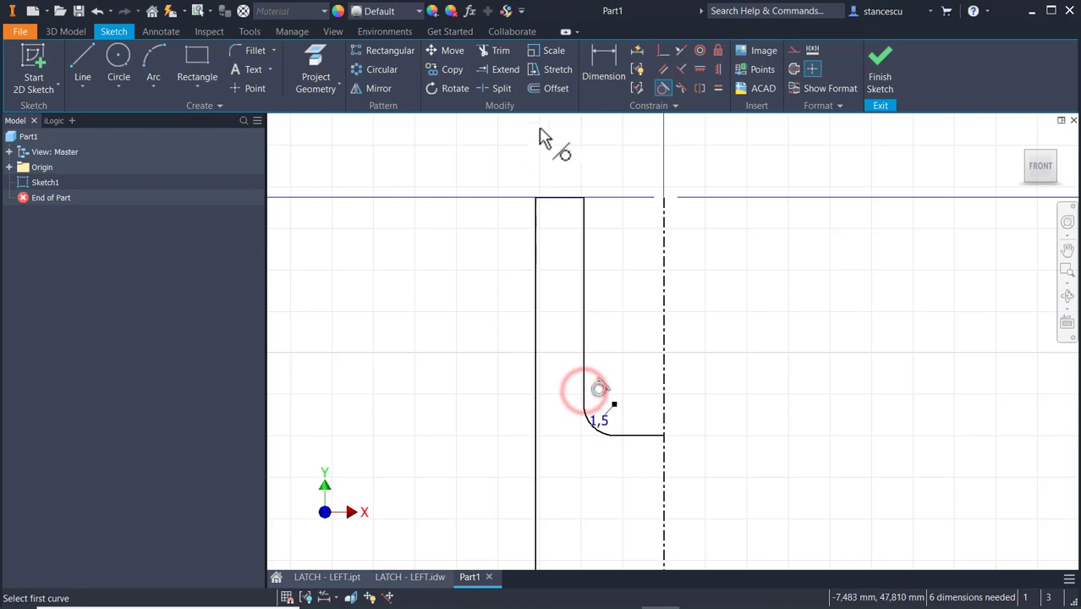
Dimension the outer vertical line about the centerline as a 24 mm diameter.
left_click(604, 64)
left_click(535, 288)
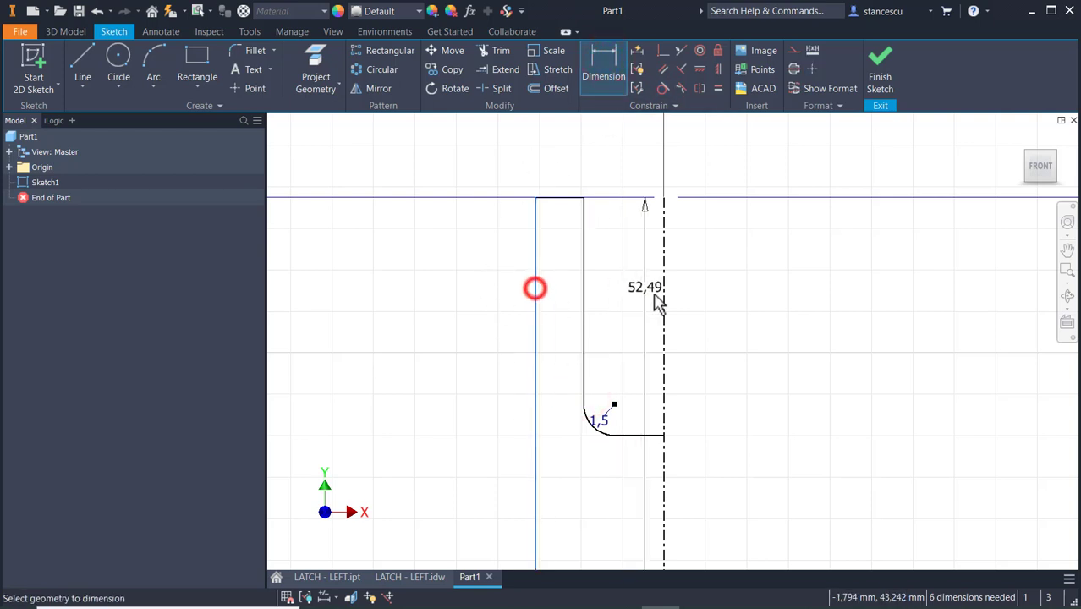
left_click(663, 297)
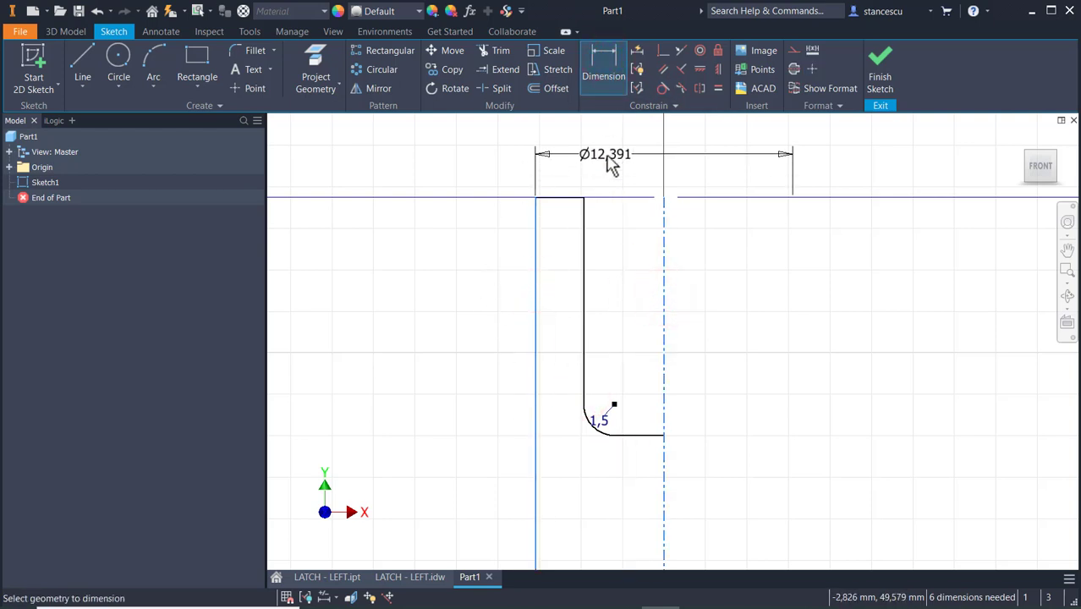
left_click(606, 157)
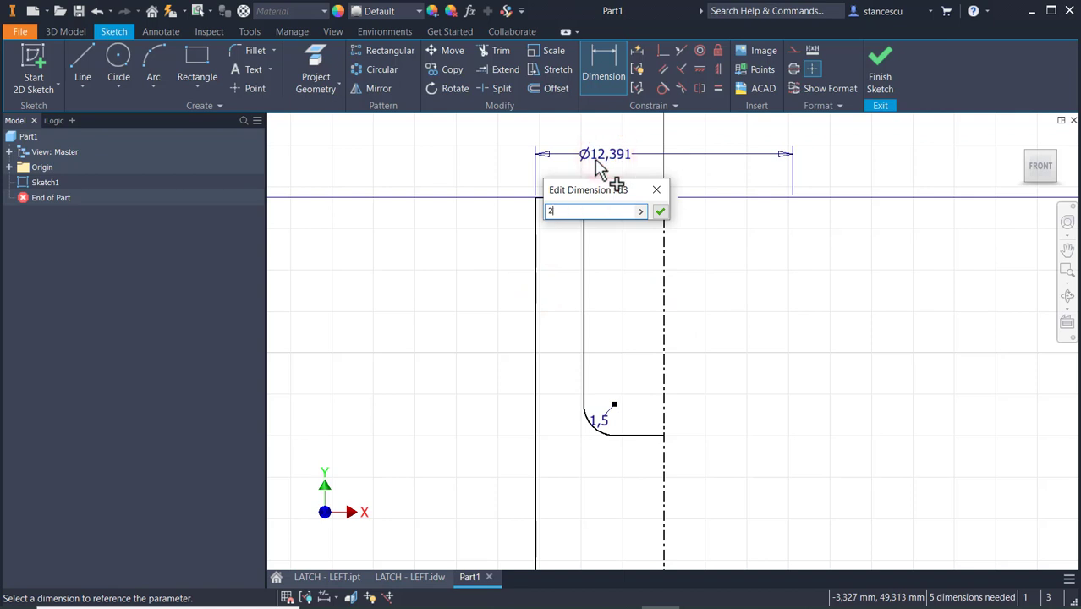
type("24")
key("Return")
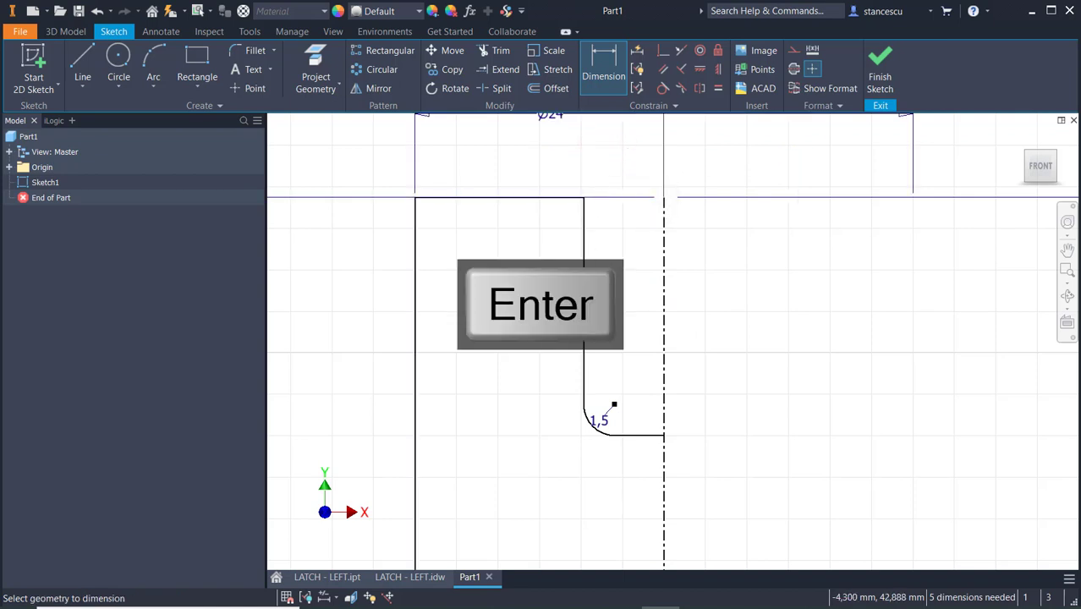
Dimension the inner vertical line about the centerline as an 18 mm diameter.
left_click(585, 307)
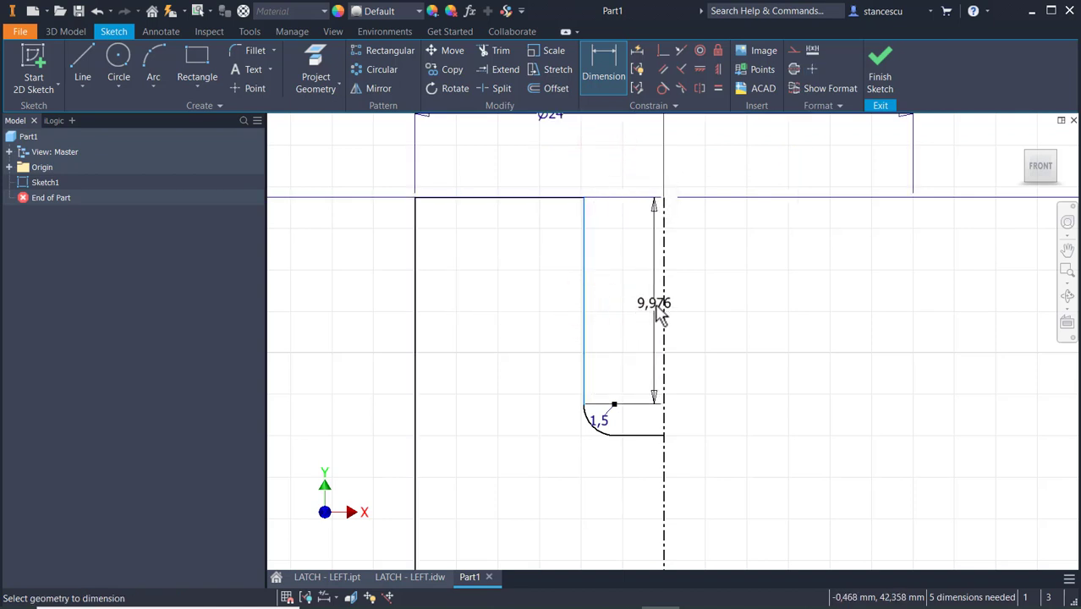
left_click(661, 296)
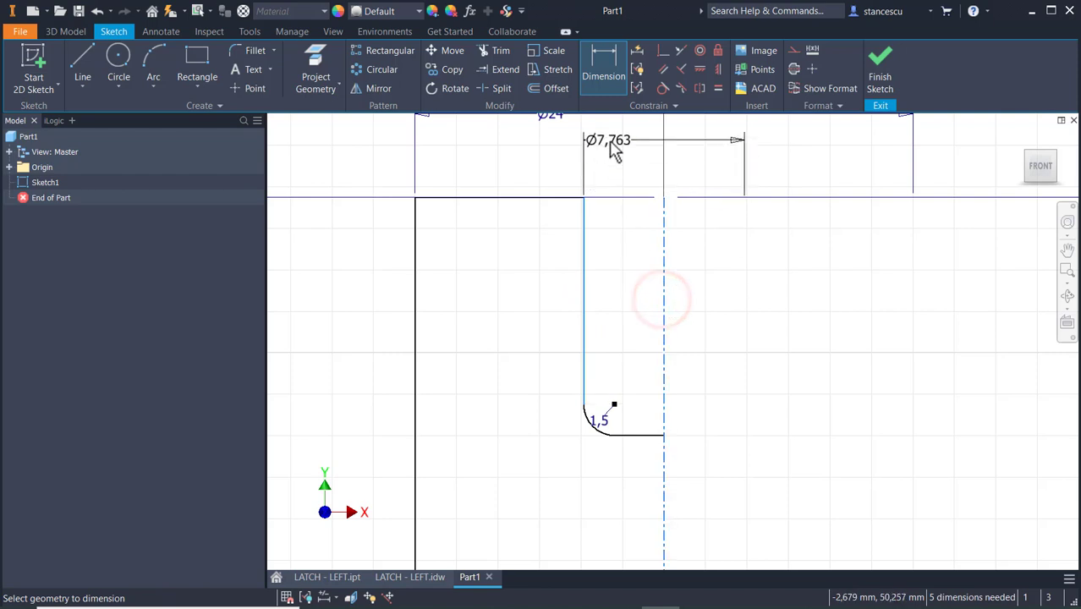
left_click(613, 149)
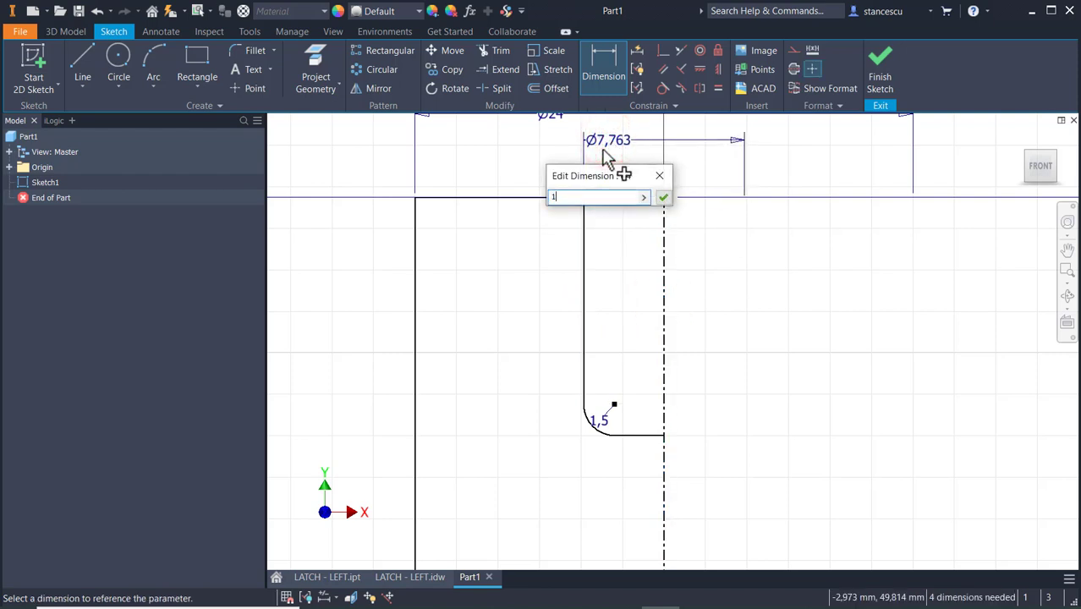
key("Return")
Dimension the depth from the profile's top line to the short horizontal bottom line as 27 mm.
scroll(627, 347, "up", 3)
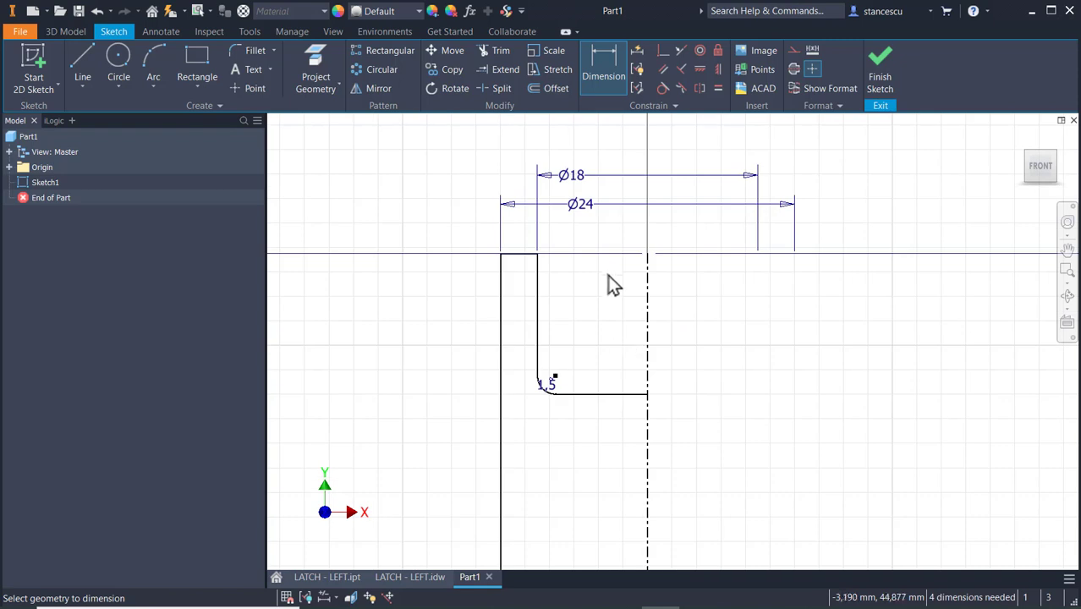
left_click(520, 255)
left_click(606, 395)
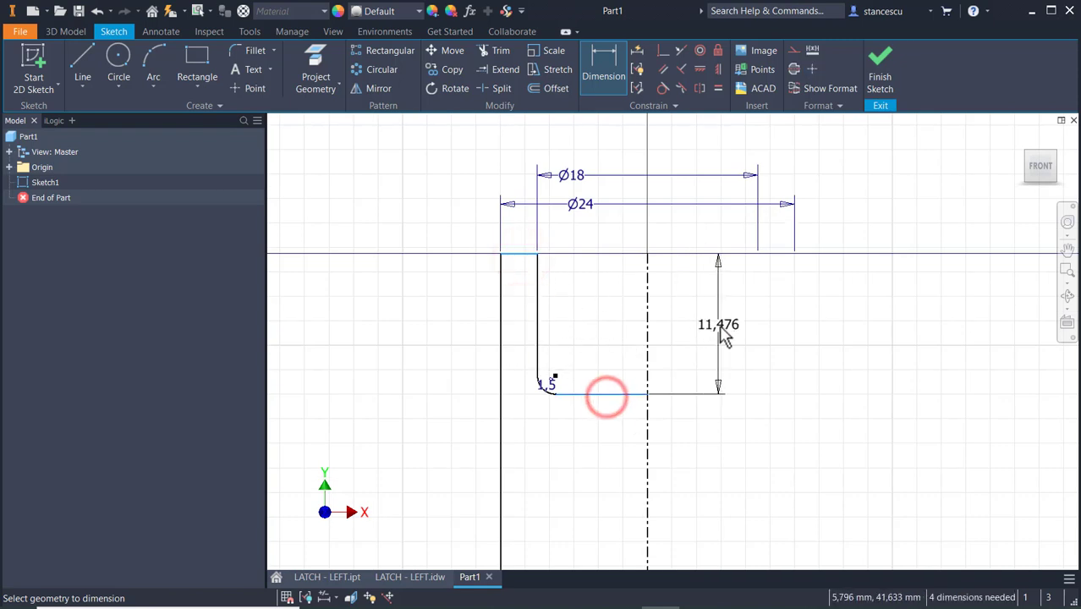
left_click(723, 335)
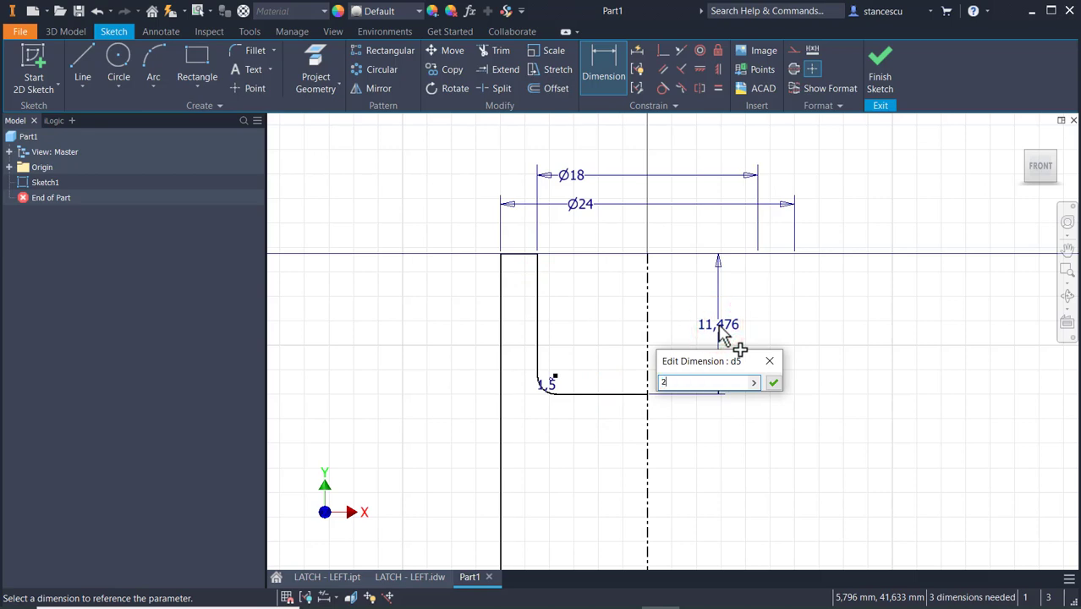
type("27")
key("Return")
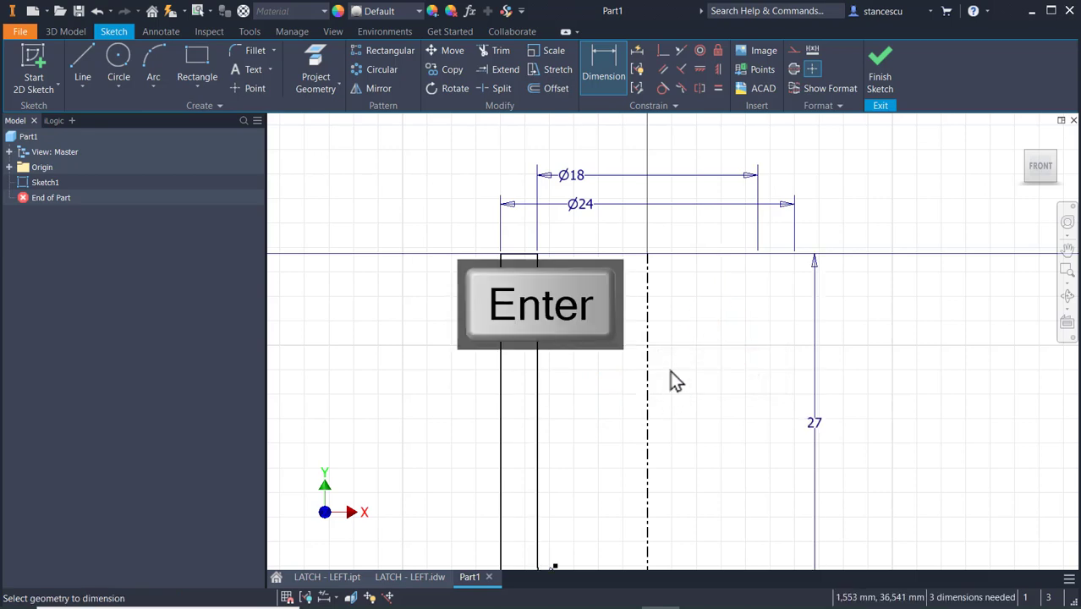
Draw a 46 mm diameter circle centered on the sketch origin.
scroll(676, 378, "up", 2)
middle_click_drag(736, 466, 754, 210)
scroll(752, 355, "up", 2)
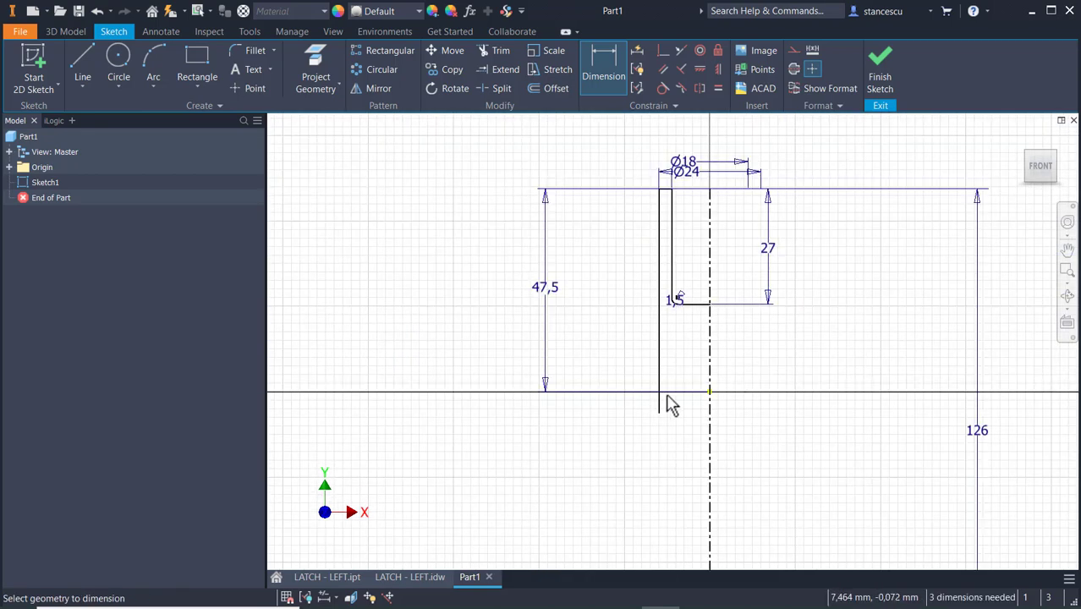
left_click(117, 59)
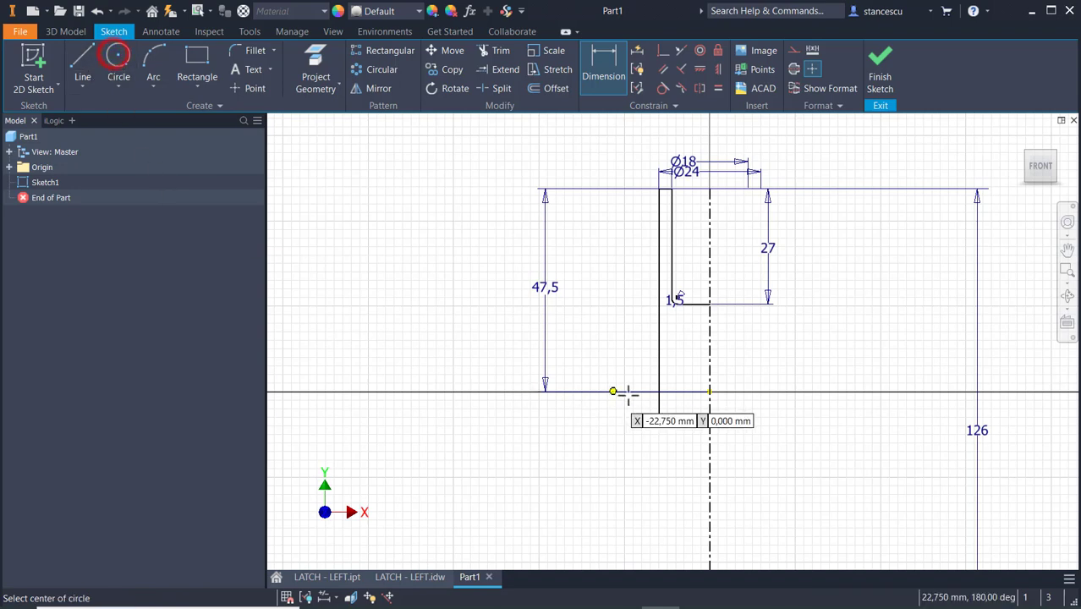
left_click(710, 391)
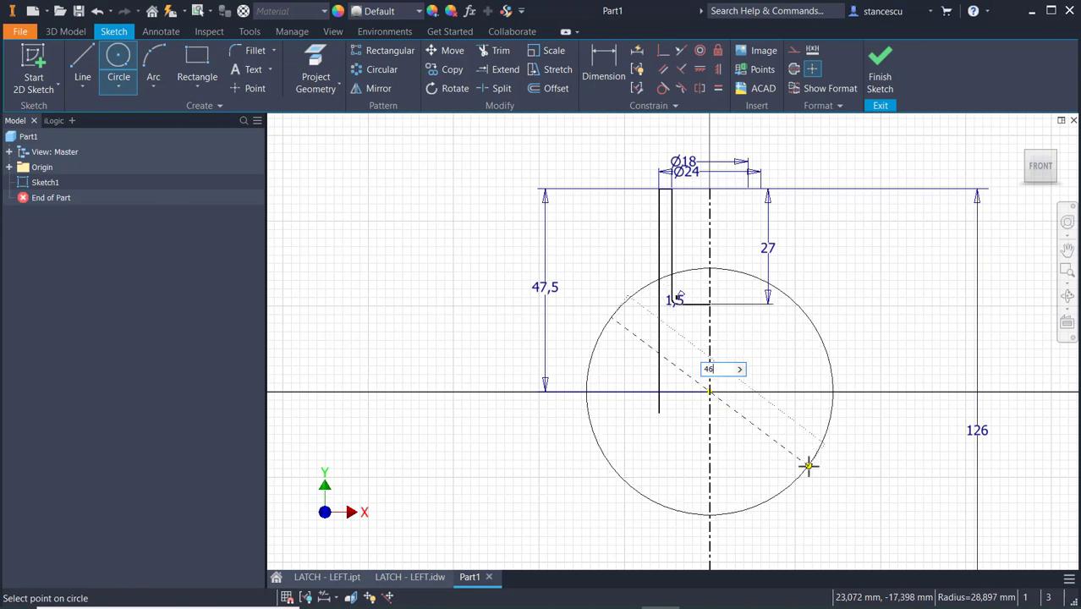
type("46")
key("Return")
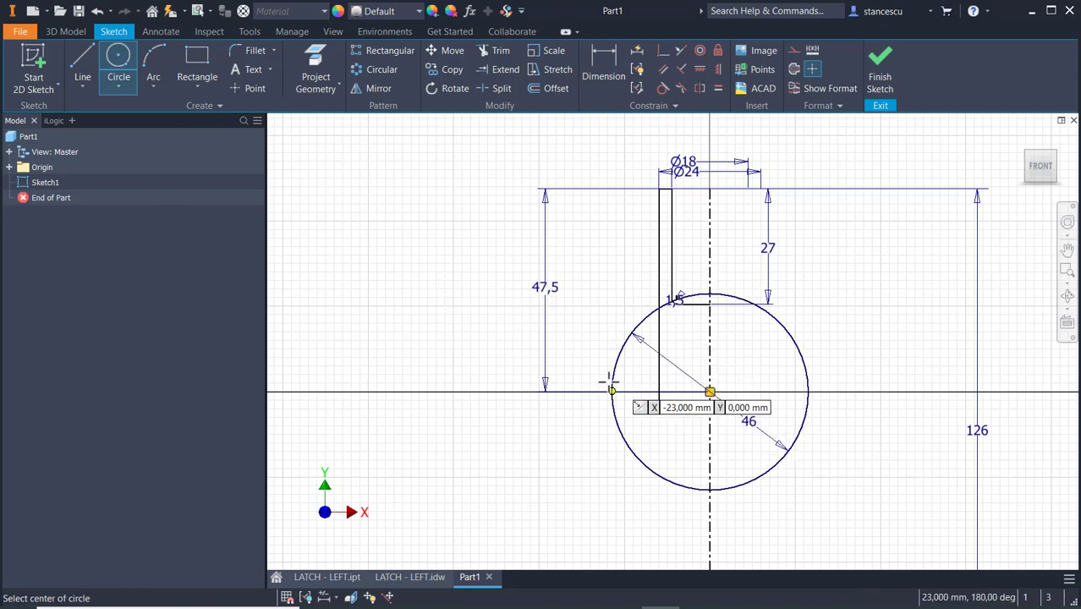
key("Escape")
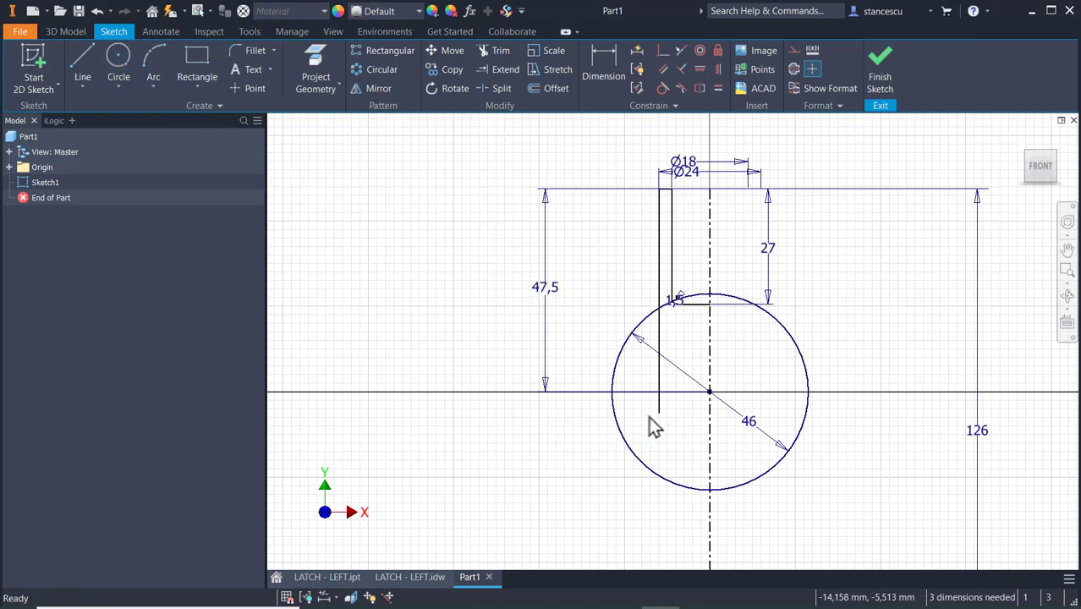
Shorten the outer vertical line at its lower end and make the centerline coincident with the sketch origin.
left_click_drag(659, 413, 657, 339)
left_click(851, 270)
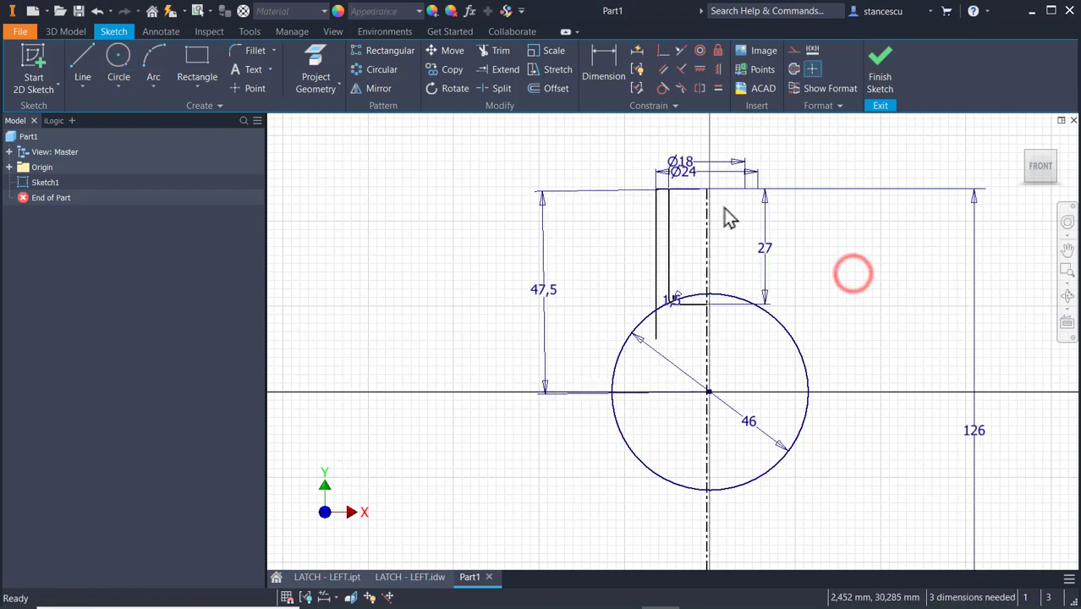
left_click(659, 49)
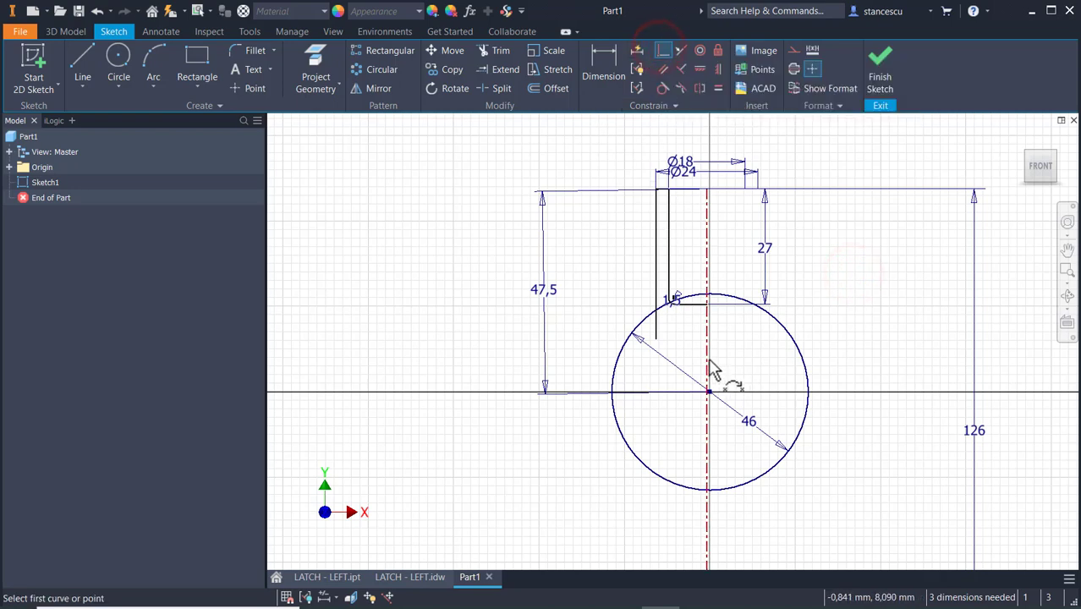
left_click(708, 358)
left_click(709, 392)
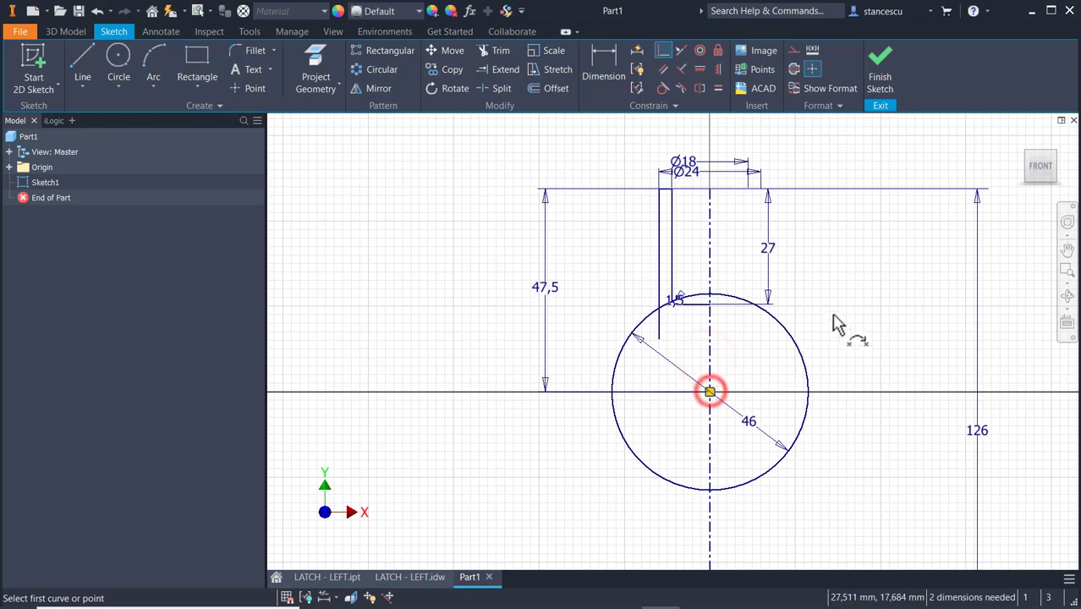
key("Escape")
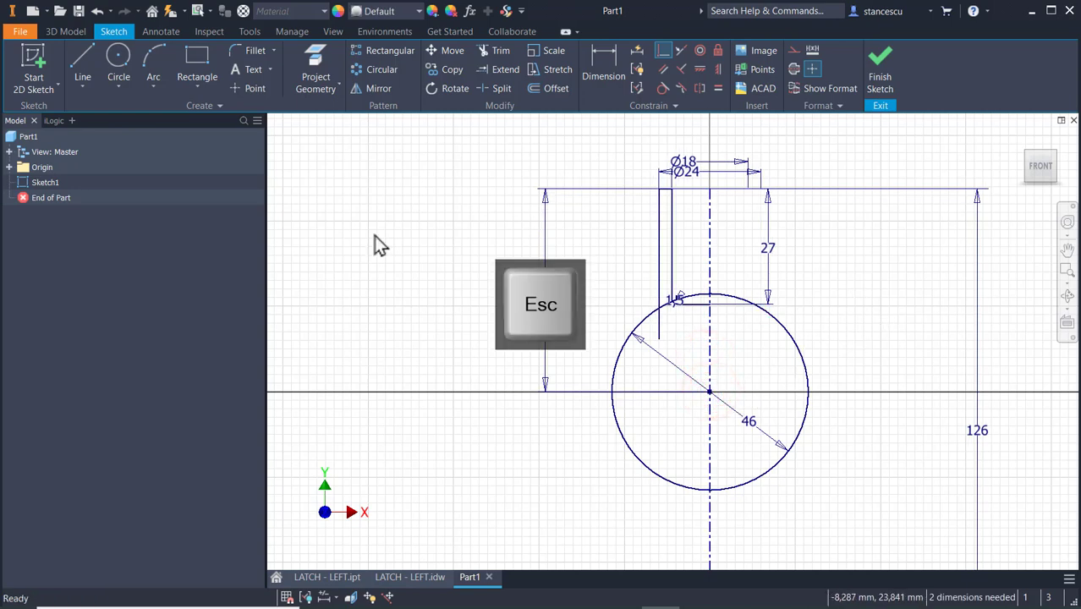
Draw a horizontal line about 7.4 mm long from the outer vertical line's lower end outward to the circle.
left_click(83, 61)
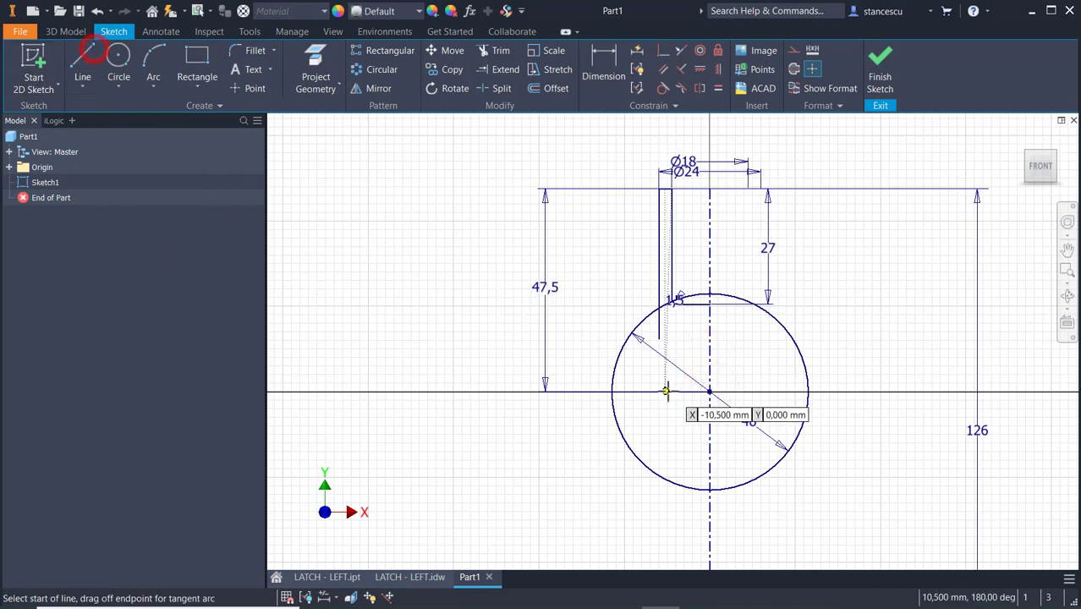
left_click(660, 339)
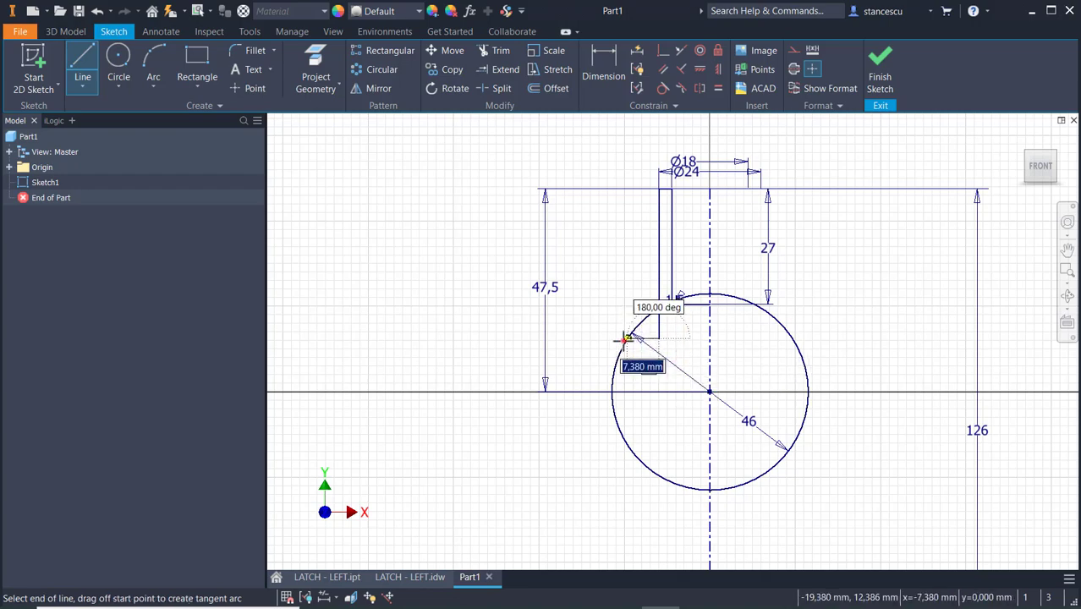
left_click(626, 339)
key("Escape")
Draw a step from the circle's lower-left arc: about 4.7 mm horizontally inward, 8 mm down and 3 mm inward.
mouse_move(537, 416)
middle_mouse_down()
mouse_move(456, 306)
mouse_move(423, 306)
middle_mouse_up()
left_click(82, 66)
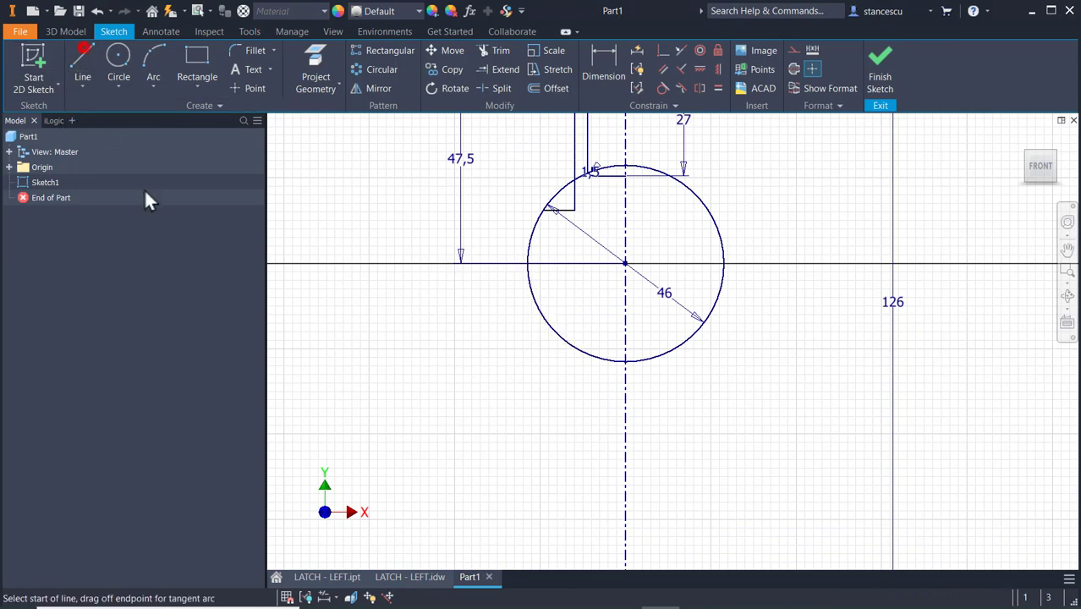
left_click(568, 342)
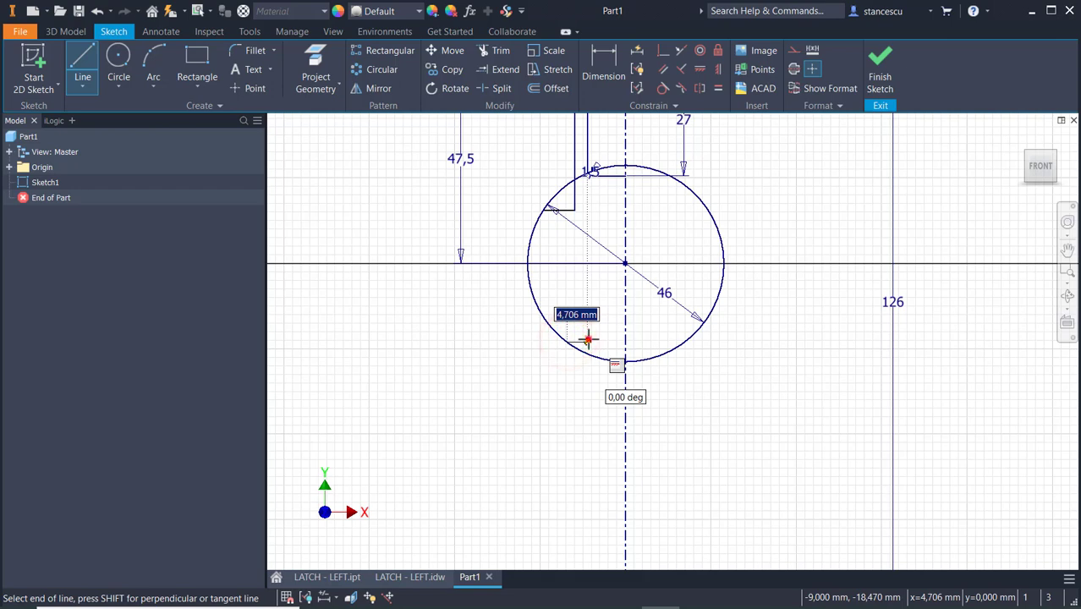
left_click(588, 340)
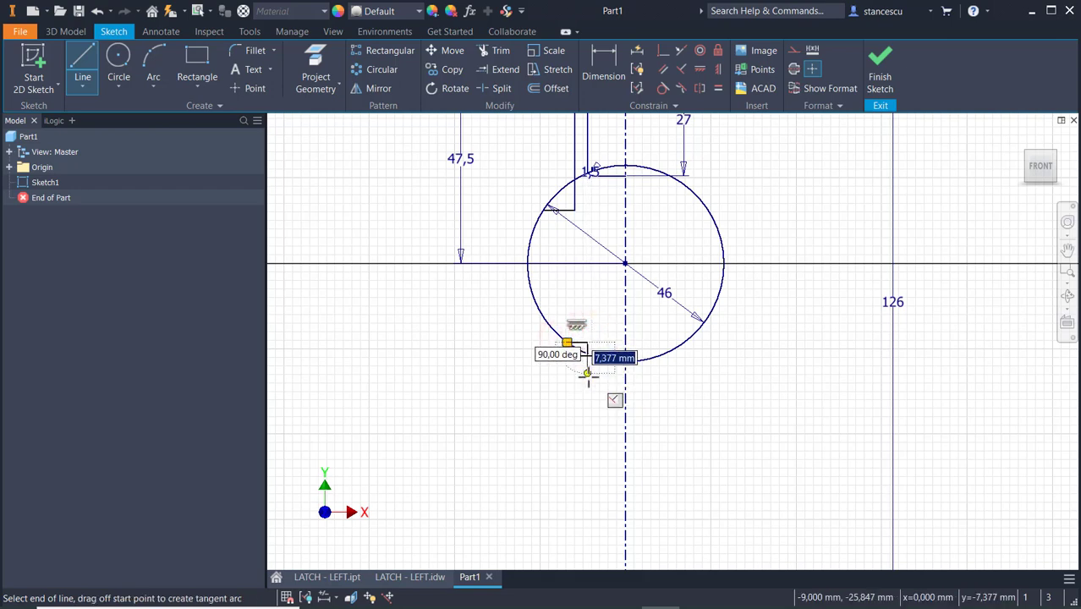
left_click(587, 376)
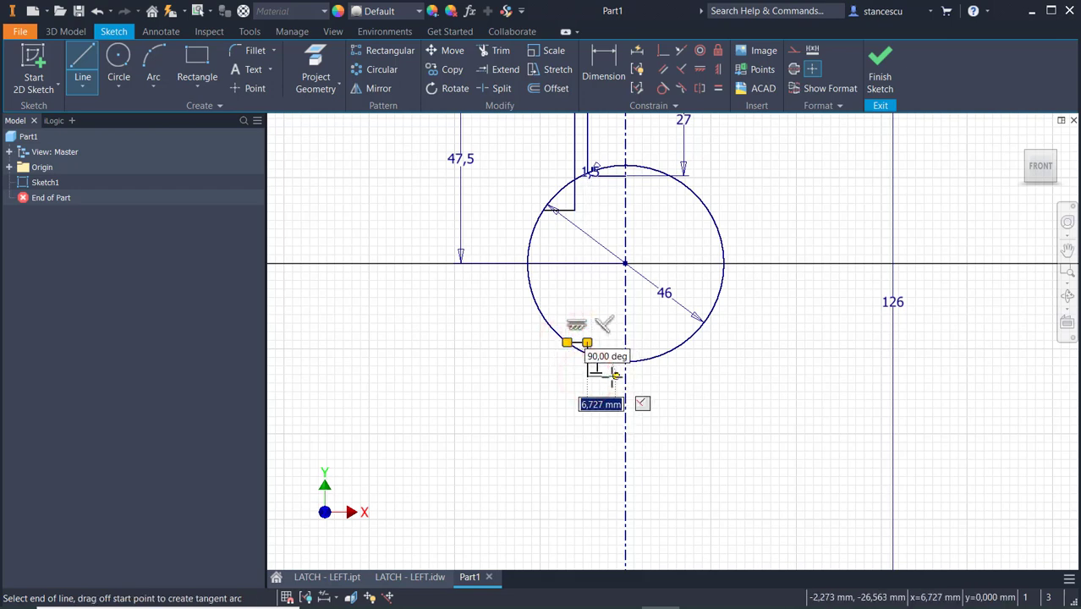
left_click(599, 376)
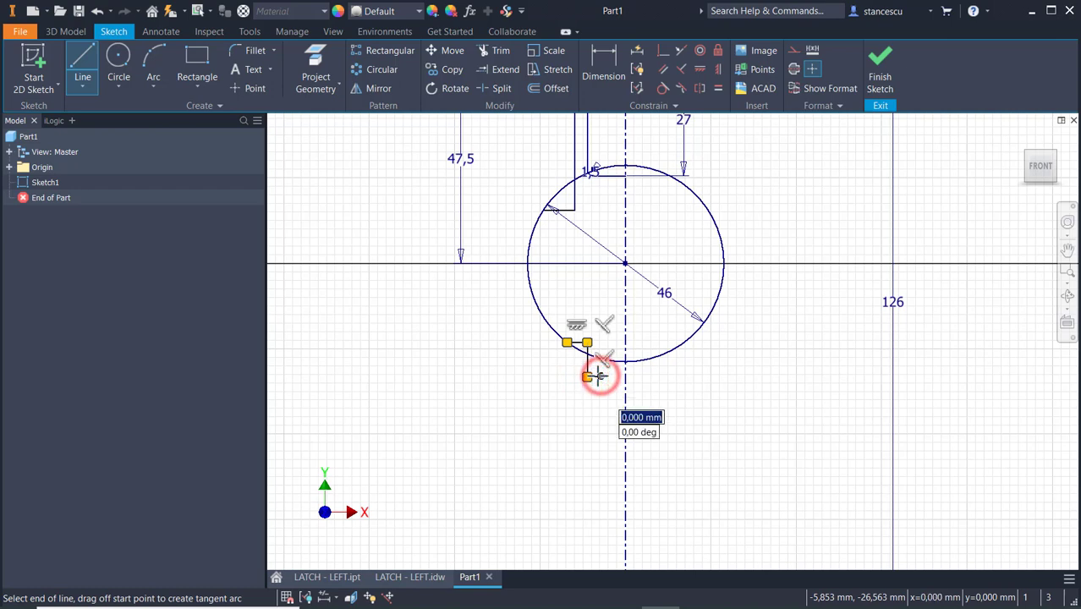
key("Escape")
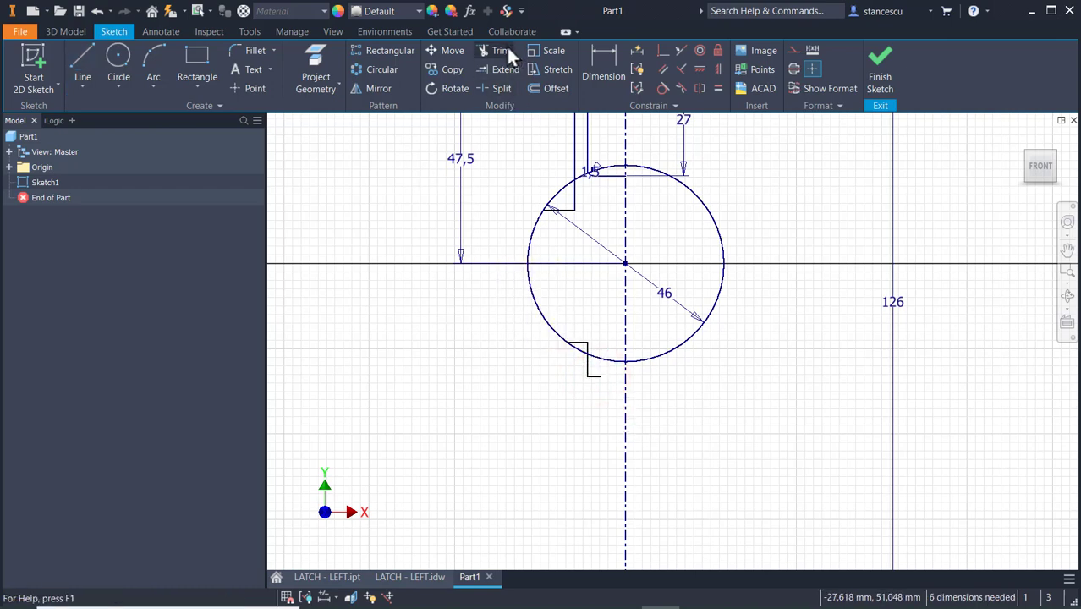
Trim the 46 mm circle down to the left arc between the upper and lower short horizontal lines.
left_click(505, 50)
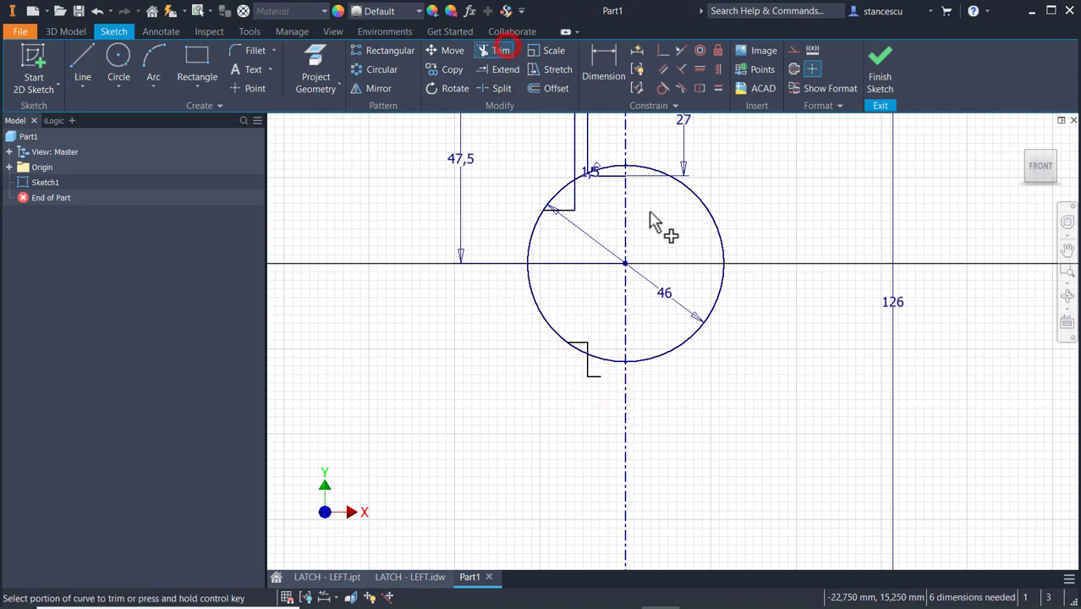
left_click(724, 244)
left_click(614, 167)
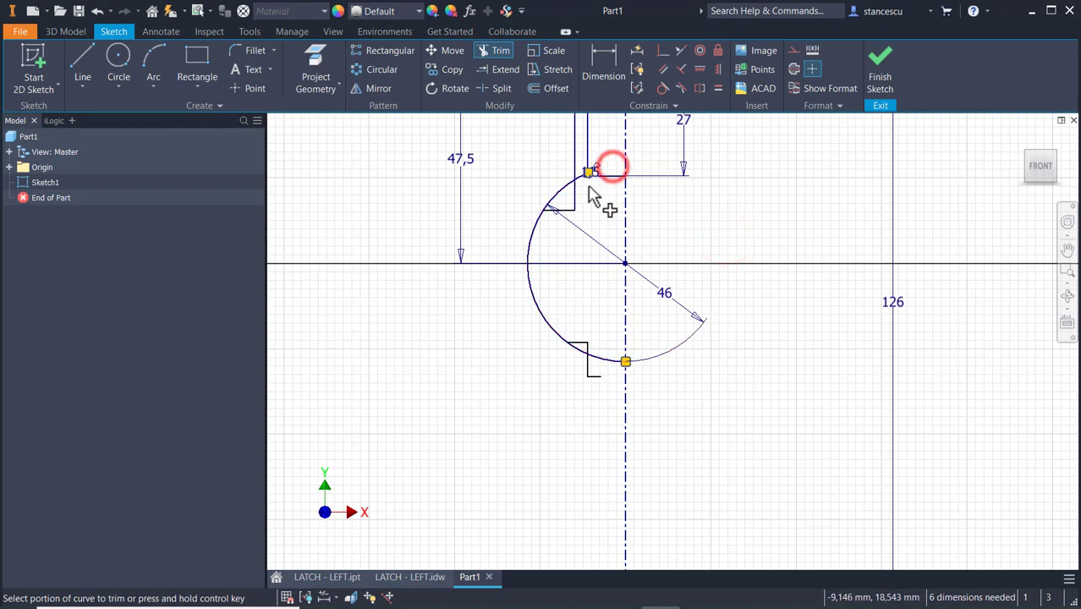
left_click(584, 179)
left_click(570, 193)
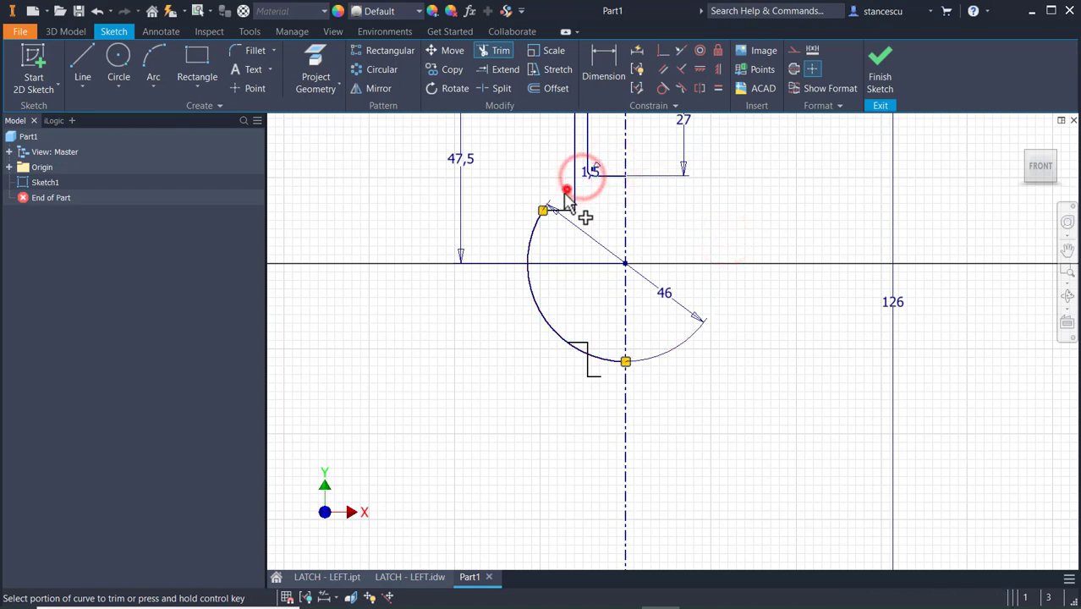
left_click(592, 364)
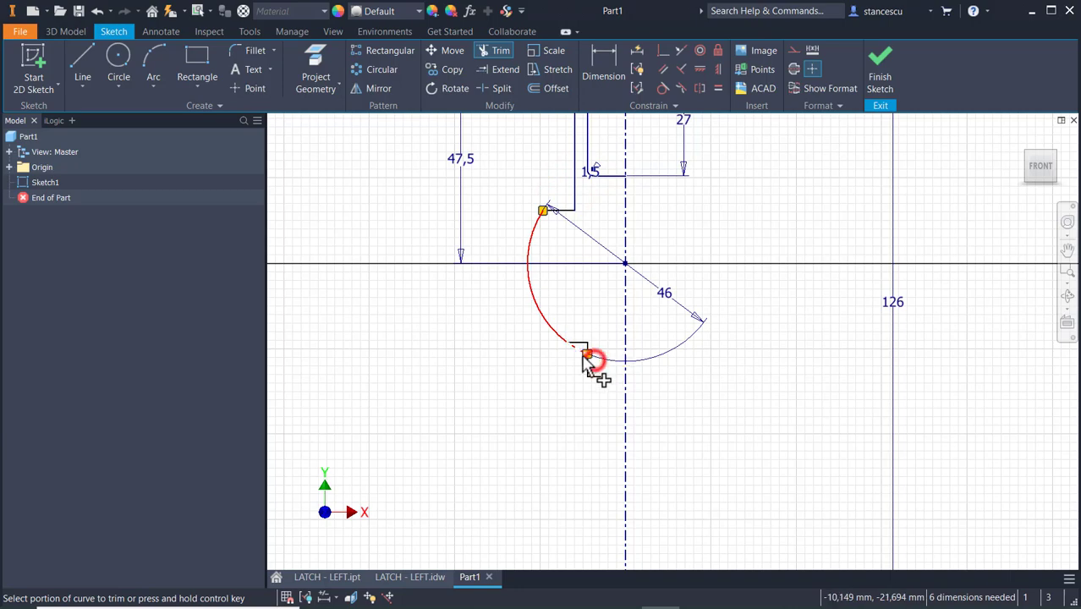
left_click(572, 347)
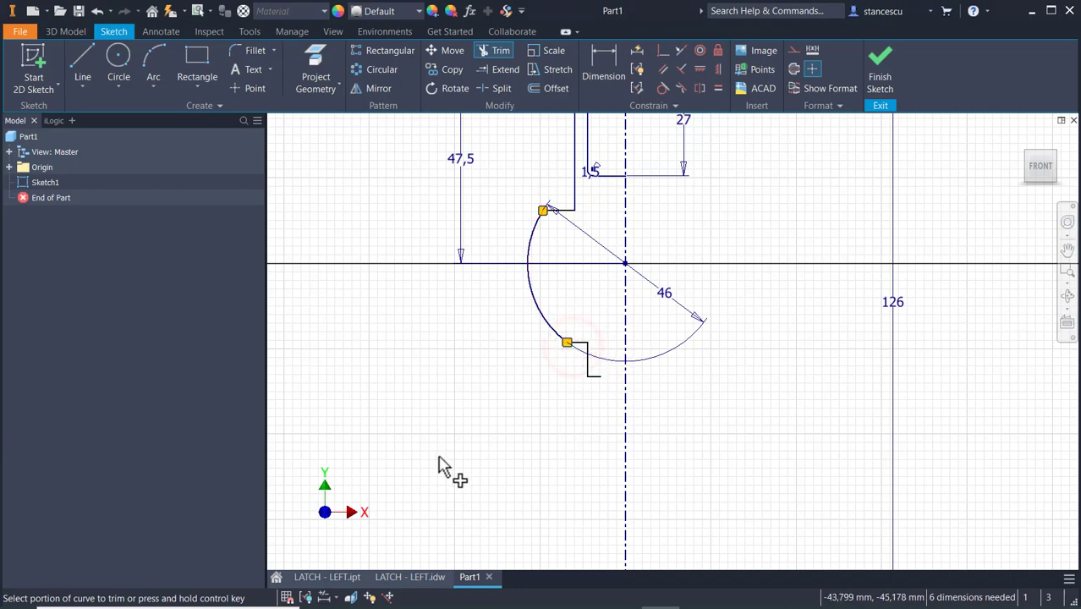
key("Escape")
Dimension the lower step's vertical line about the centerline as a 31.5 mm diameter and move its upper corner up, extending the line inside the arc.
middle_click_drag(498, 392, 490, 357)
scroll(457, 343, "down", 3)
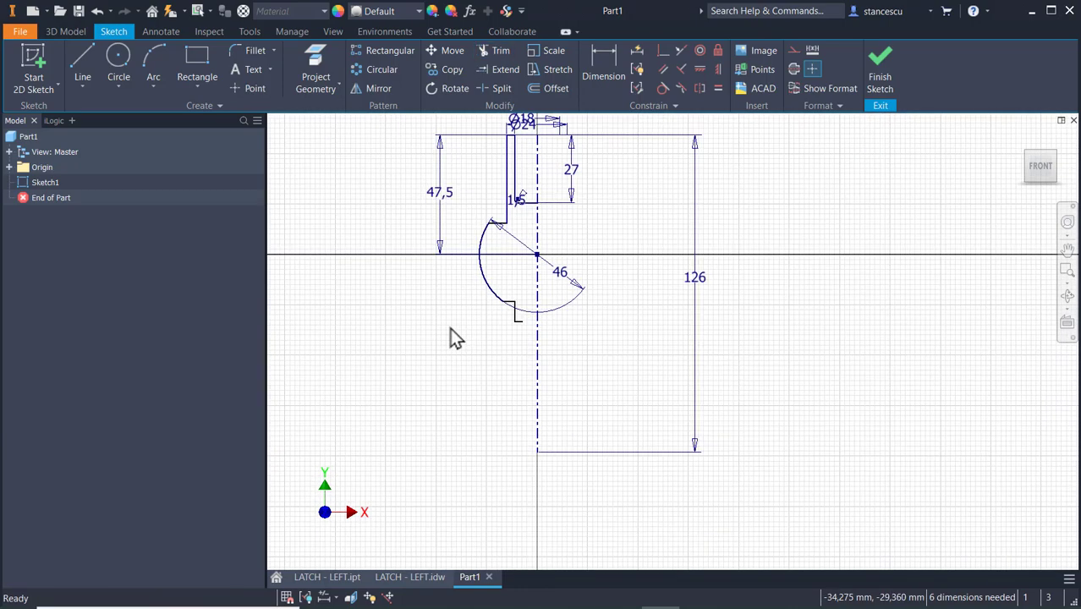
left_click(602, 61)
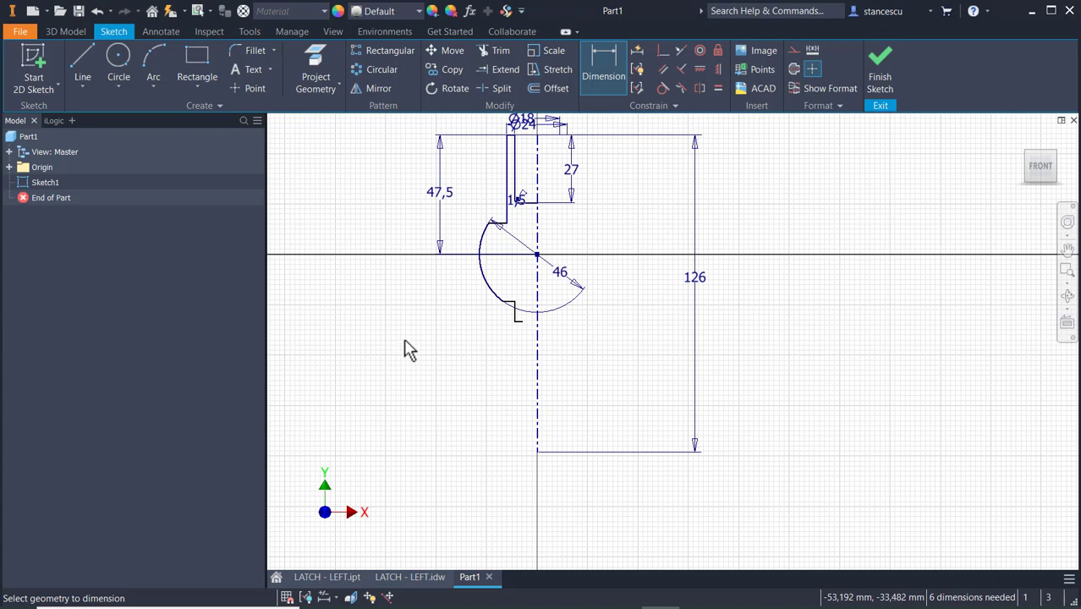
scroll(497, 347, "up", 3)
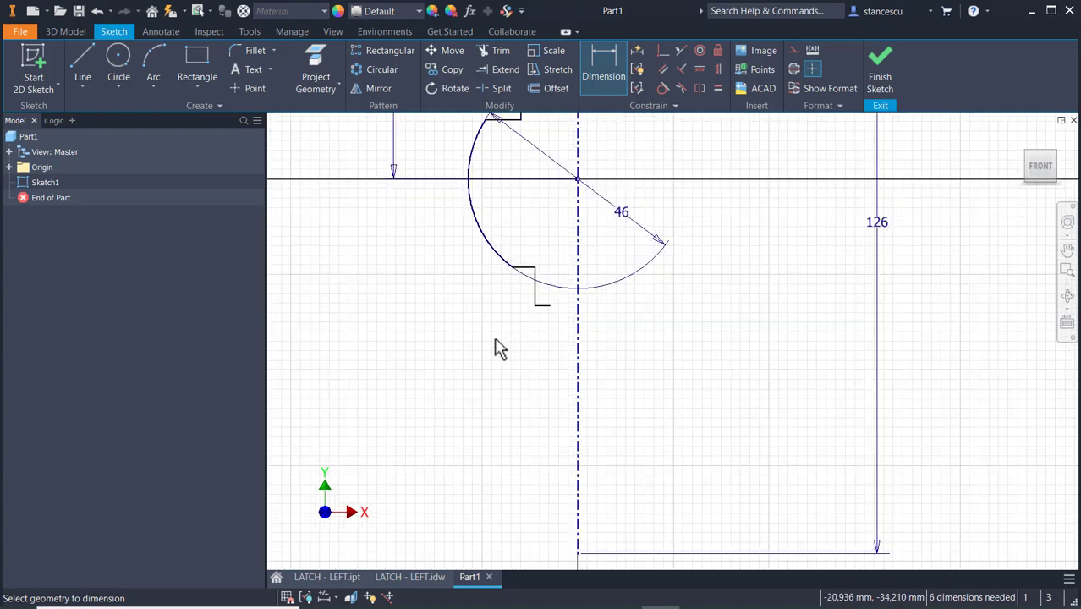
left_click(535, 290)
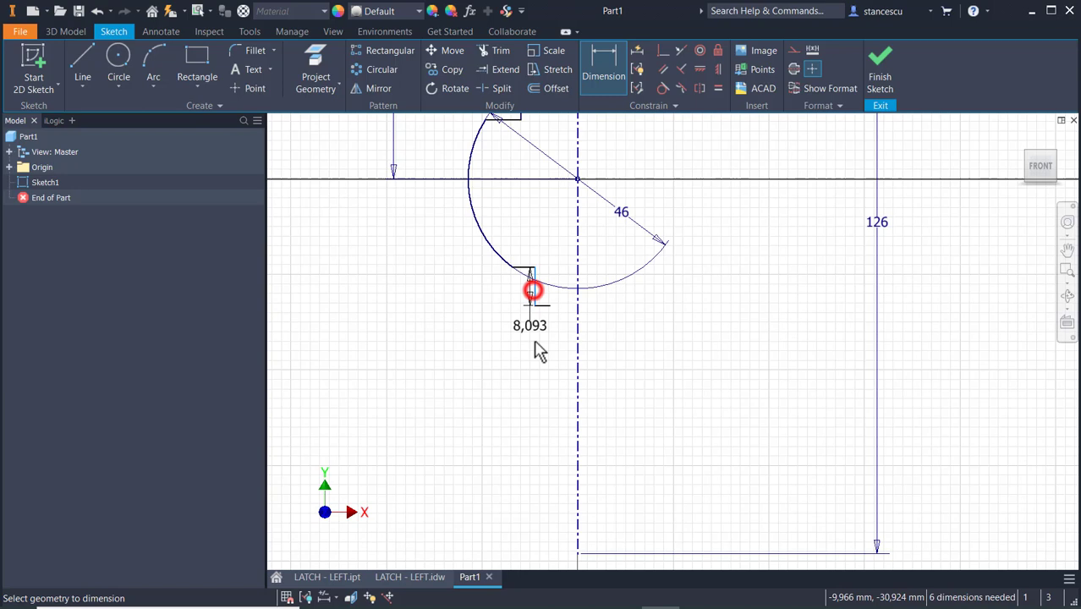
left_click(577, 372)
left_click(707, 403)
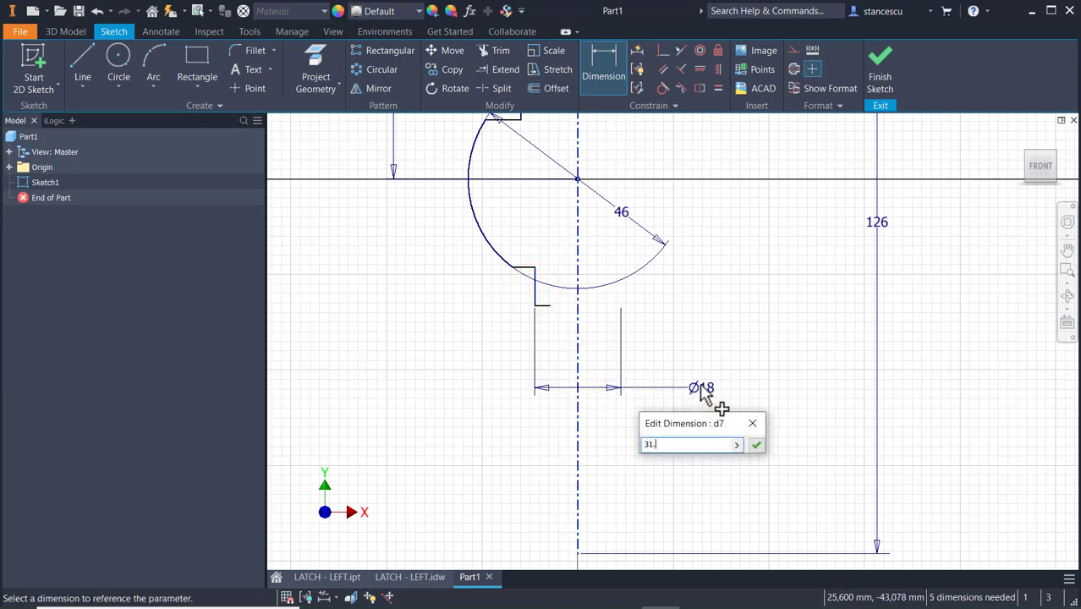
key("Return")
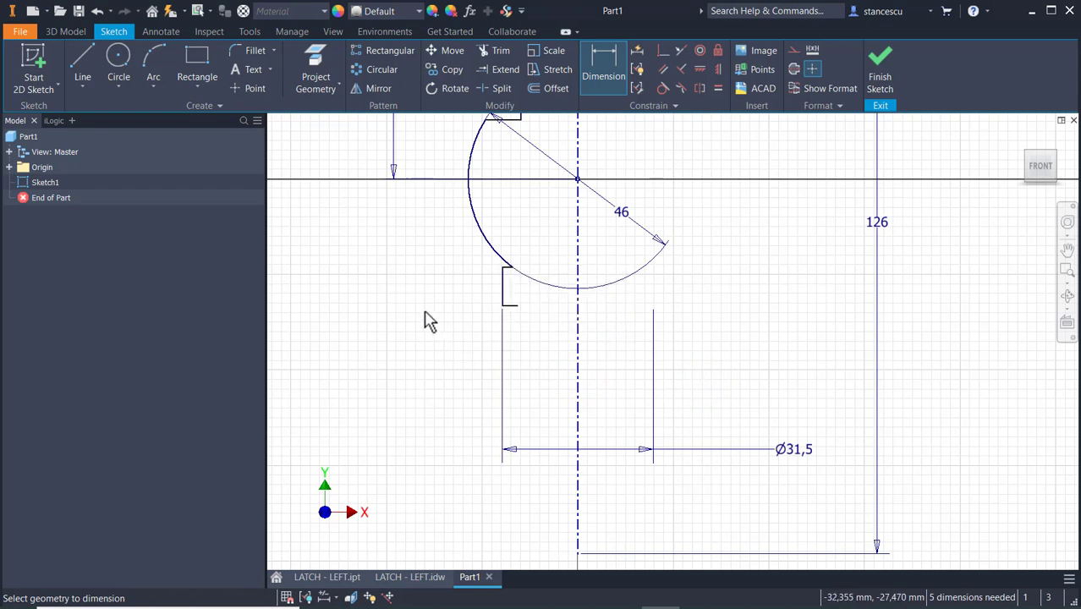
key("Escape")
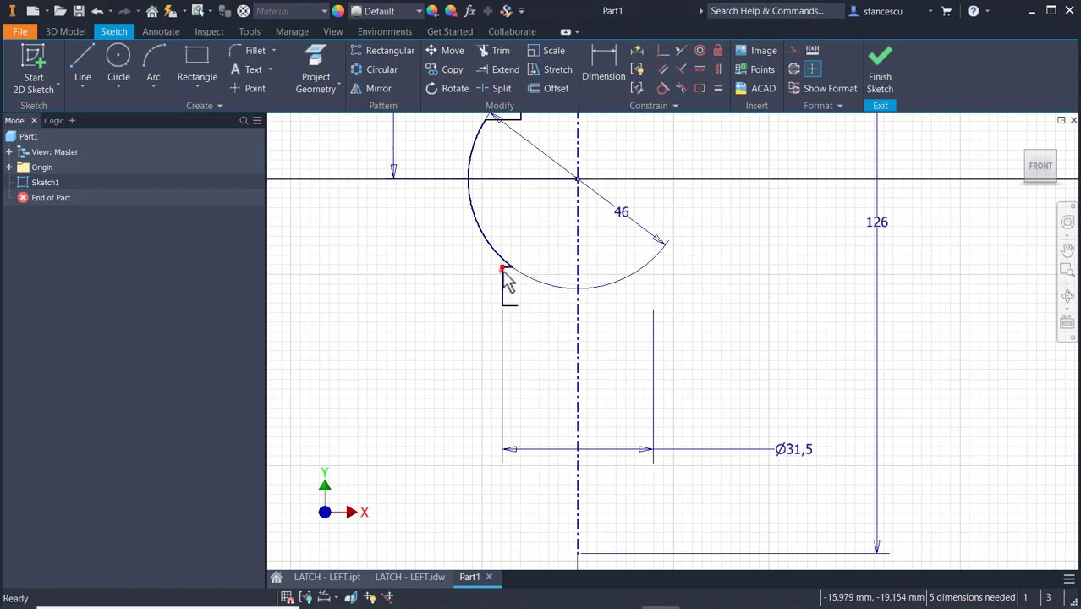
left_click_drag(502, 270, 501, 240)
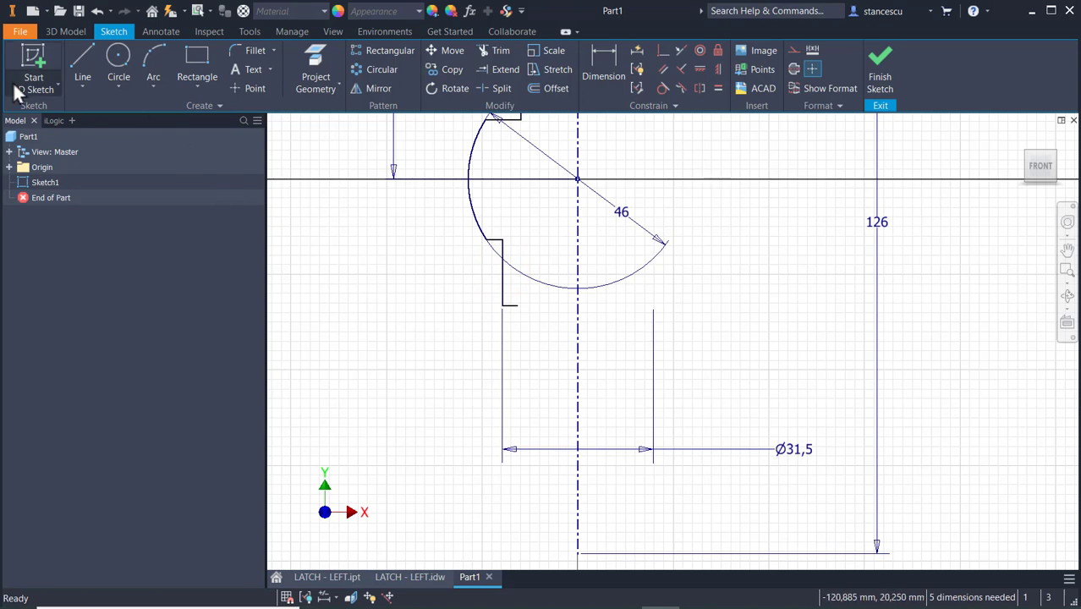
Continue the profile from the lower step with a groove about 3 mm deep and 5 mm wide, followed by a horizontal line about 2.3 mm inward.
left_click(82, 63)
left_click(514, 308)
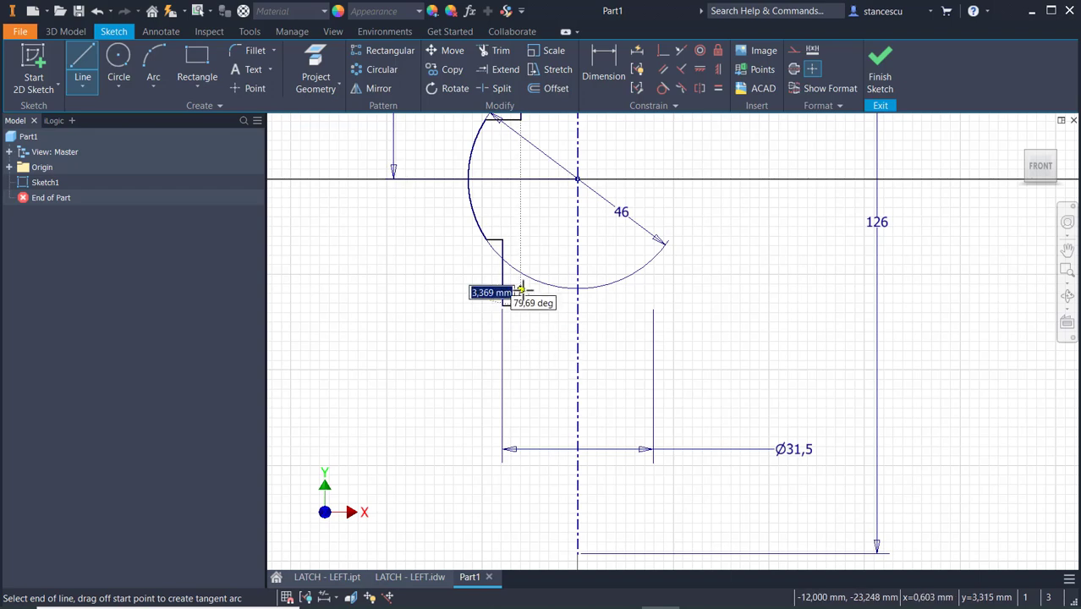
scroll(519, 288, "up", 3)
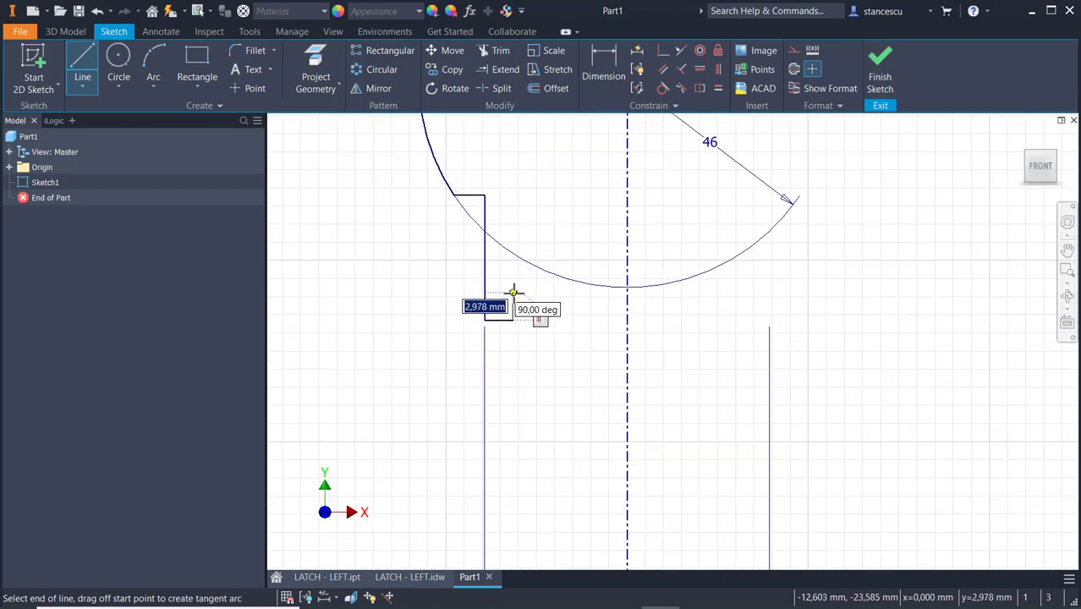
left_click(558, 292)
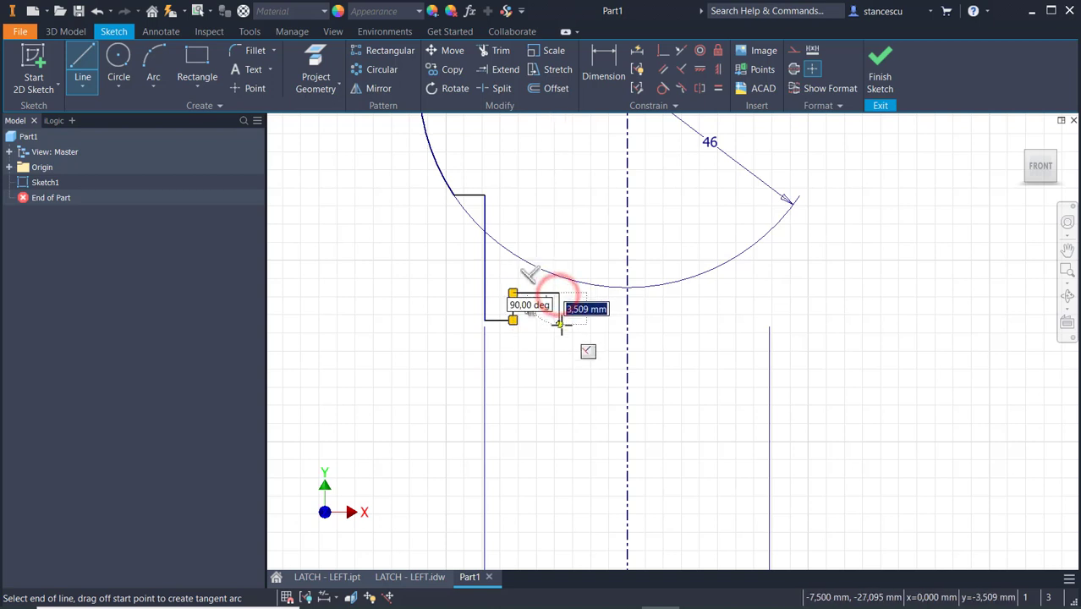
left_click(559, 320)
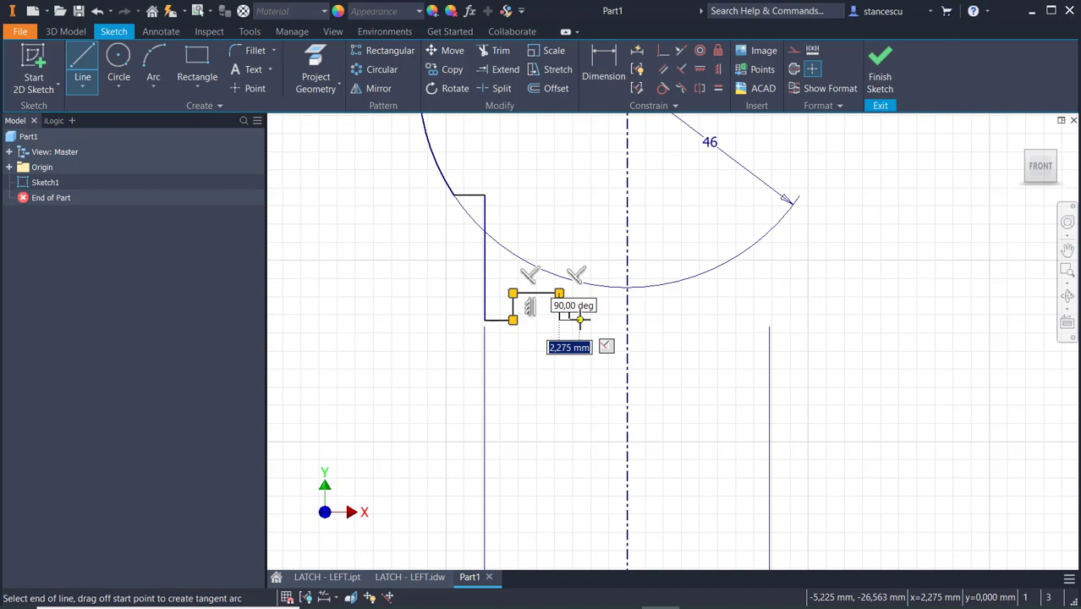
left_click(580, 320)
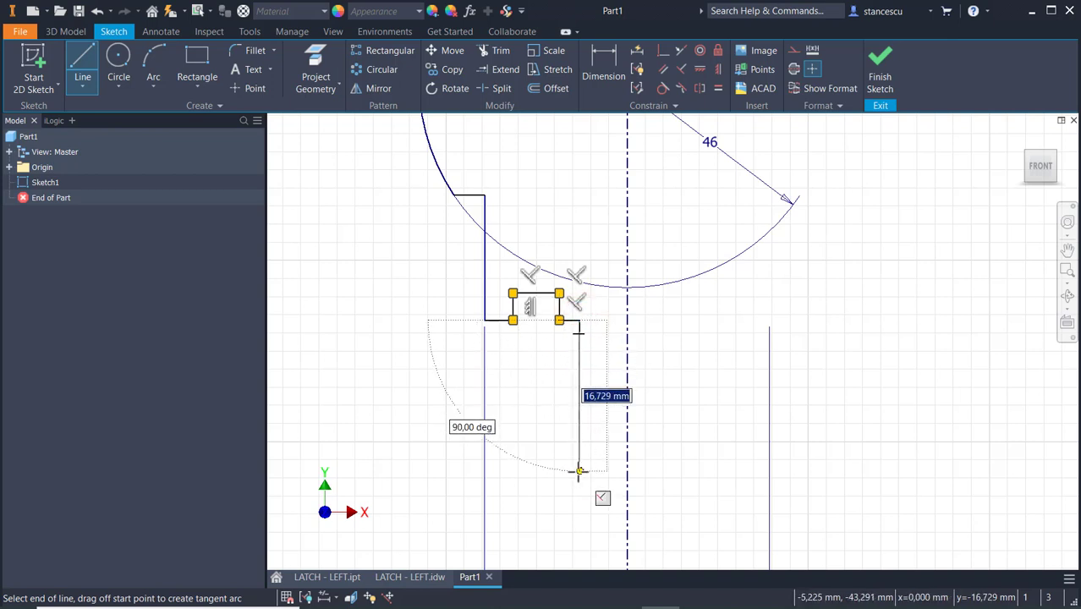
Draw the stepped shaft outline about 16.7 mm down, 2.3 mm outward, 20.8 mm down and 1.8 mm inward, finishing at the centerline's lower endpoint.
left_click(580, 471)
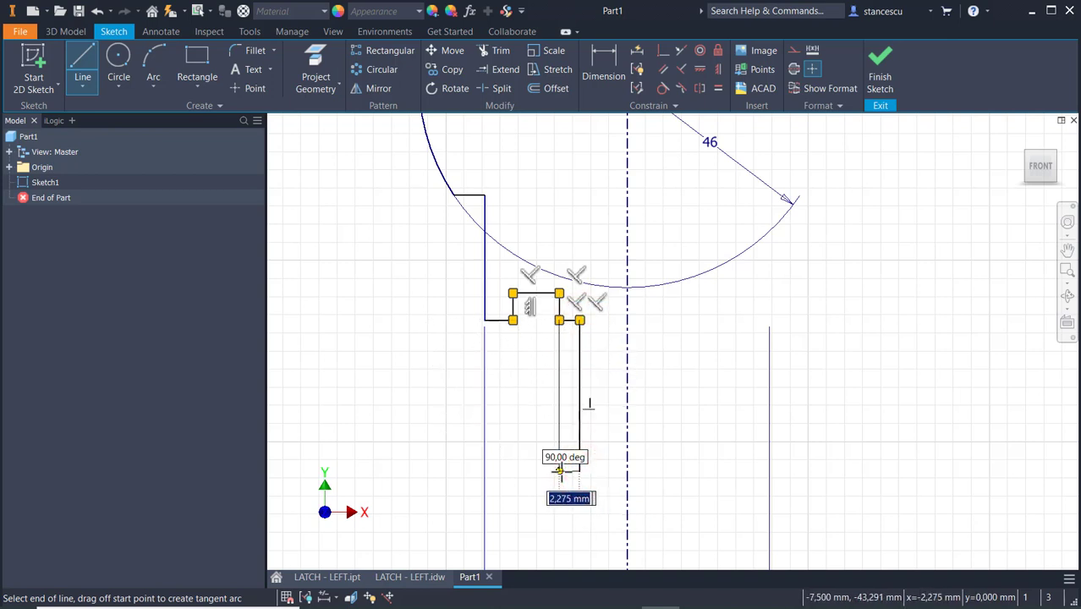
left_click(559, 472)
middle_click_drag(548, 476, 528, 214)
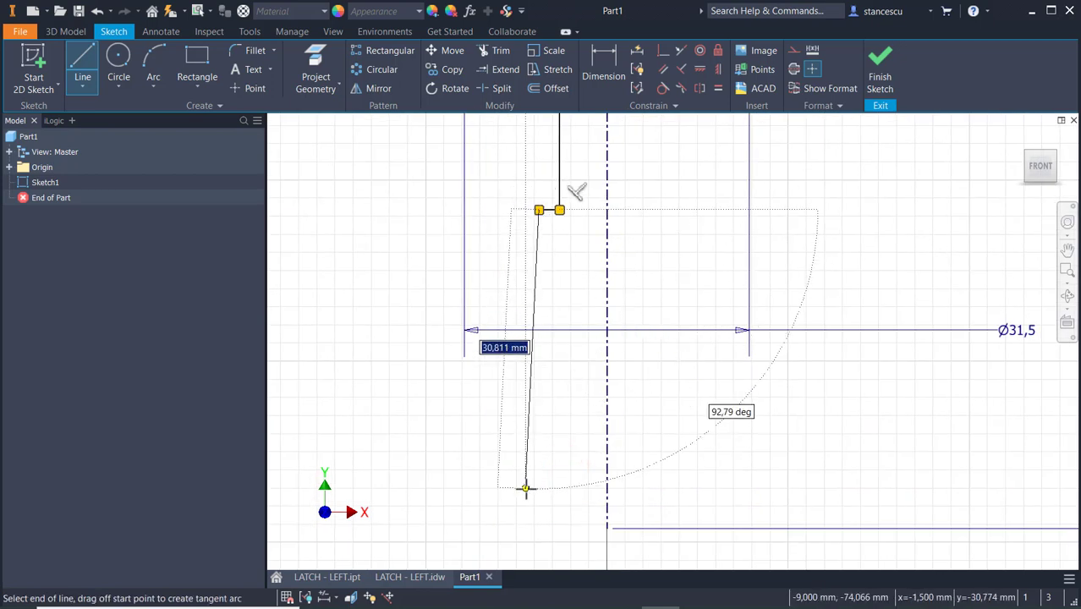
left_click(538, 398)
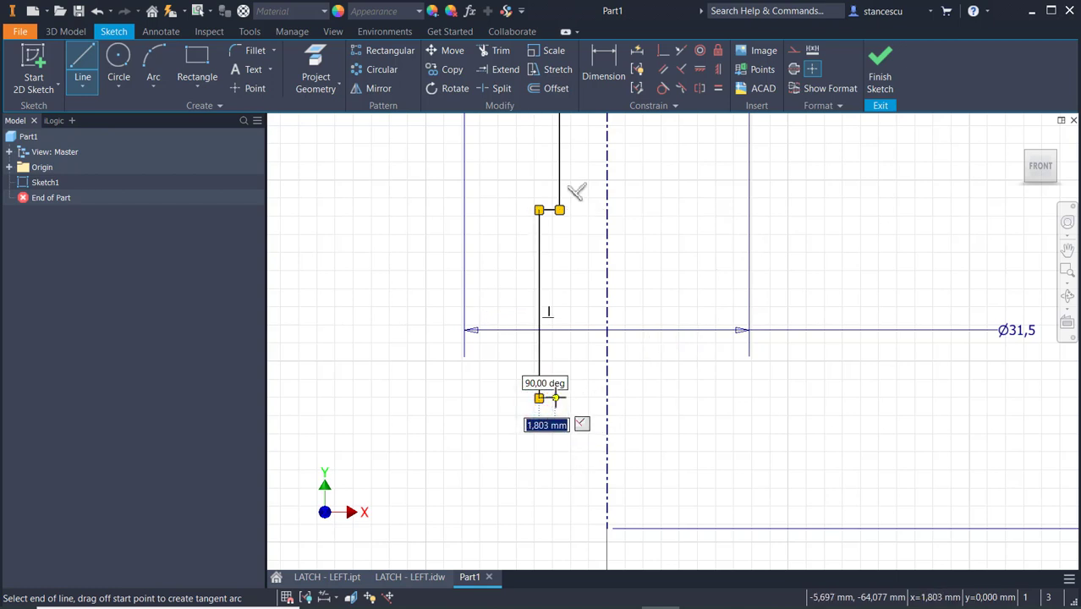
left_click_drag(555, 398, 553, 526)
left_click(555, 528)
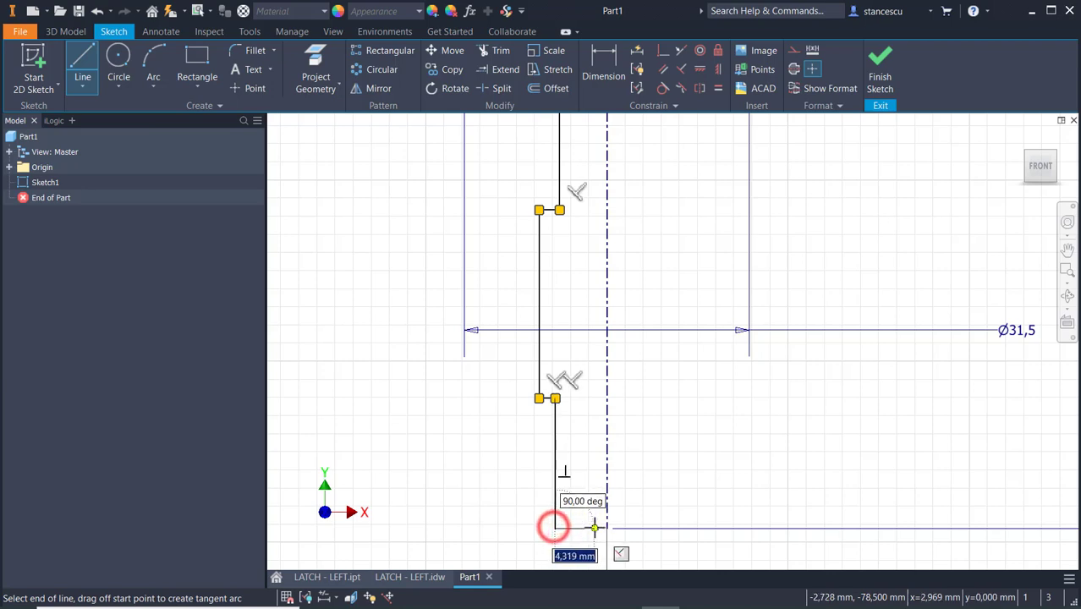
left_click(607, 528)
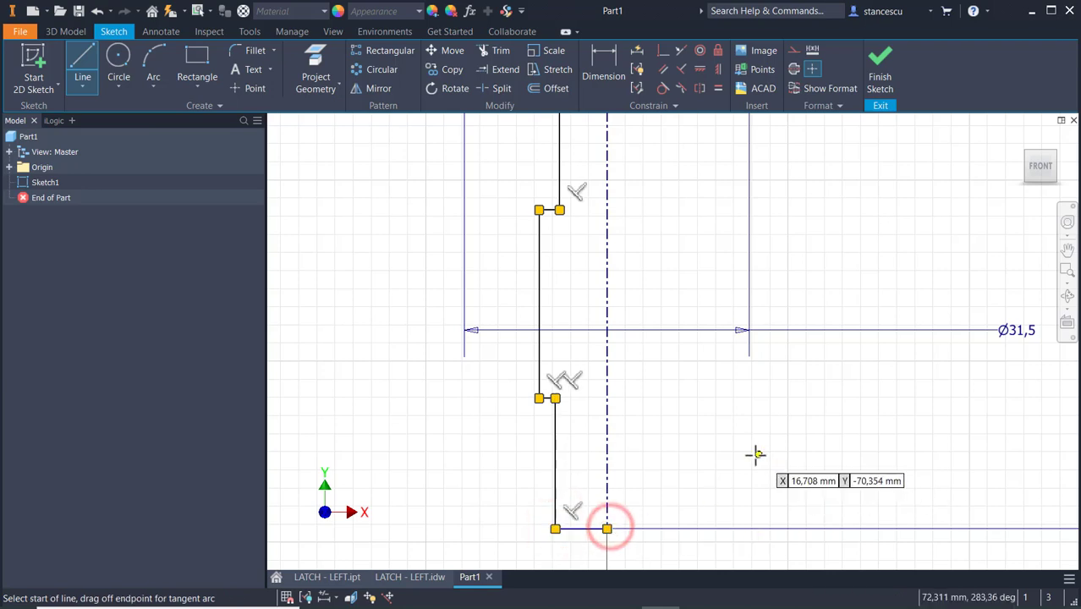
Round the two inner corners of the recess below the groove in the profile with 2 mm fillets.
key("Escape")
scroll(718, 423, "down", 7)
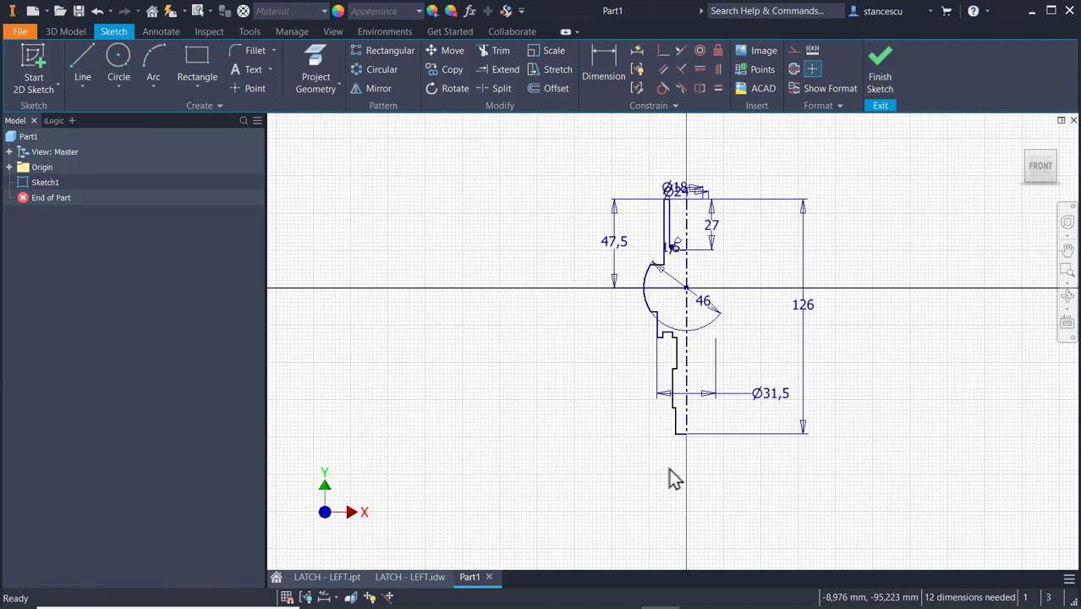
scroll(666, 334, "up", 4)
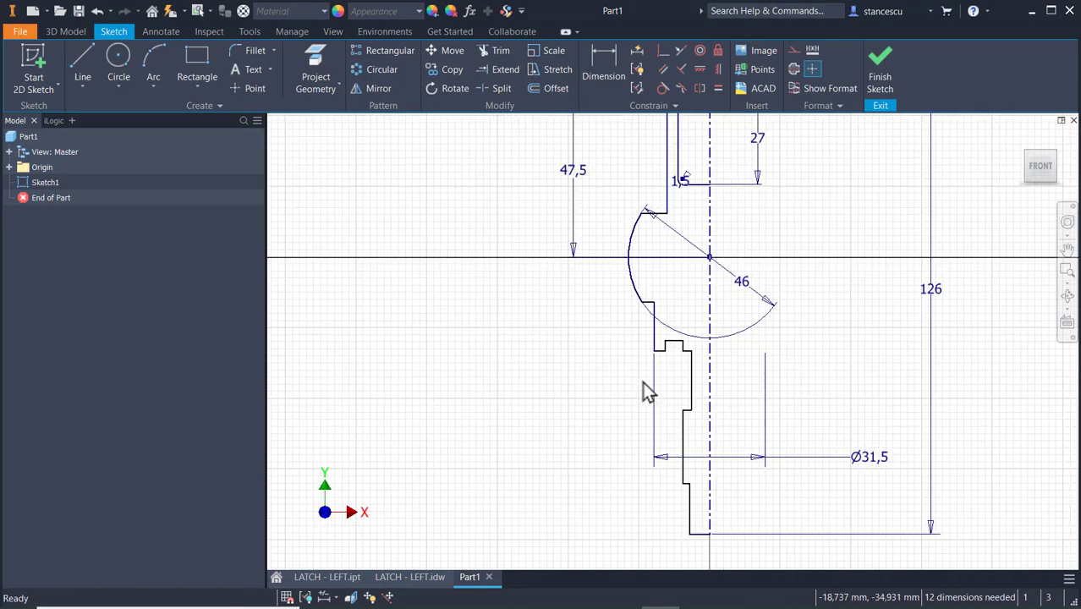
scroll(643, 382, "up", 4)
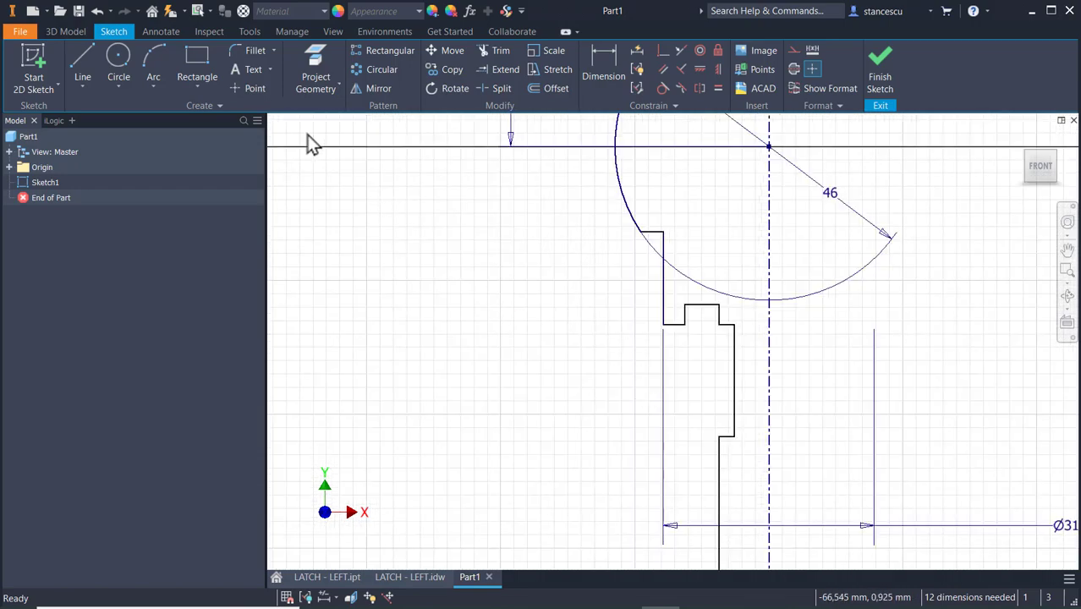
left_click(252, 49)
scroll(709, 343, "up", 4)
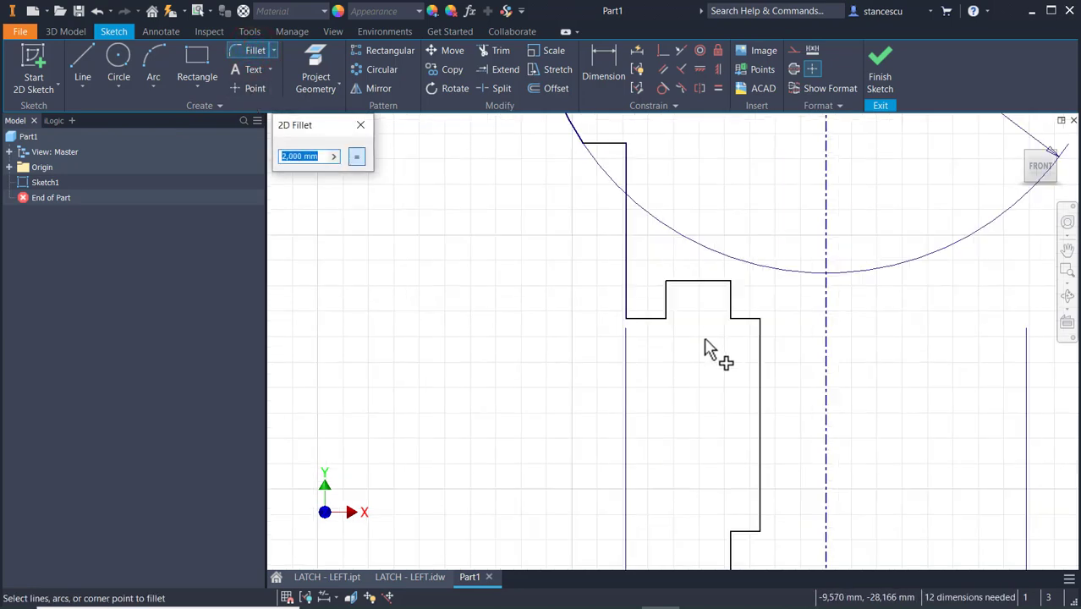
left_click(764, 321)
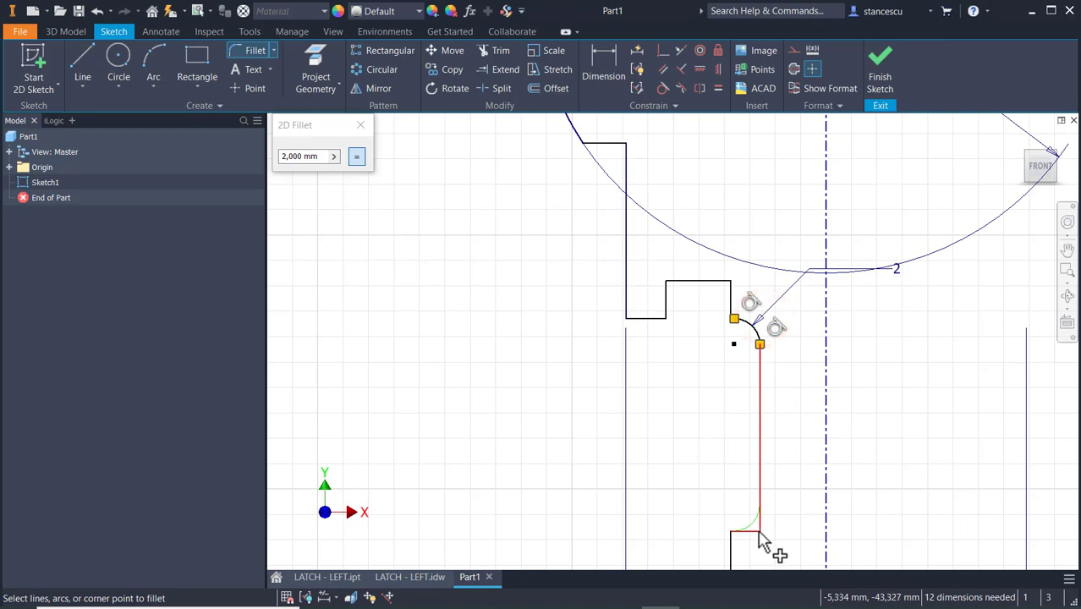
left_click(760, 530)
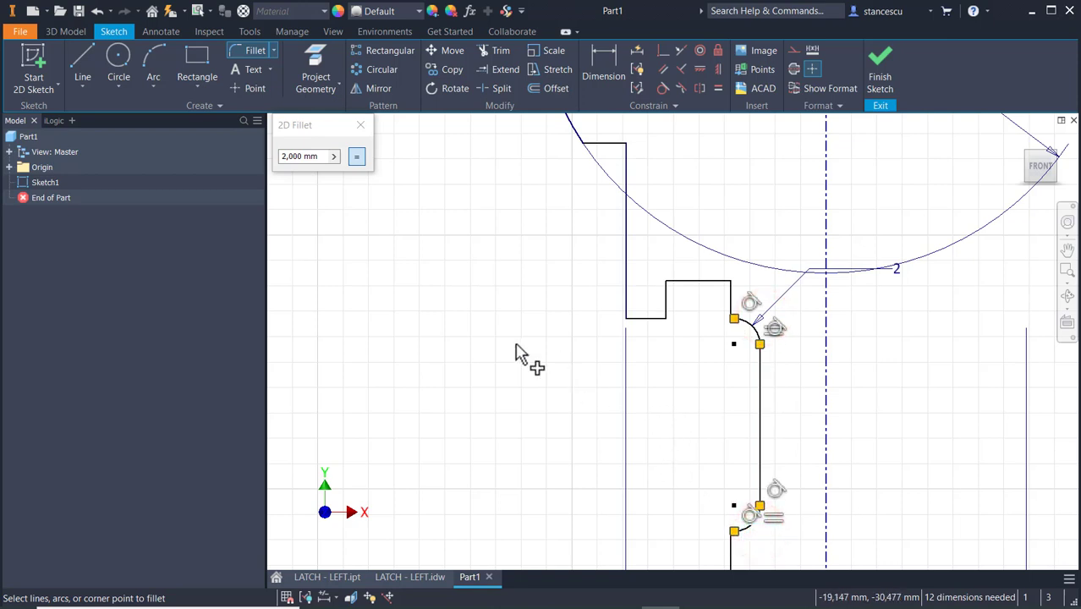
left_click(363, 124)
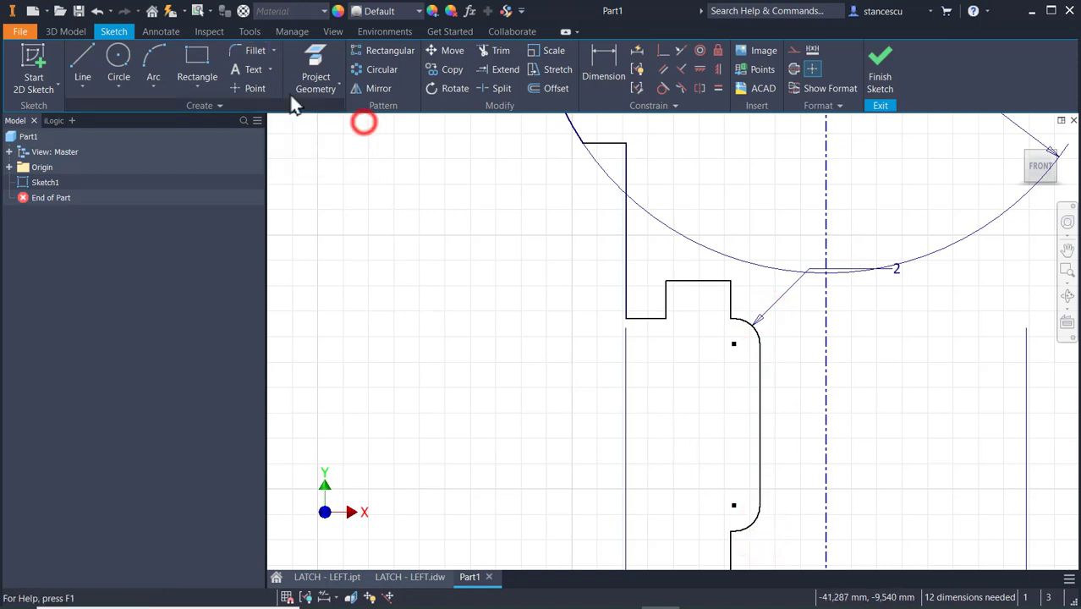
Chamfer the outer and inner top corners of the upper tube wall in the profile with an equal 0.5 mm distance.
left_click(271, 52)
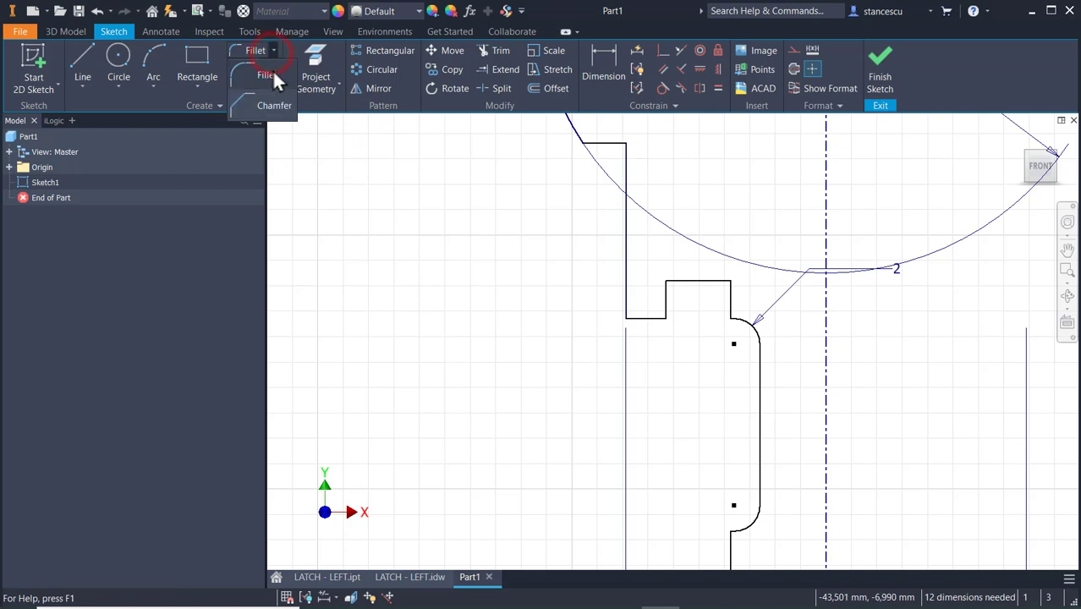
left_click(269, 105)
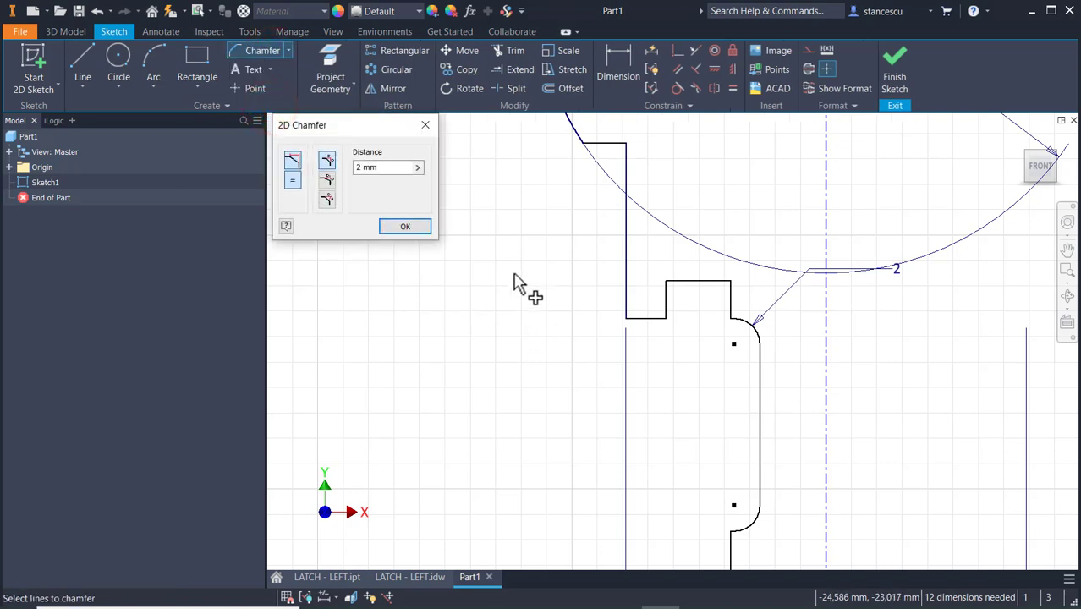
left_click(393, 165)
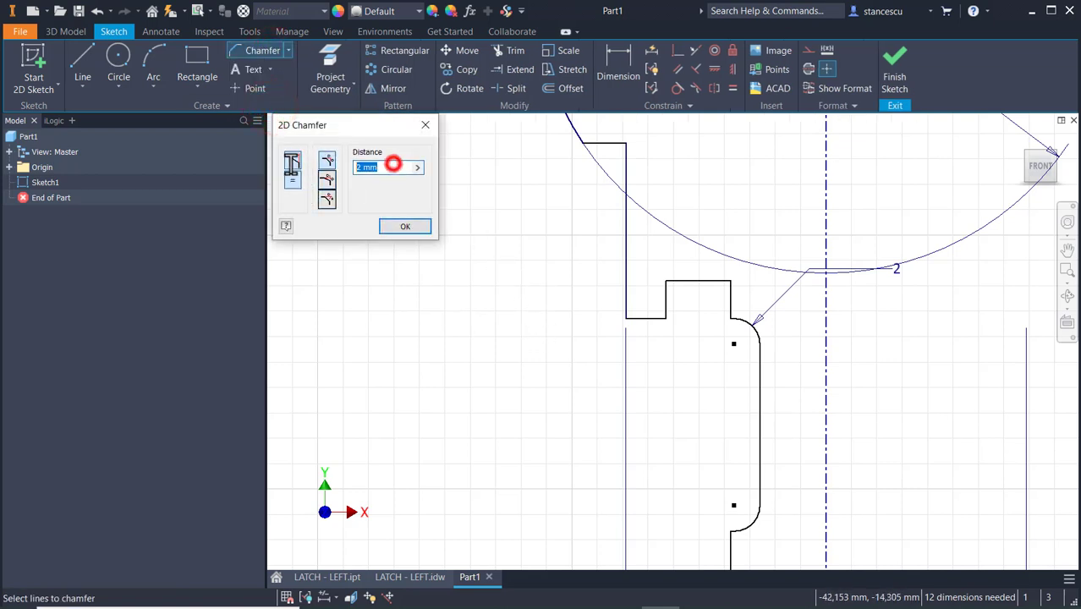
left_click(291, 180)
scroll(677, 338, "down", 5)
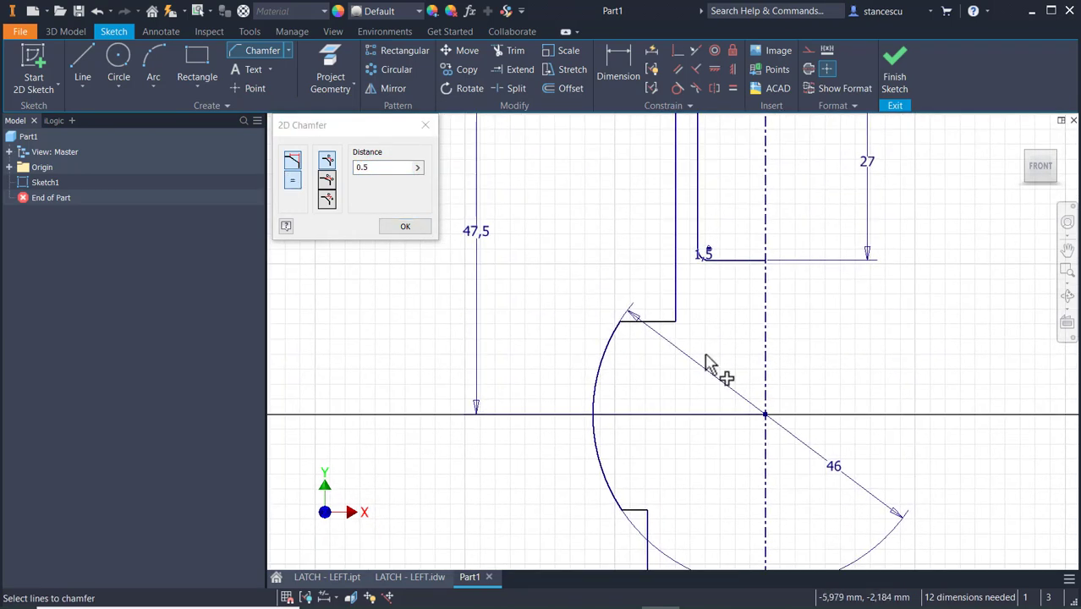
scroll(656, 379, "up", 4)
scroll(659, 224, "down", 4)
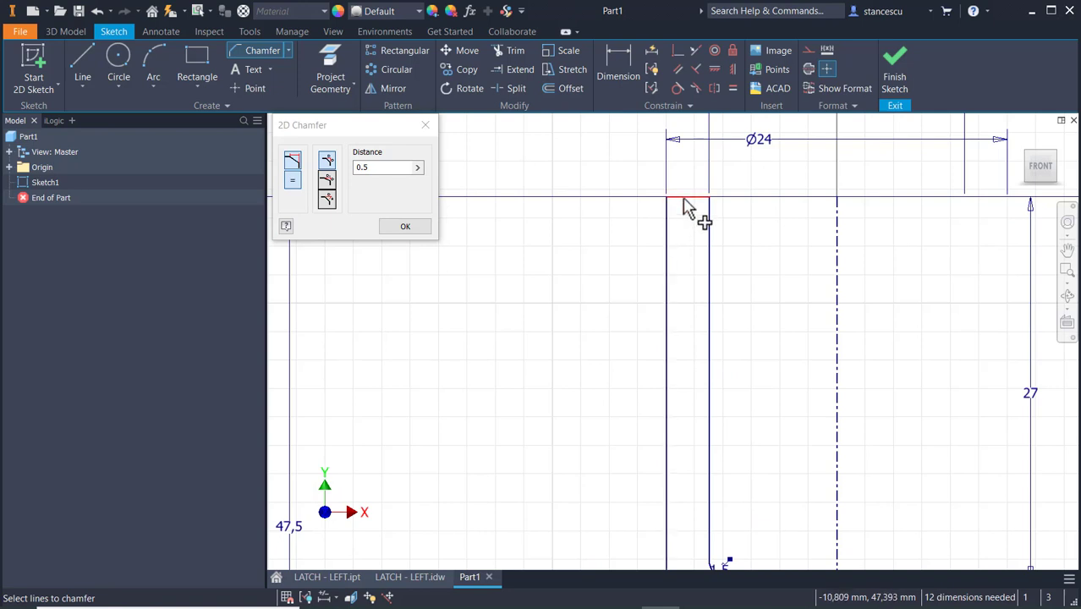
left_click(669, 203)
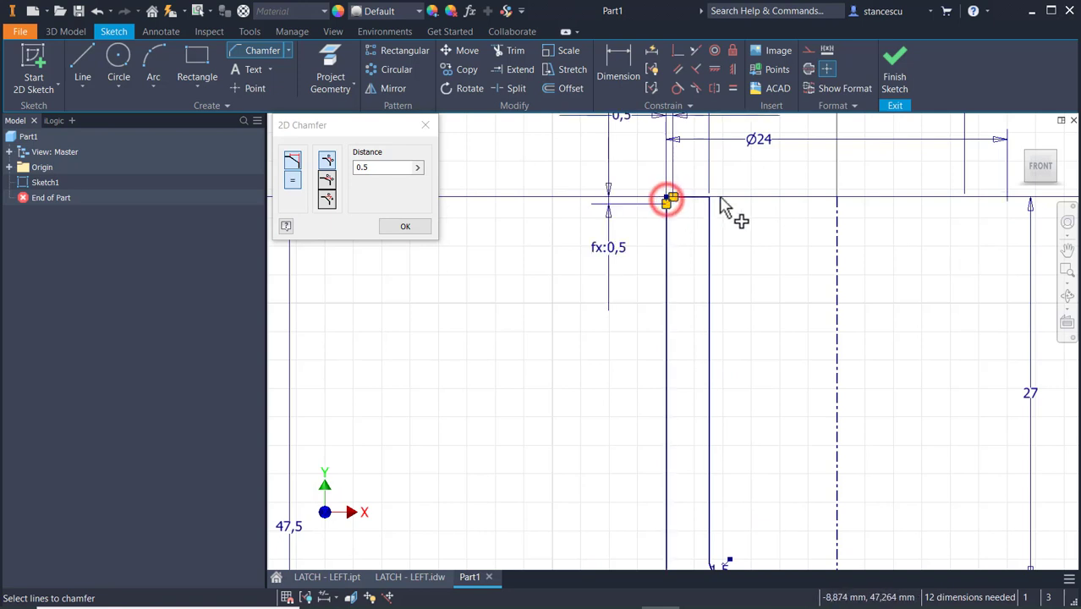
left_click(709, 201)
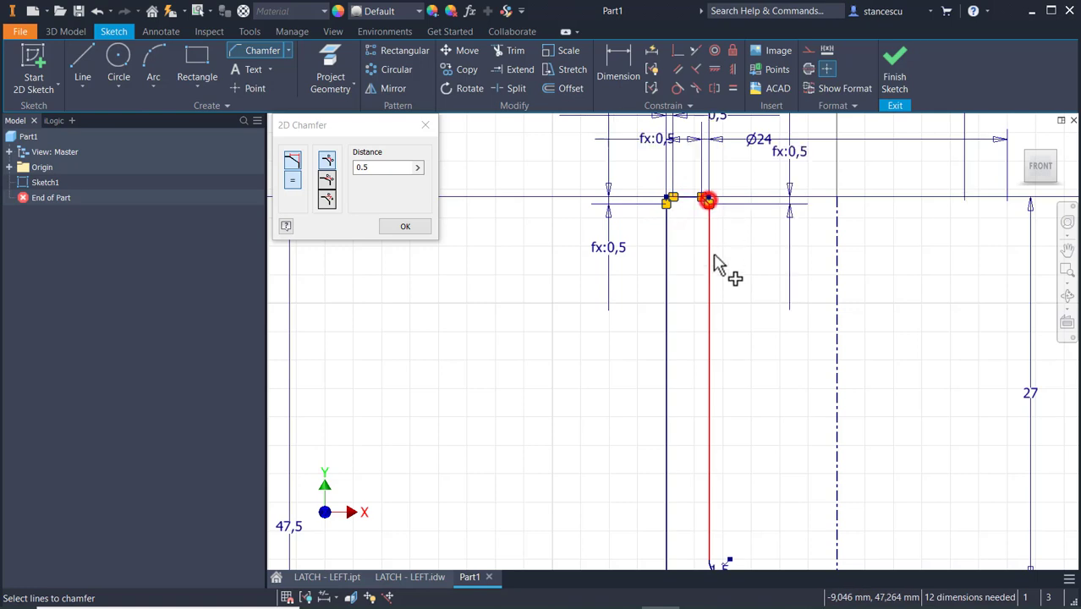
Chamfer the outer corner at the shaft's lower end by 0.5 mm.
scroll(739, 341, "down", 4)
middle_click_drag(749, 529, 759, 365)
mouse_move(748, 602)
middle_mouse_down()
mouse_move(736, 419)
mouse_move(756, 200)
middle_mouse_up()
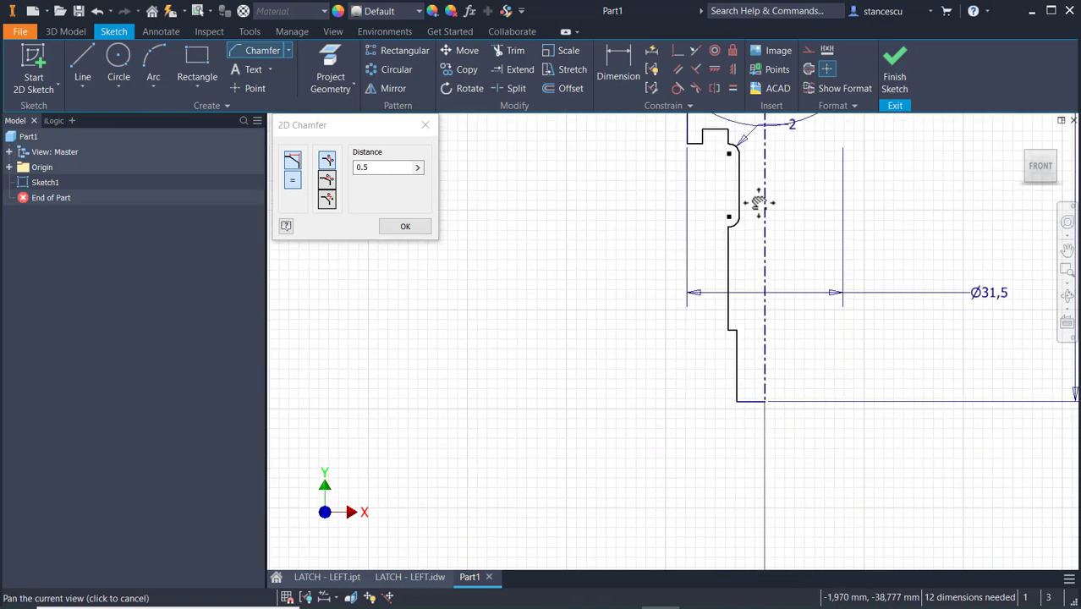
left_click(736, 403)
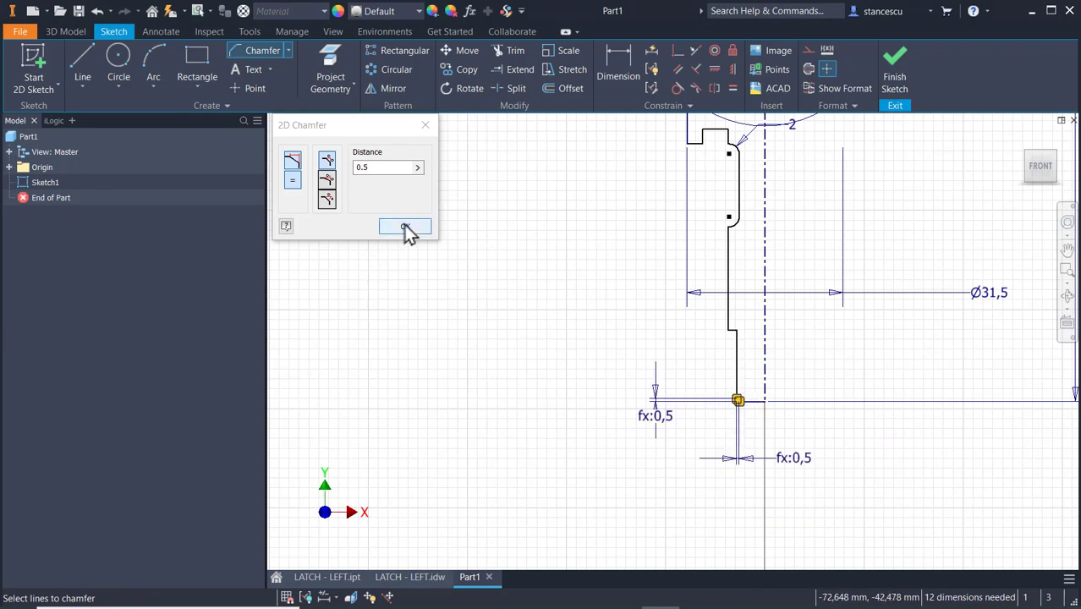
left_click(405, 226)
Finish the profile sketch and revolve it a full 360 degrees about the centerline into a solid.
key("Home")
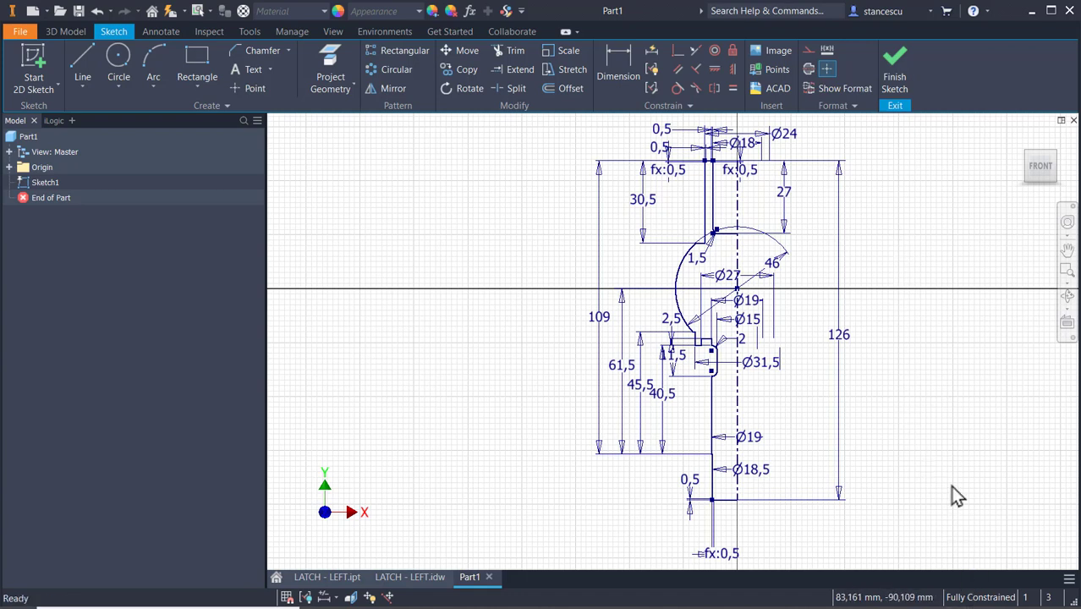
left_click(897, 66)
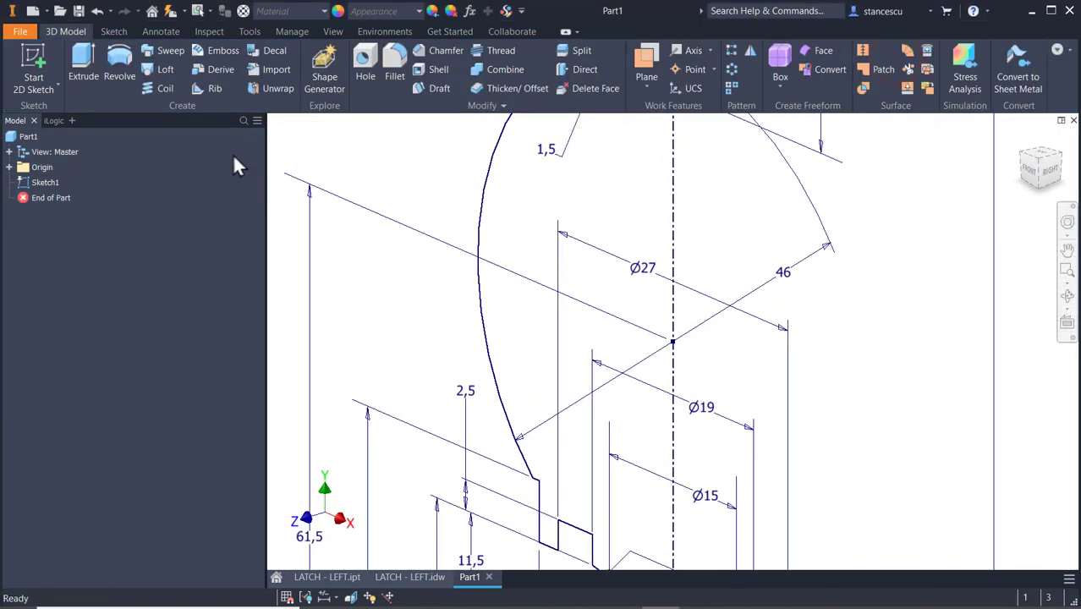
left_click(120, 61)
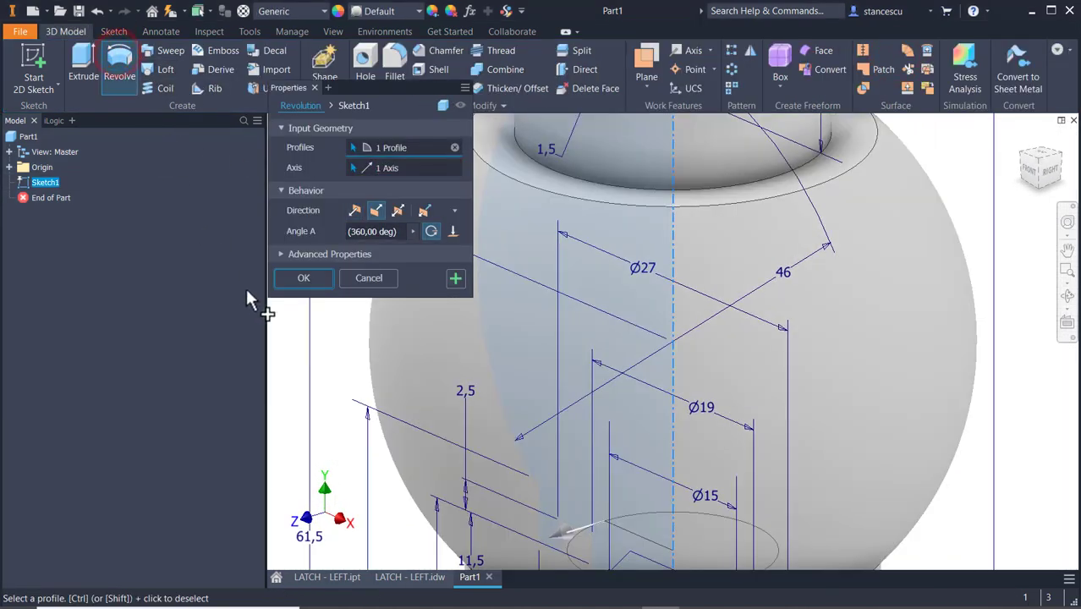
left_click(301, 279)
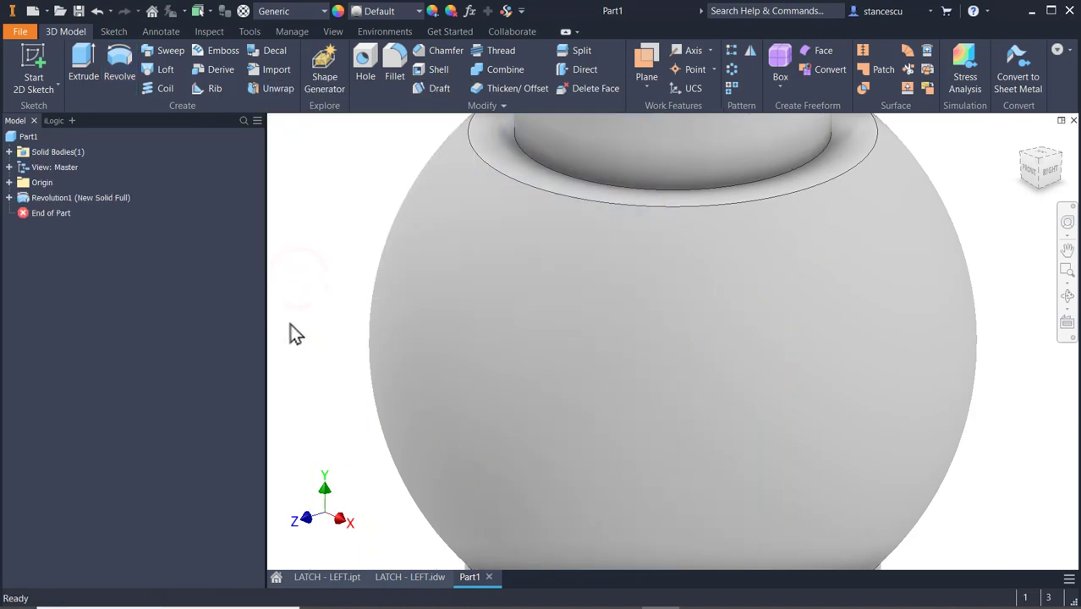
key("F6")
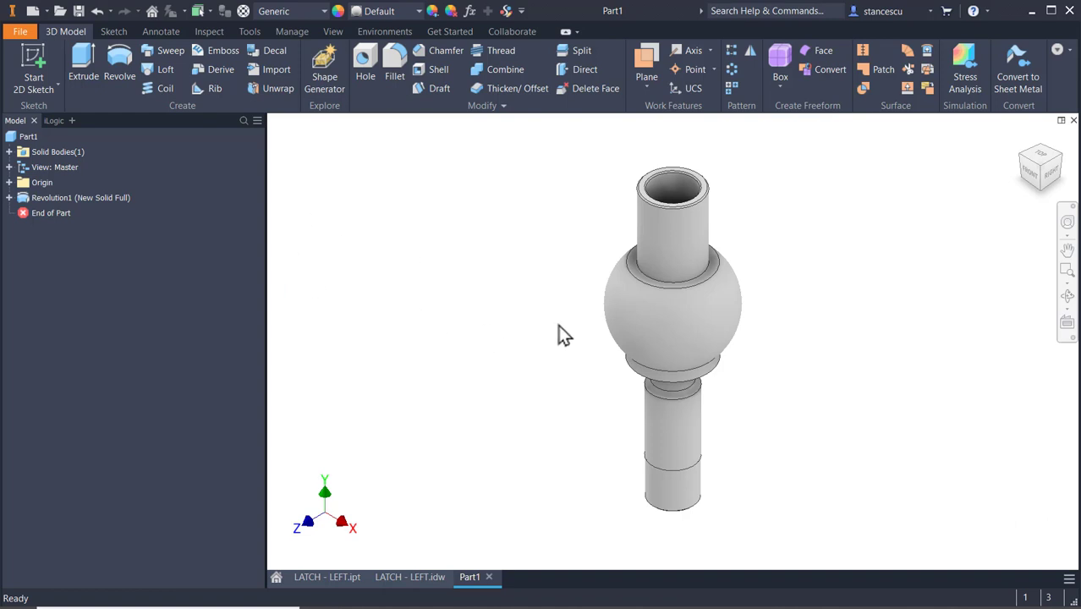
Start a sketch on the XZ plane, slice the model there and place a point about 36 mm right of and 11 mm above the origin.
left_click(9, 183)
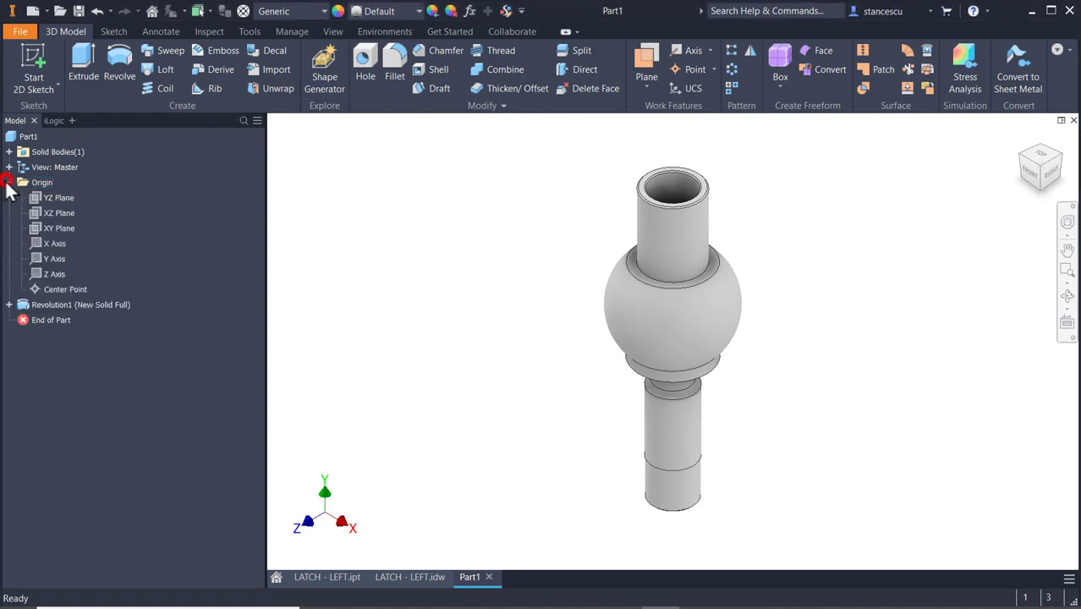
left_click(48, 215)
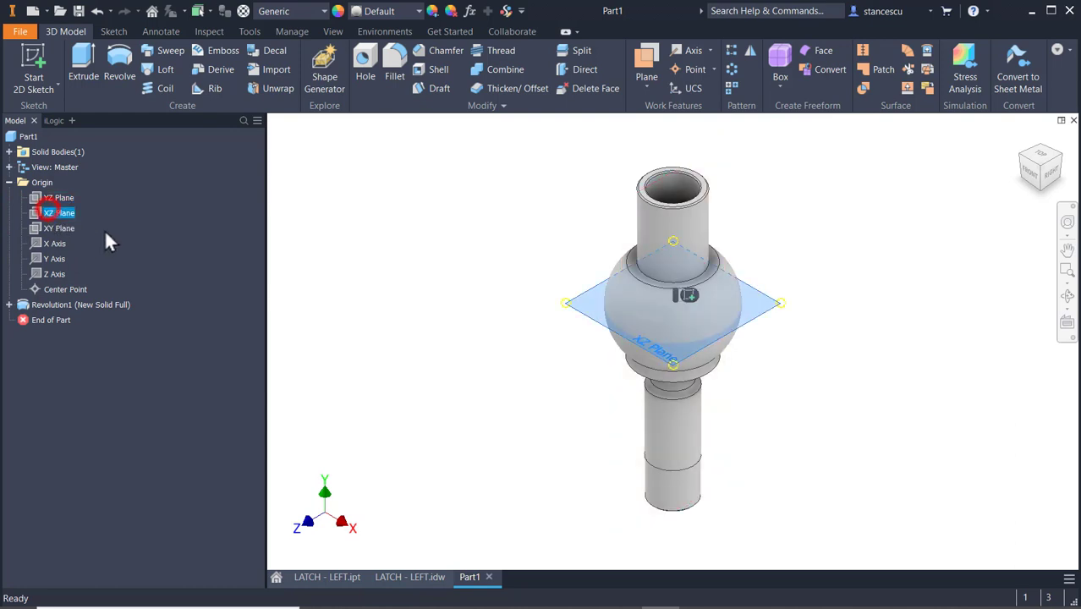
left_click(690, 296)
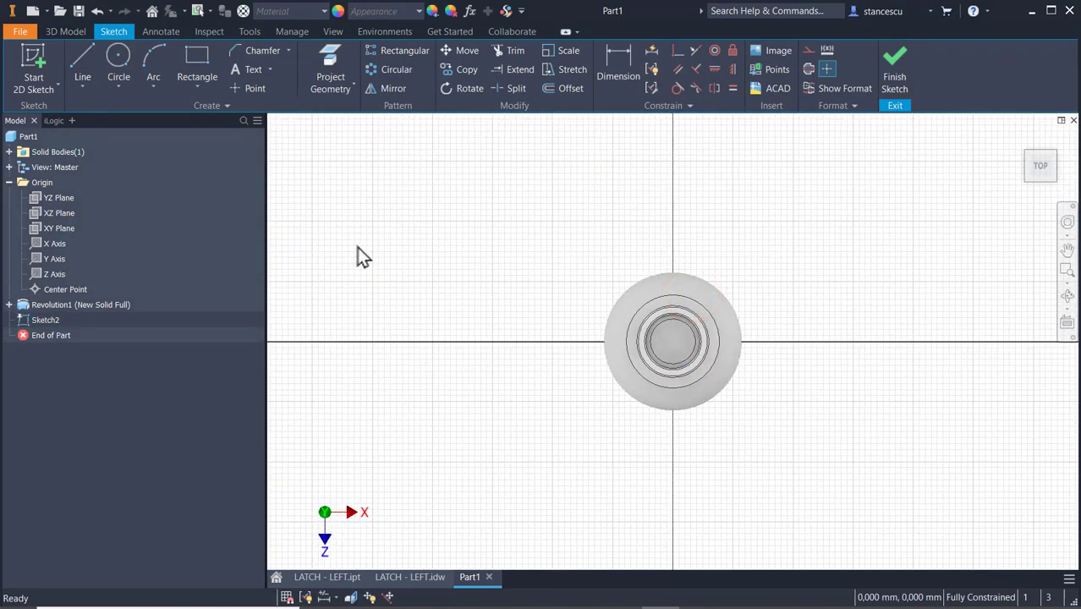
key("F7")
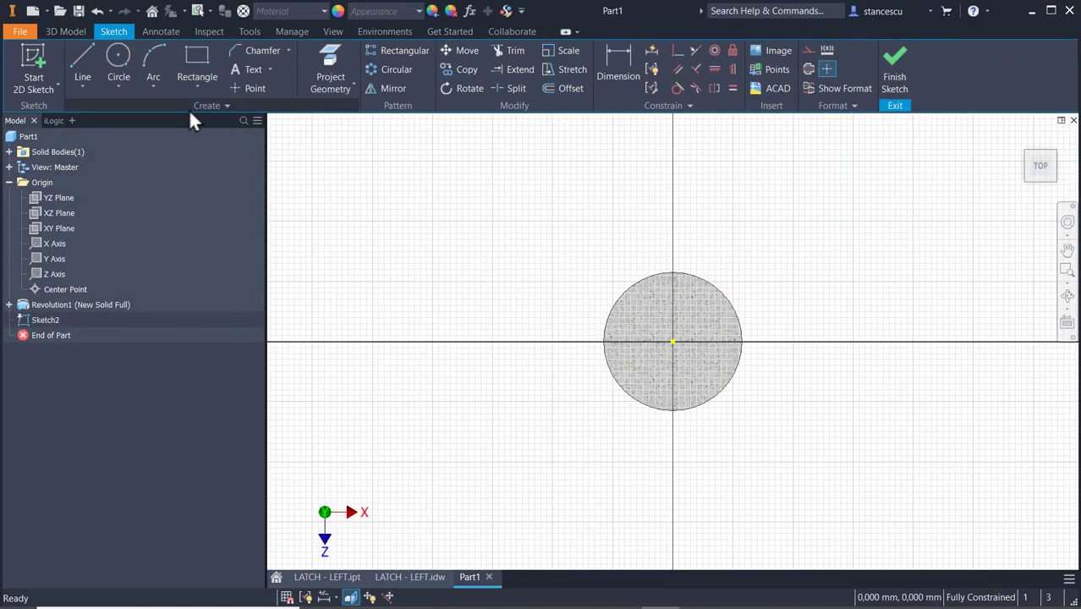
left_click(253, 88)
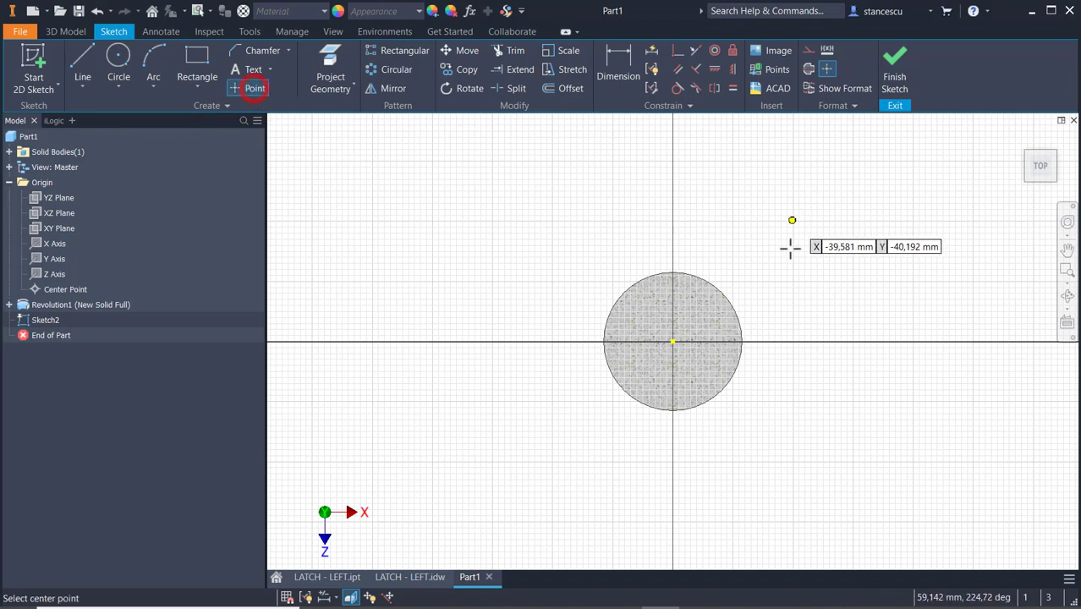
Dimension the sketch point 37 mm horizontally from the origin.
left_click(622, 54)
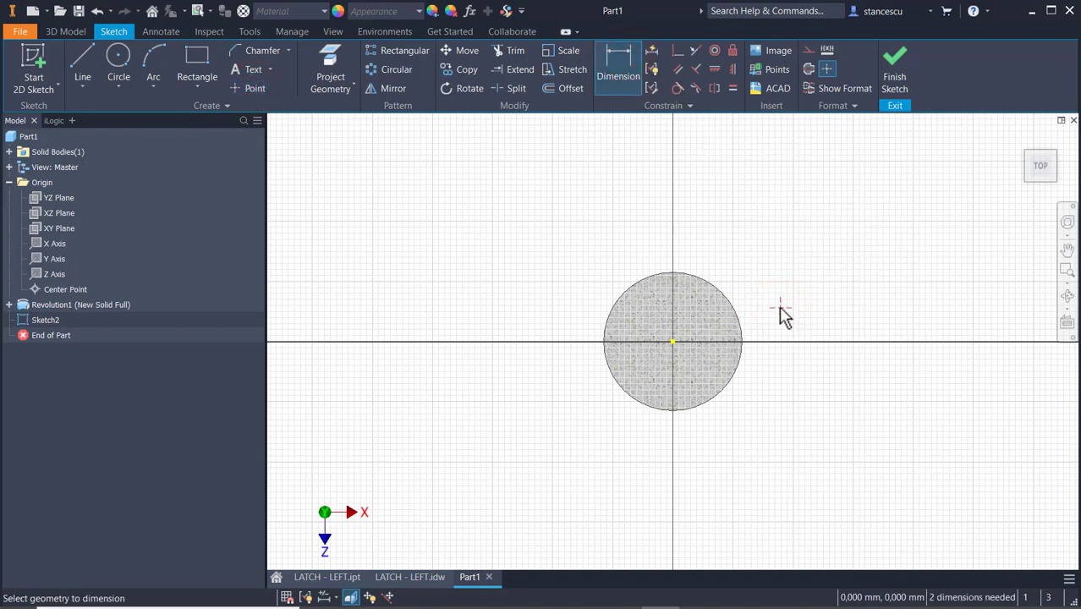
left_click(780, 306)
left_click(673, 342)
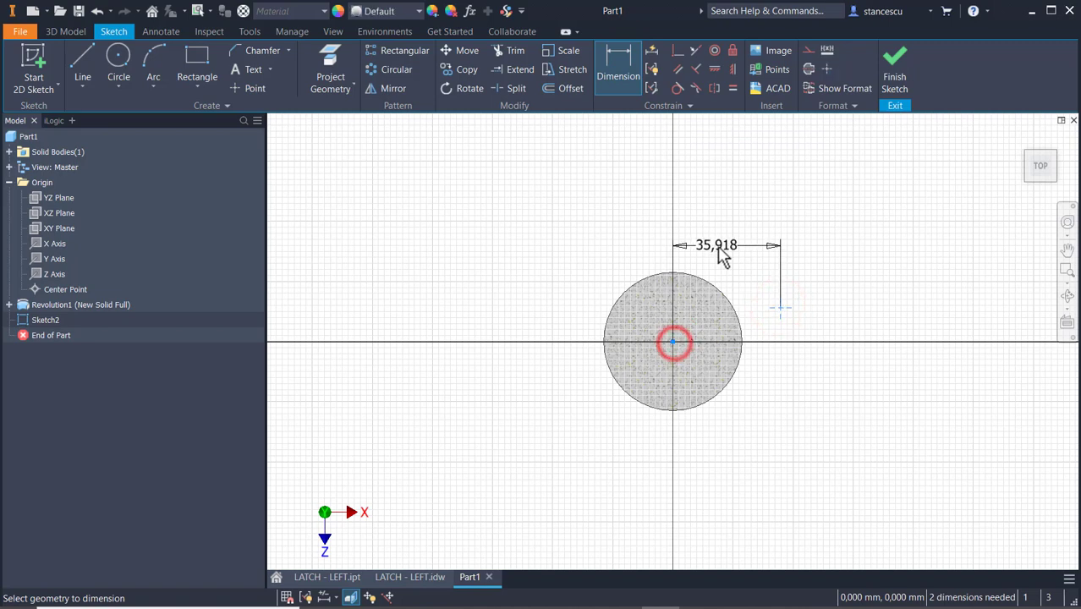
left_click(718, 247)
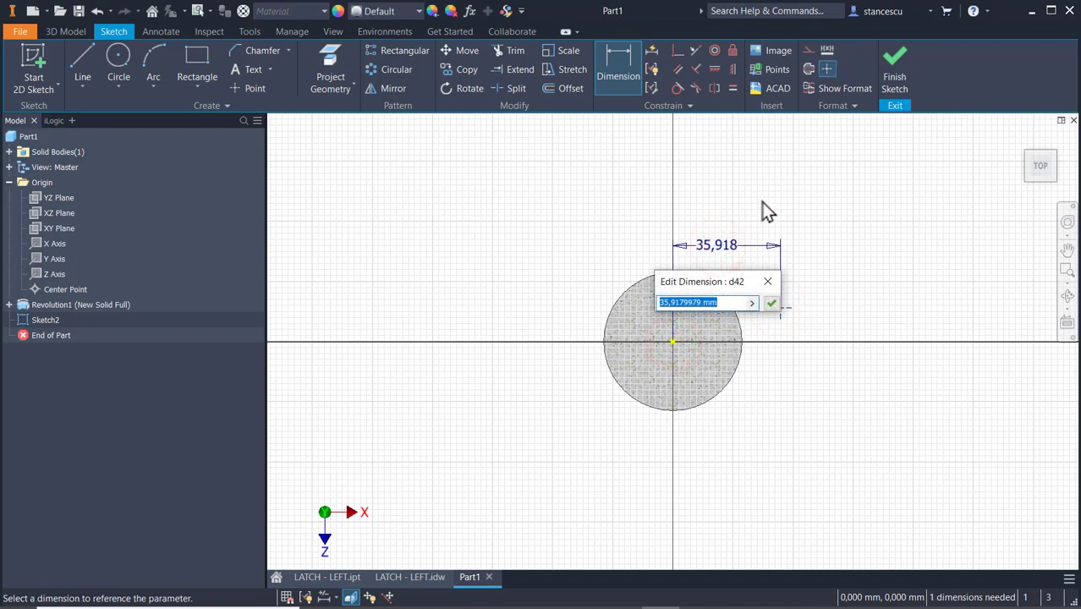
type("37")
key("Return")
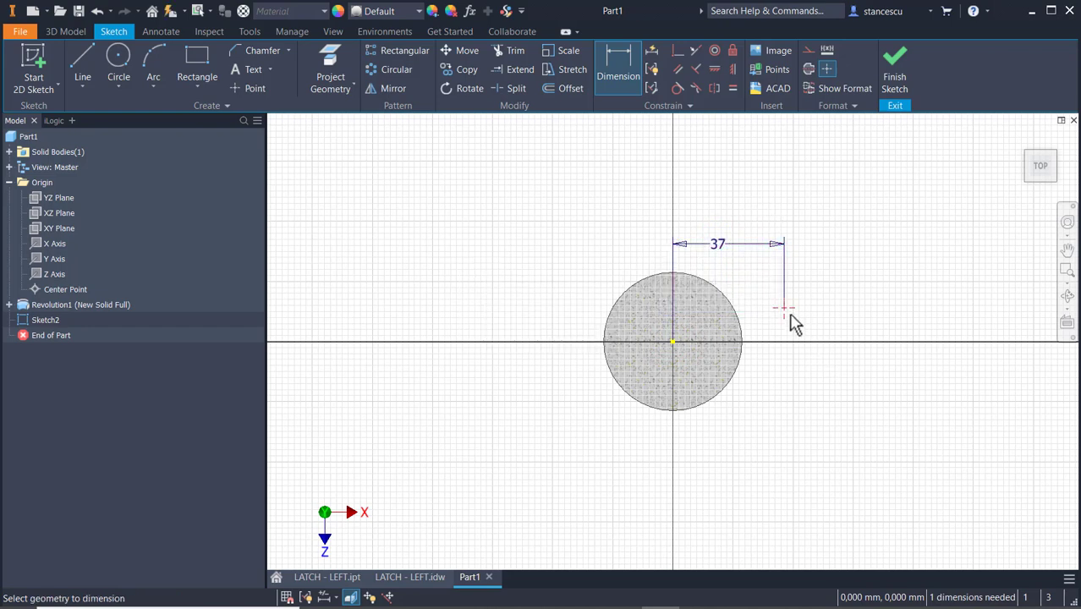
Dimension the sketch point 11.5 mm vertically from the origin and finish the sketch.
left_click(672, 341)
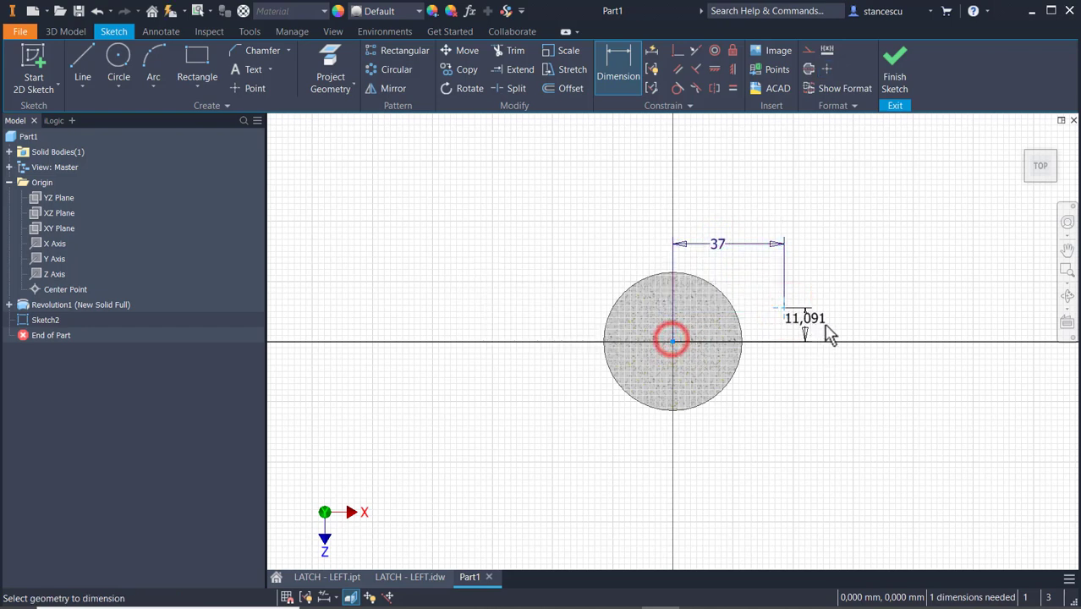
left_click(856, 337)
type("11")
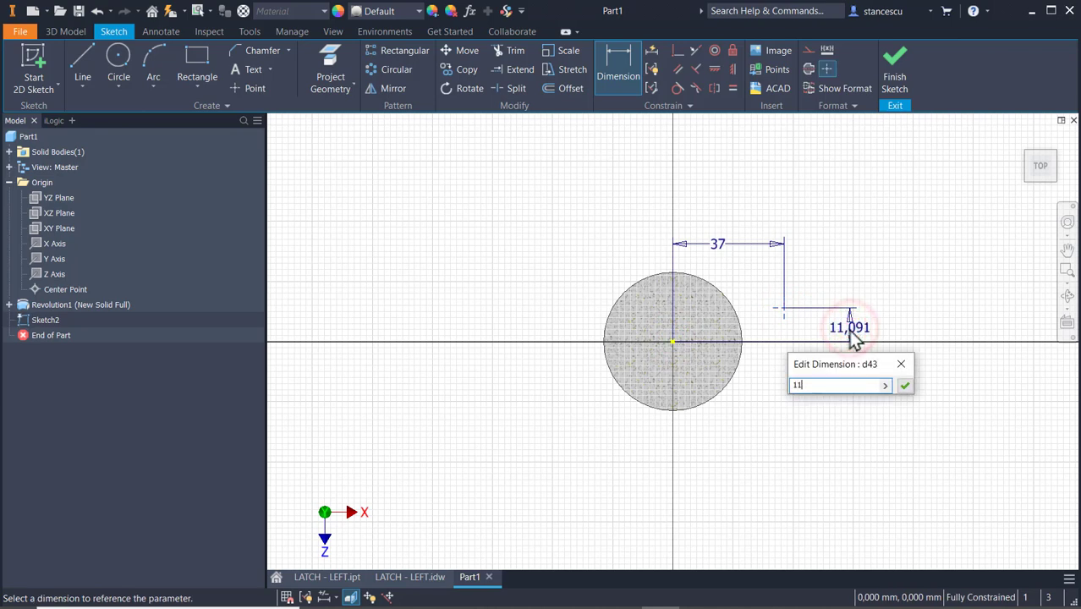
type(".5")
key("Return")
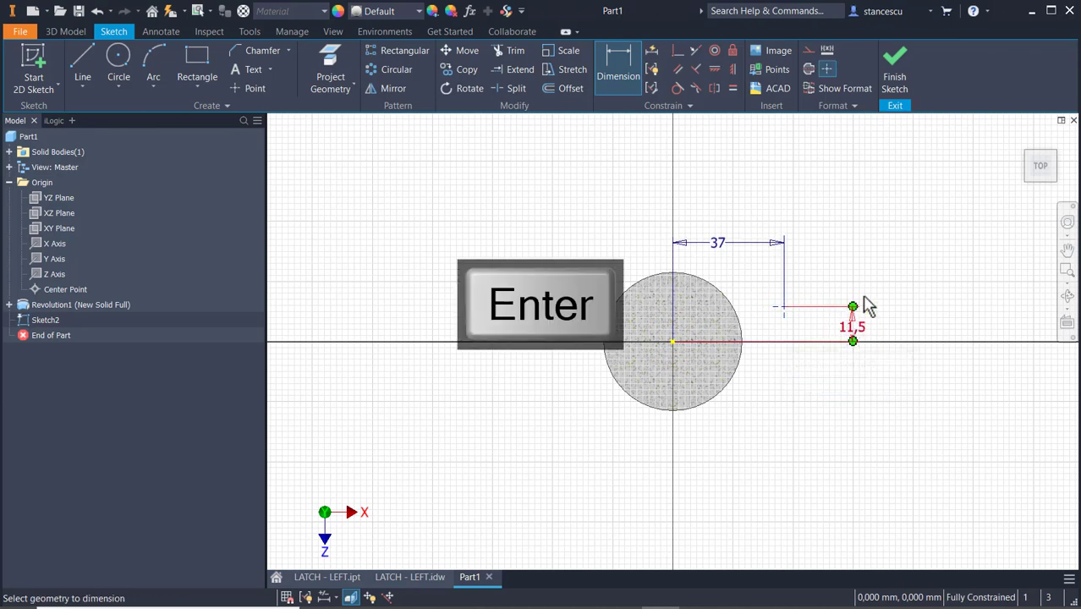
left_click(901, 64)
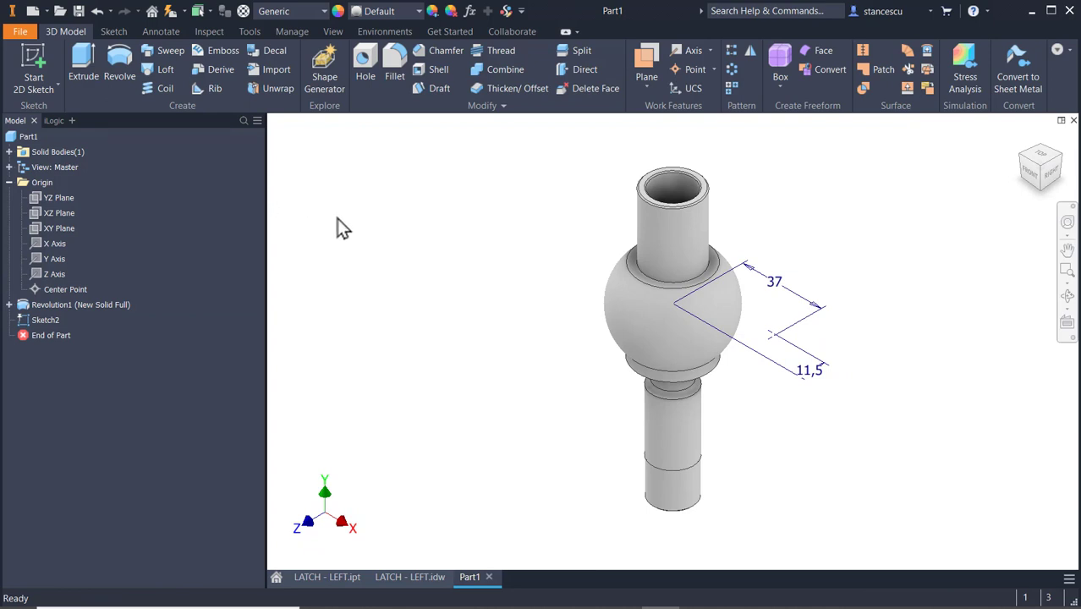
Create a work axis through the sketch point normal to the XZ plane, and a work plane through that axis and the Y axis.
left_click(692, 51)
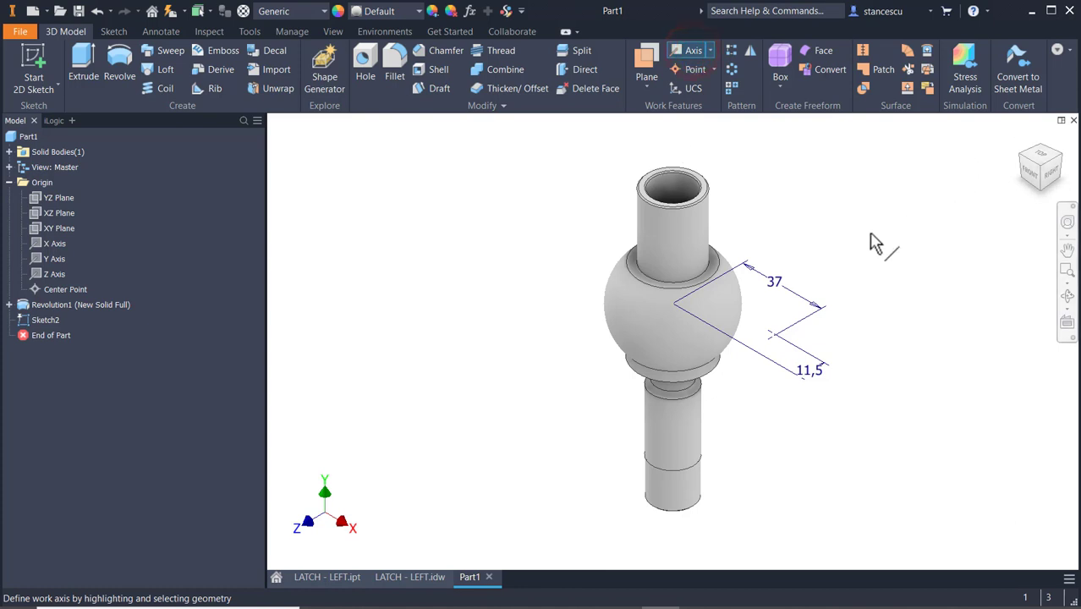
left_click(774, 336)
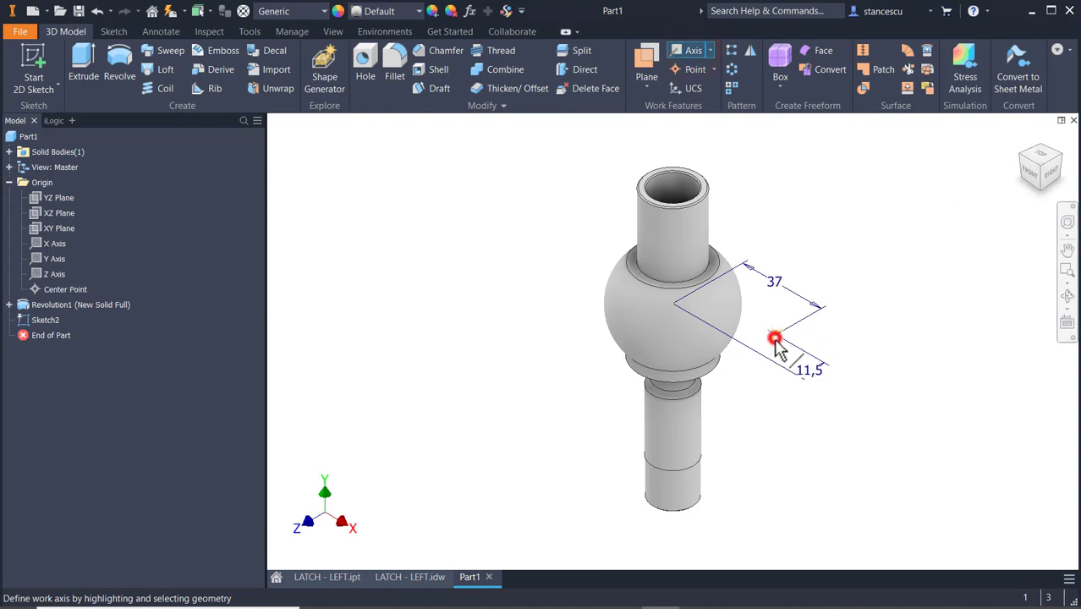
left_click(49, 212)
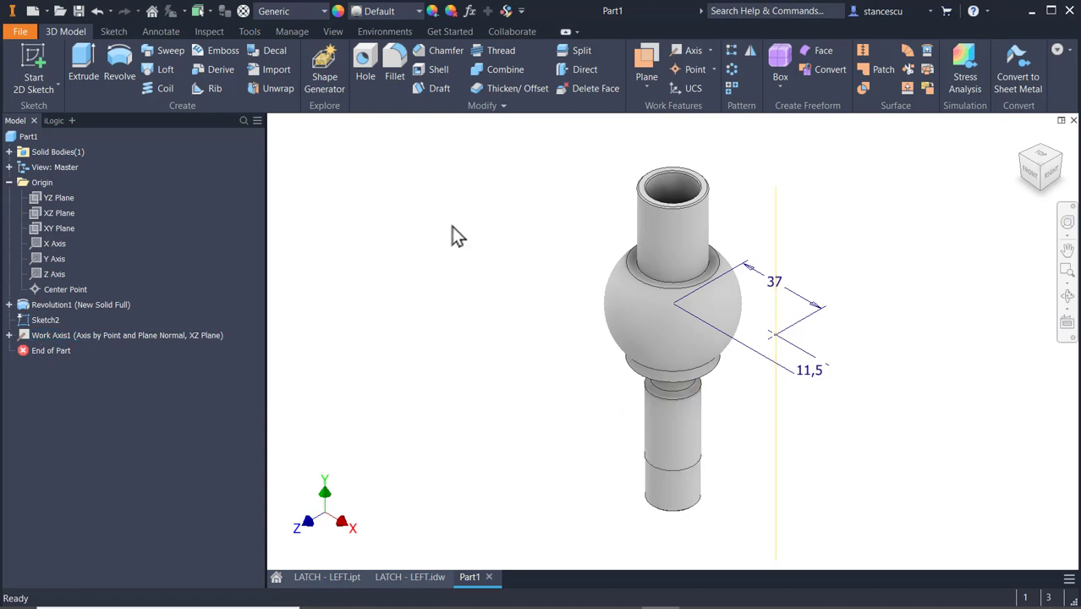
left_click(645, 58)
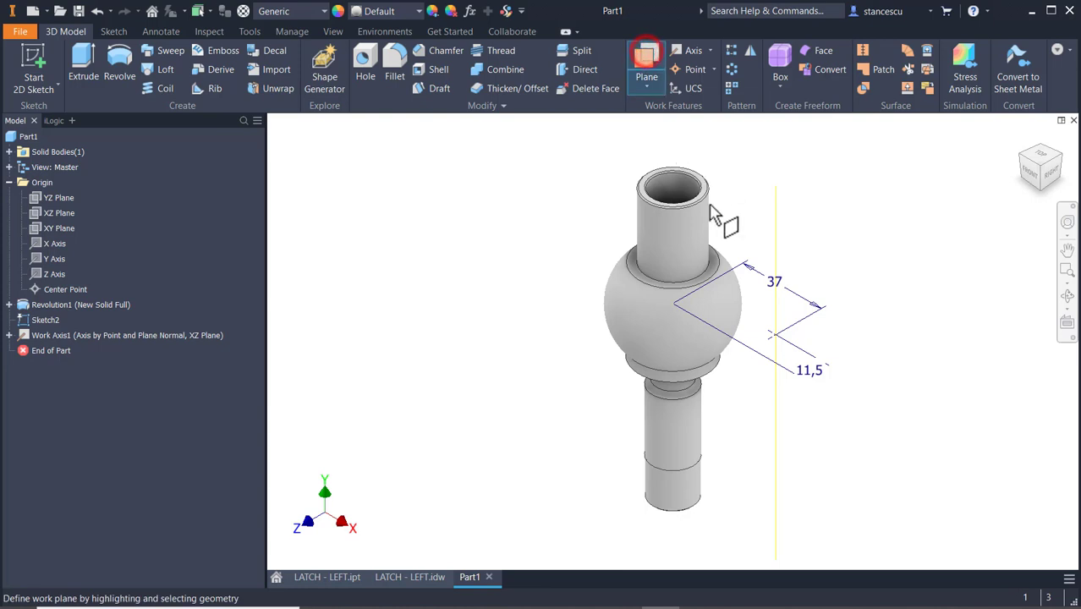
left_click(779, 413)
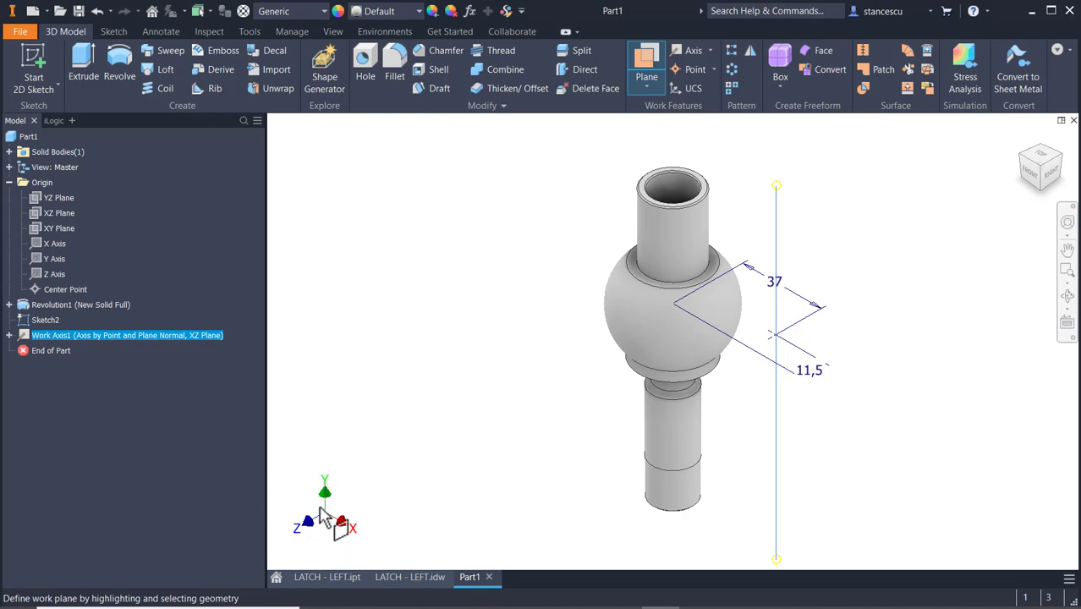
left_click(53, 261)
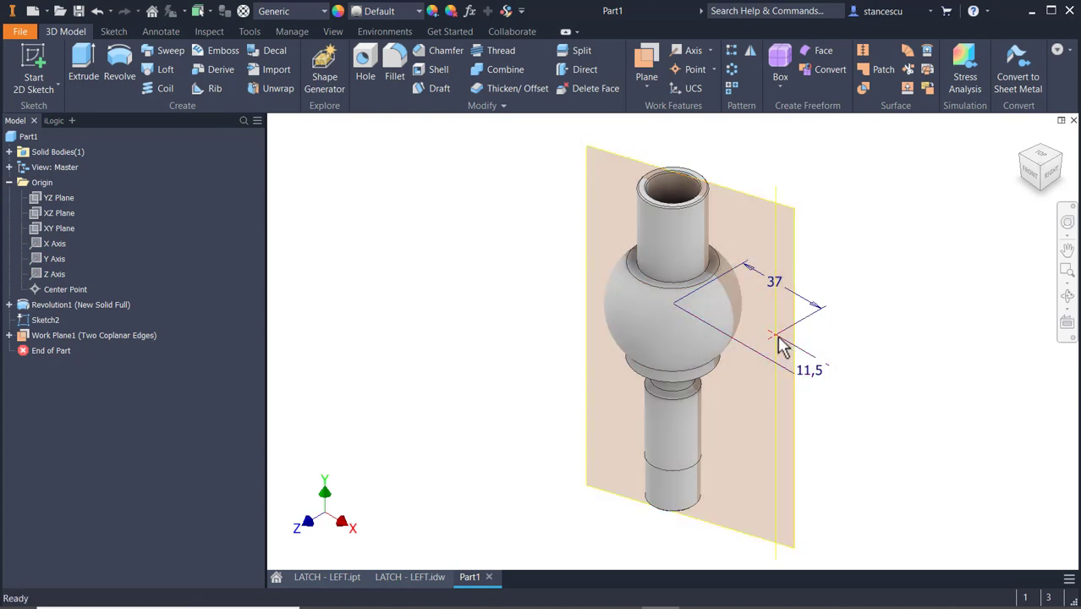
Start a sketch on the angled work plane and slice the model at the sketch plane.
left_click(764, 202)
left_click(772, 190)
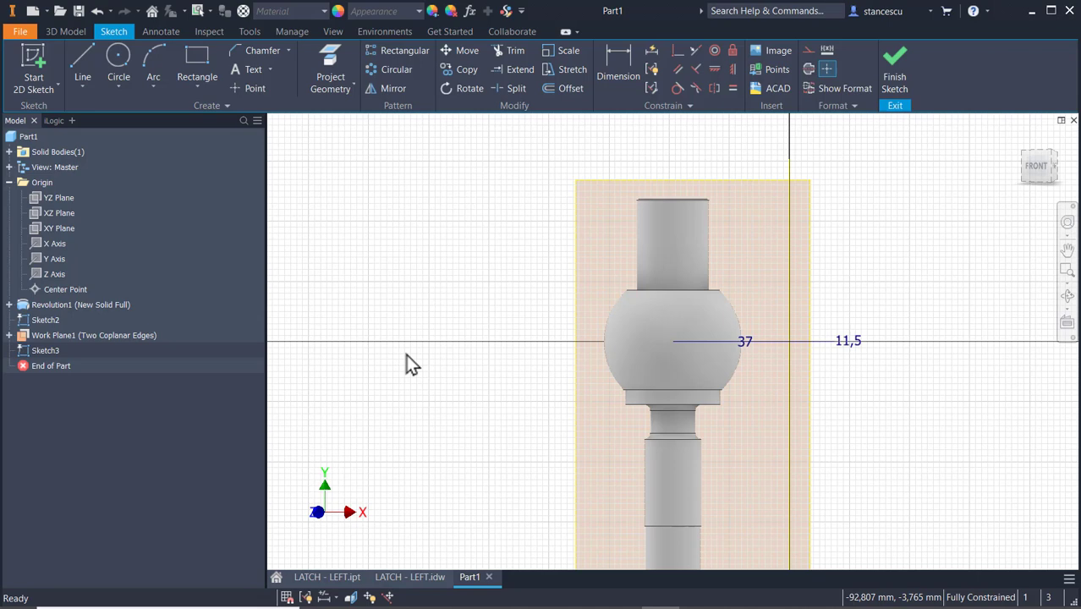
key("F7")
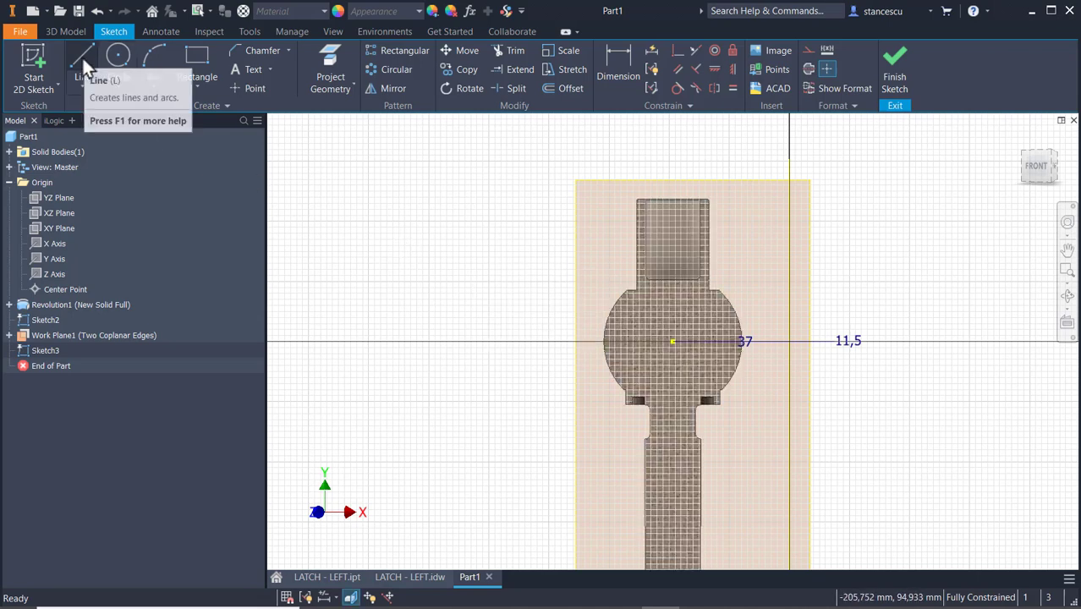
Project the offset work axis and the ball's flat upper edge into the sketch, and make the projected edge a construction line.
left_click(329, 61)
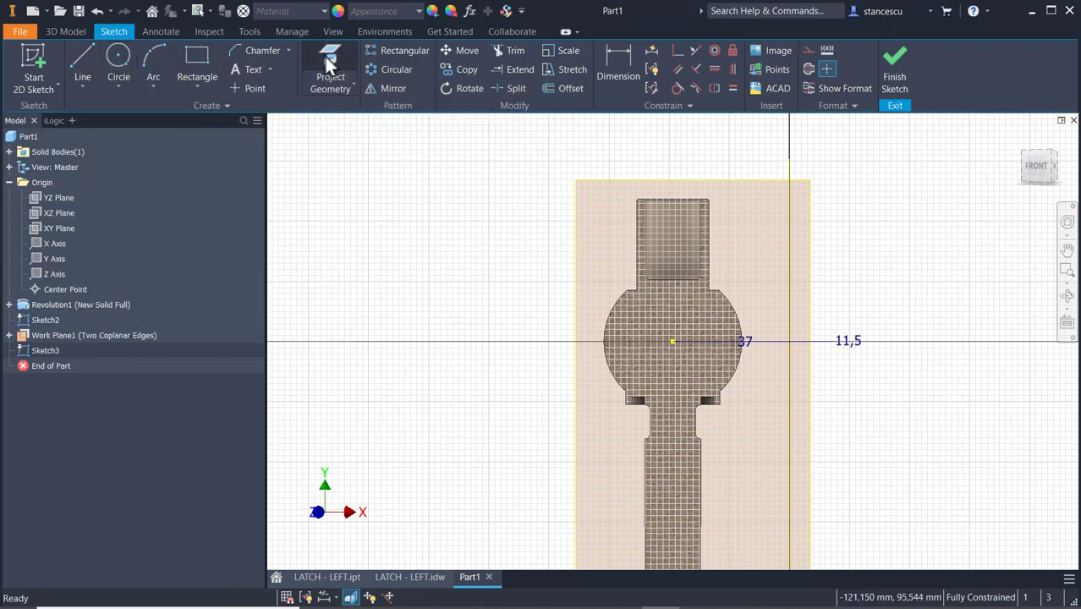
scroll(744, 279, "up", 3)
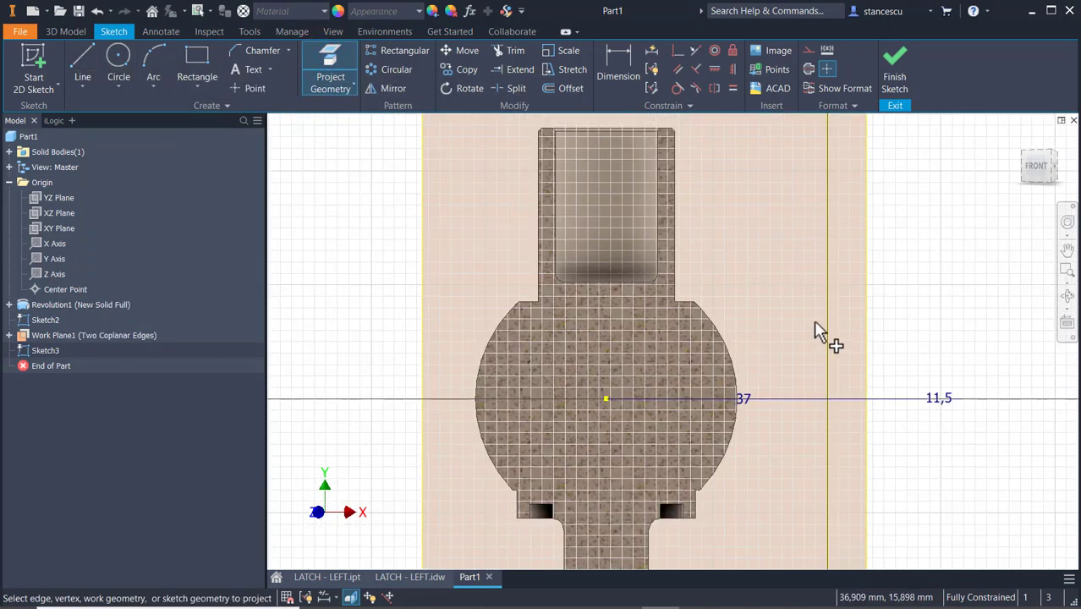
left_click(828, 339)
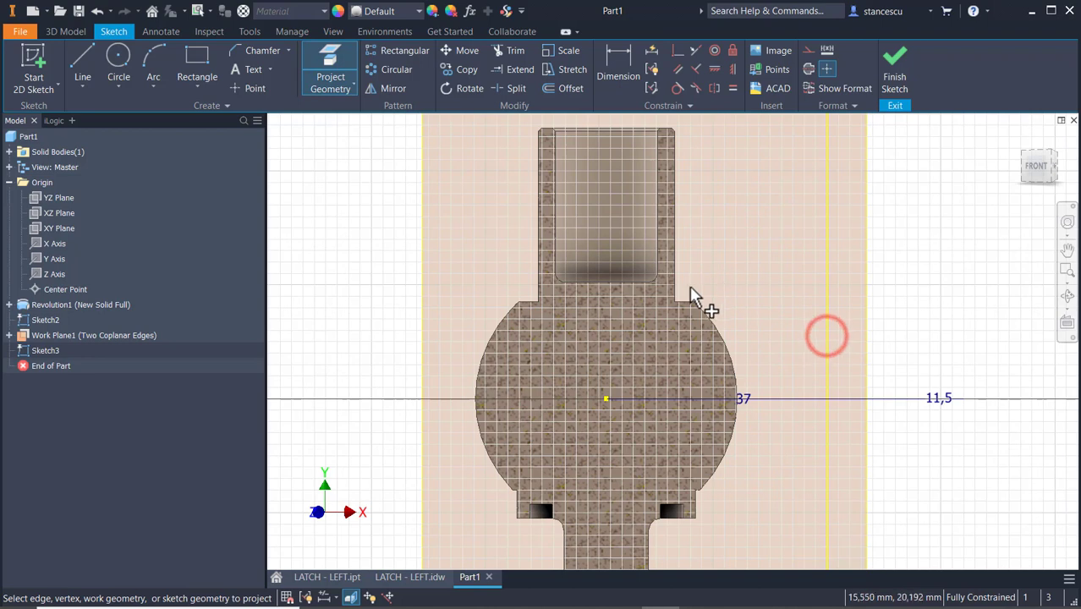
left_click(524, 302)
key("Escape")
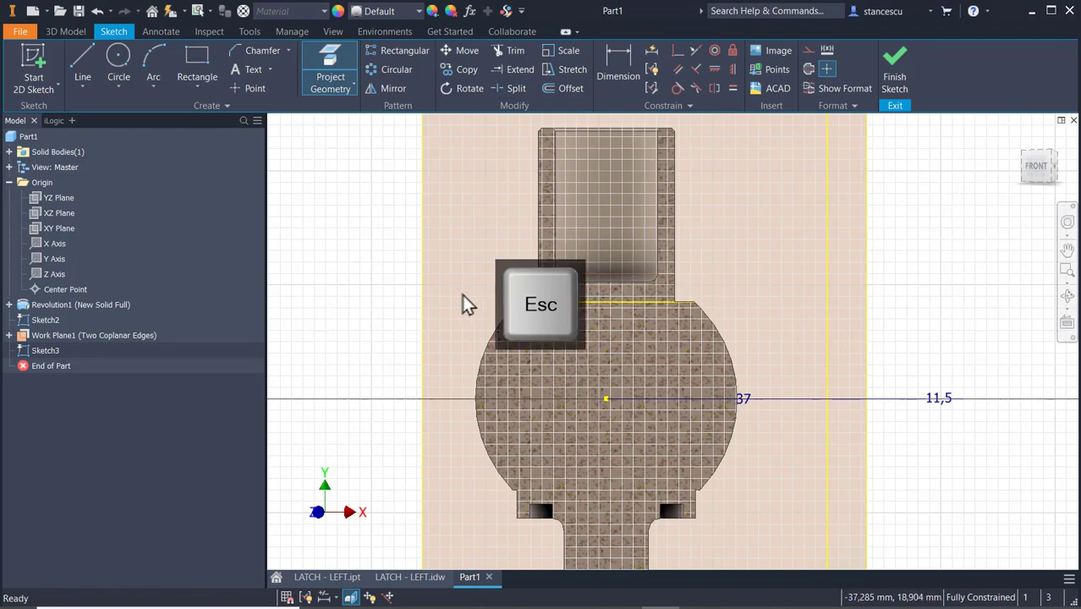
left_click(592, 302)
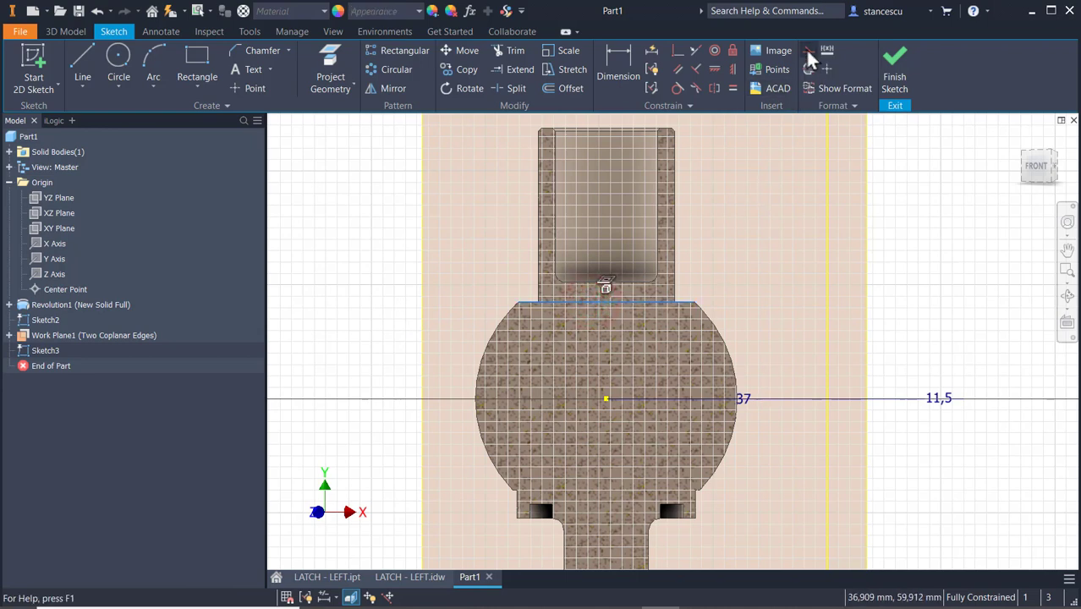
left_click(755, 202)
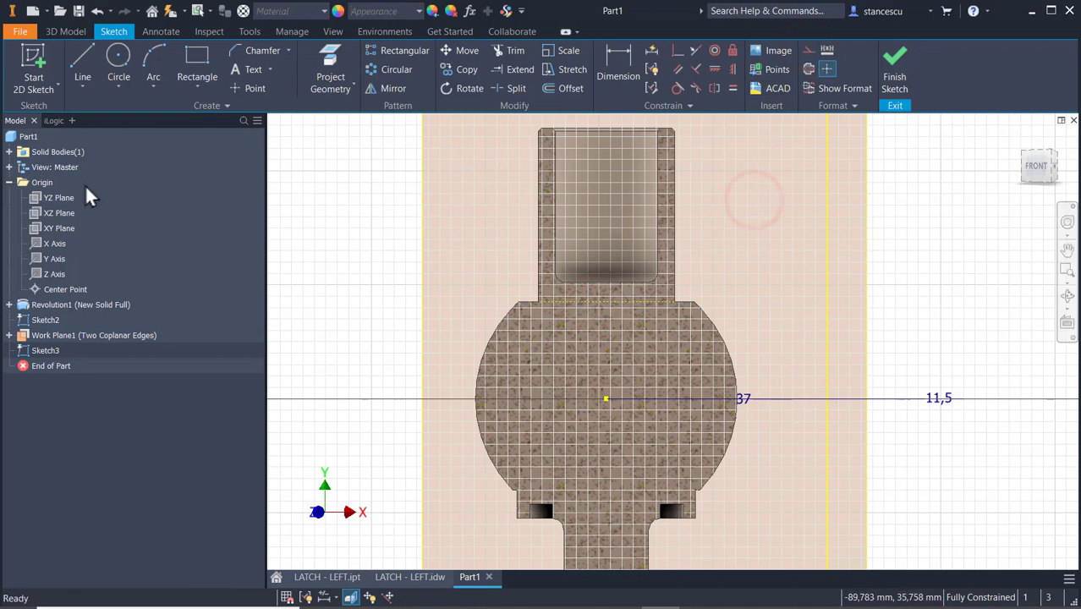
Sketch a horizontal line about 39 mm long from the projected axis into the ball, continued by a tangent arc and a short vertical line downward.
left_click(81, 66)
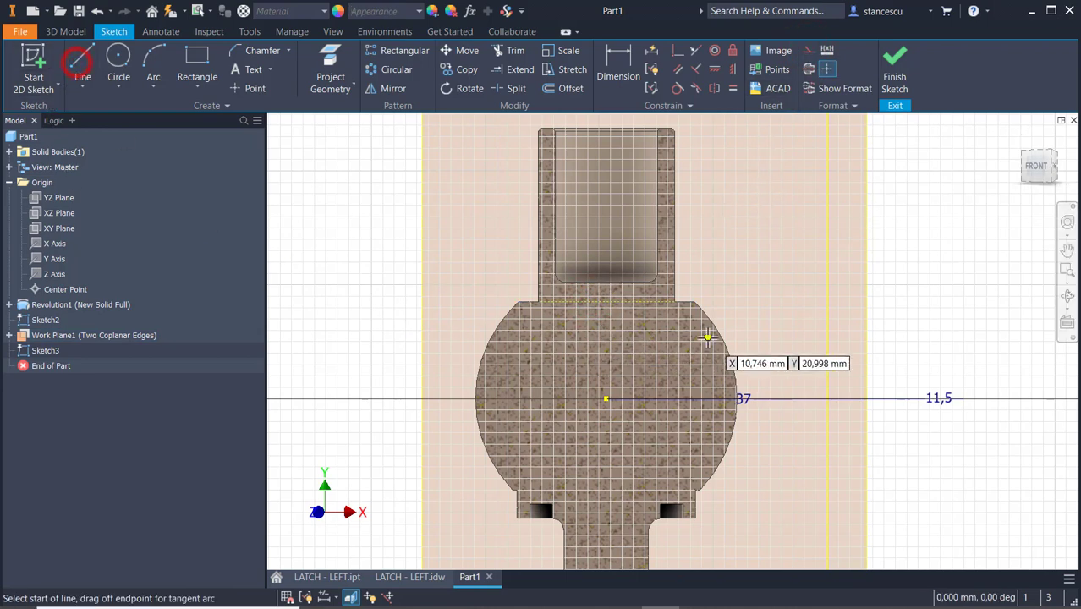
left_click(828, 308)
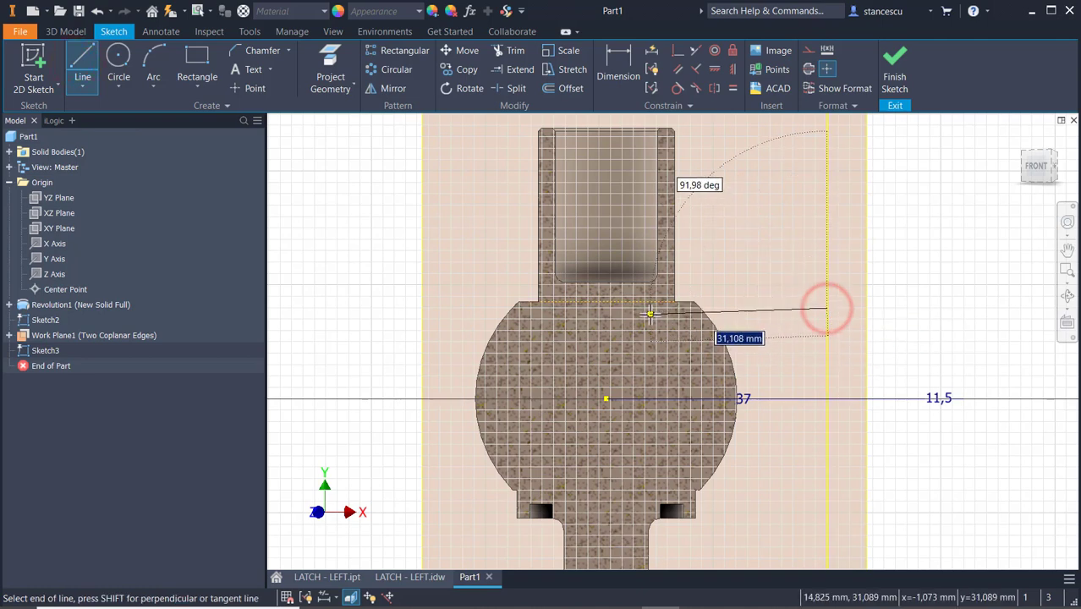
left_click(606, 308)
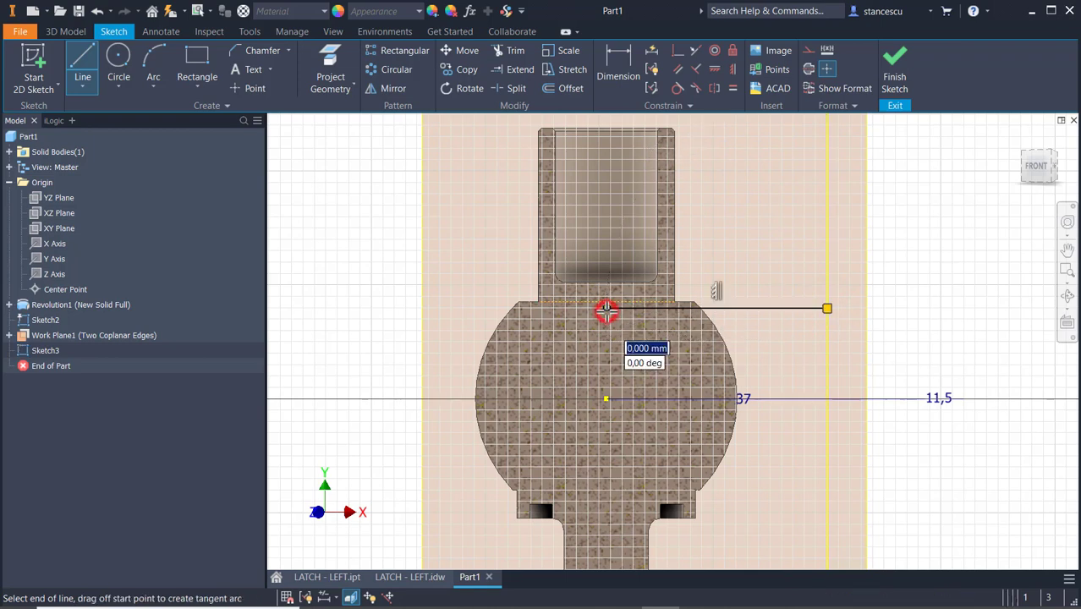
left_click_drag(607, 307, 532, 388)
scroll(531, 391, "up", 3)
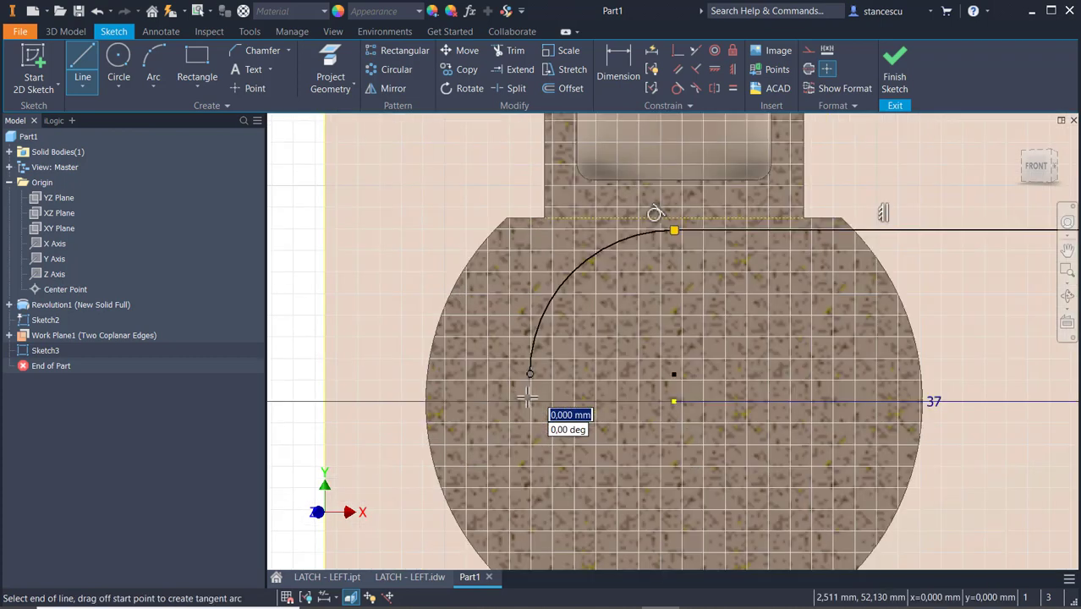
left_click(530, 415)
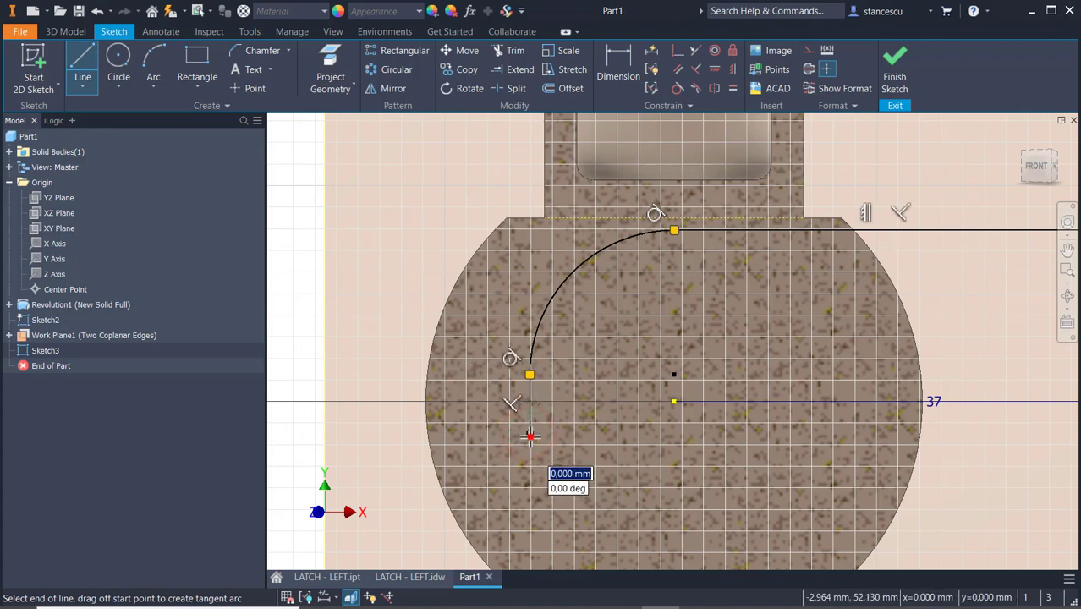
left_click(530, 436)
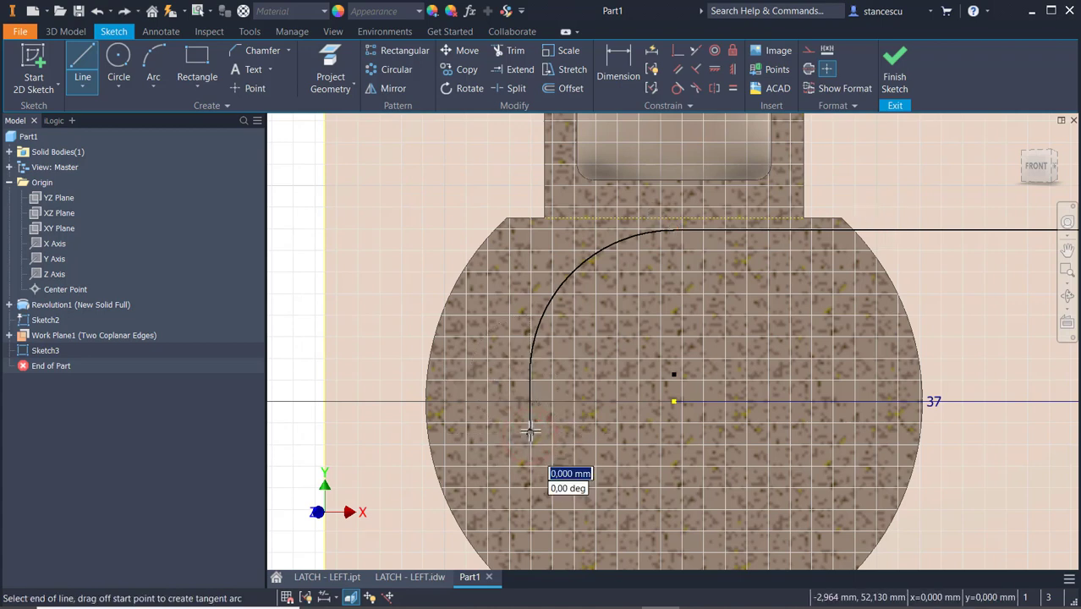
Close the profile with a lower tangent arc of about 7.6 mm radius, a horizontal line to the projected axis and a vertical line along it.
left_click_drag(530, 433, 614, 517)
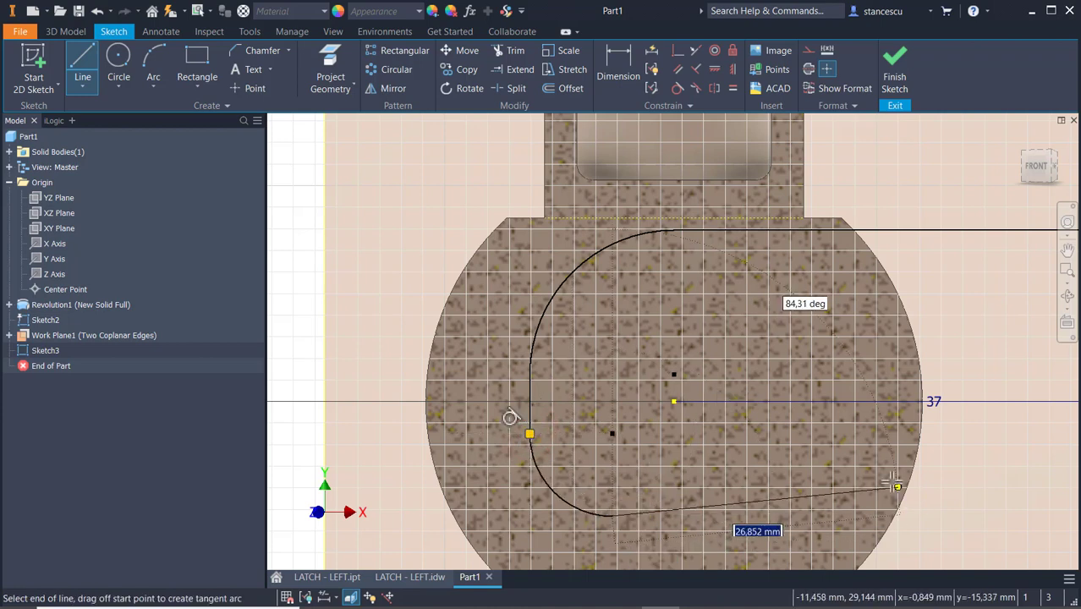
scroll(851, 490, "up", 2)
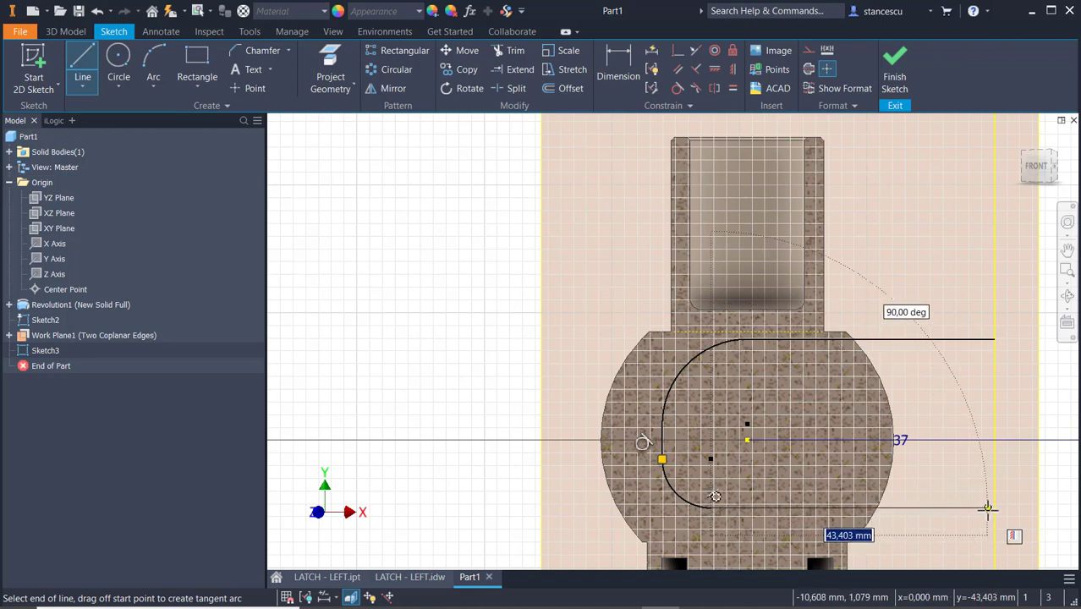
left_click(994, 508)
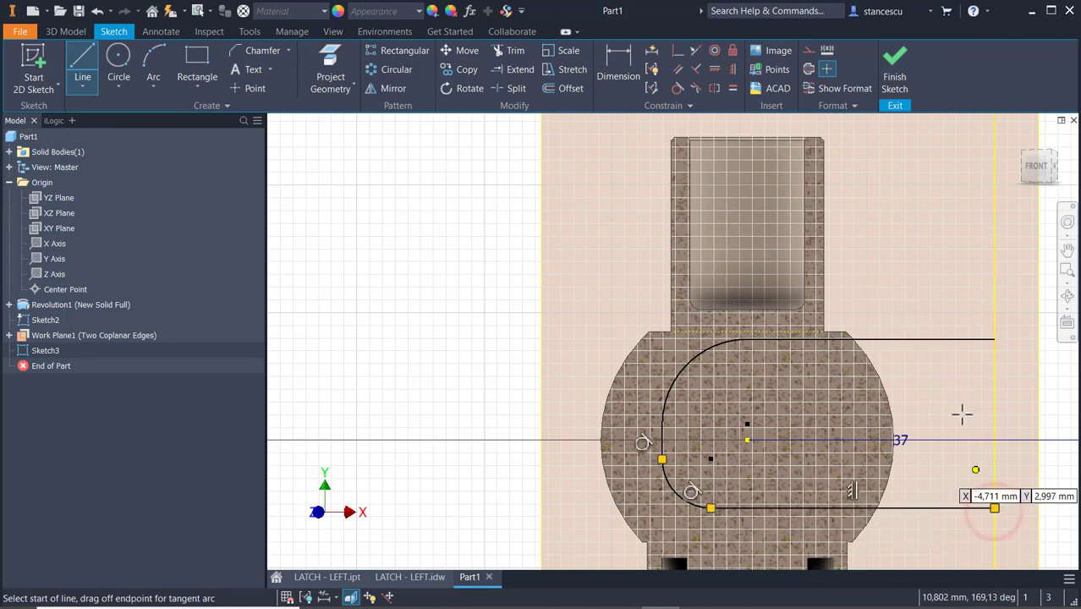
left_click_drag(994, 339, 991, 503)
key("Escape")
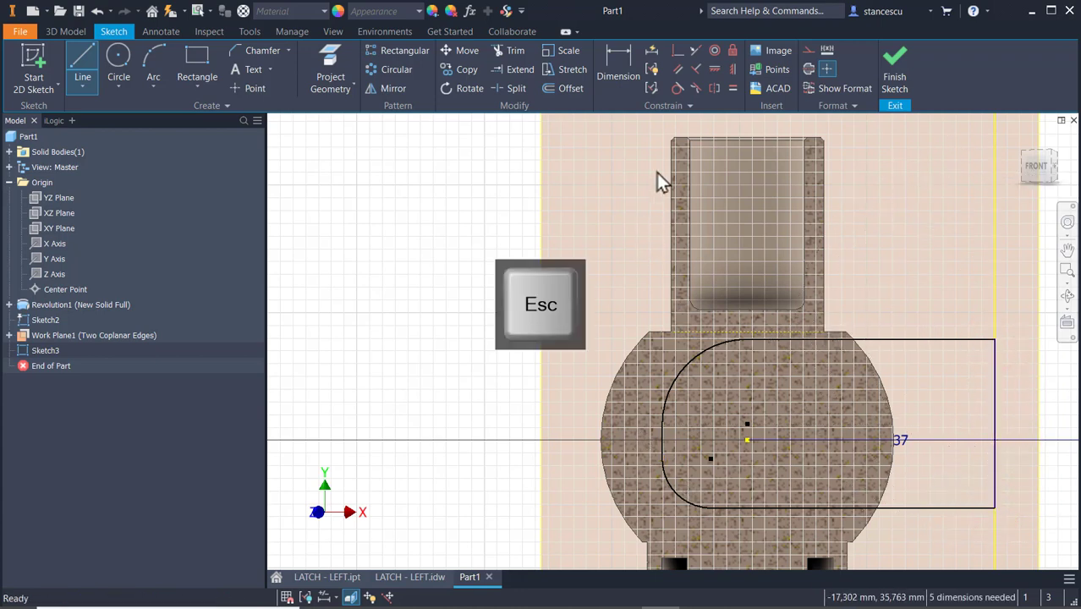
Constrain the two profile arcs to equal radius and the upper horizontal line collinear with the projected construction edge.
left_click(732, 90)
left_click(685, 370)
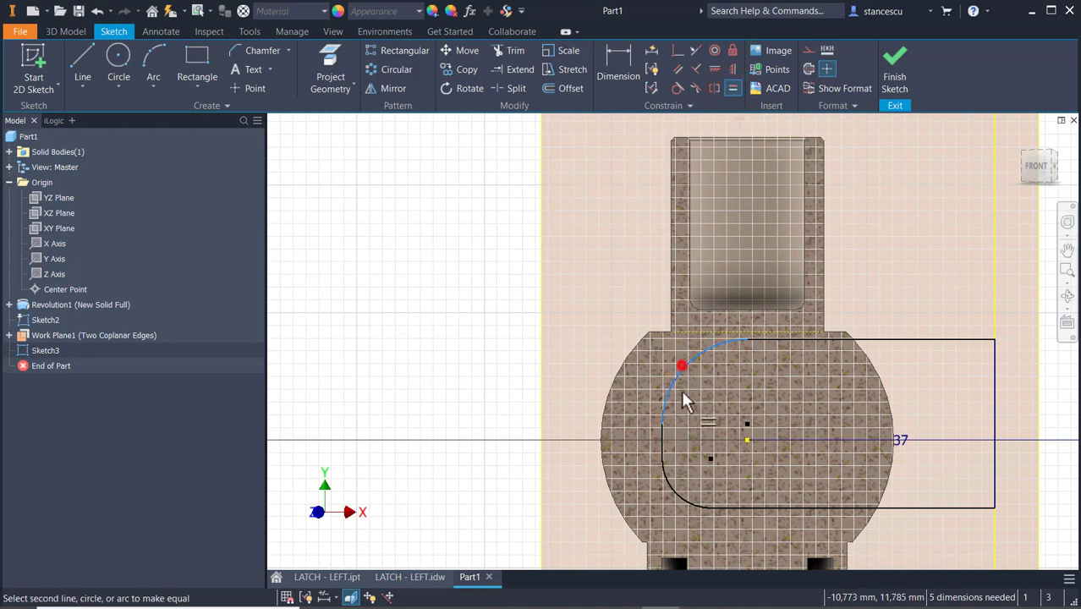
left_click(675, 502)
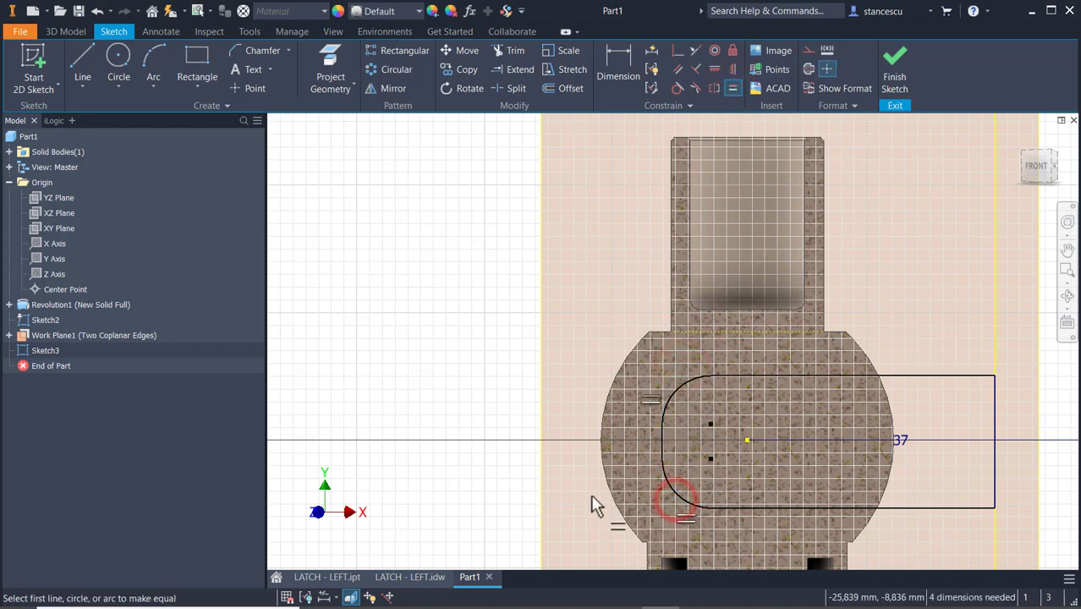
left_click(692, 51)
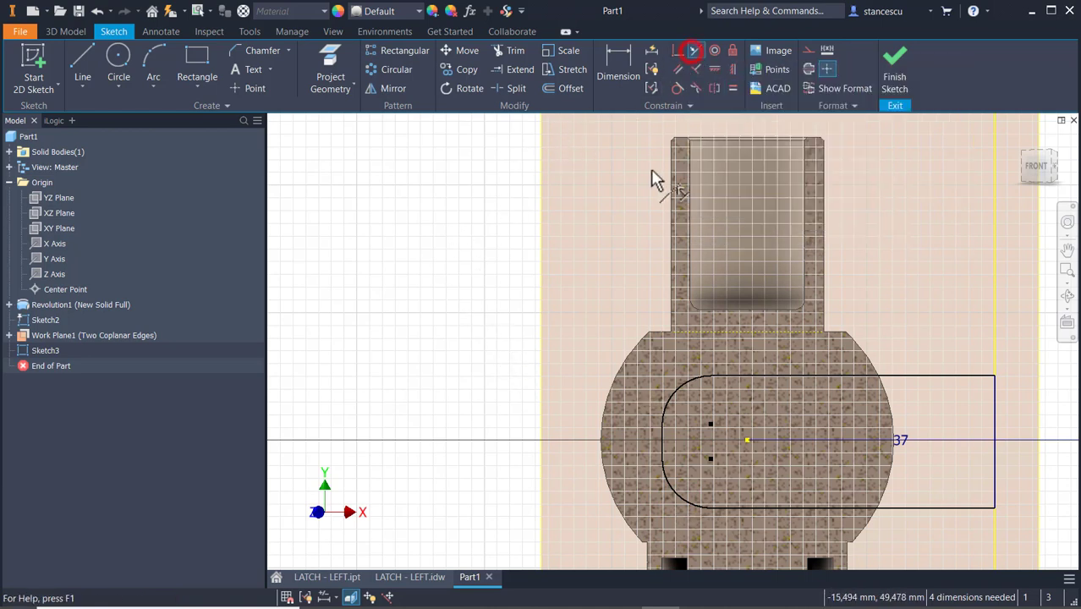
left_click(713, 334)
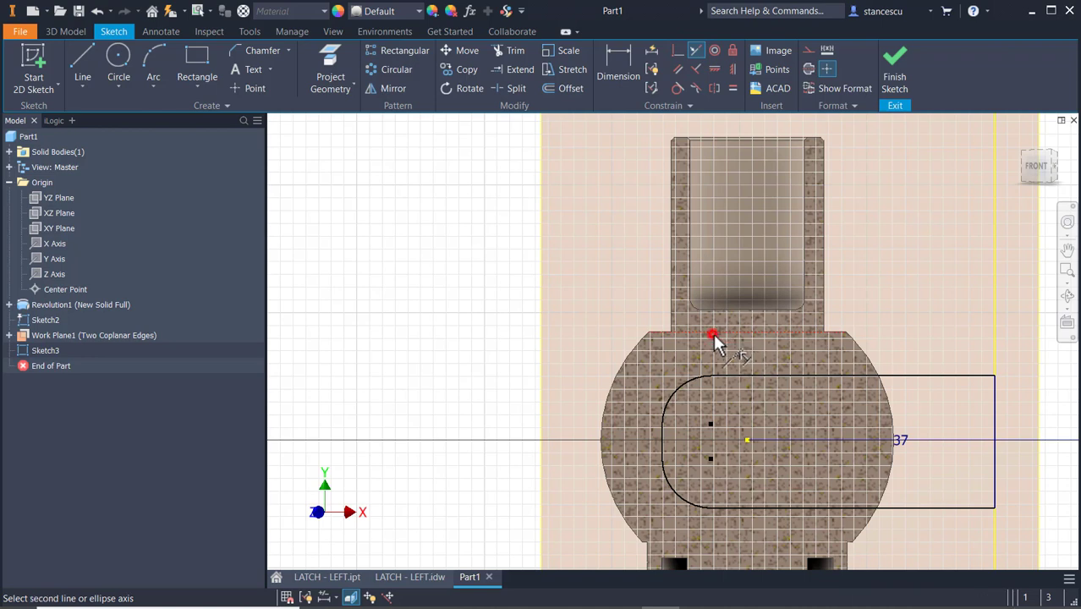
left_click(898, 377)
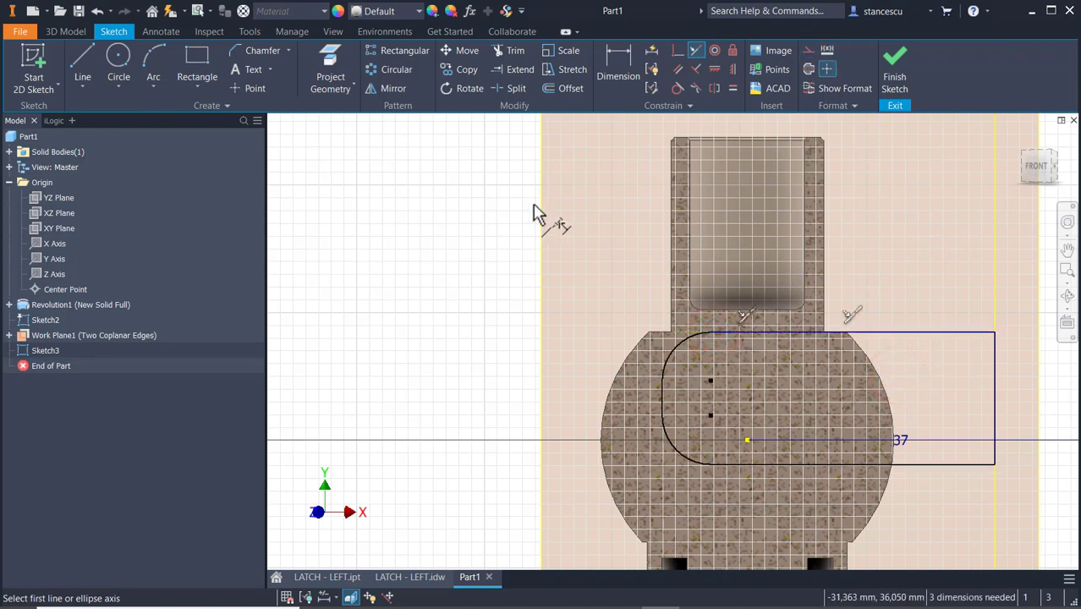
Dimension the upper arc of the profile with a radius of 13 mm.
left_click(617, 68)
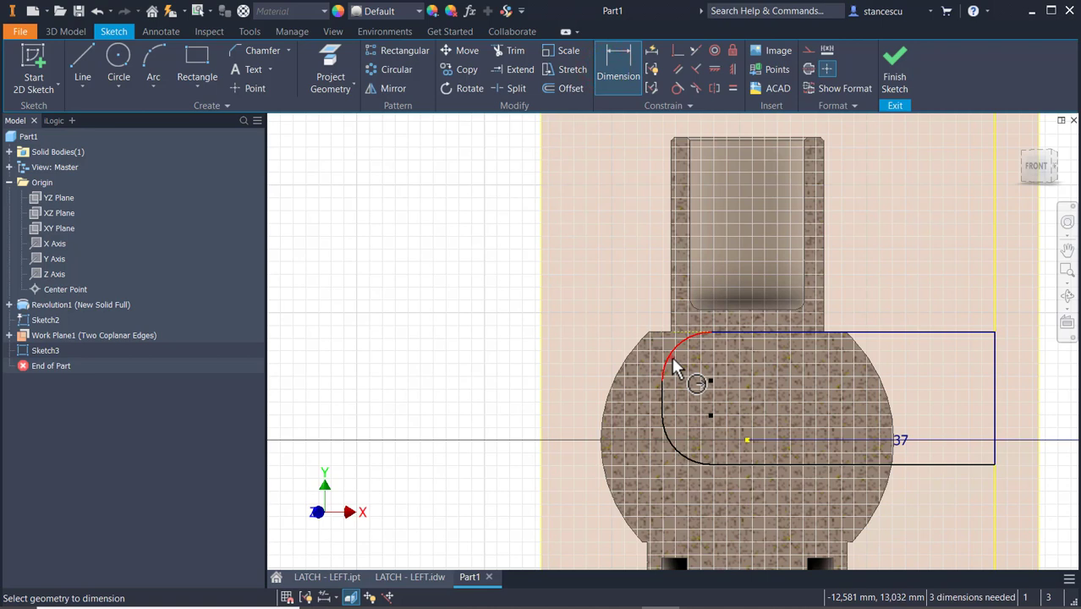
left_click(674, 366)
left_click(597, 295)
type("1")
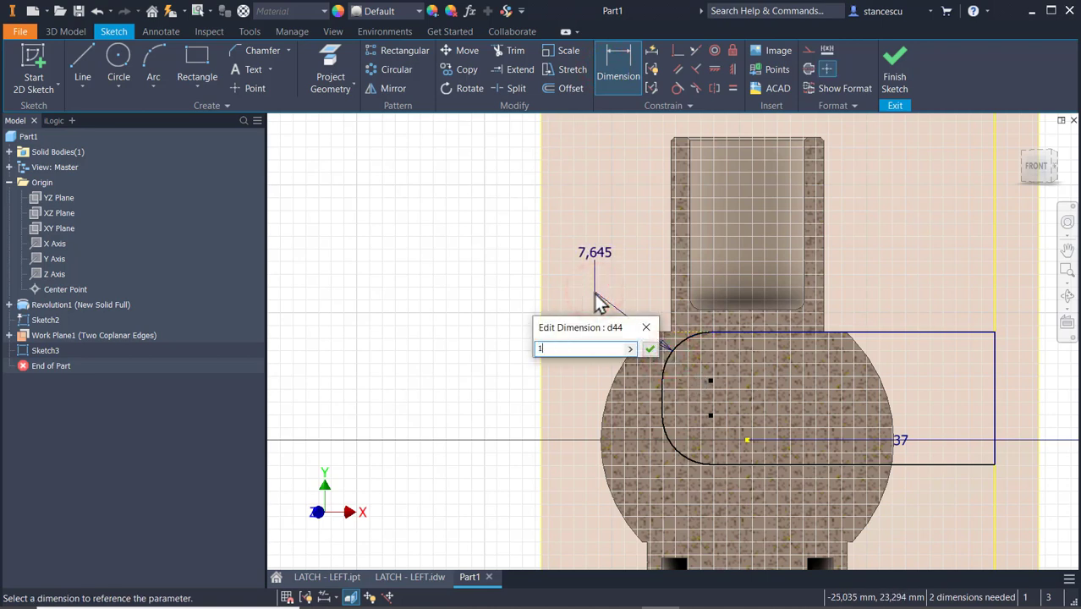
type("3")
key("Return")
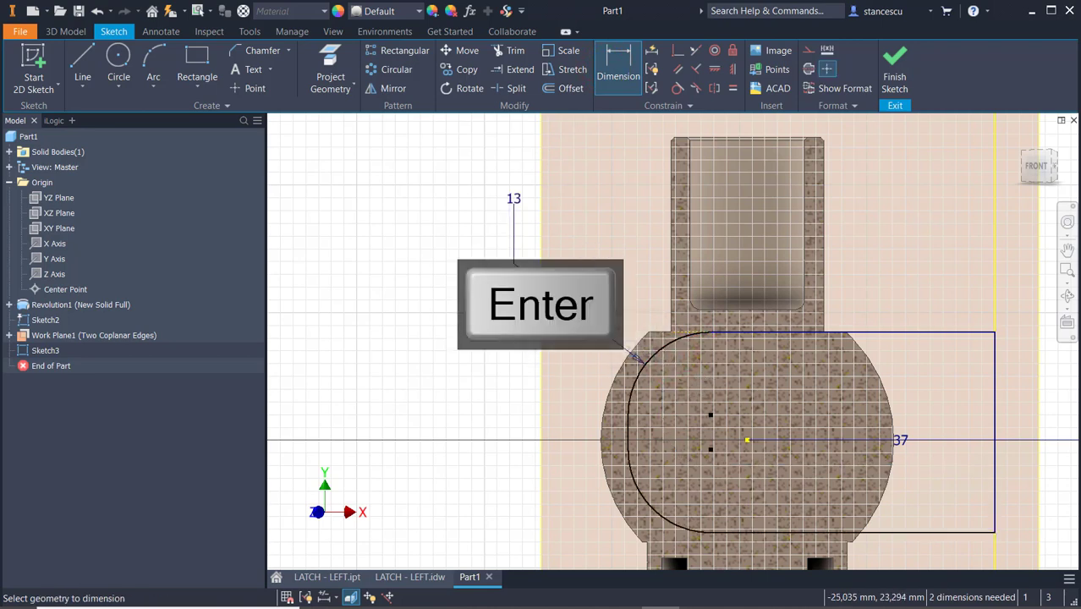
Dimension the distance between the profile's upper and lower horizontal lines as 28 mm.
left_click(937, 333)
left_click(948, 533)
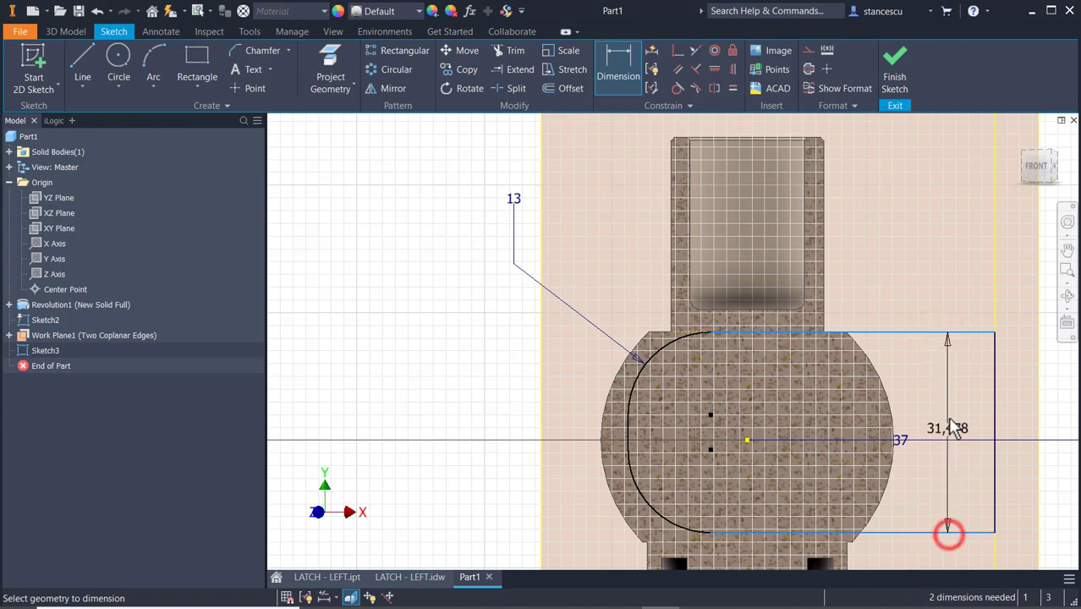
left_click(947, 414)
type("28")
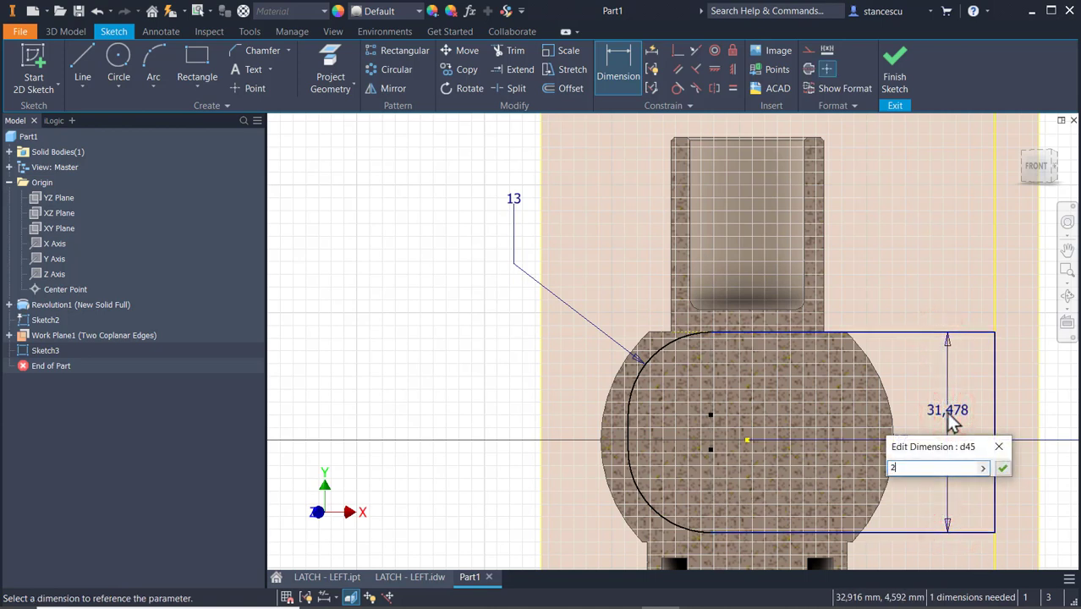
key("Return")
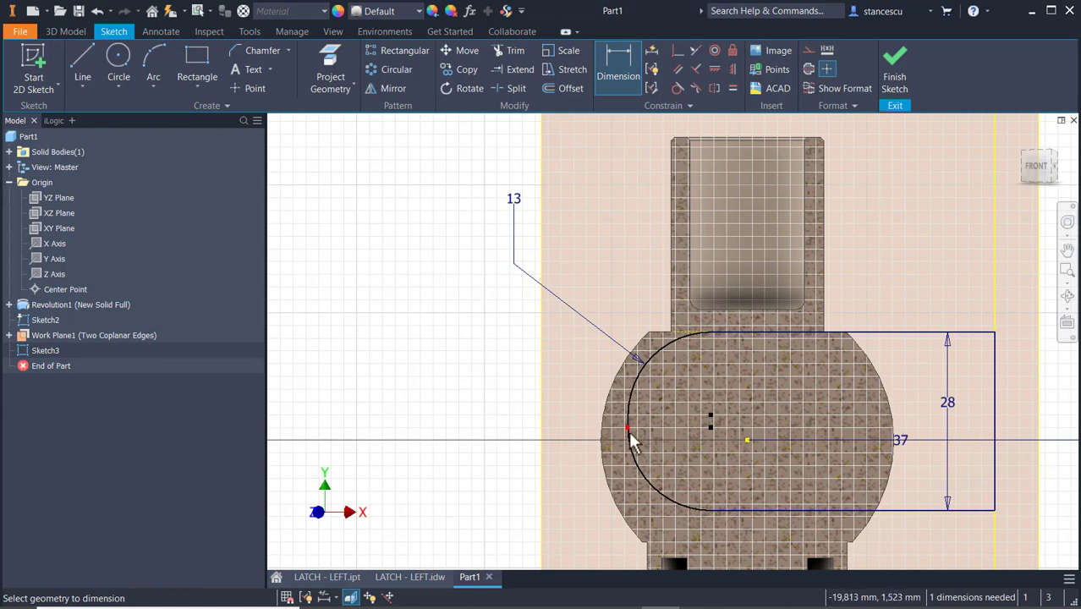
Dimension the profile's width from the short vertical segment between the arcs to the right vertical edge as 50 mm and finish the sketch.
scroll(628, 430, "up", 2)
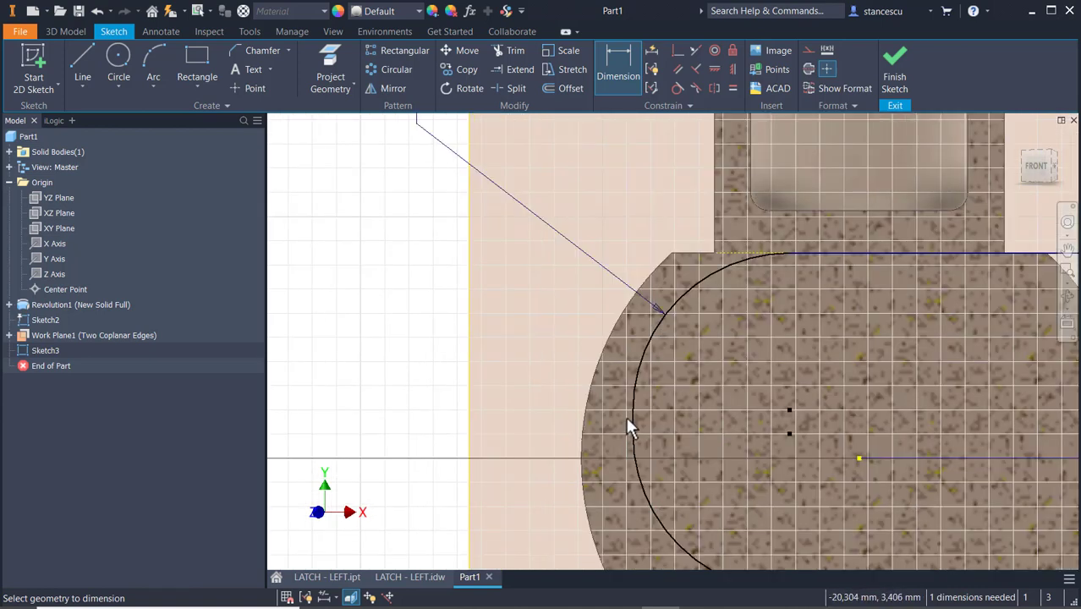
scroll(685, 411, "down", 2)
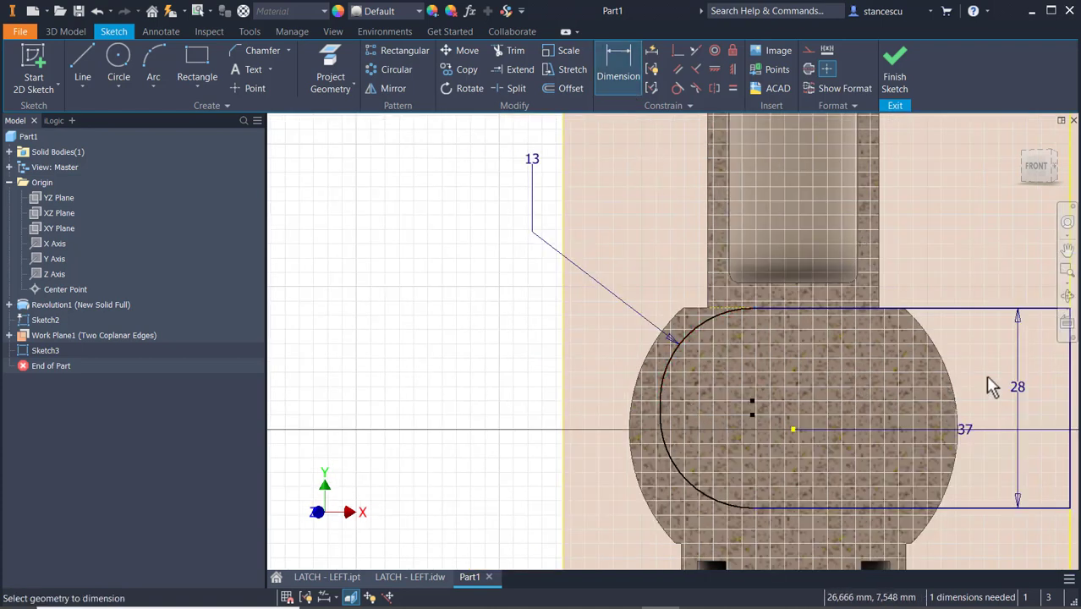
left_click(1074, 412)
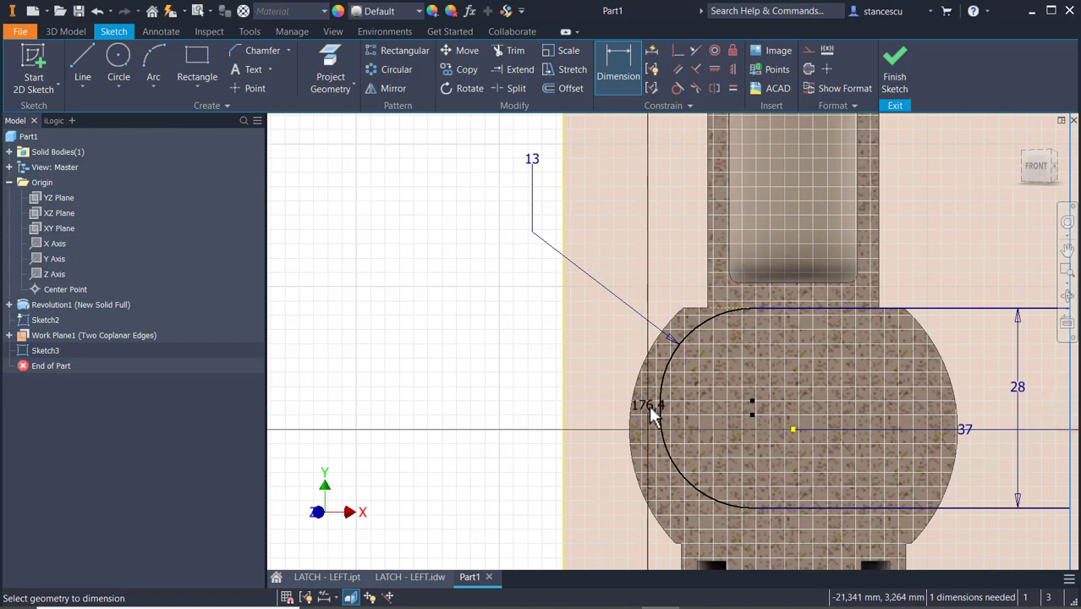
scroll(651, 410, "up", 3)
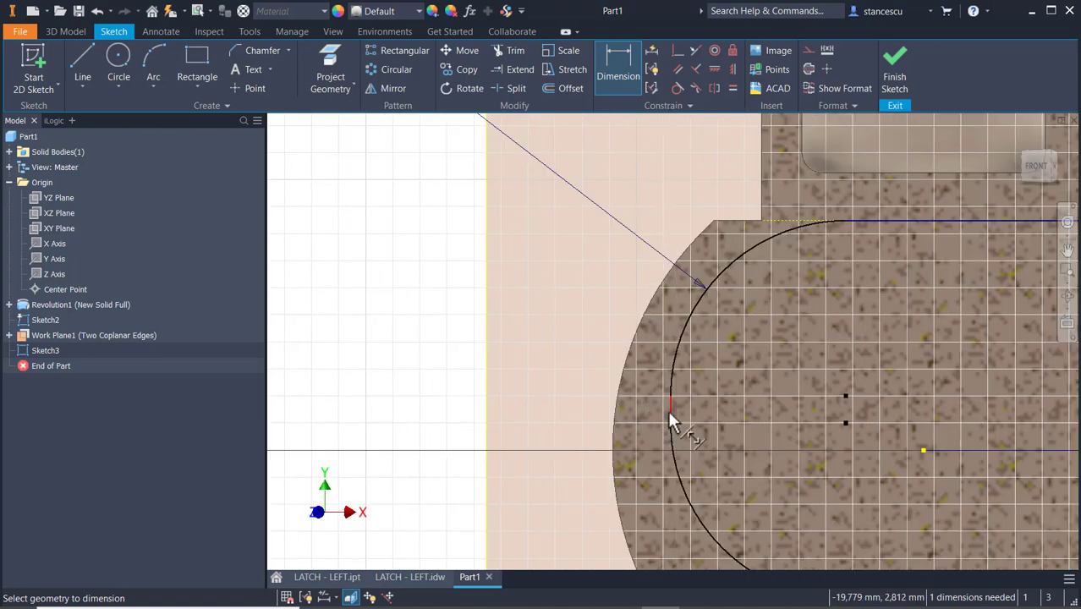
left_click(668, 410)
scroll(780, 375, "down", 3)
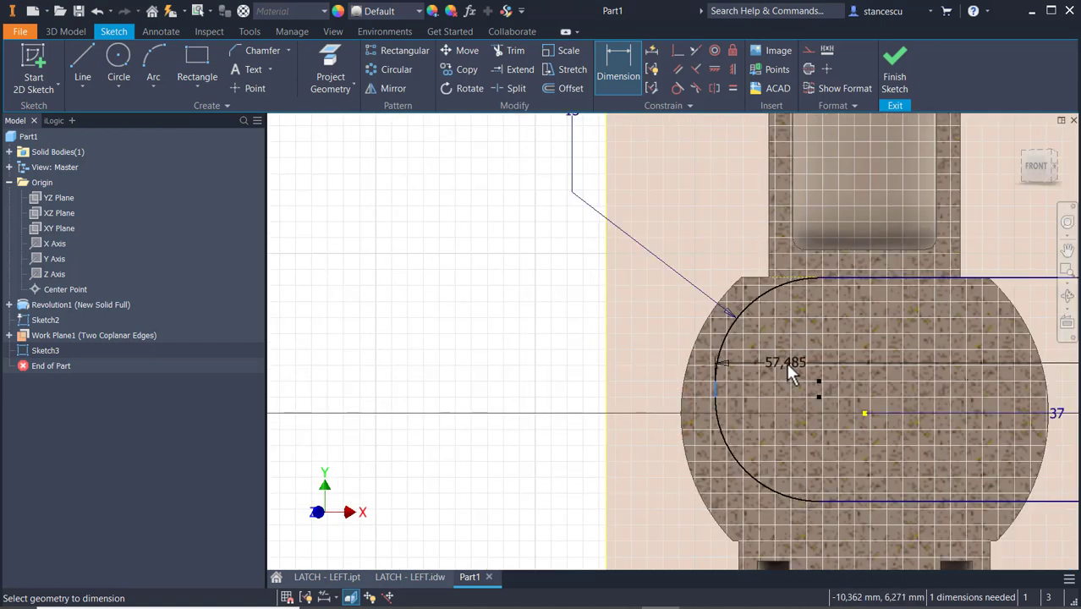
scroll(790, 370, "down", 2)
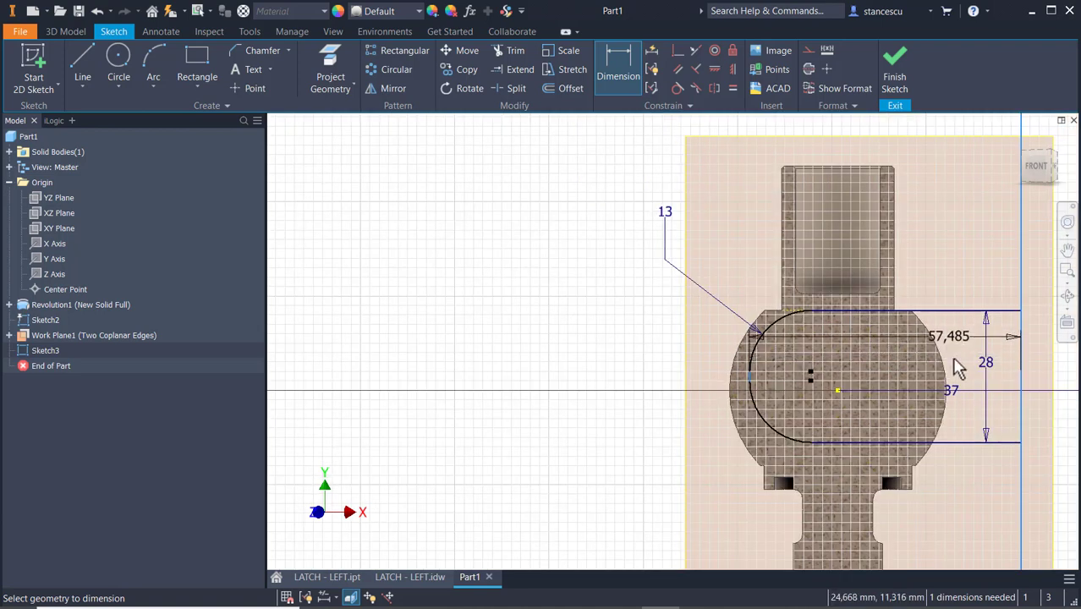
left_click(949, 514)
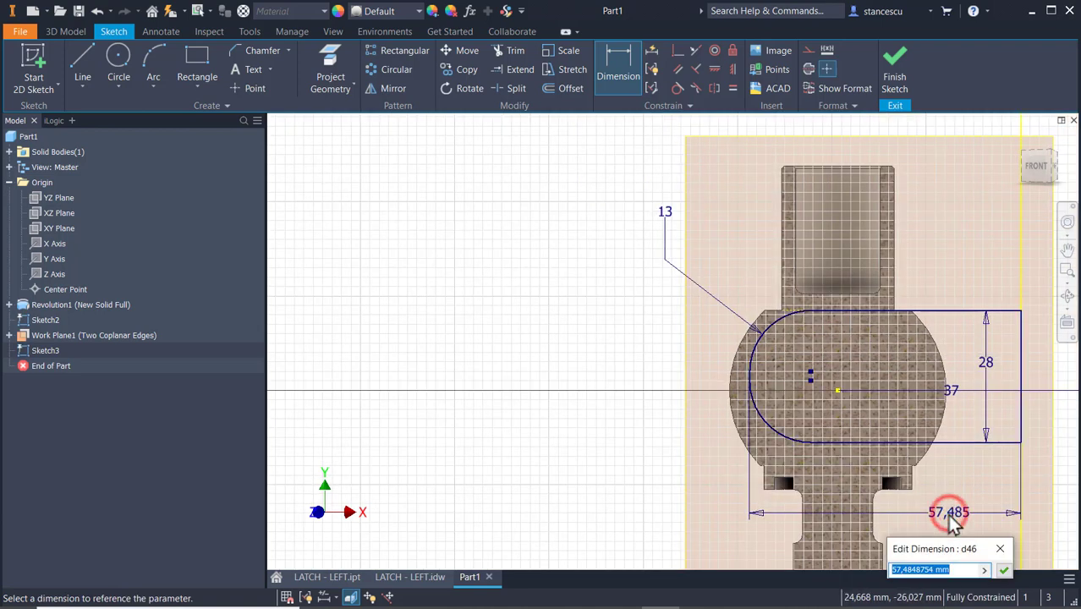
type("50")
key("Return")
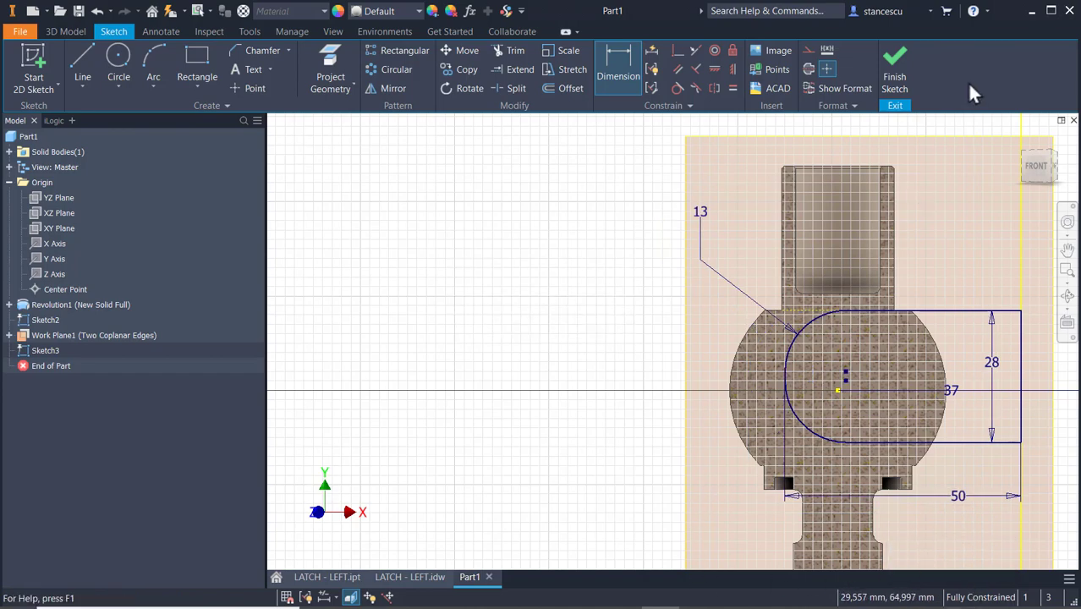
left_click(895, 78)
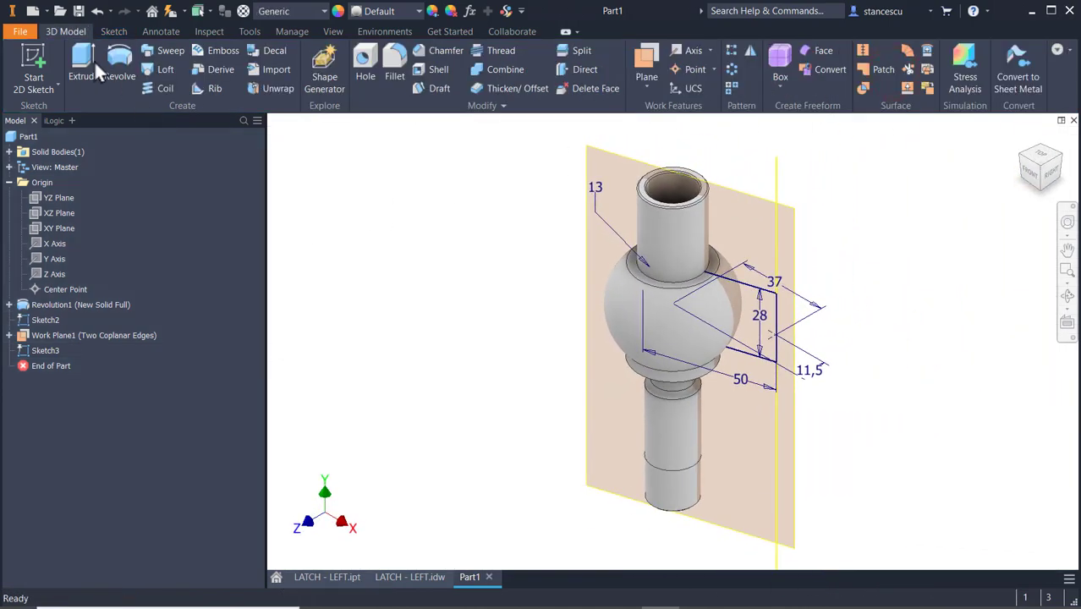
Cut the spherical body by revolving the closed profile a full 360 degrees about the vertical axis beside the part.
left_click(119, 66)
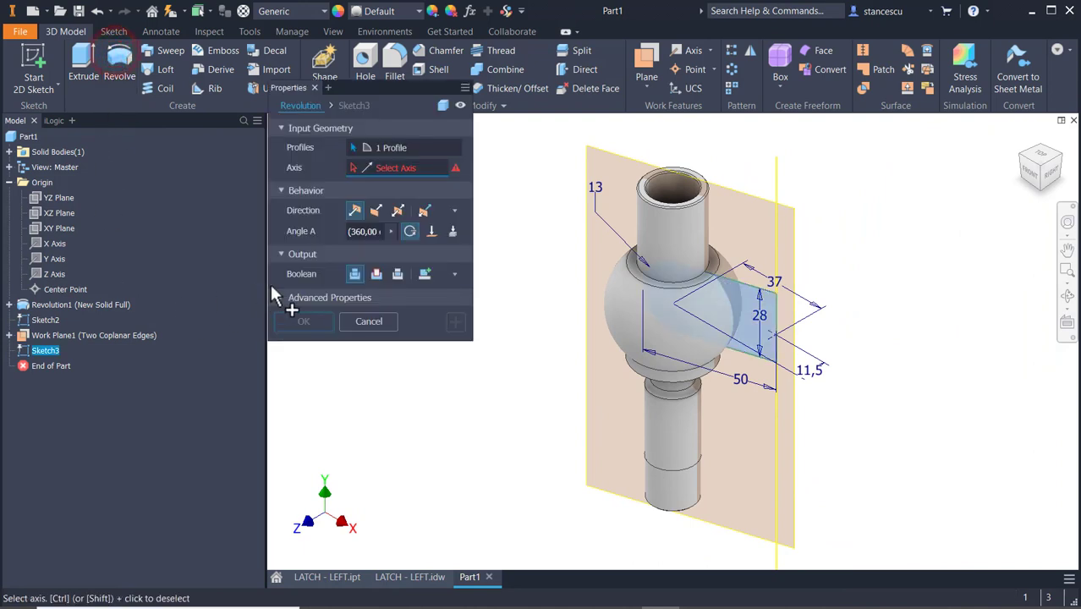
left_click(377, 273)
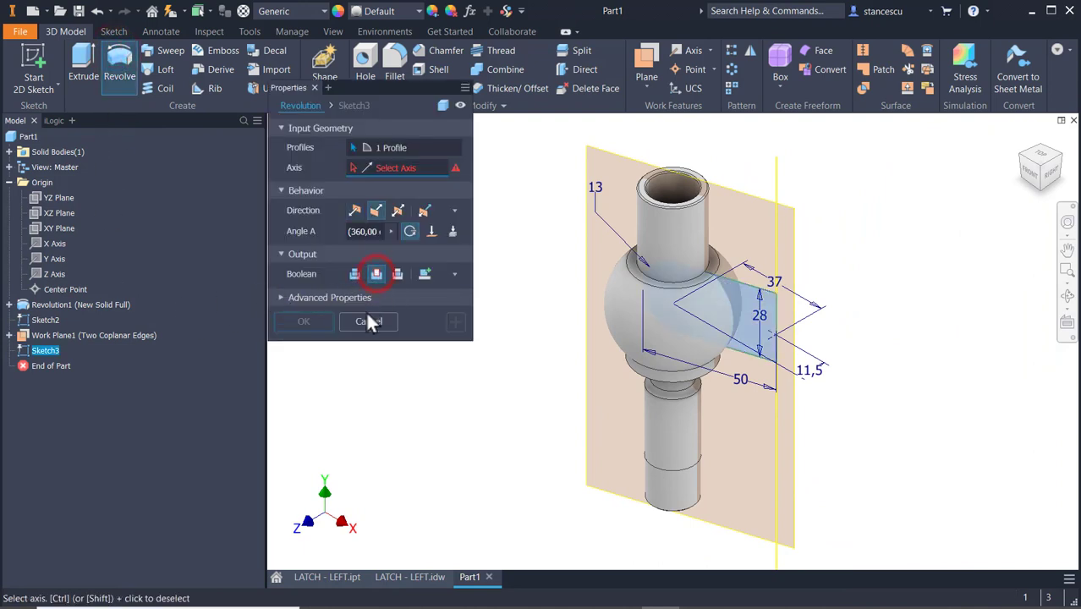
left_click(774, 473)
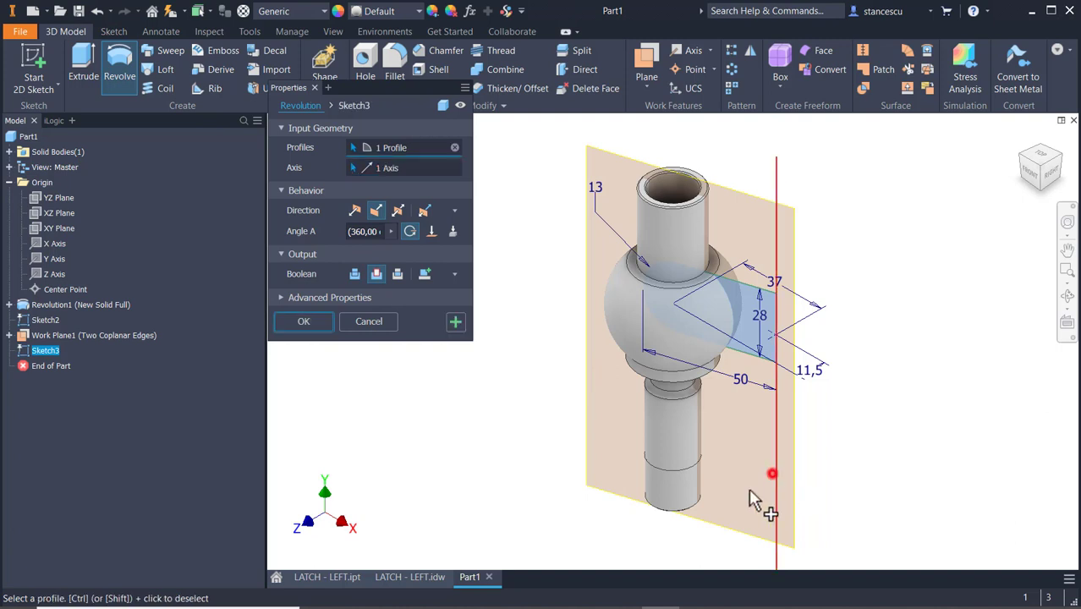
left_click(310, 322)
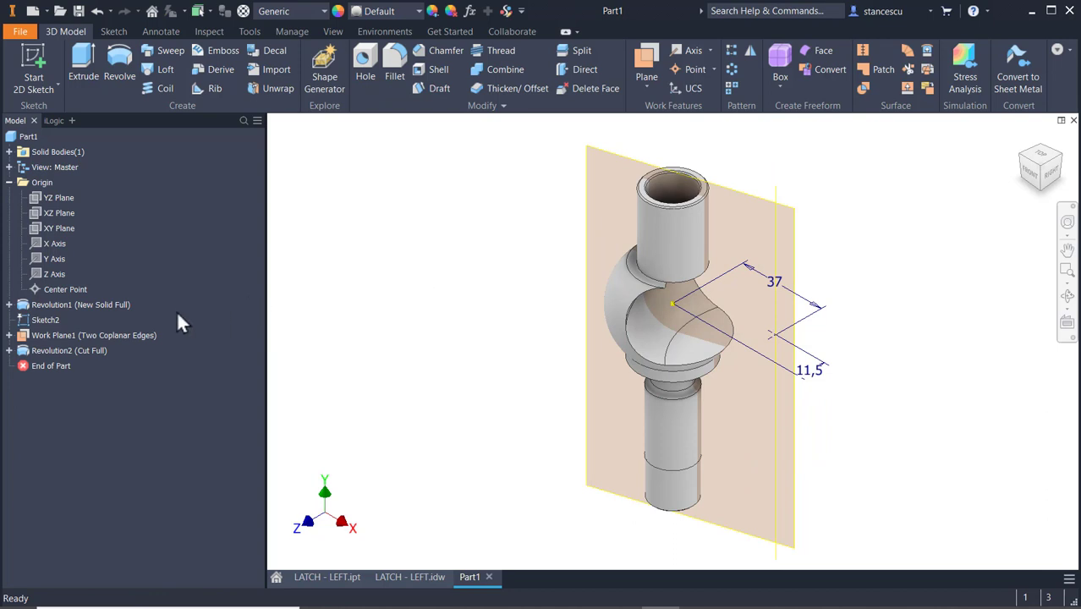
Hide Sketch2 and Work Plane1 together.
left_click(23, 320)
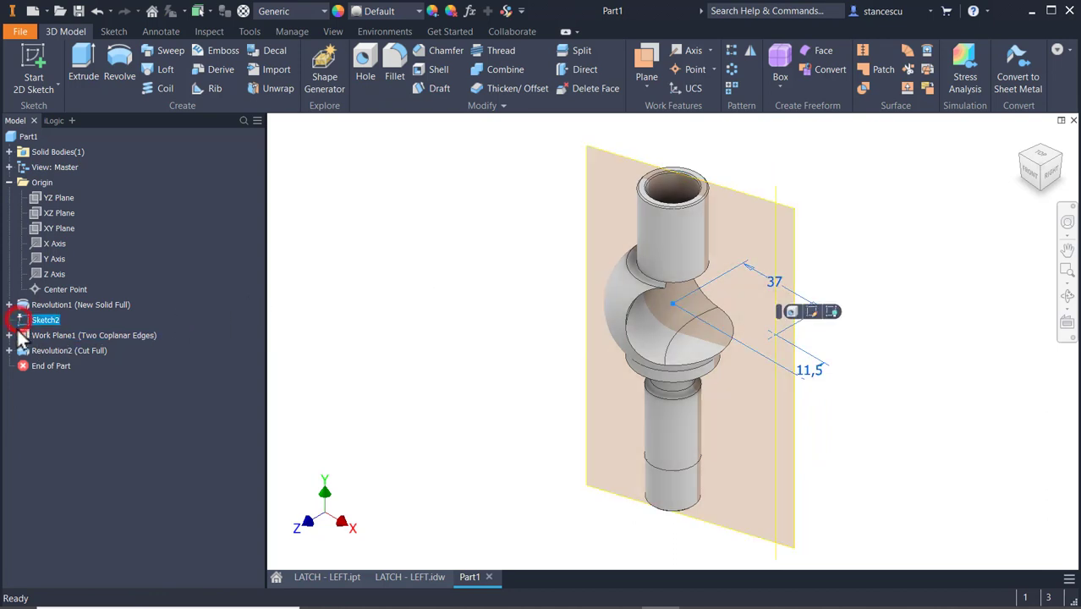
left_click(21, 342, "ctrl")
right_click(21, 341)
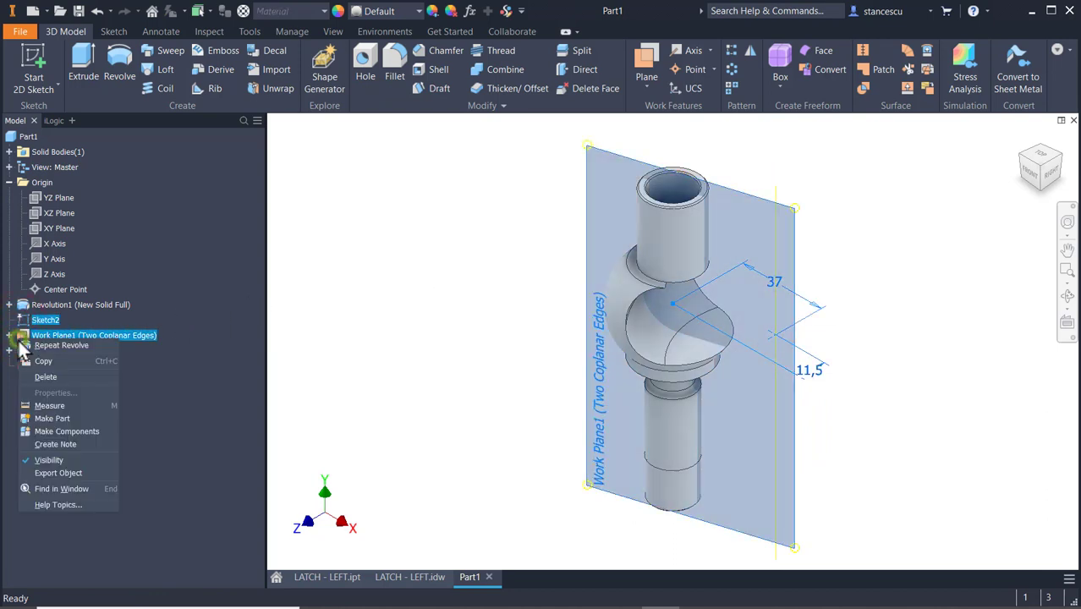
left_click(54, 460)
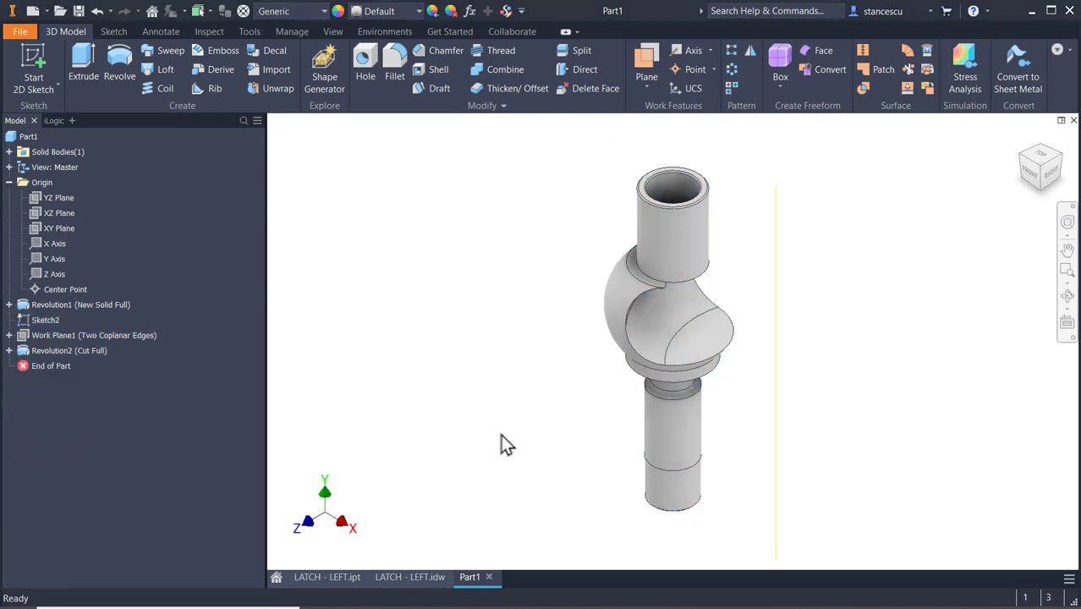
Examine section view A-A in the LATCH - LEFT.idw drawing for its angles and offset dimensions and return to Part1.
left_click(412, 578)
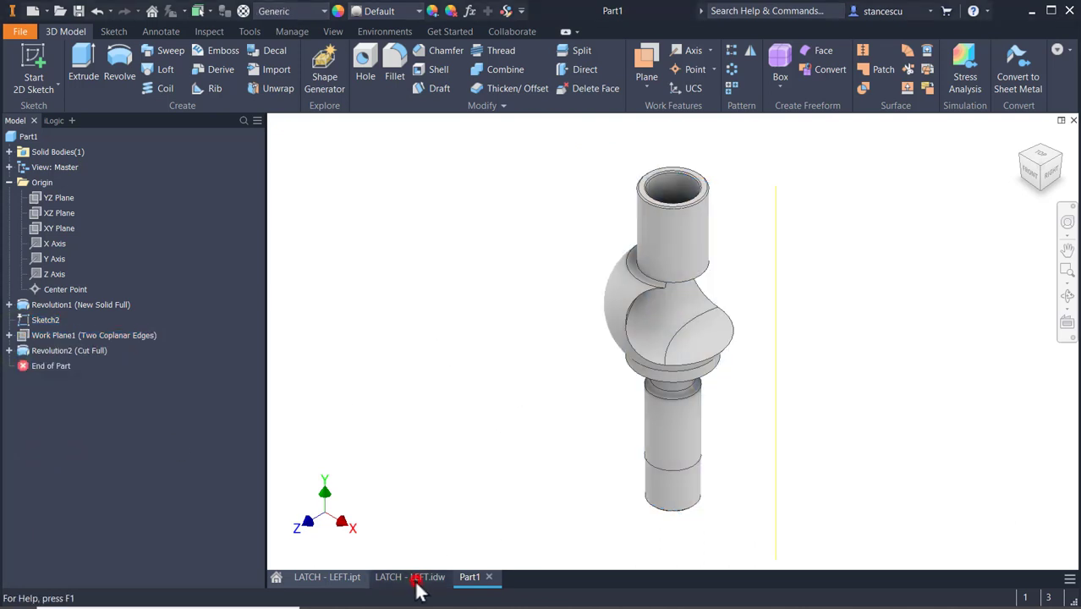
middle_click_drag(786, 428, 799, 233)
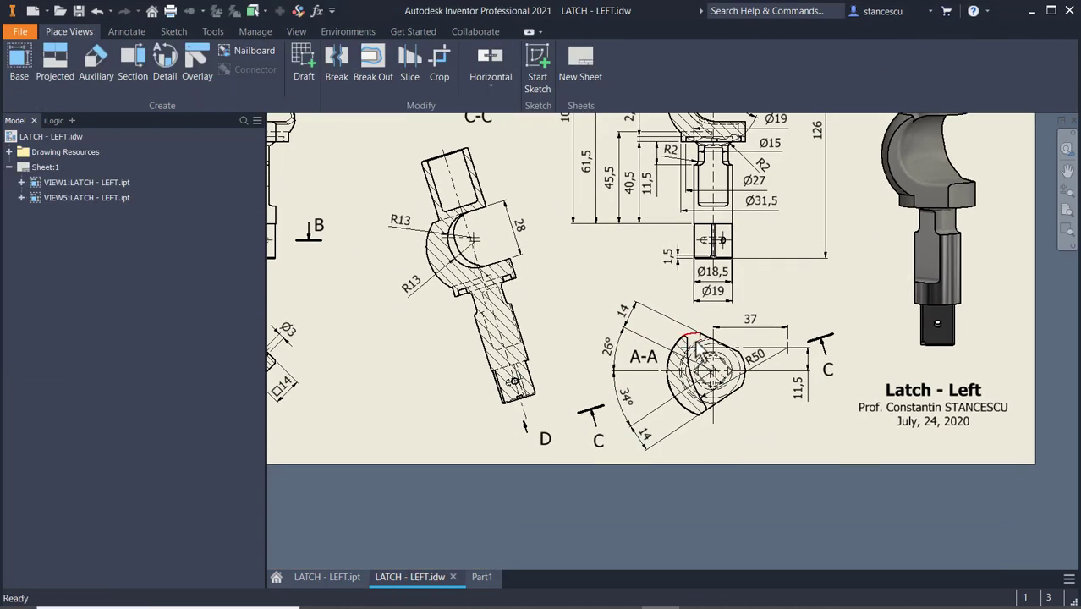
scroll(699, 349, "down", 3)
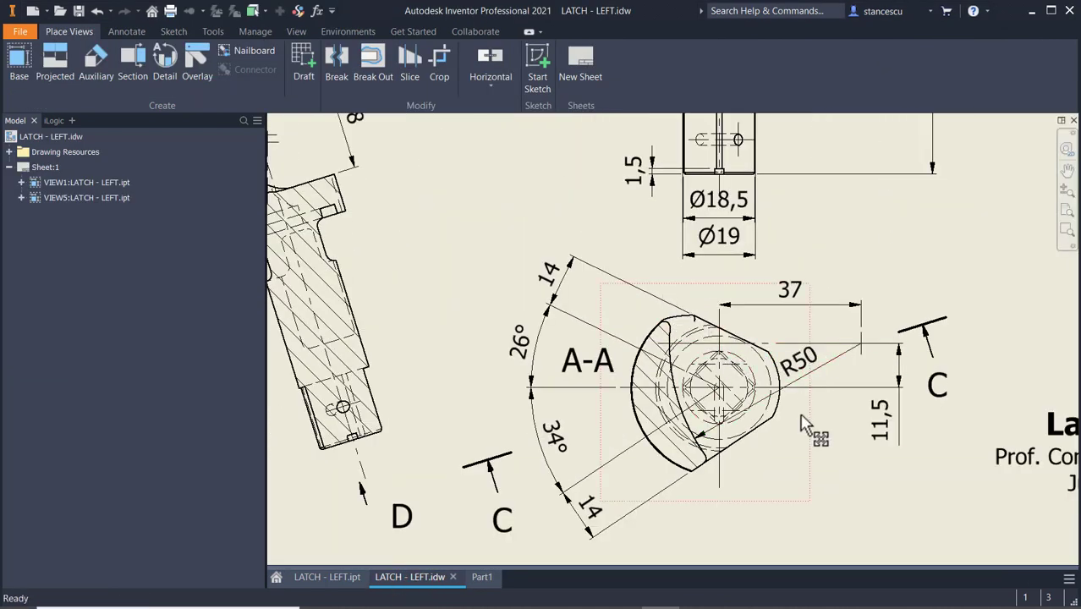
scroll(863, 271, "up", 3)
middle_click_drag(863, 271, 736, 396)
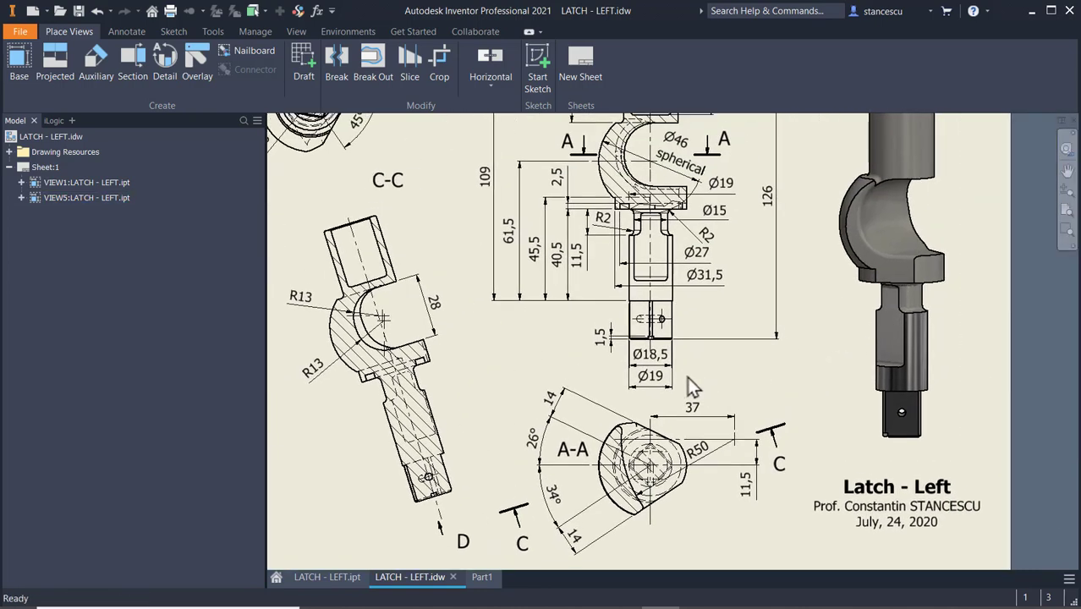
middle_click_drag(528, 377, 680, 451)
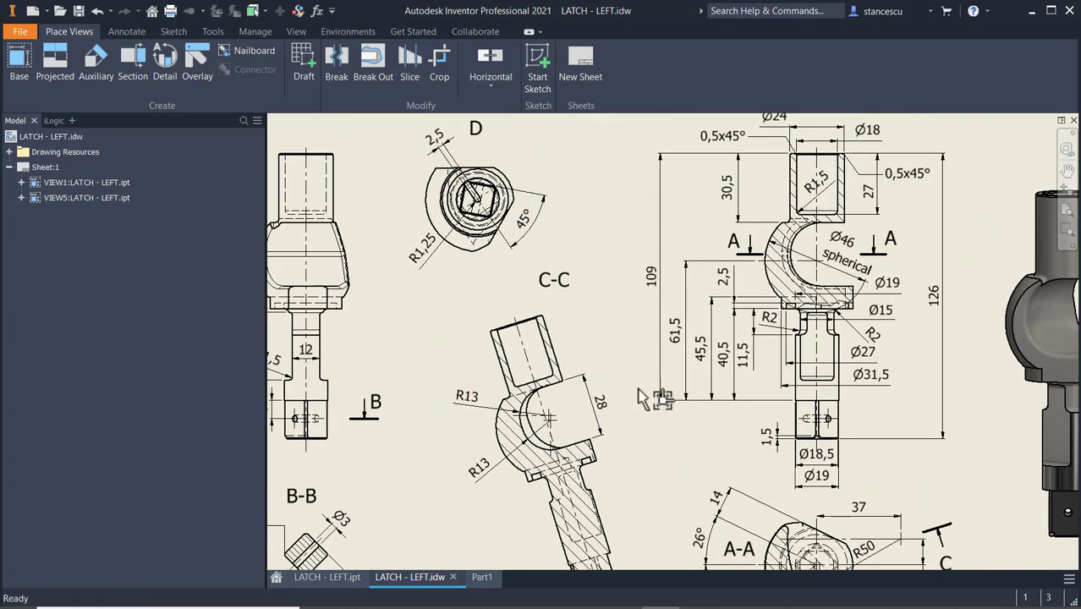
middle_click_drag(637, 343, 571, 165)
scroll(660, 418, "up", 3)
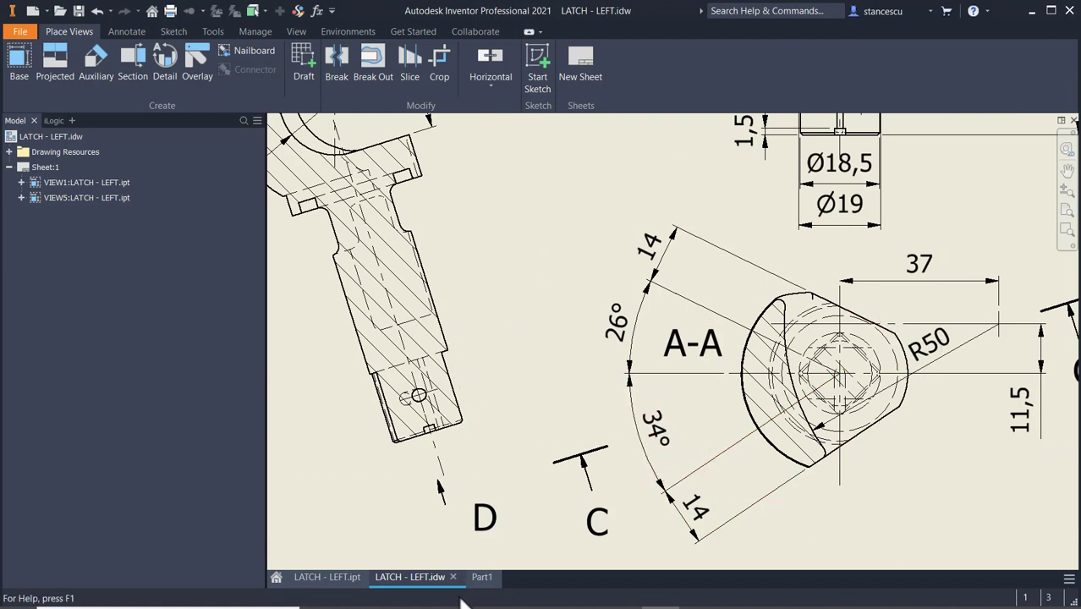
left_click(472, 579)
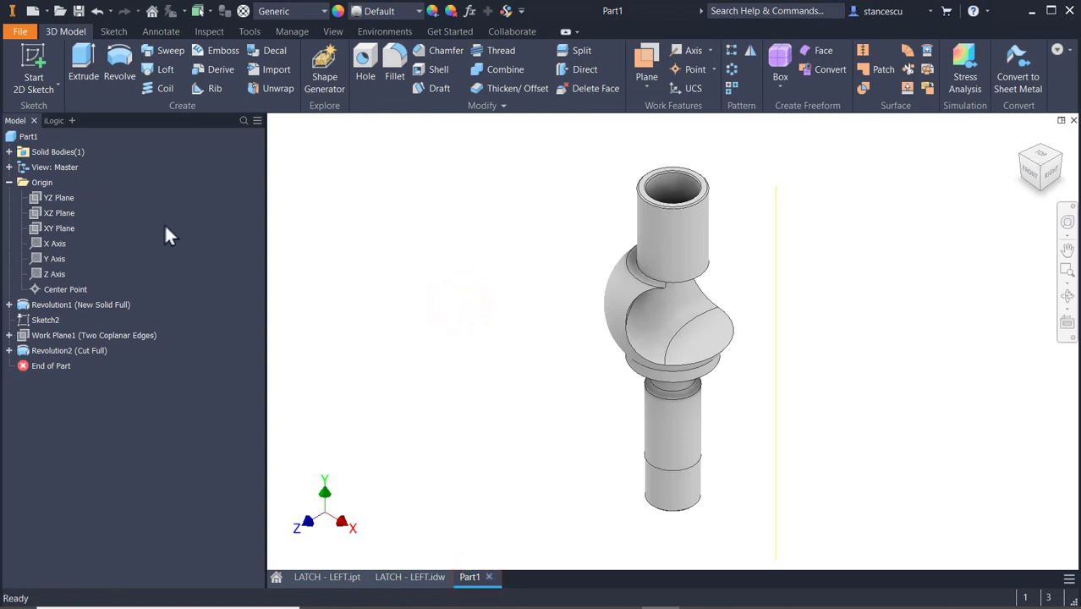
Start a sketch on the XZ plane and draw two lines diverging from the origin, one above and one below the negative X direction.
left_click(44, 216)
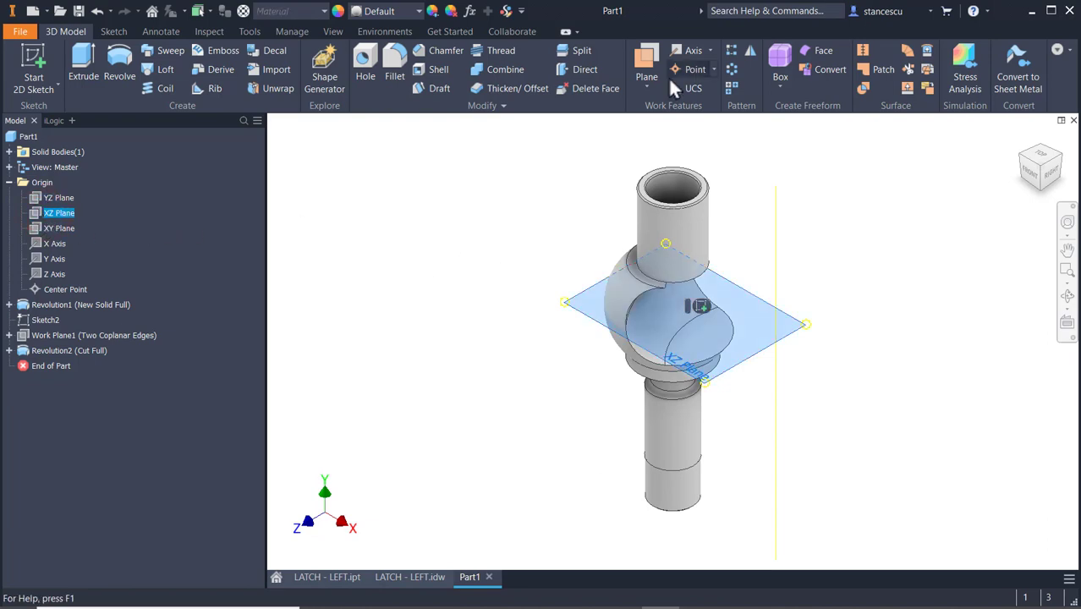
left_click(702, 310)
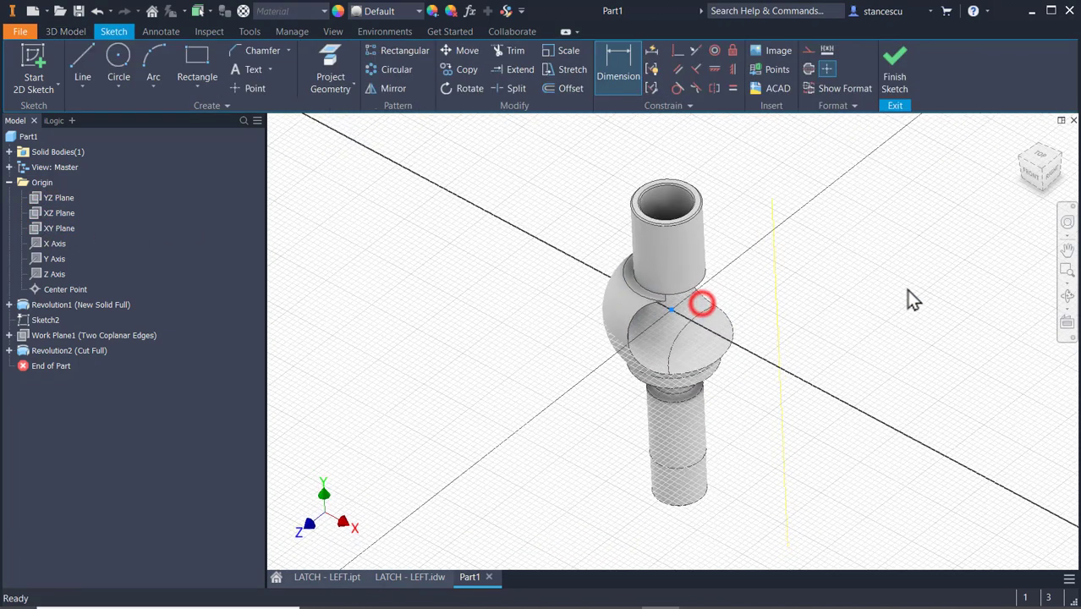
key("F7")
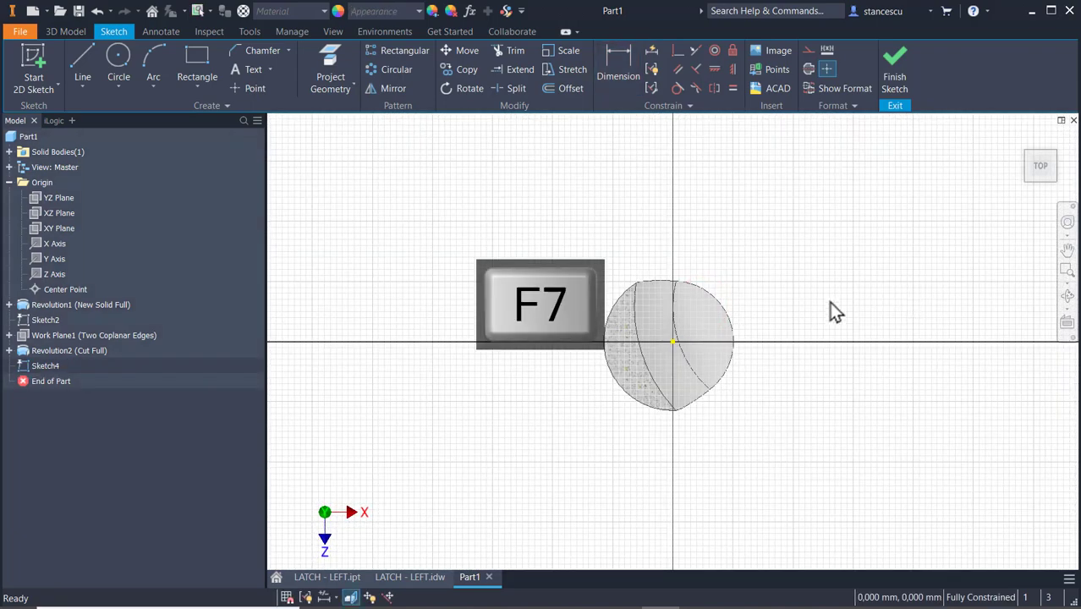
left_click(84, 66)
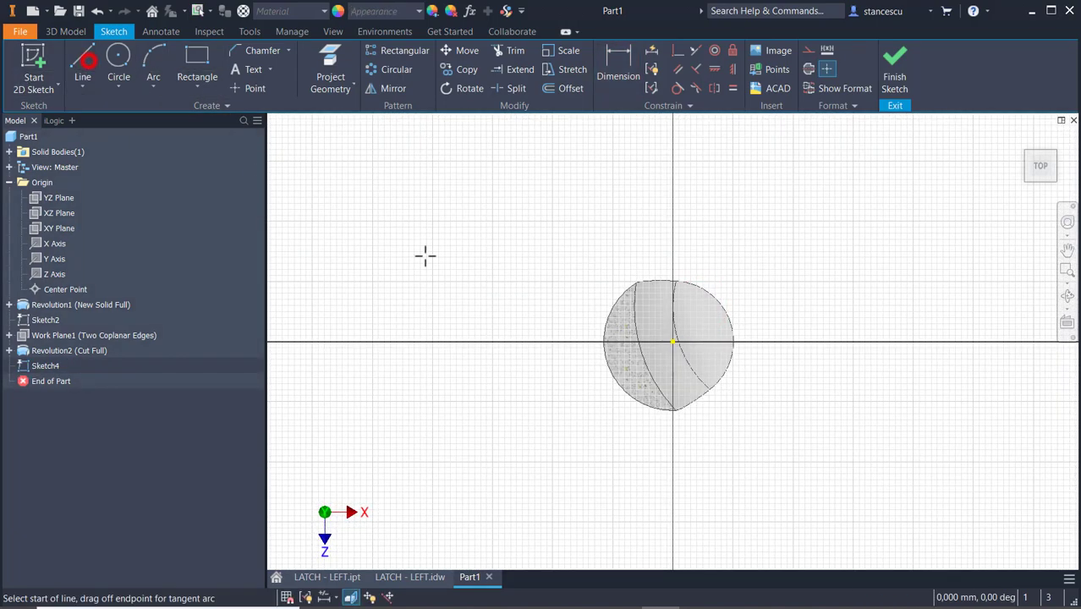
left_click(556, 295)
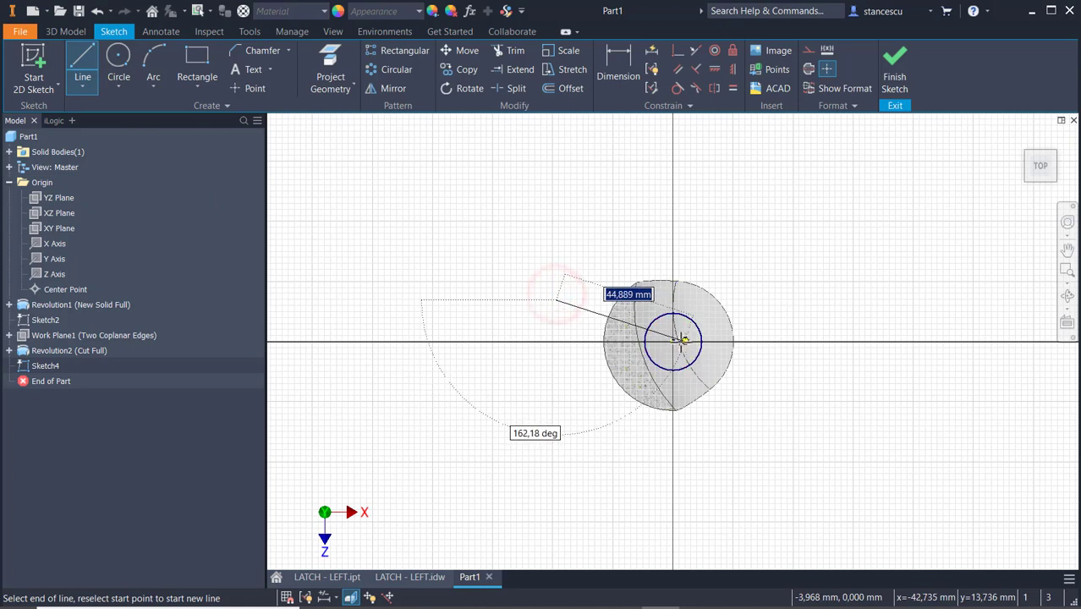
left_click(673, 341)
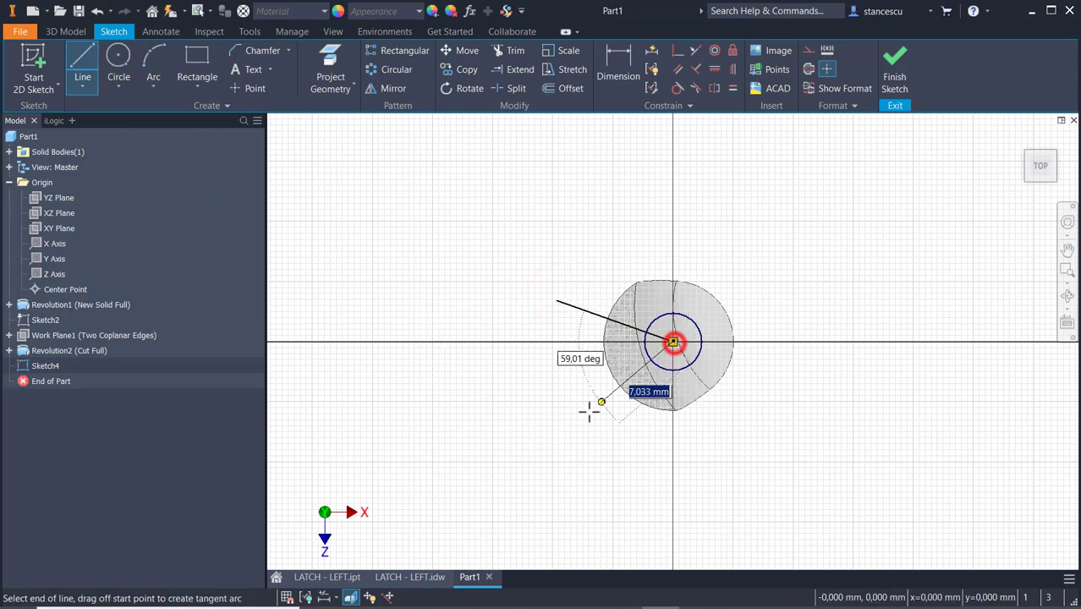
left_click(564, 423)
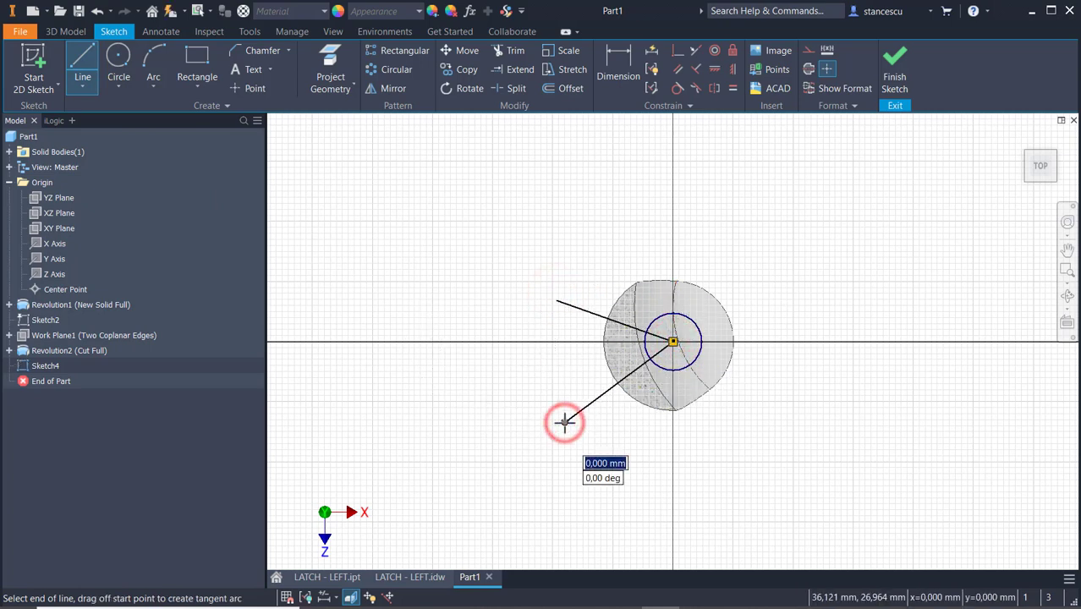
key("Escape")
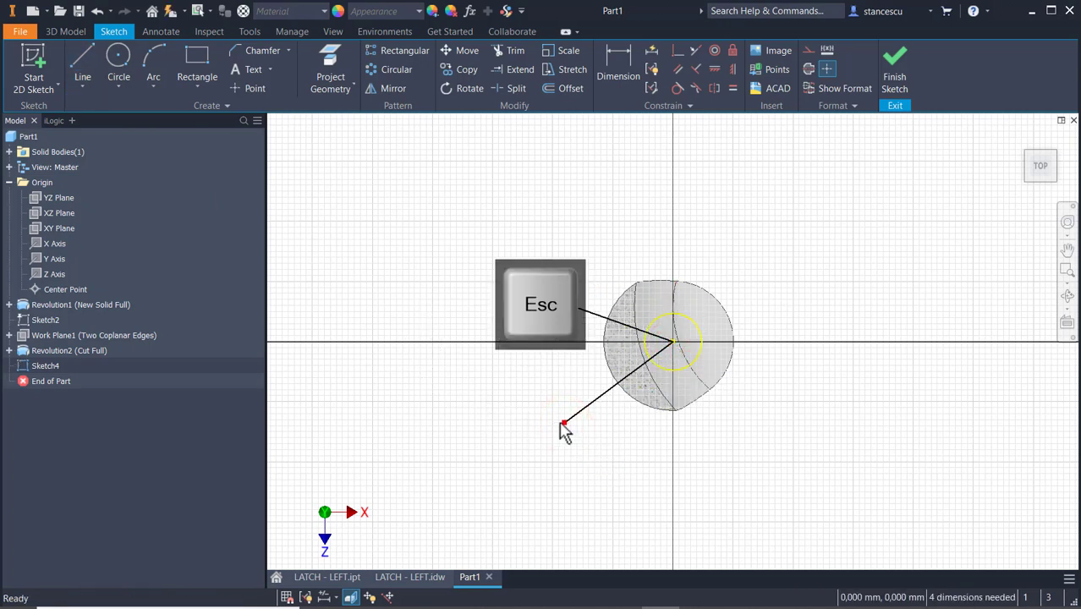
Project the X axis into the sketch and set the upper line's angle to it to 26 degrees.
left_click(330, 59)
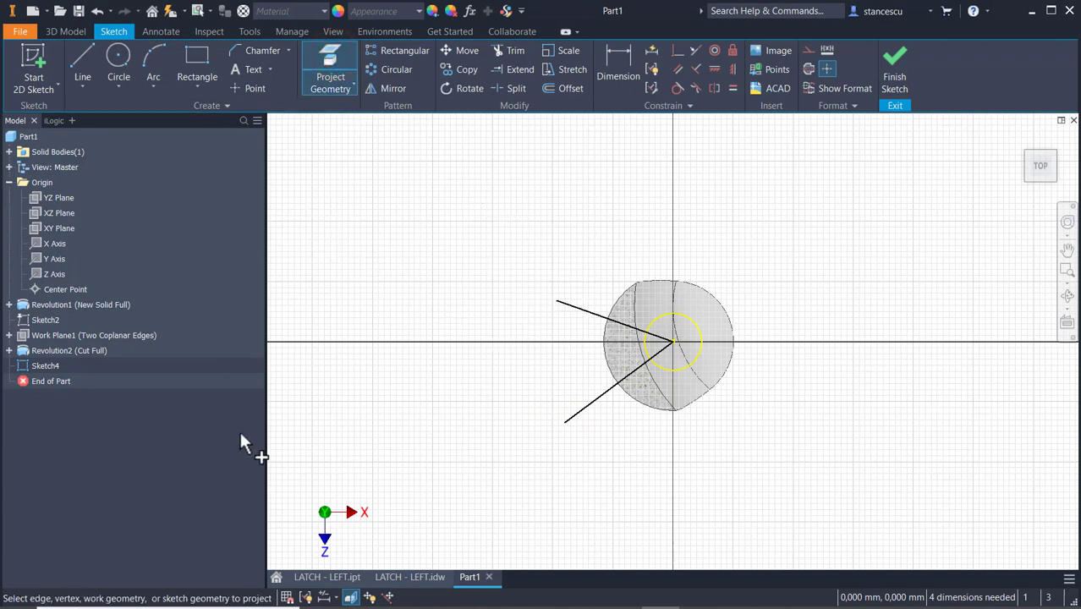
left_click(48, 246)
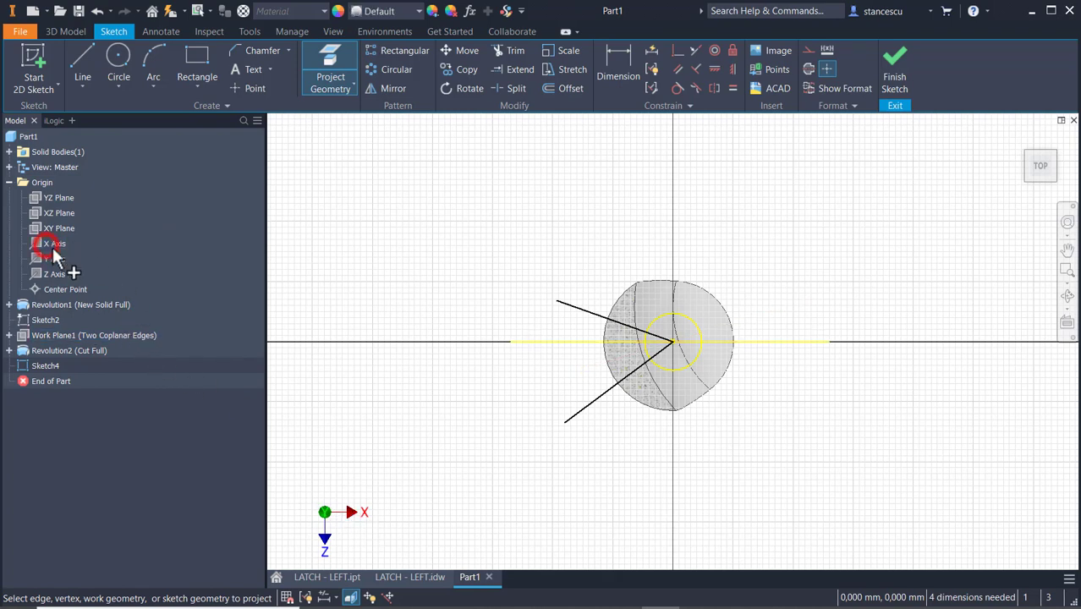
left_click(618, 59)
left_click(587, 312)
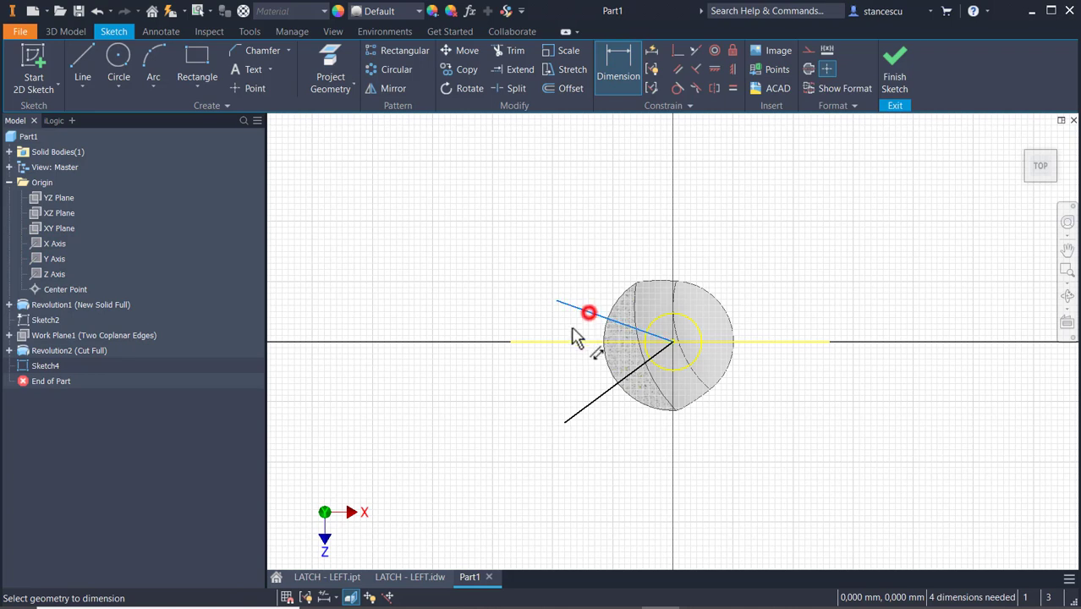
left_click(572, 343)
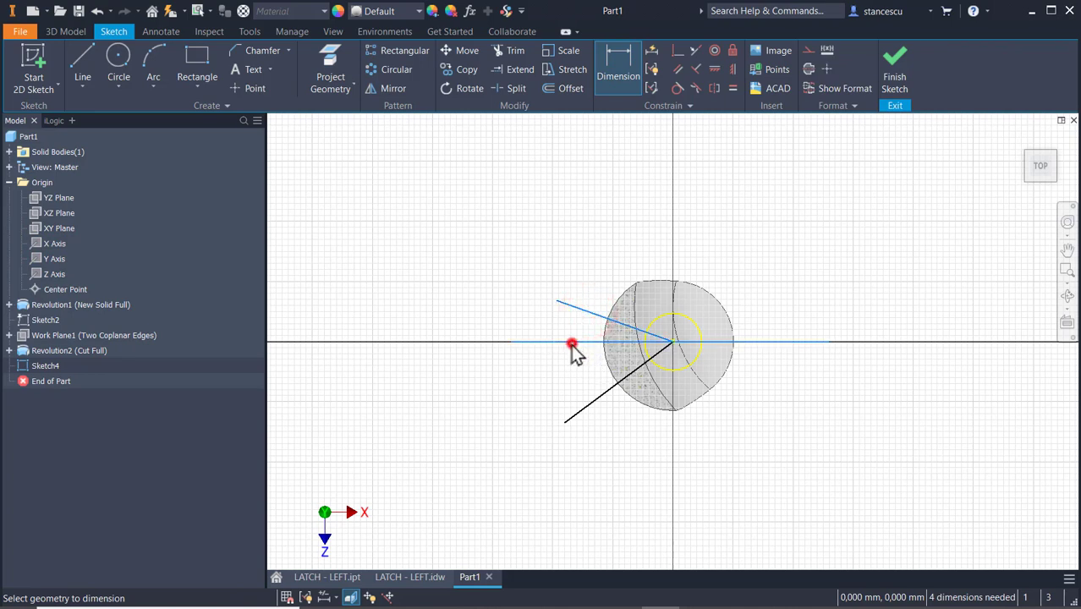
left_click(513, 334)
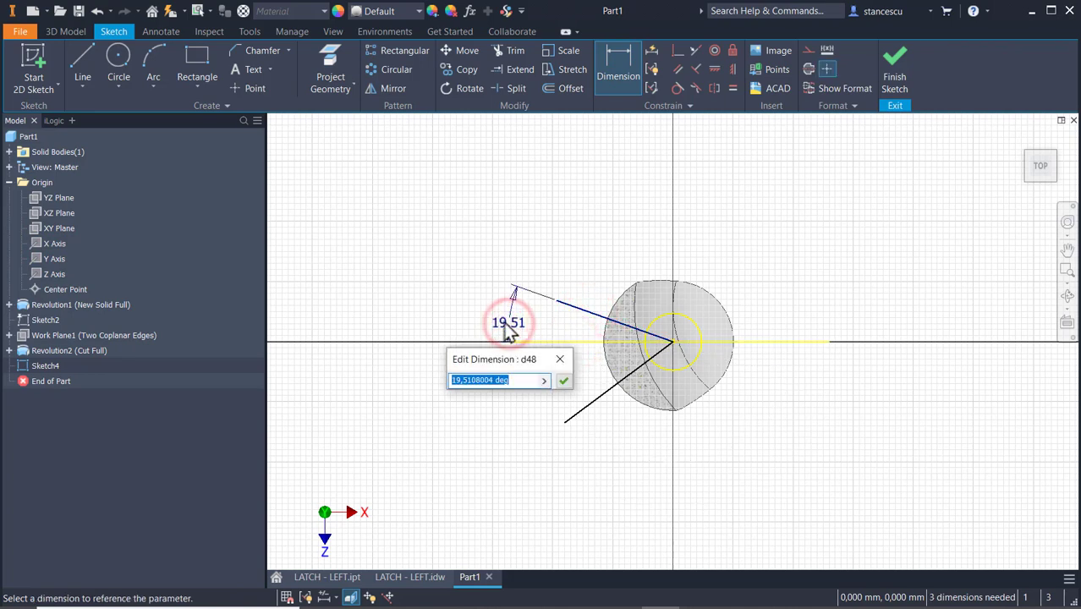
type("26")
key("Return")
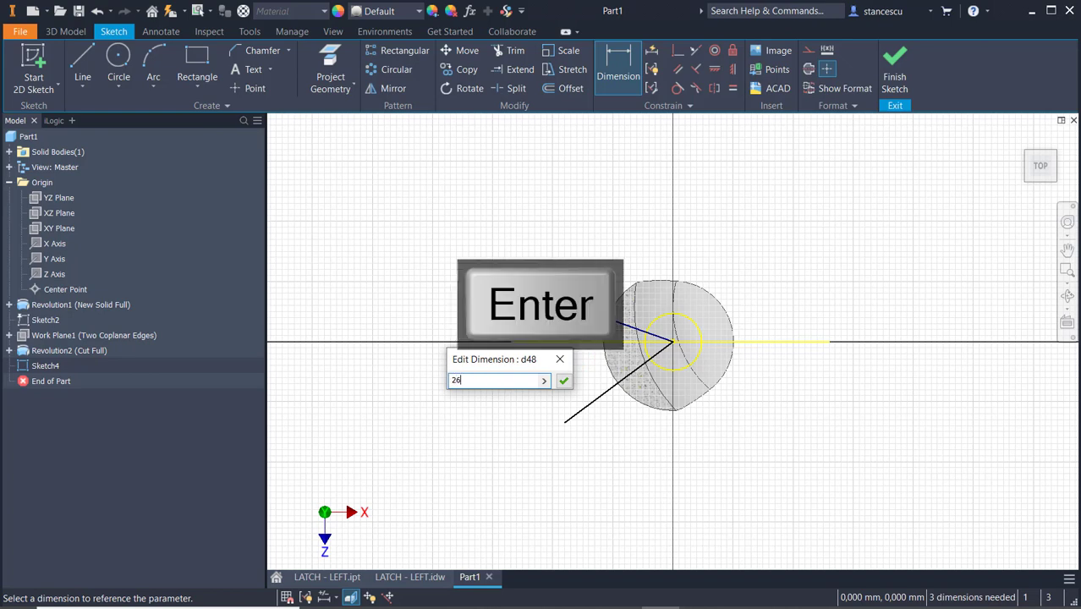
Set the angle between the projected X axis and the lower line to 34 degrees.
left_click(588, 344)
left_click(594, 401)
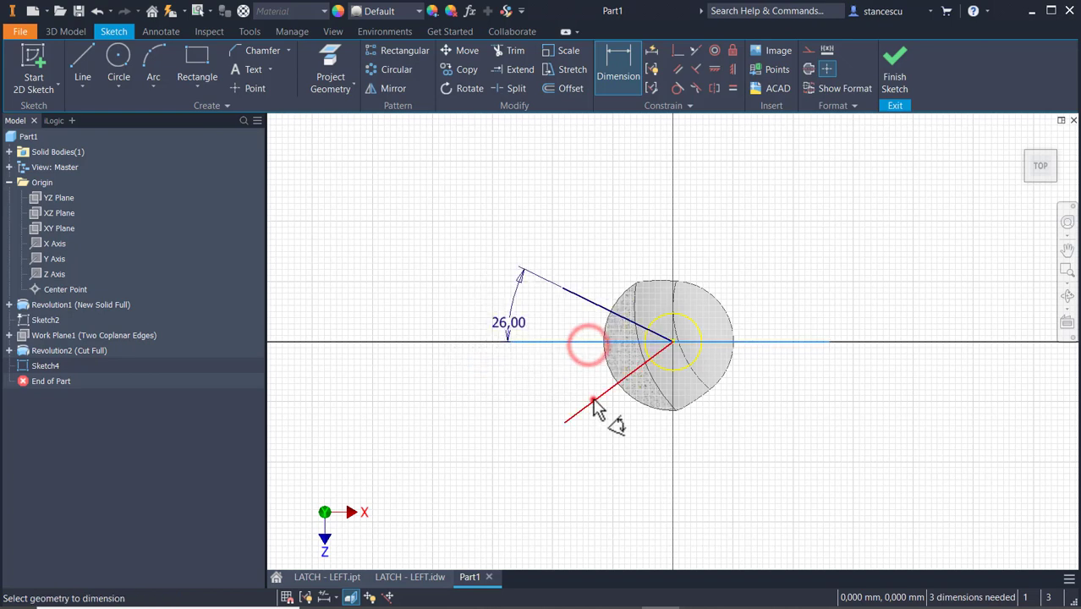
left_click(525, 381)
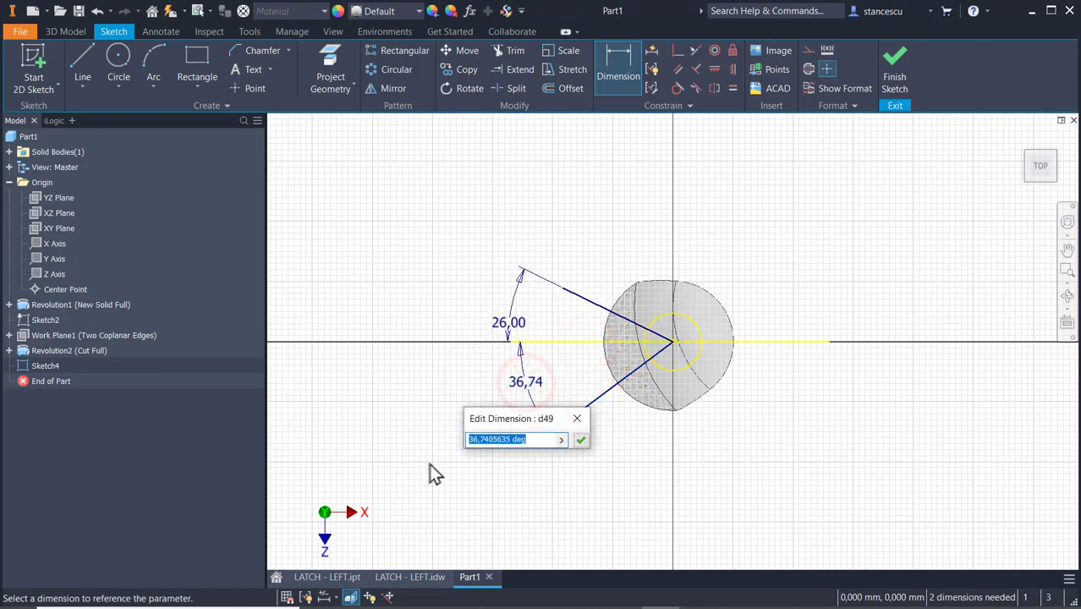
type("34")
key("Return")
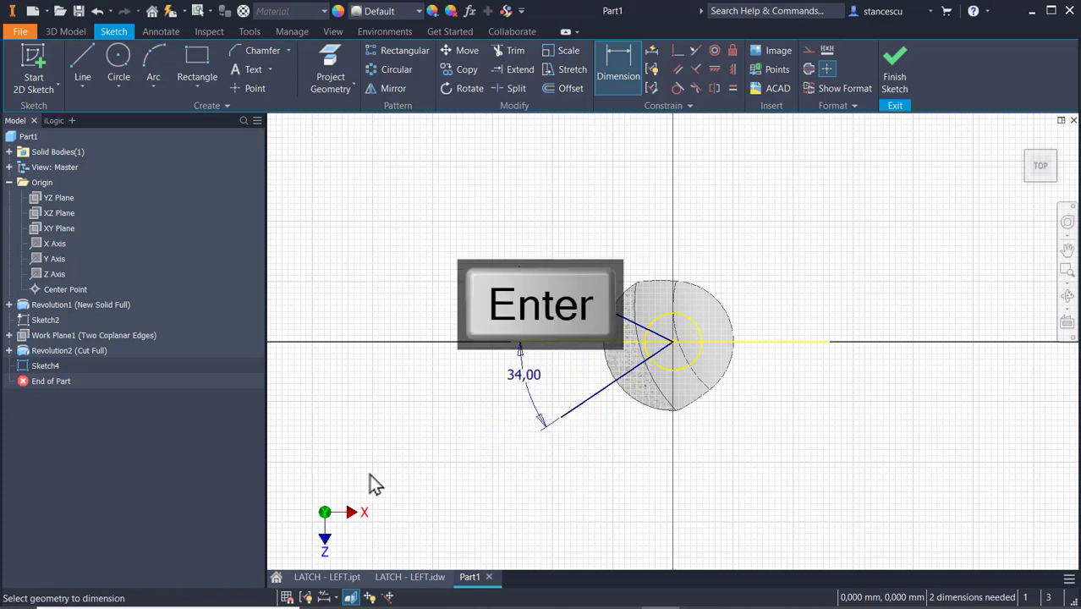
key("Escape")
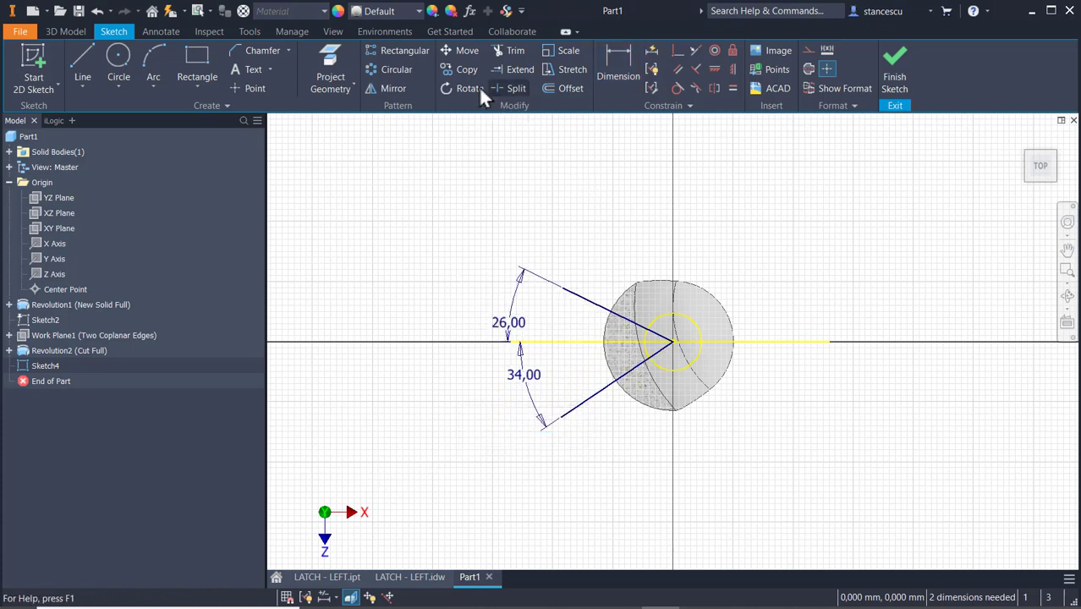
Offset both angled lines 14 mm outward so they meet on the positive X side, and finish the sketch.
left_click(573, 89)
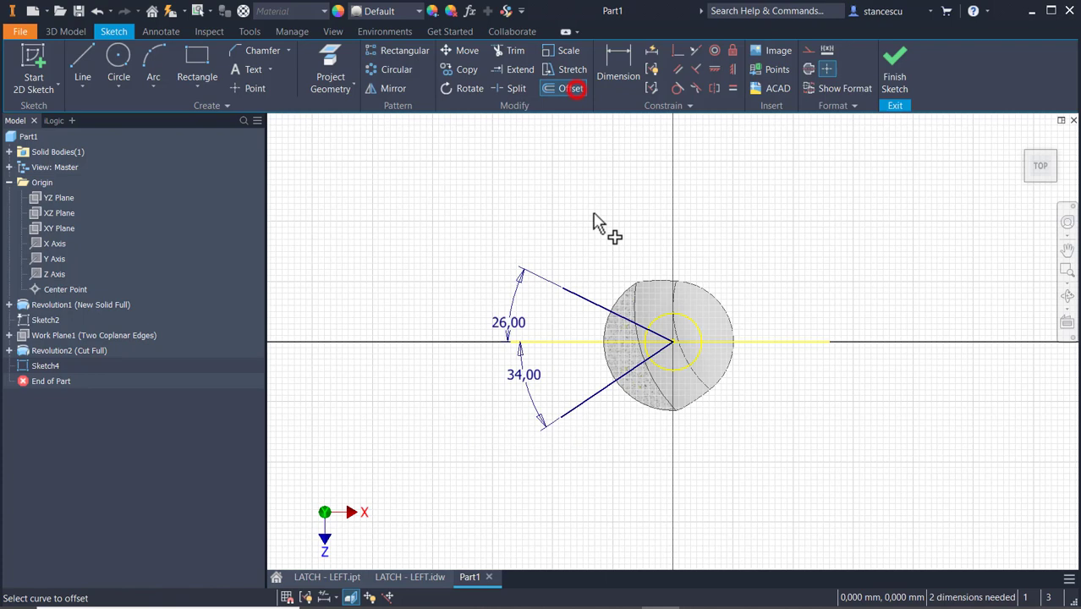
left_click(586, 301)
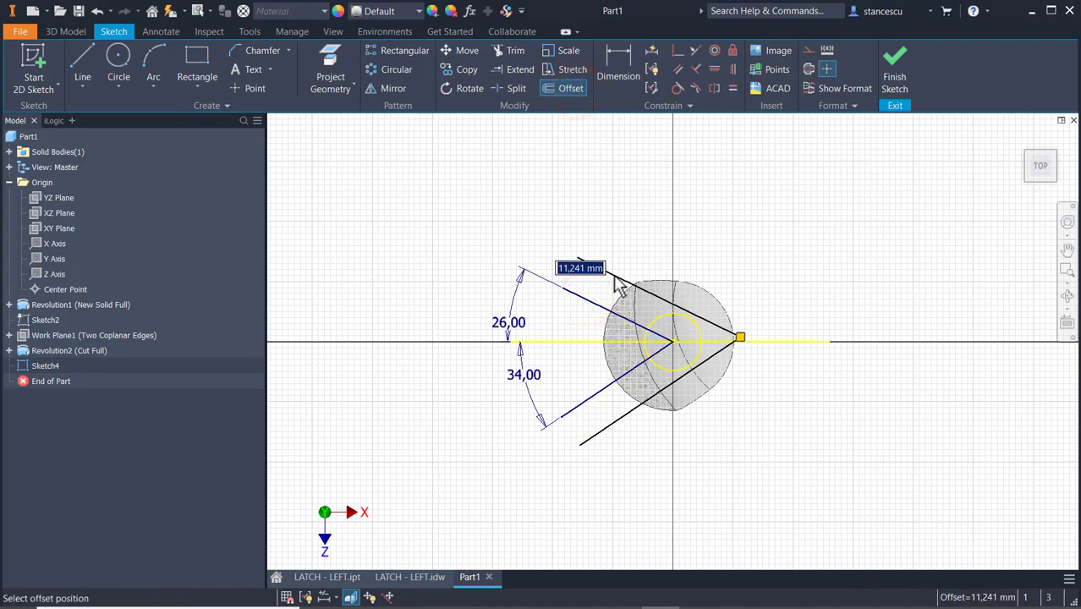
type("14")
key("Return")
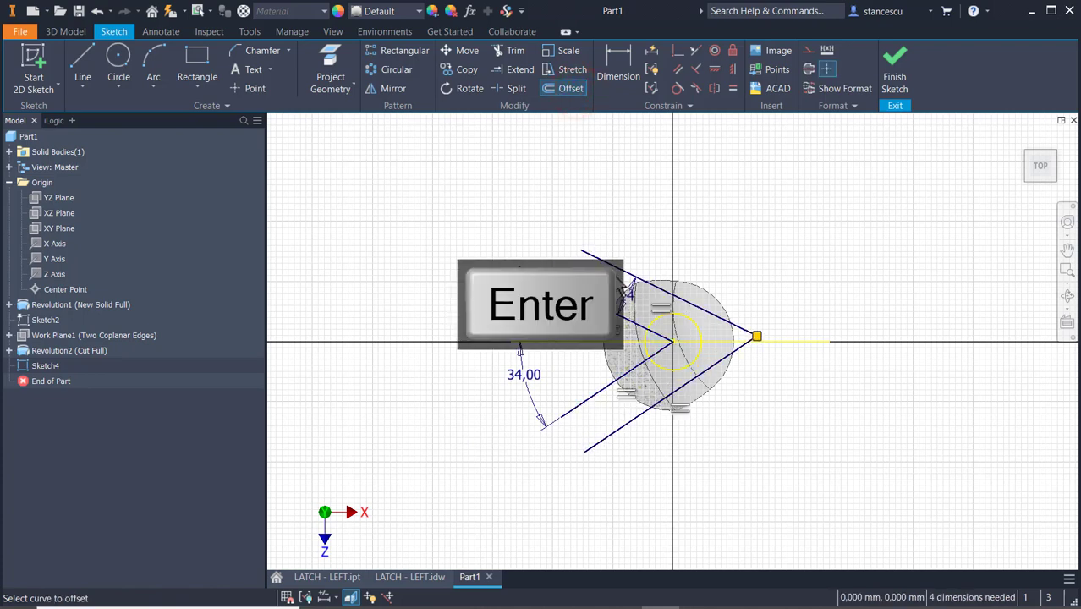
left_click(895, 80)
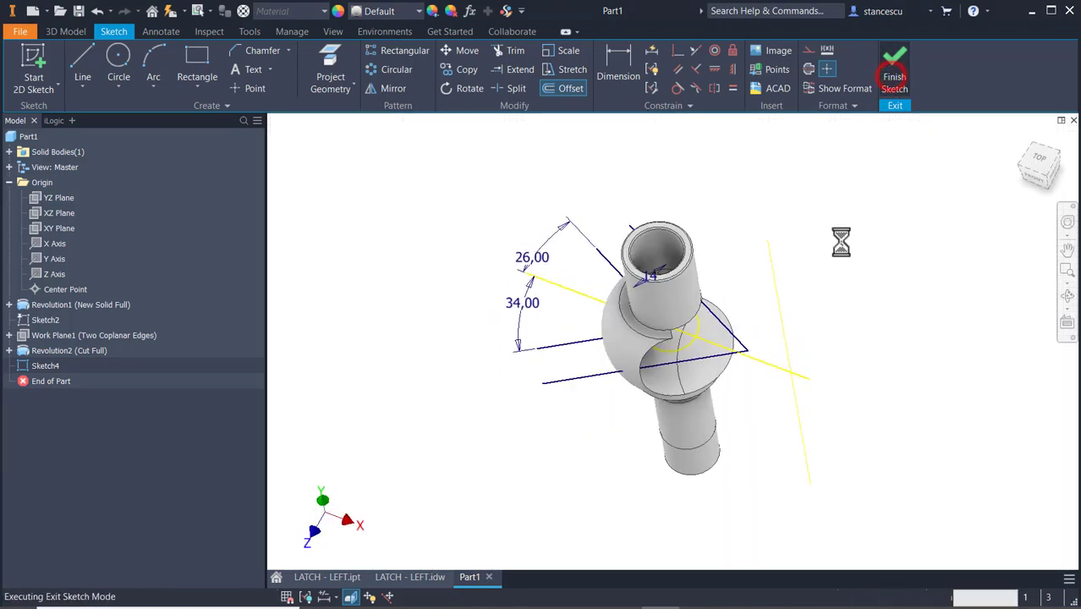
Create a work plane at 90 degrees to the XZ plane through the offset line on the 34-degree side.
left_click(643, 76)
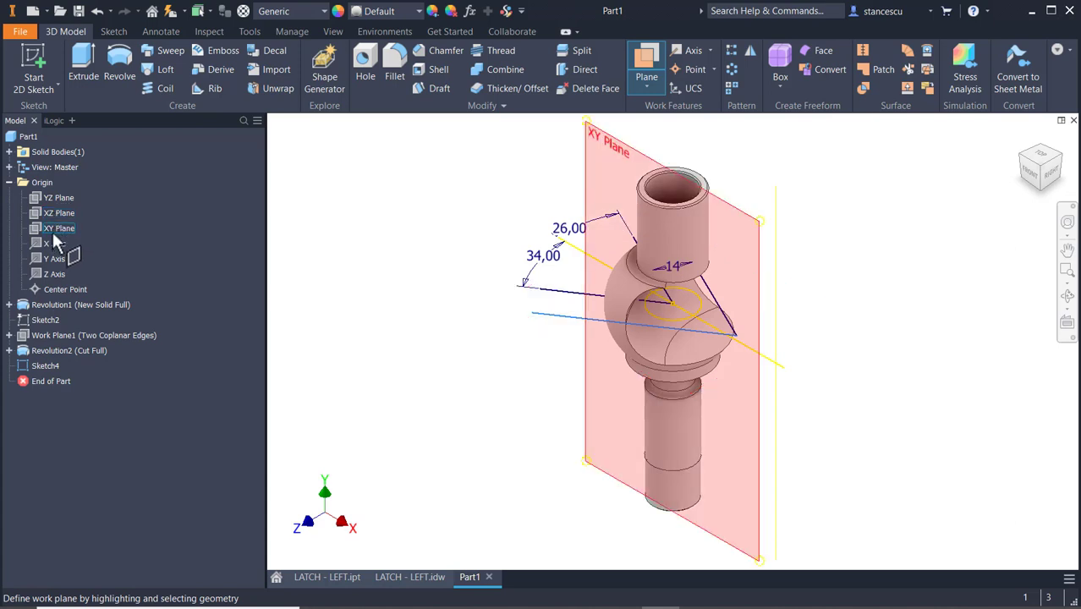
key("Escape")
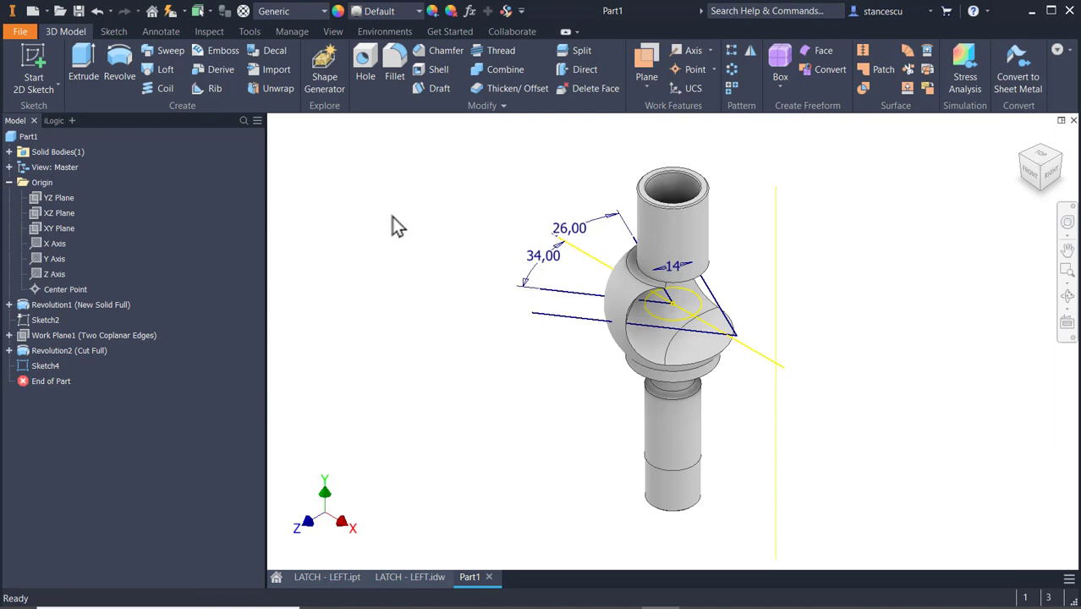
left_click(647, 67)
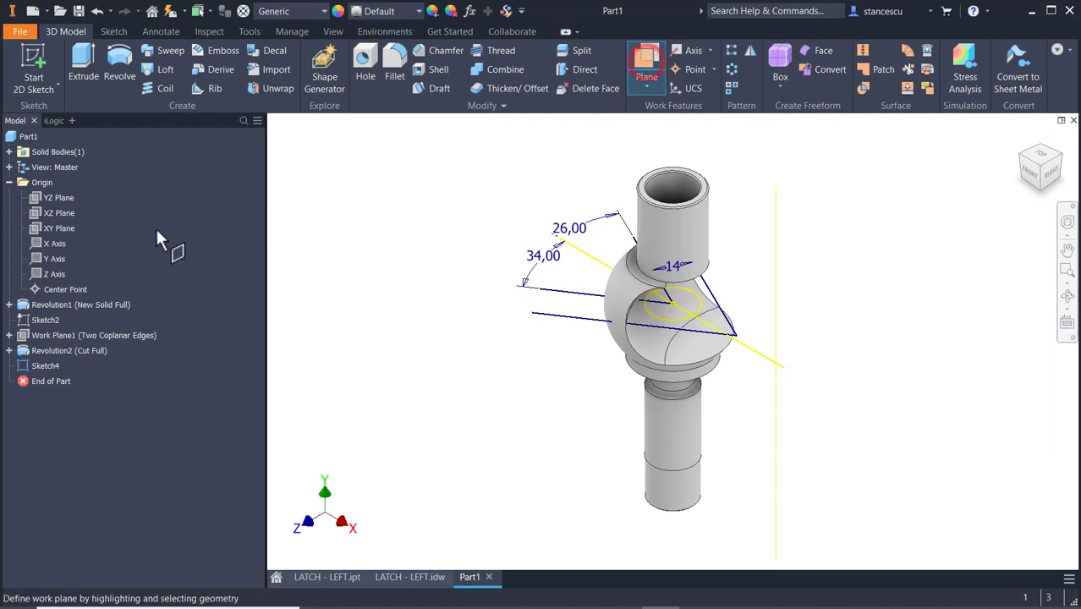
left_click(59, 213)
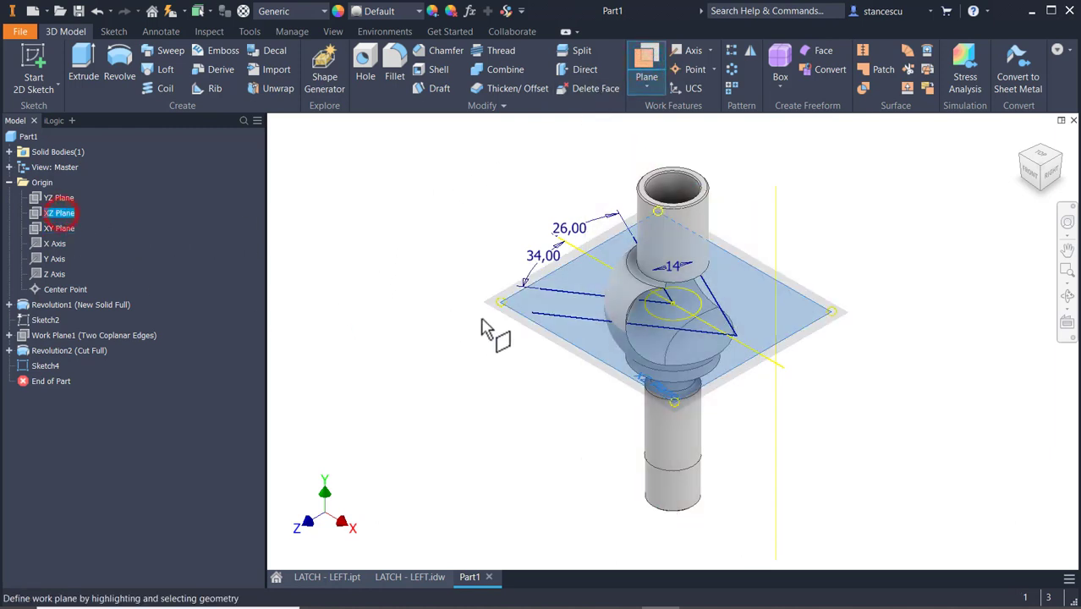
left_click(572, 324)
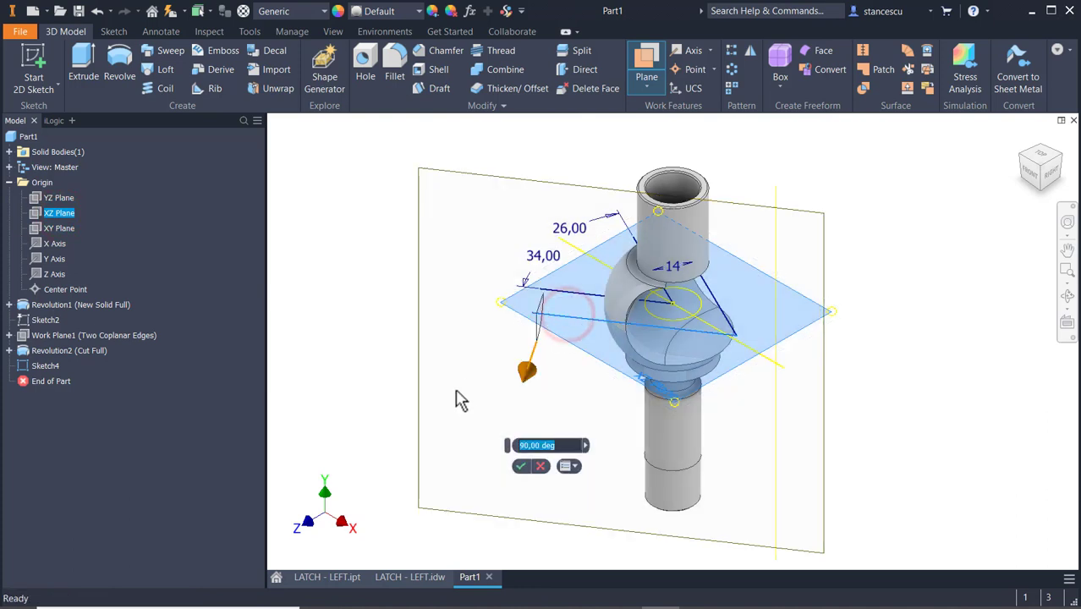
left_click(520, 468)
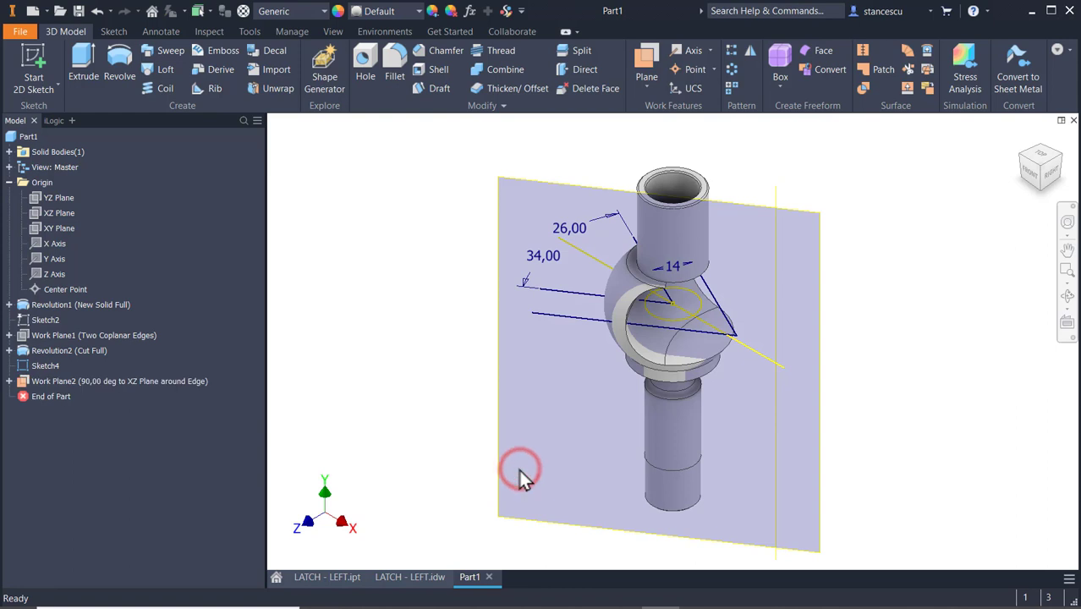
Create another work plane at 90 degrees to the XZ plane through the 26-degree side's offset line, and hide Sketch4.
left_click(645, 65)
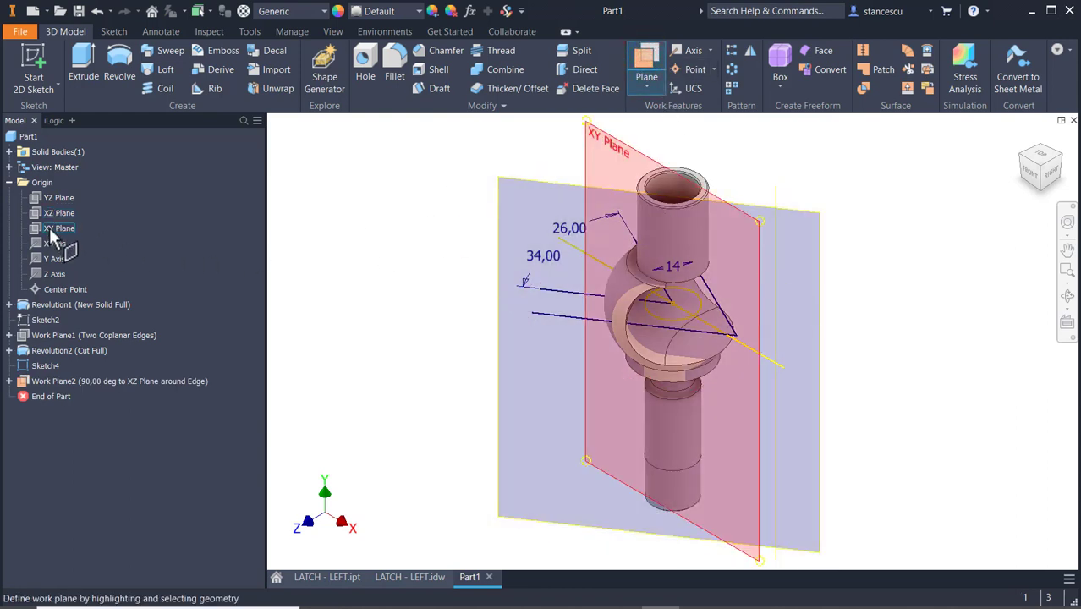
left_click(53, 215)
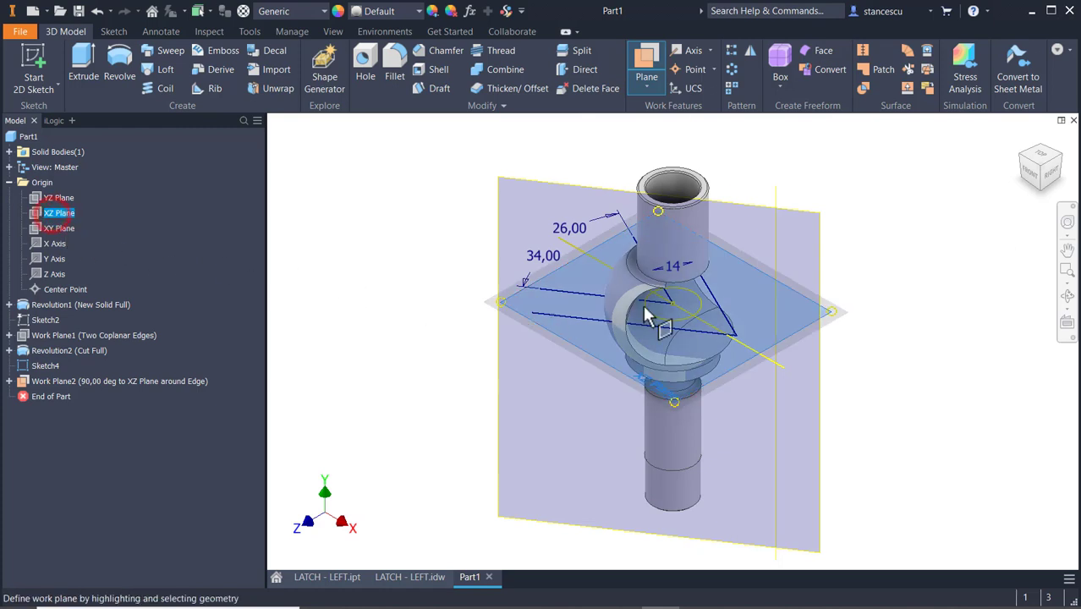
left_click(717, 306)
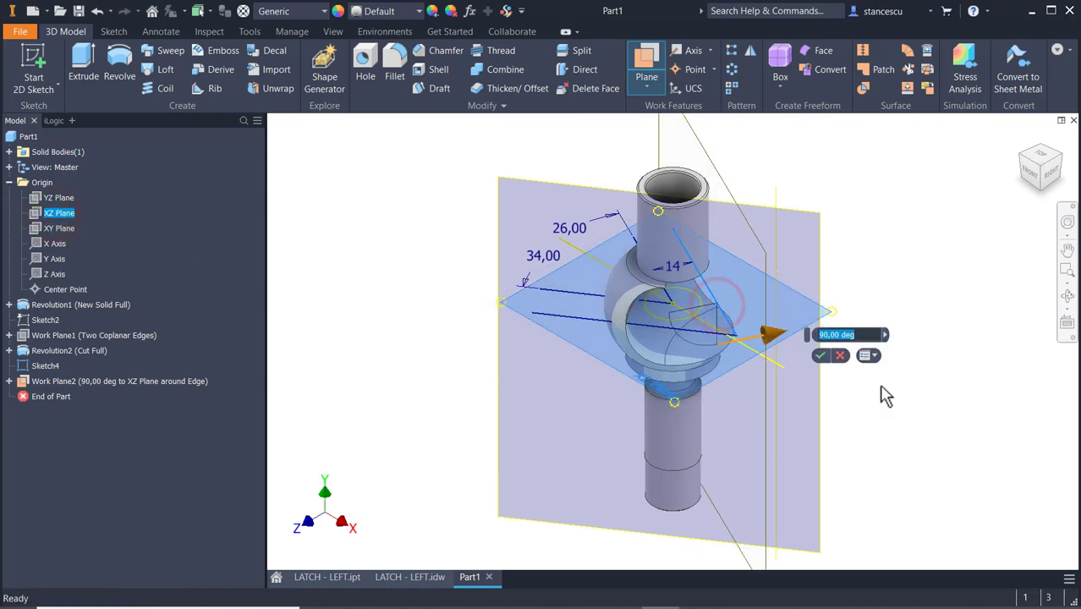
left_click(815, 356)
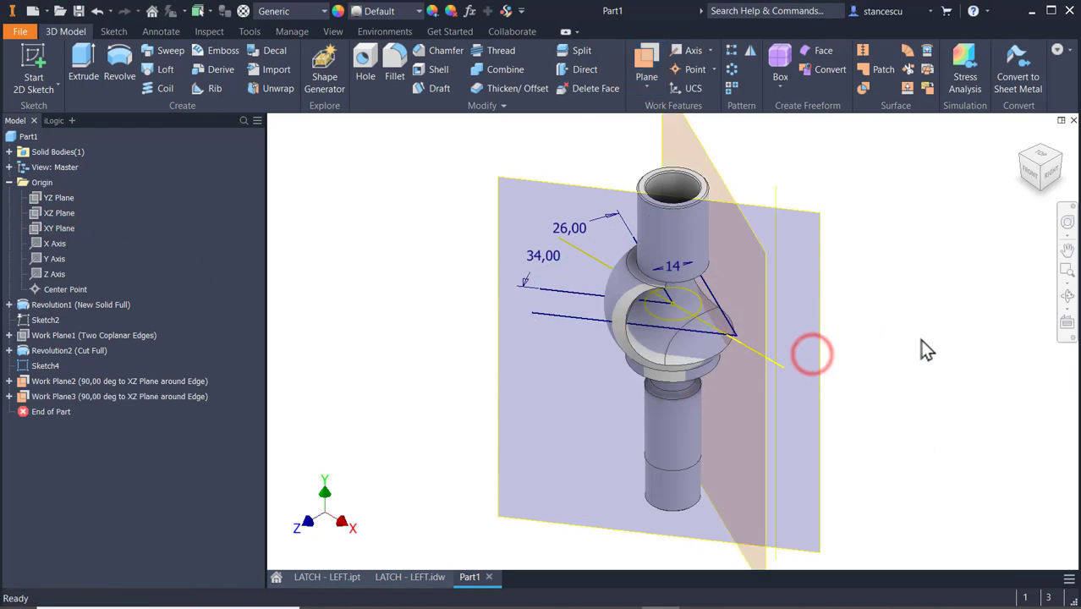
right_click(28, 369)
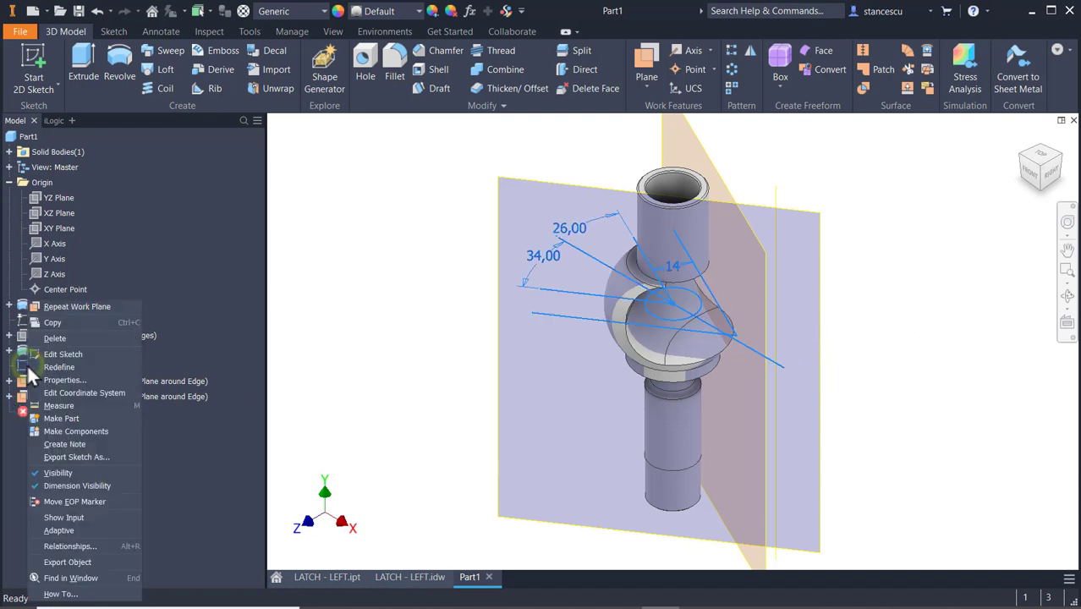
left_click(53, 474)
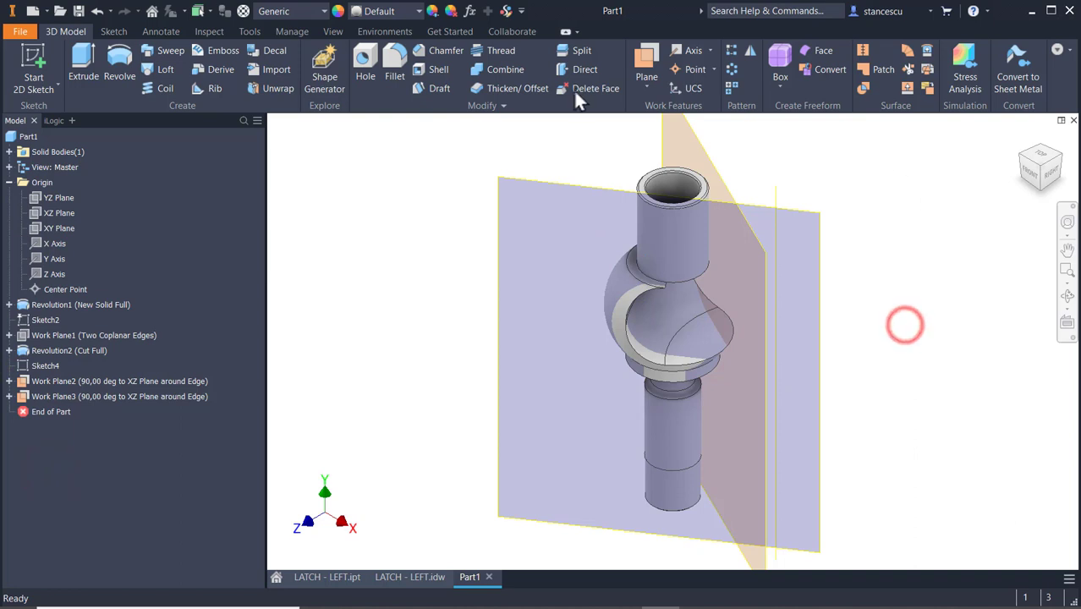
Split the solid with Work Plane2, keeping only the first side of the body.
left_click(568, 51)
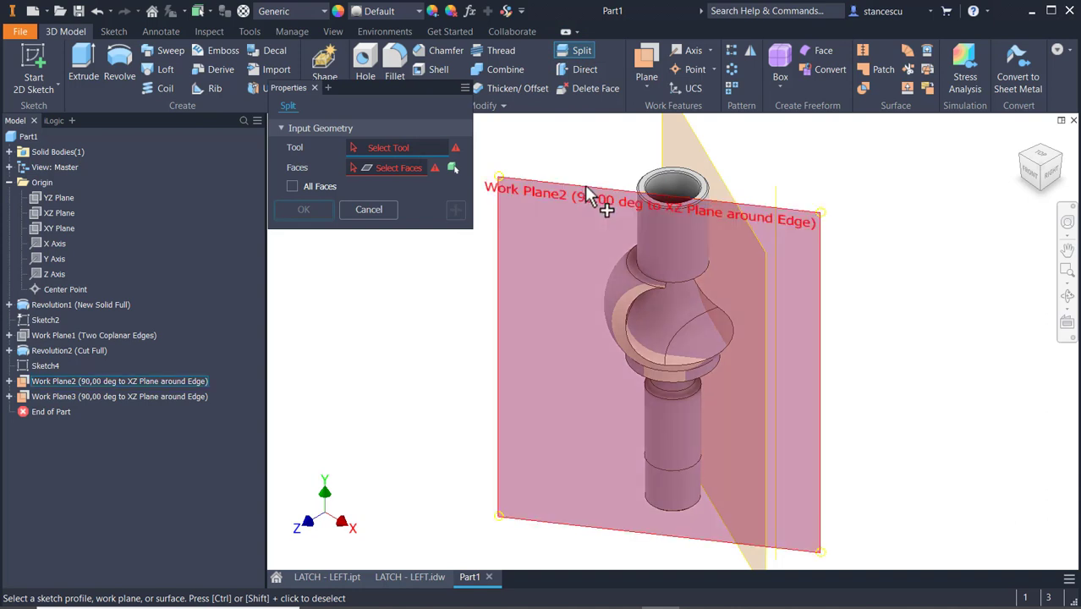
left_click(587, 196)
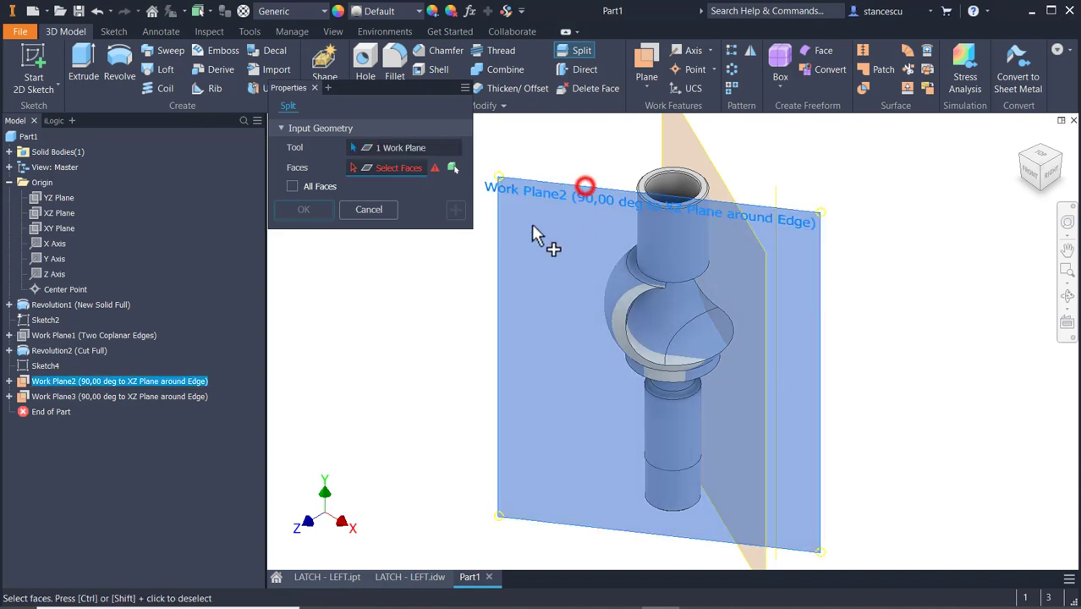
left_click(453, 167)
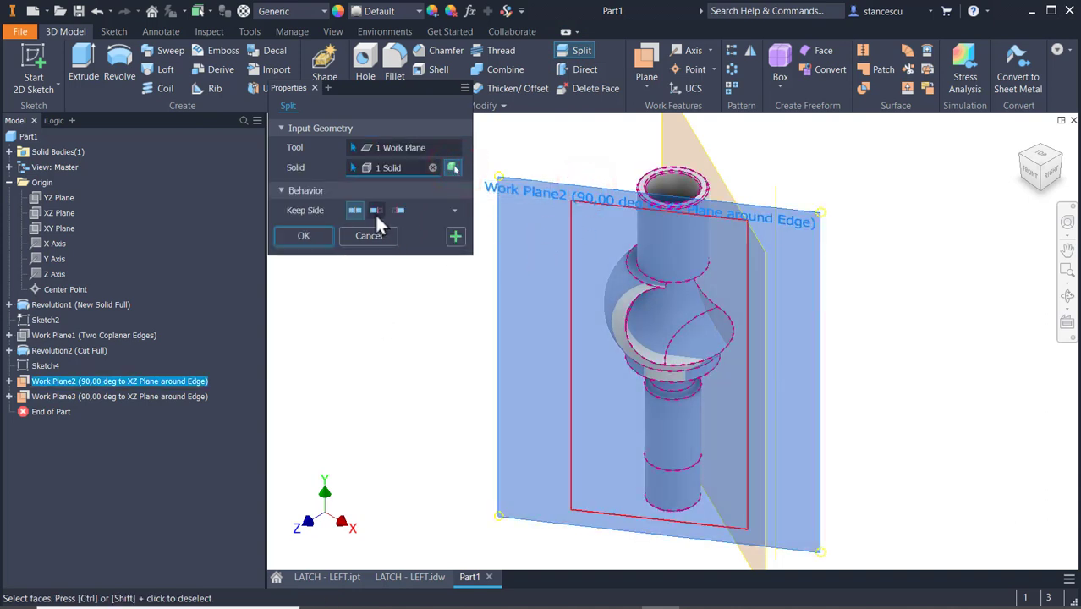
left_click(374, 210)
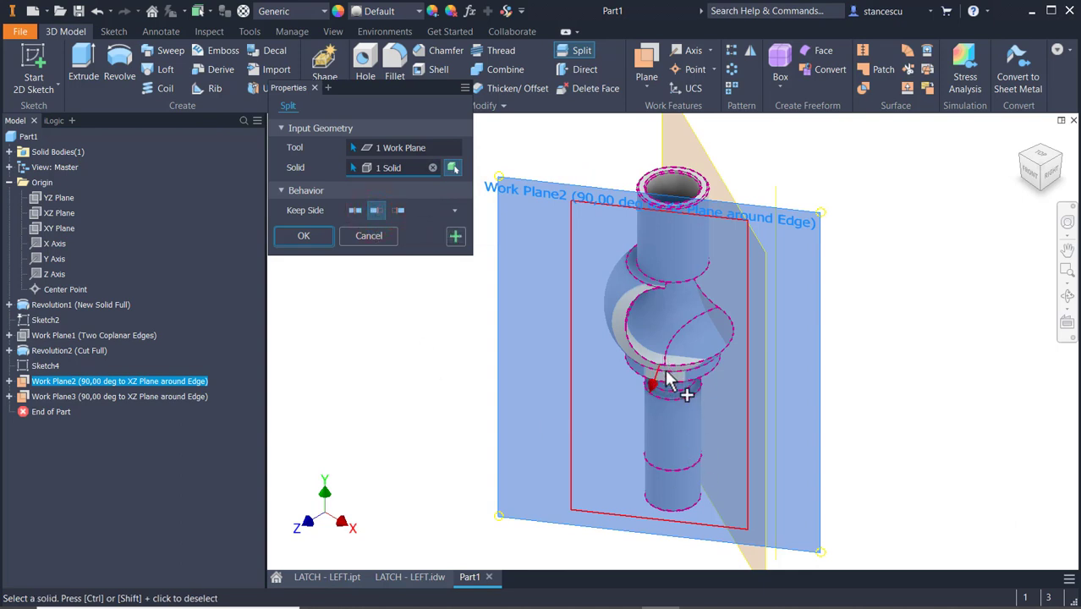
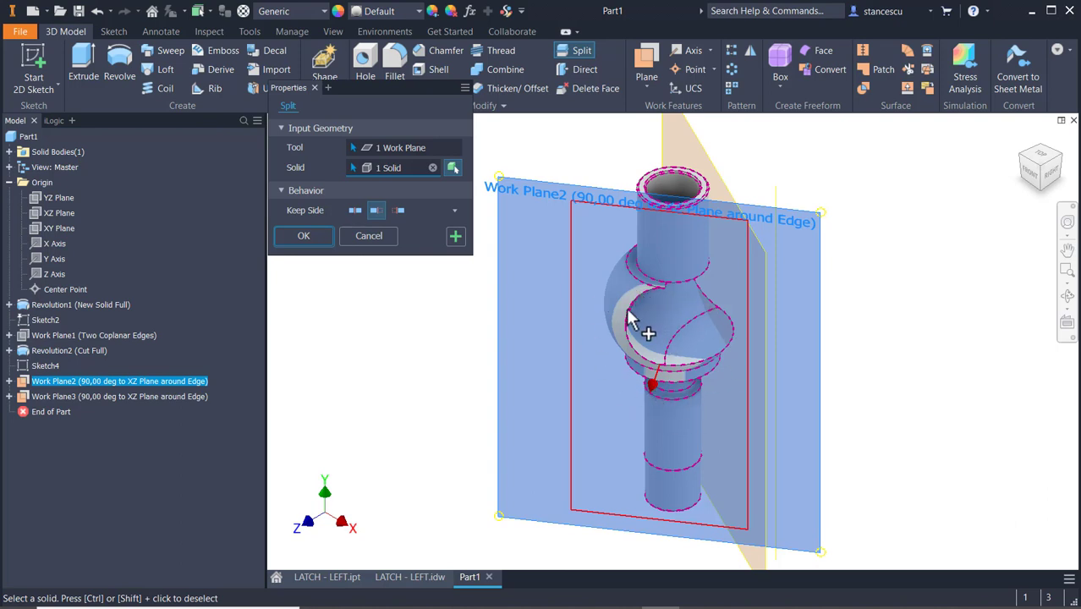
Apply the Work Plane2 split and trim the solid again with Work Plane3, keeping only the first side.
left_click(455, 238)
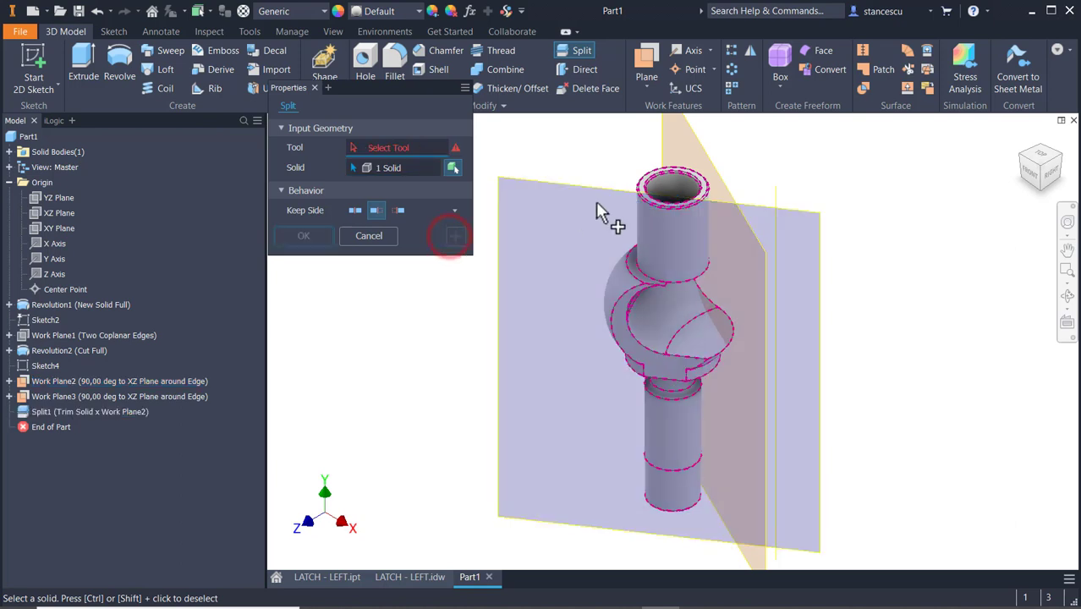
left_click(715, 168)
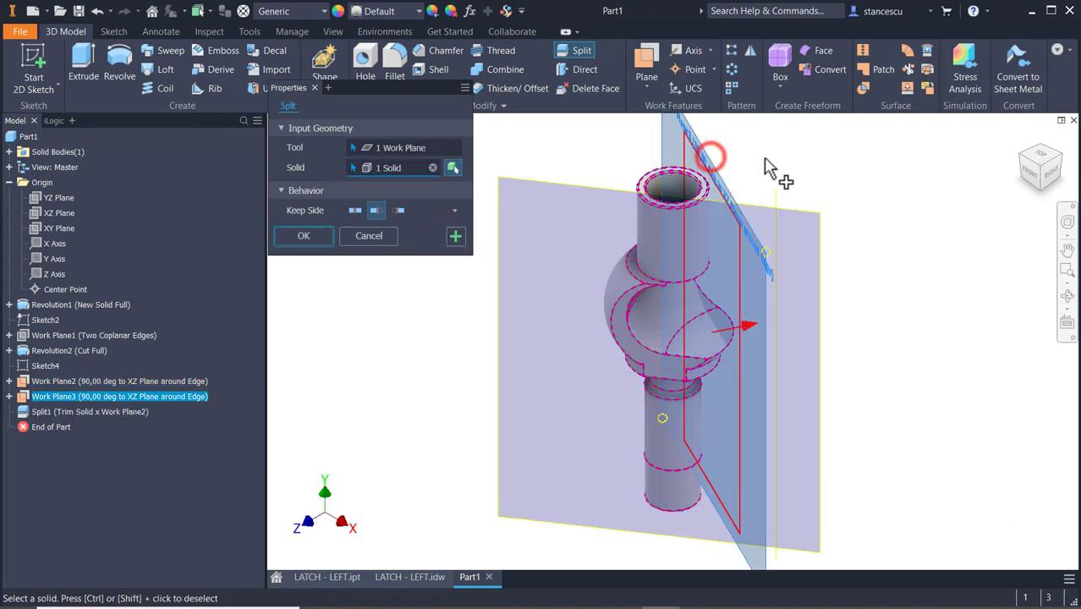
left_click(306, 240)
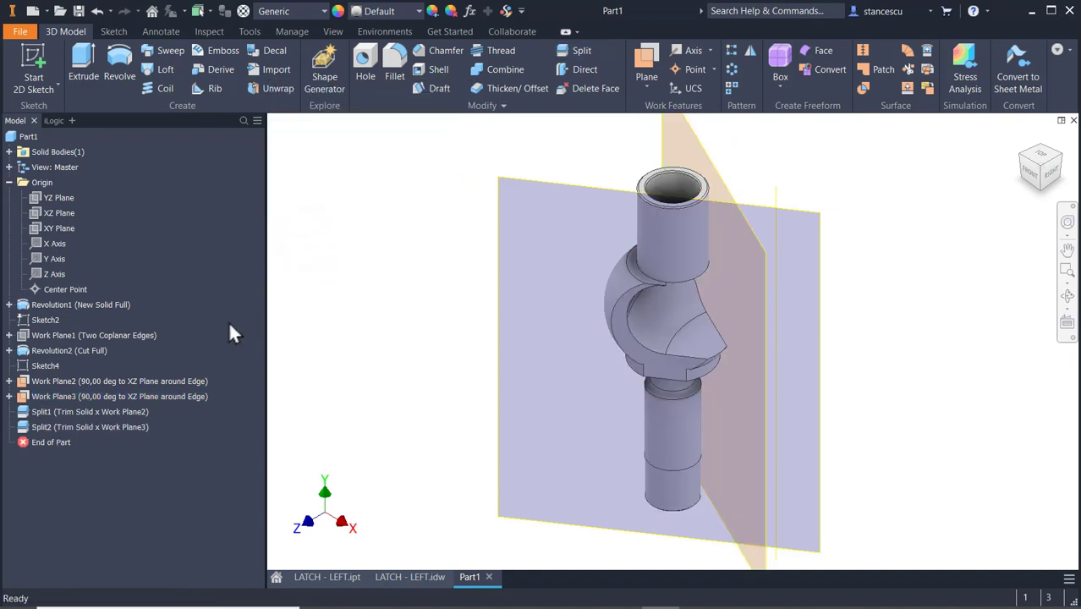
Hide Work Plane2 and Work Plane3 together.
left_click(49, 381)
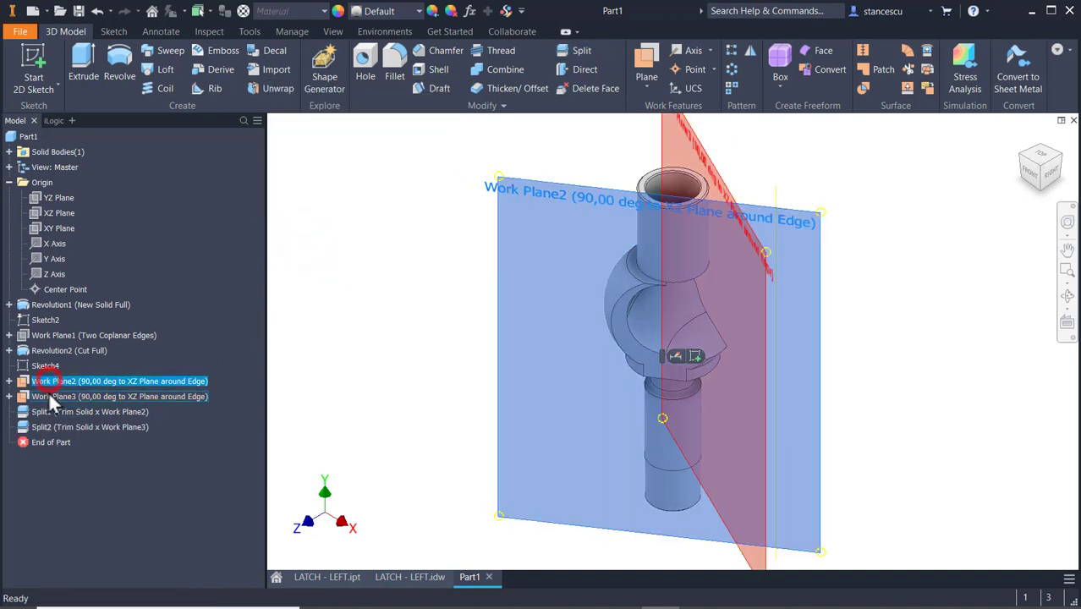
left_click(49, 396, "ctrl")
right_click(49, 395)
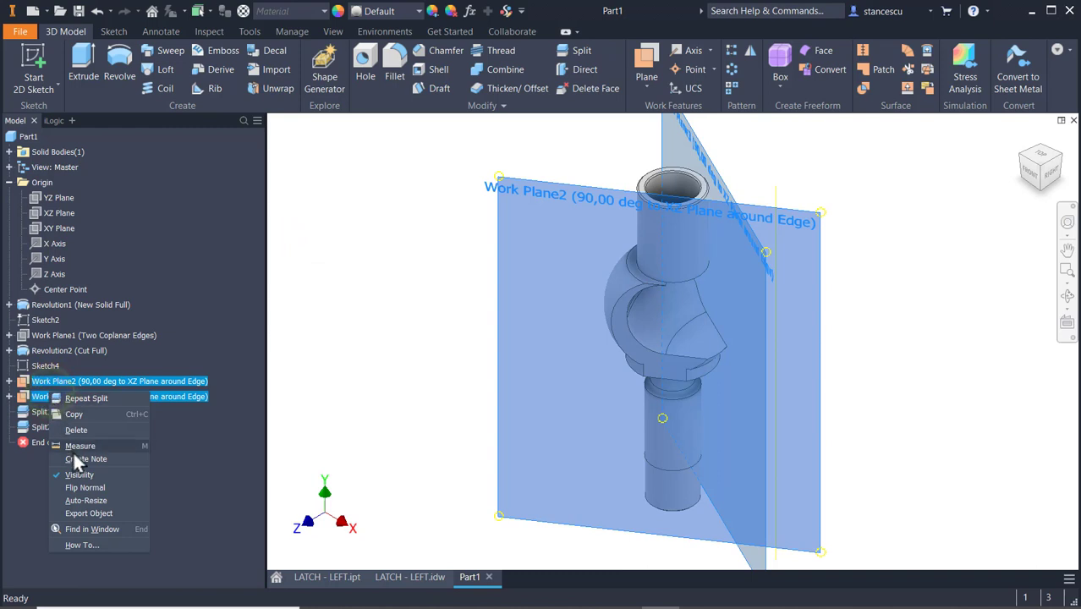
left_click(81, 475)
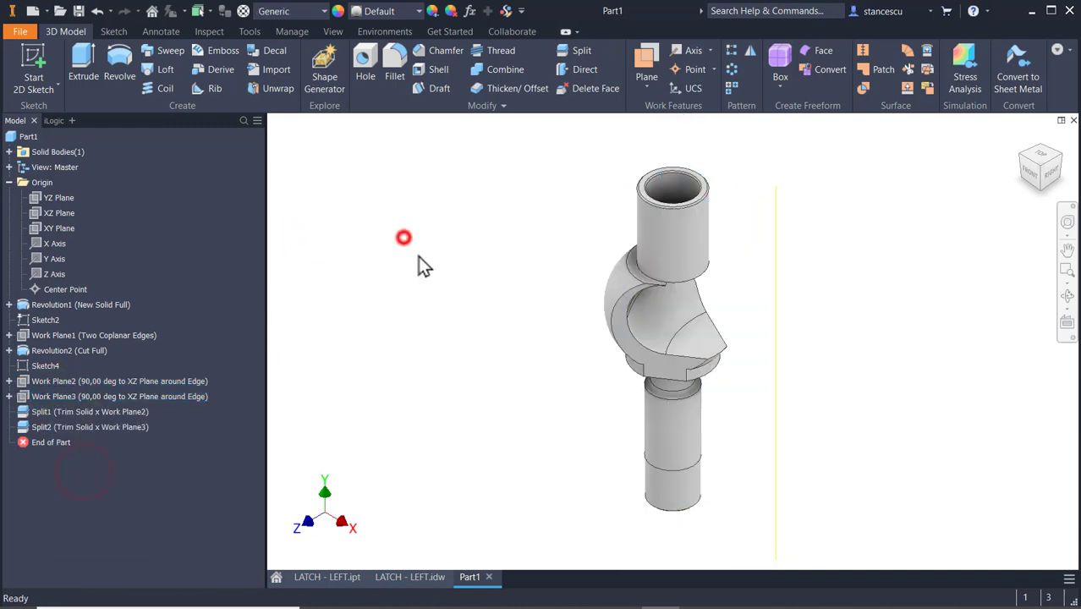
Check section A-A and the front view in the LATCH - LEFT drawing, and start a sketch on the collar's ring-shaped underside face in Part1.
scroll(712, 398, "up", 3)
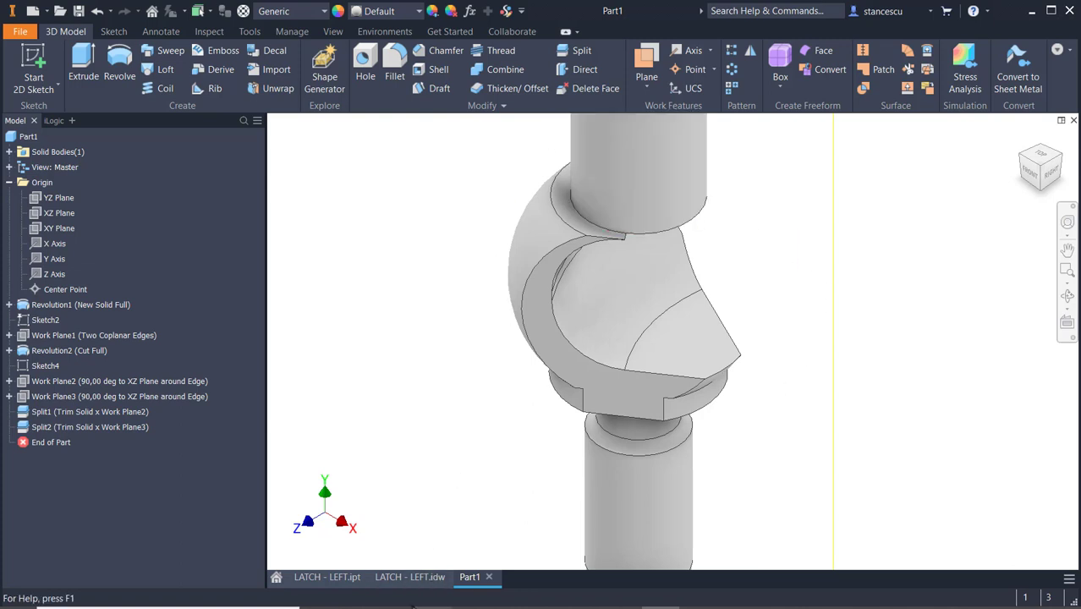
left_click(412, 577)
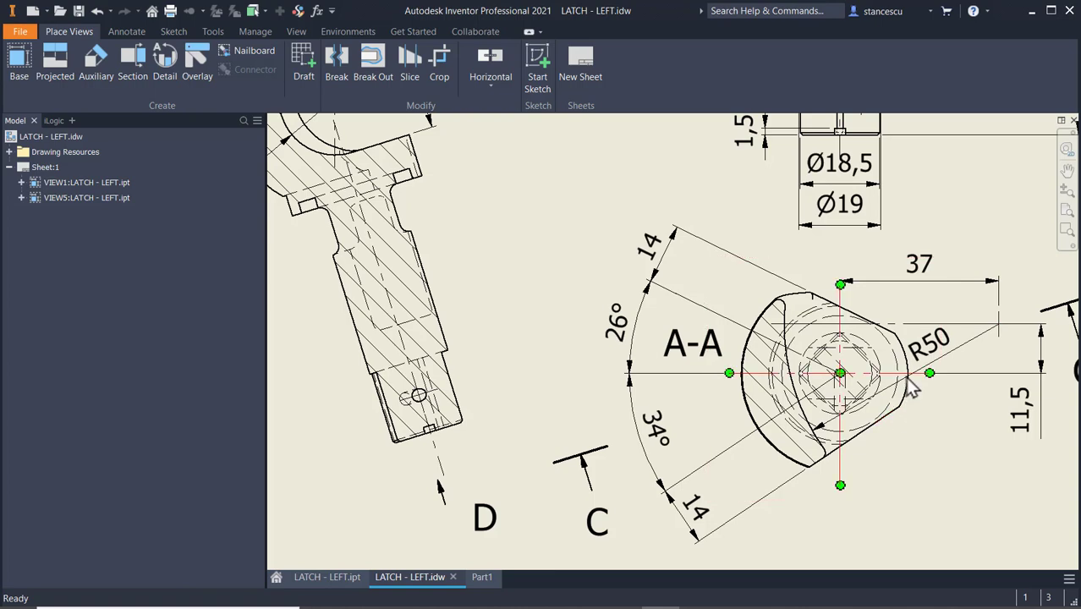
scroll(910, 404, "down", 2)
mouse_move(910, 405)
middle_mouse_down()
mouse_move(681, 363)
mouse_move(677, 543)
middle_mouse_up()
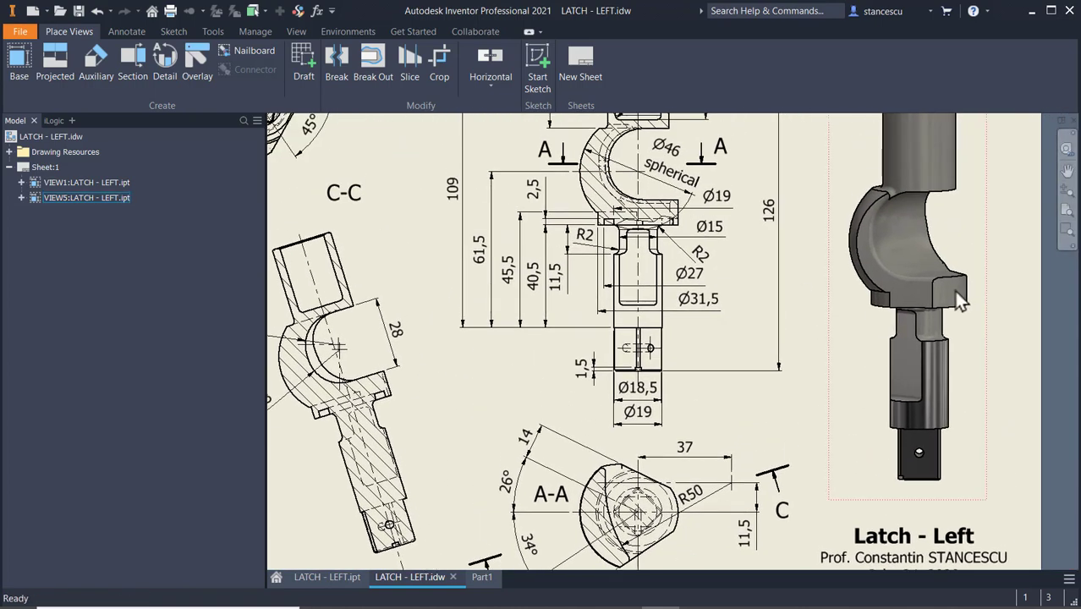
left_click(479, 578)
middle_click_drag(813, 459, 861, 385, "shift")
scroll(860, 386, "up", 2)
scroll(806, 371, "down", 3)
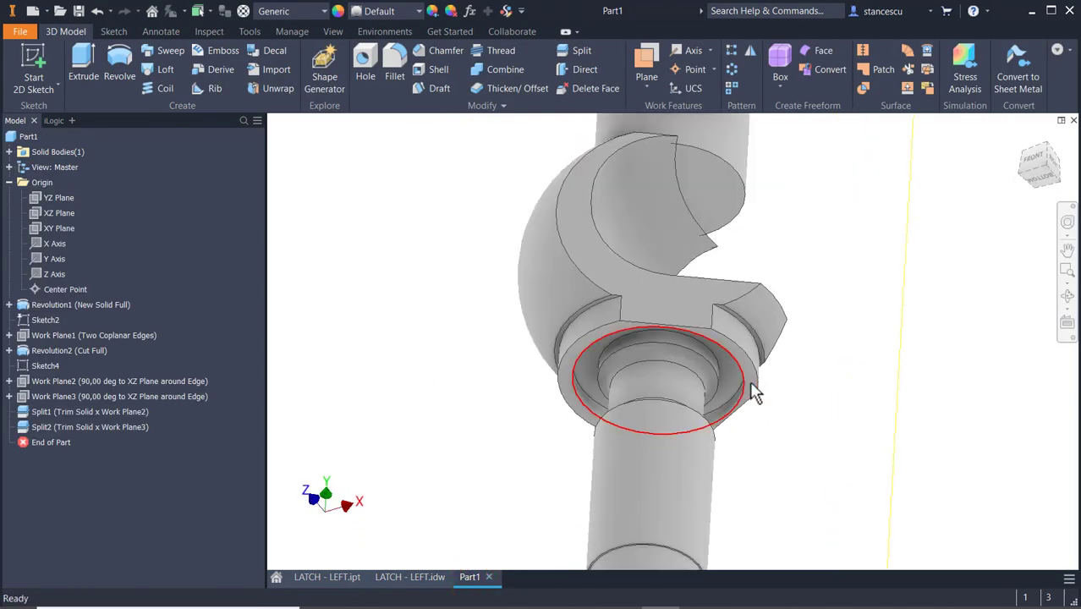
scroll(753, 385, "down", 2)
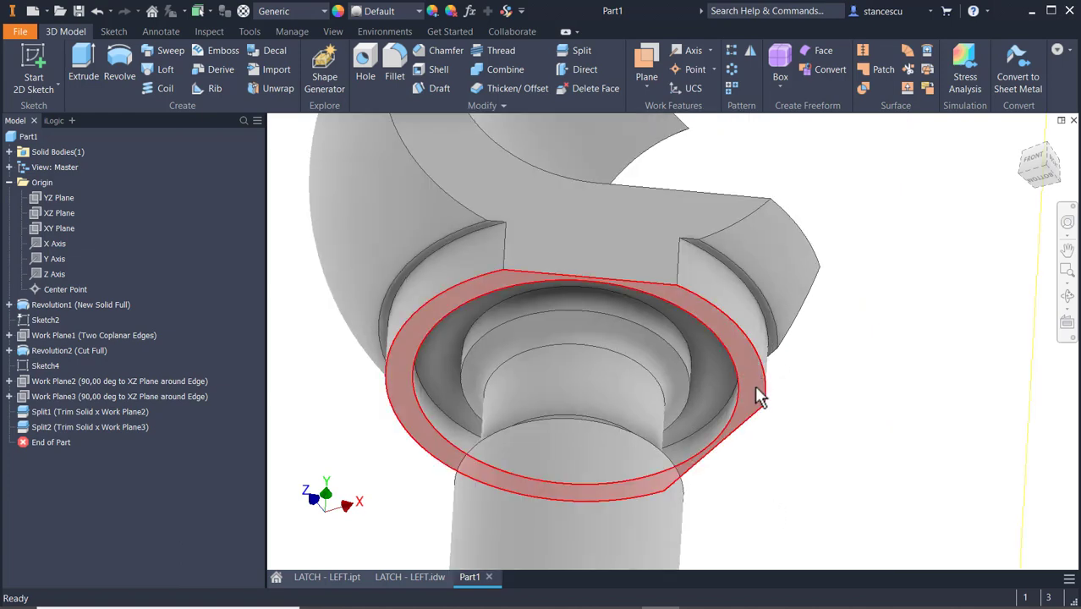
left_click(755, 385)
left_click(848, 378)
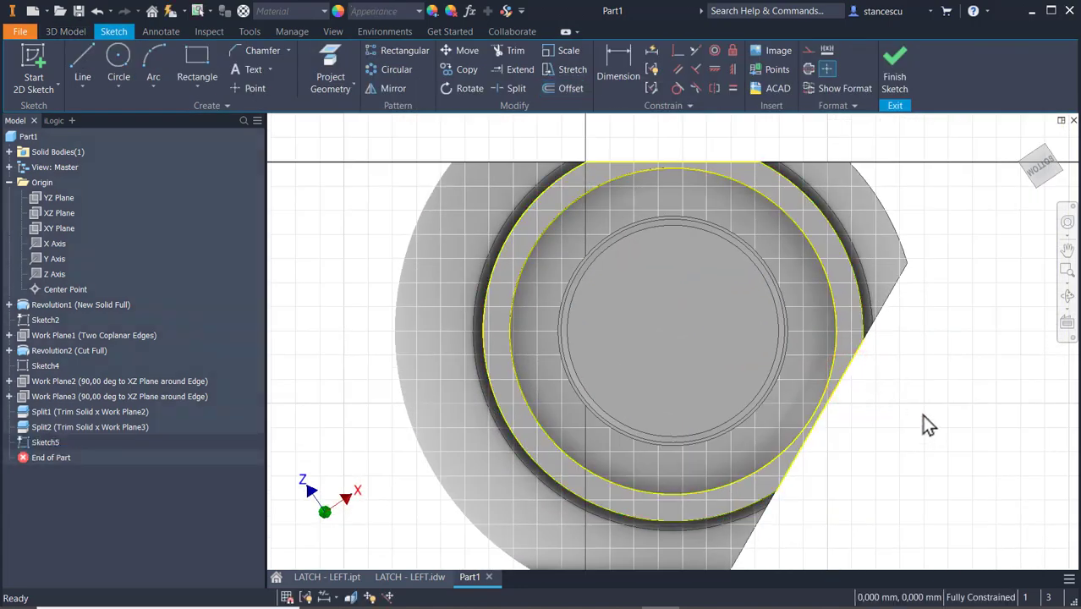
Convert all projected edges except the collar's outer arc on the positive X side to construction, and project the spherical body's outer arc beyond it.
scroll(615, 335, "up", 2)
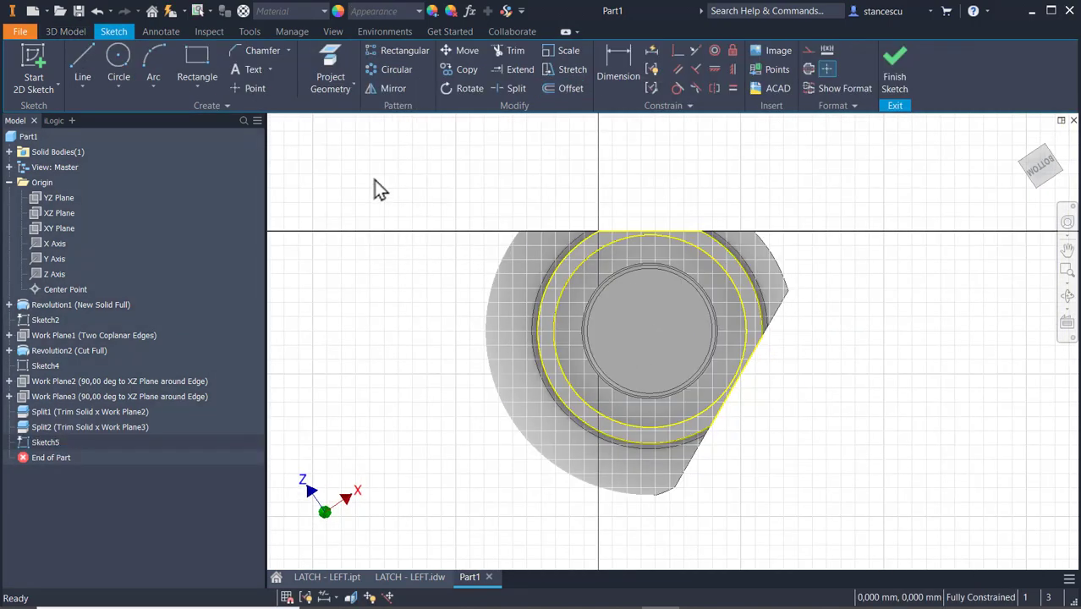
left_click_drag(428, 157, 807, 496)
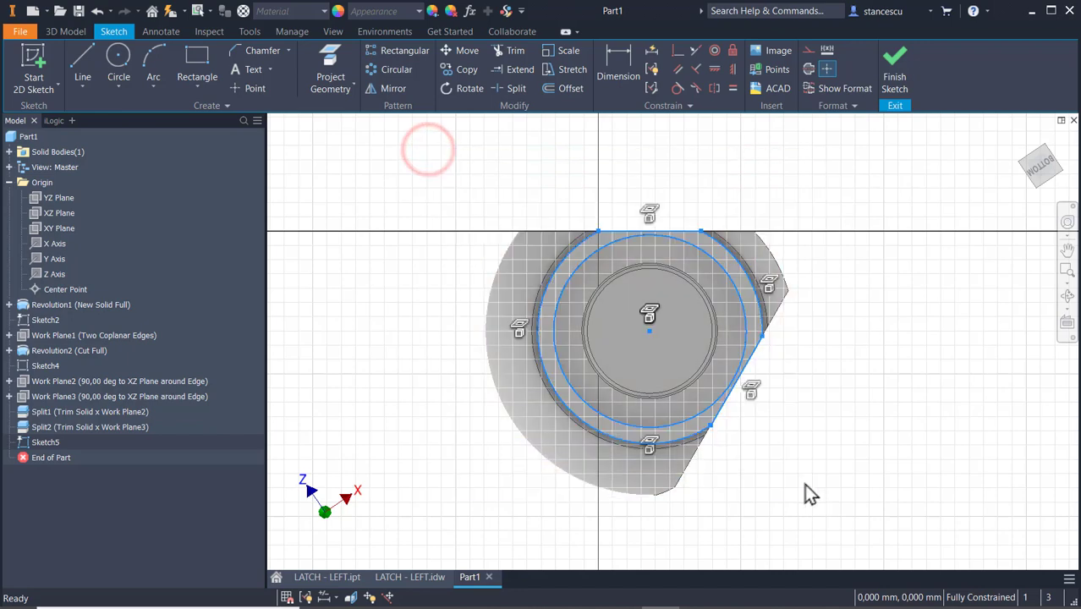
left_click(742, 270)
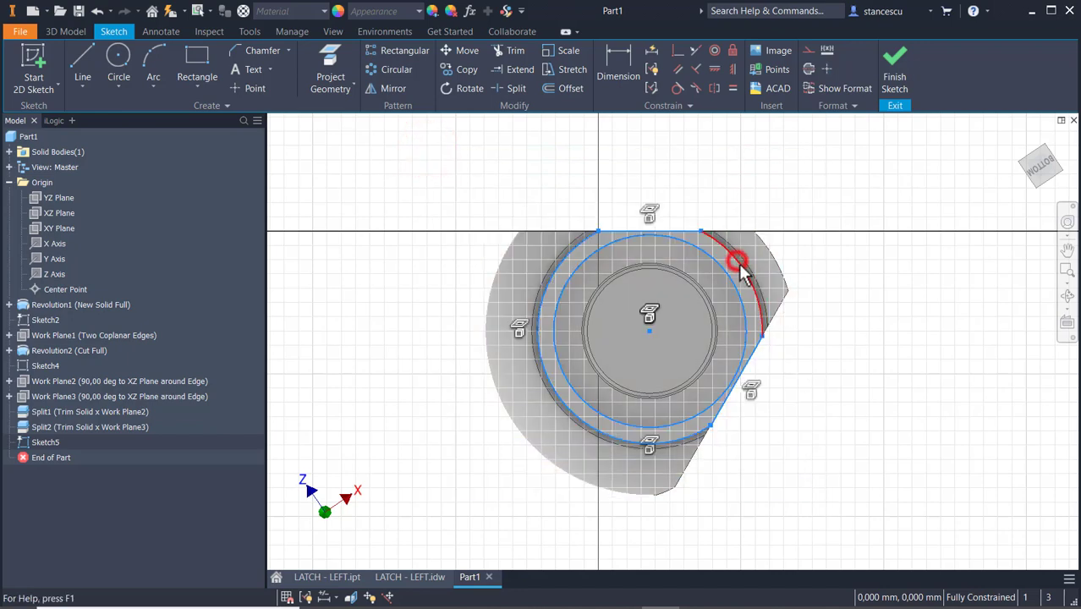
left_click(807, 49)
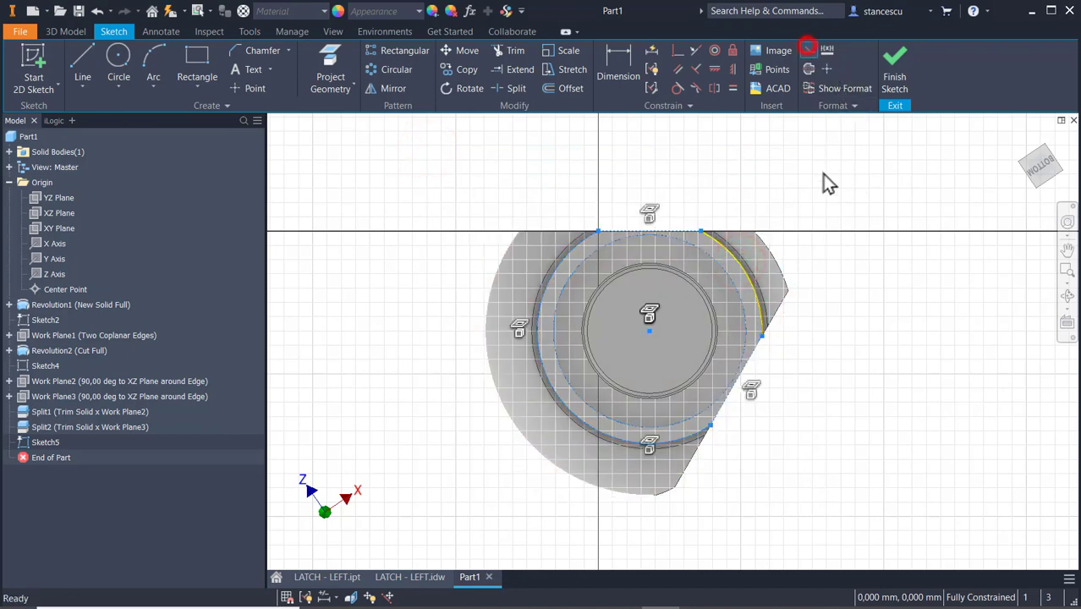
left_click(853, 145)
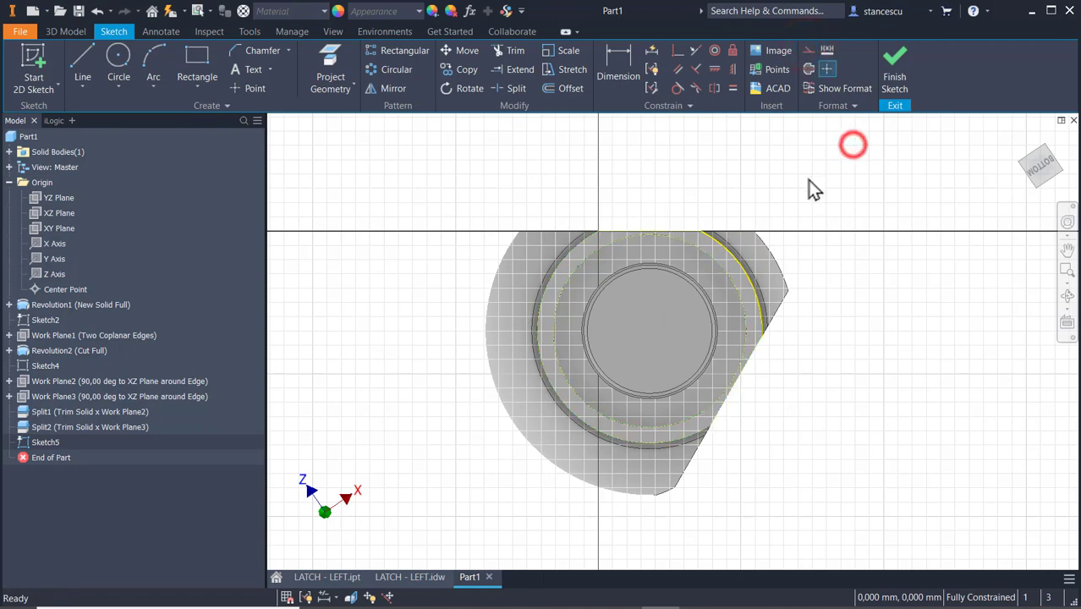
left_click(320, 64)
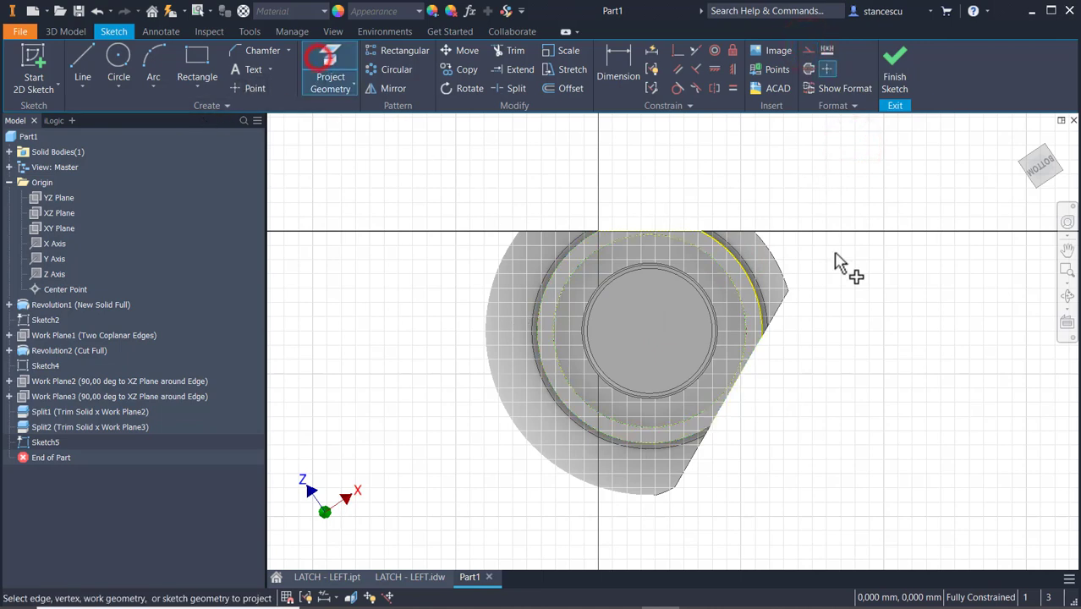
left_click(781, 262)
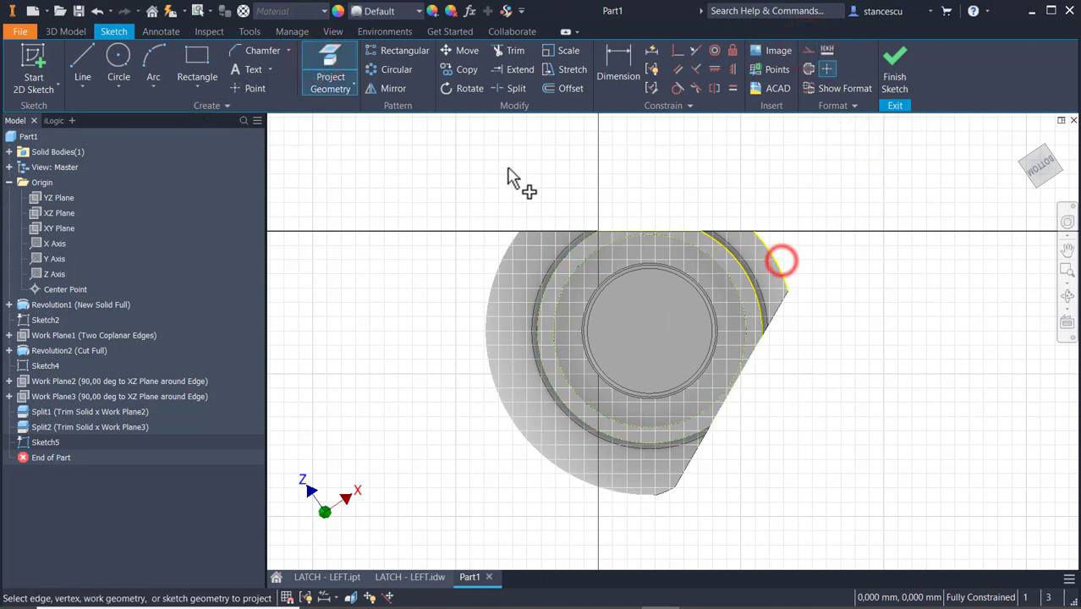
Join the ends of the collar arc and the outer arc with two lines to close the profile, and finish the sketch.
left_click(99, 74)
scroll(755, 273, "up", 5)
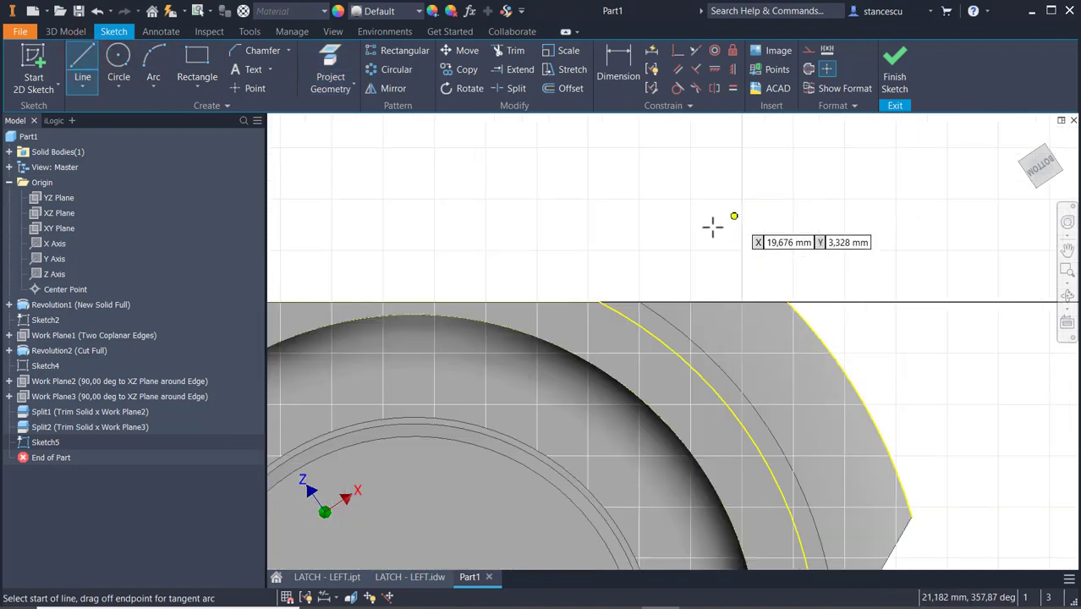
left_click(600, 301)
left_click(785, 300)
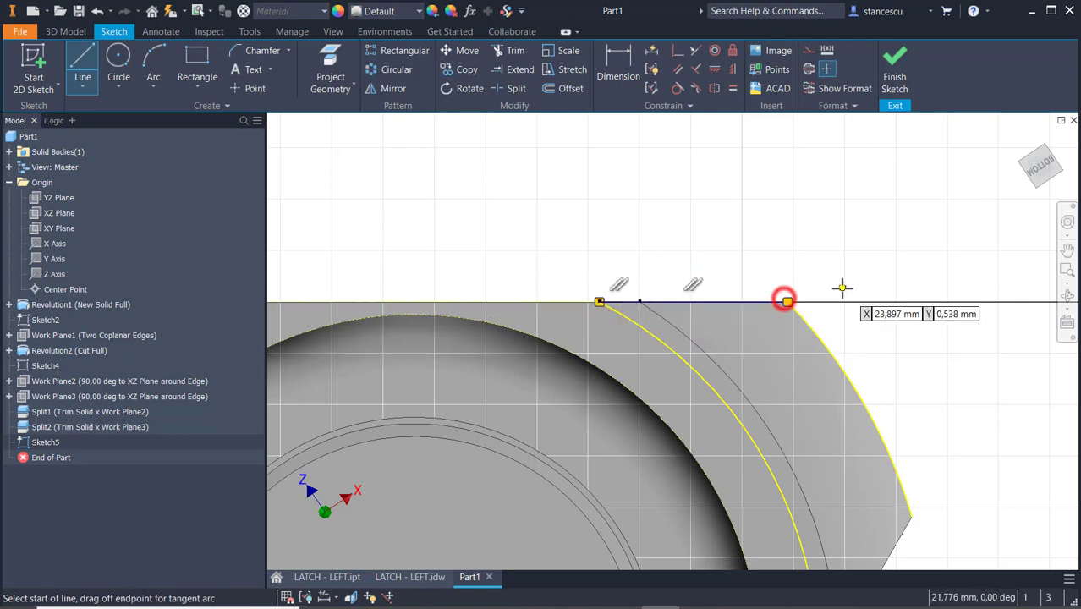
middle_click_drag(858, 213, 826, 62)
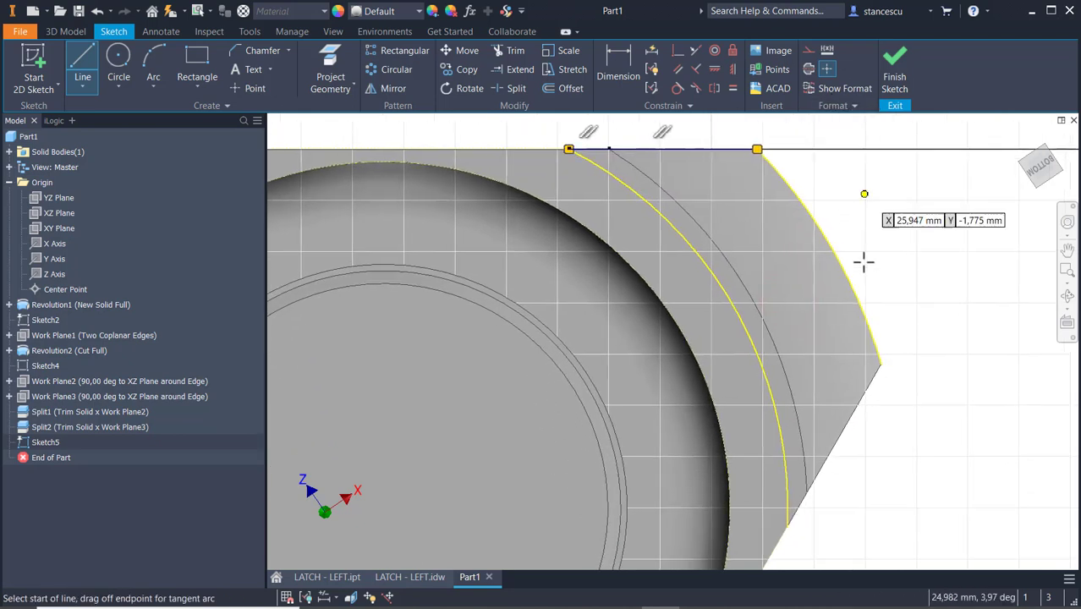
left_click(786, 527)
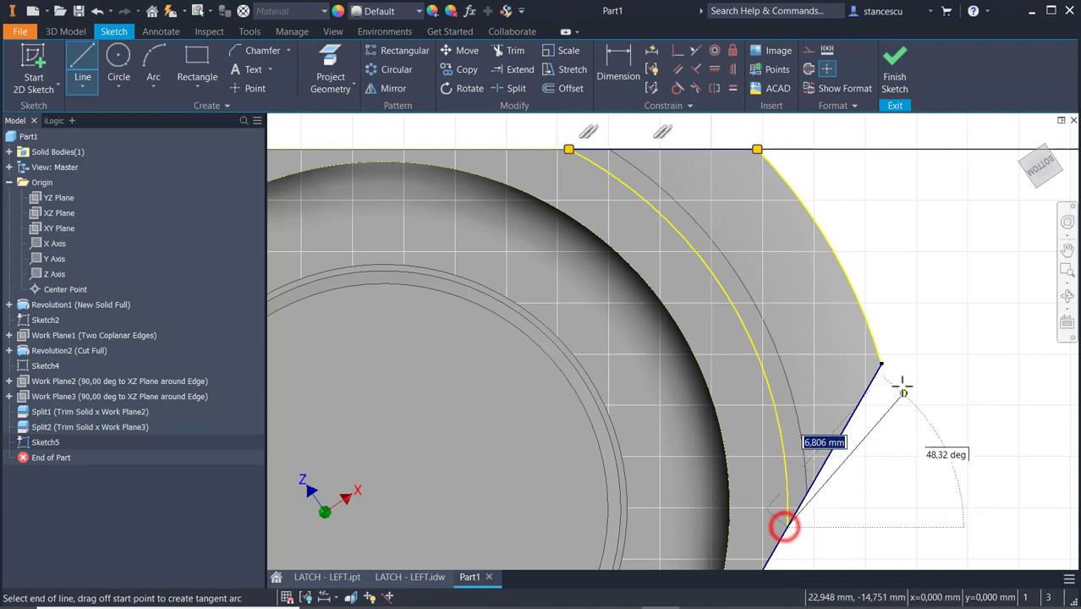
left_click(881, 362)
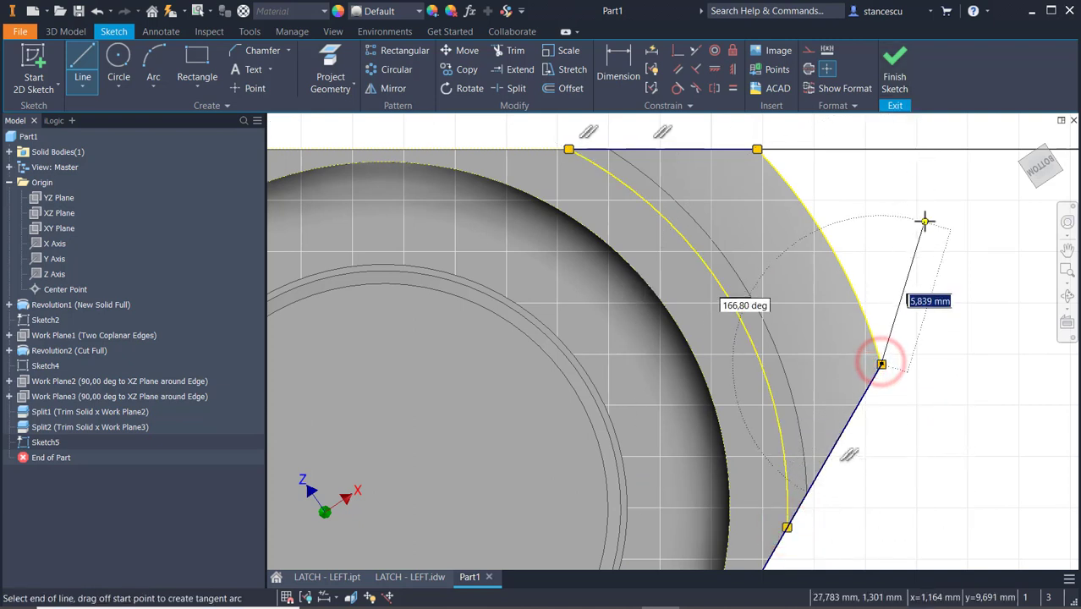
key("Escape")
left_click(895, 71)
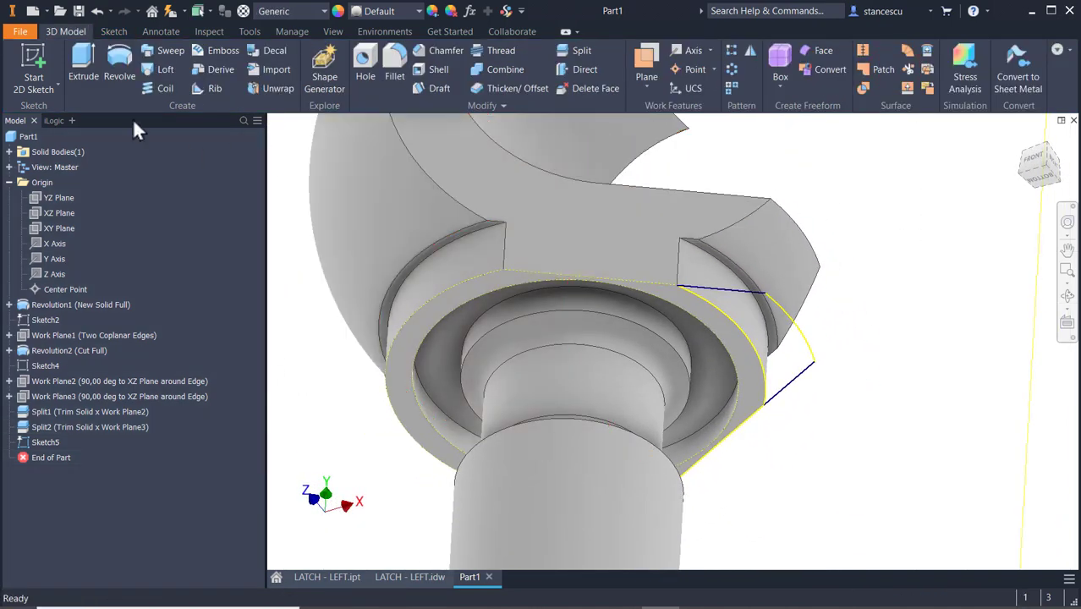
Extrude the closed profile as a cut through all toward the upper cylinder, removing the material outside the collar arc.
left_click(88, 54)
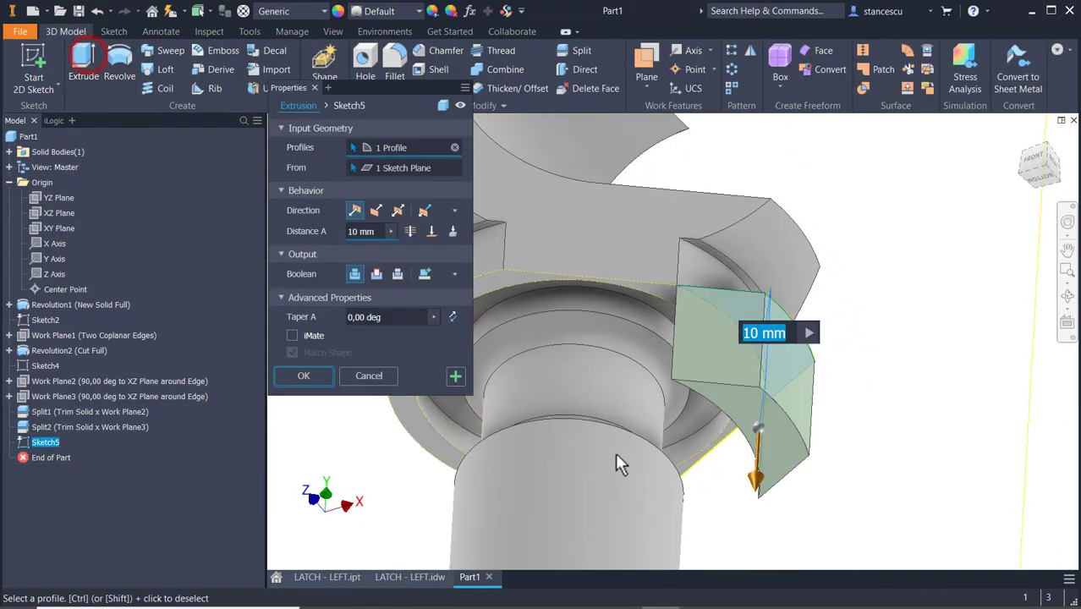
left_click(373, 275)
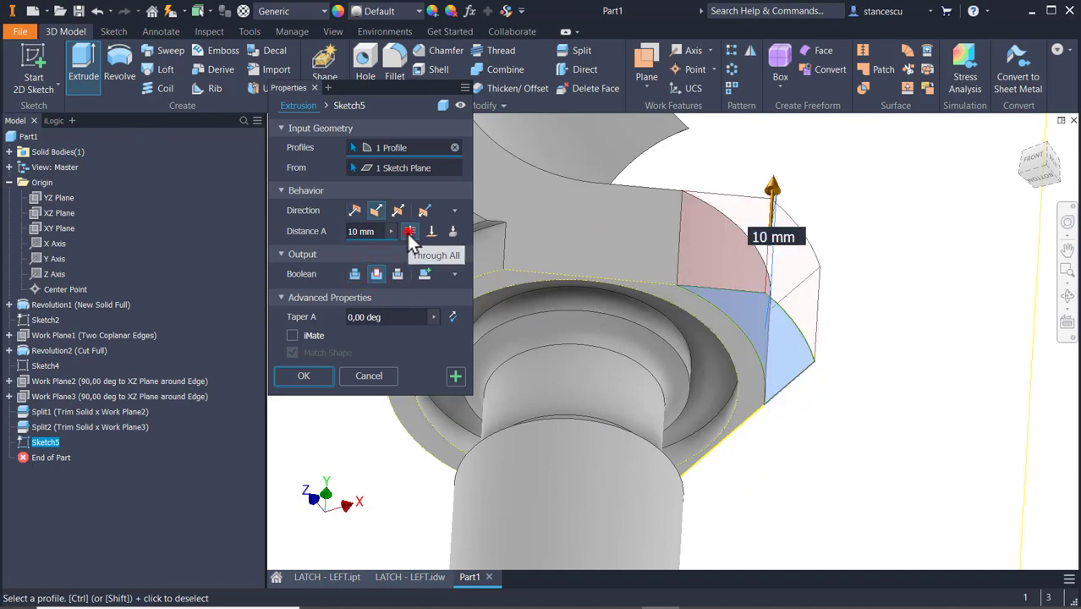
left_click(409, 231)
scroll(884, 235, "down", 3)
middle_click_drag(886, 237, 886, 520)
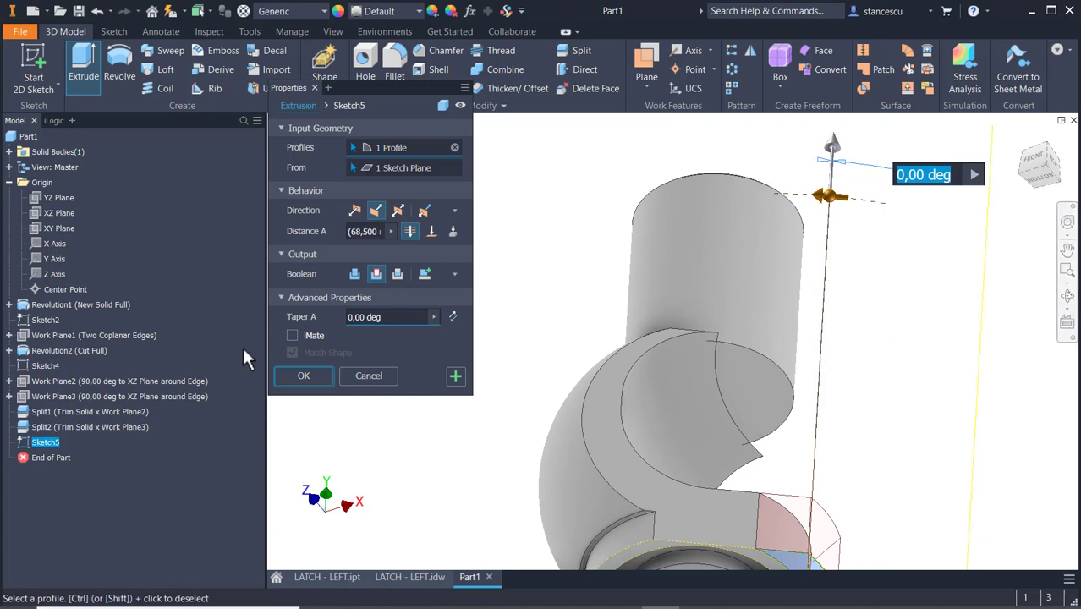
left_click(303, 378)
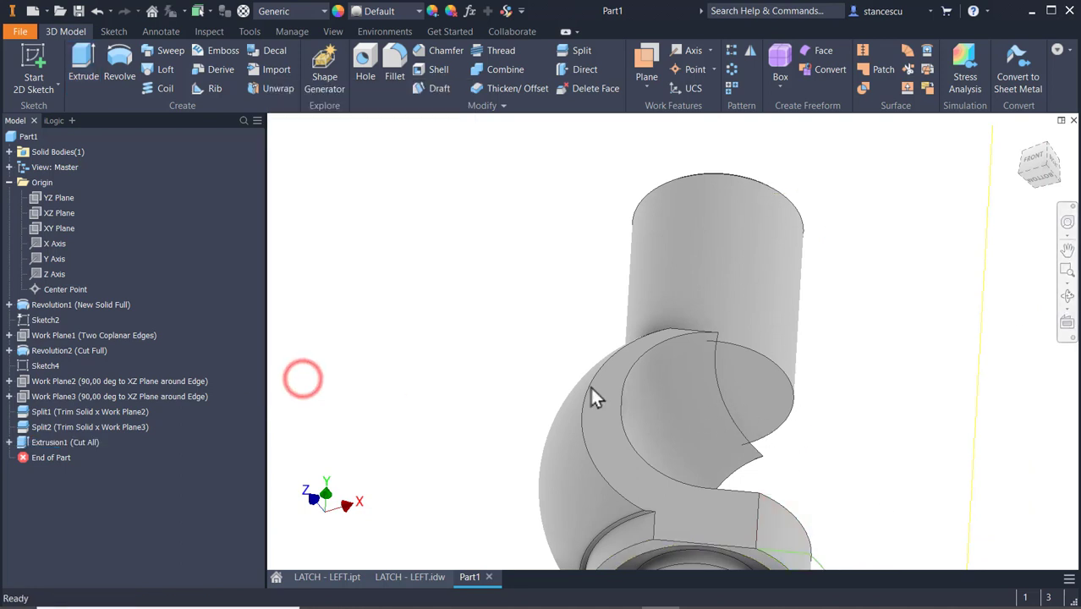
Check the lower shank's flat dimensions and section B-B in the LATCH - LEFT drawing.
key("F6")
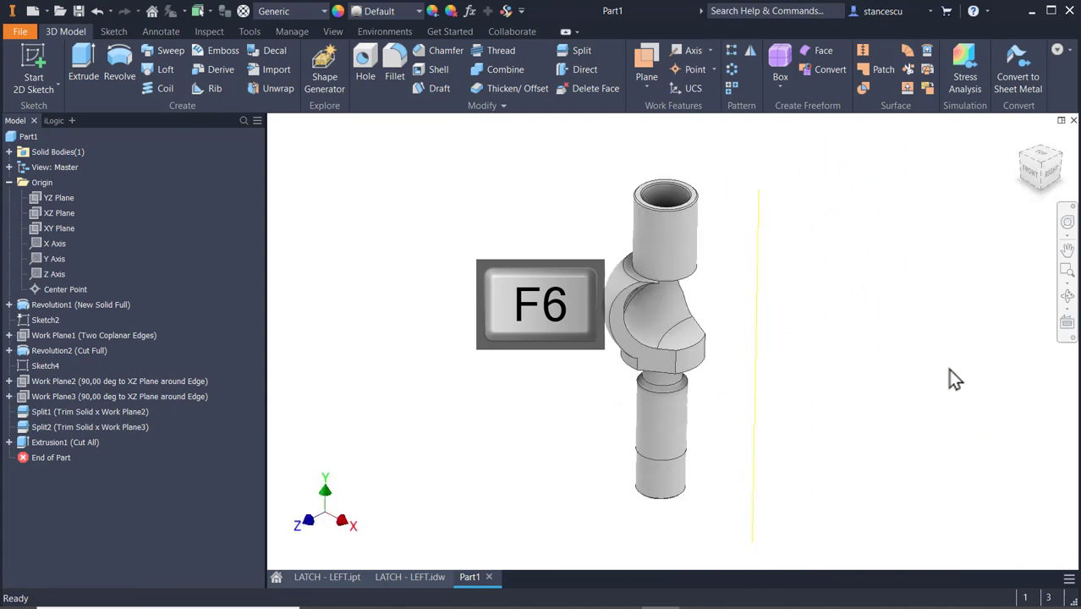
left_click(397, 582)
middle_click_drag(463, 380, 872, 347)
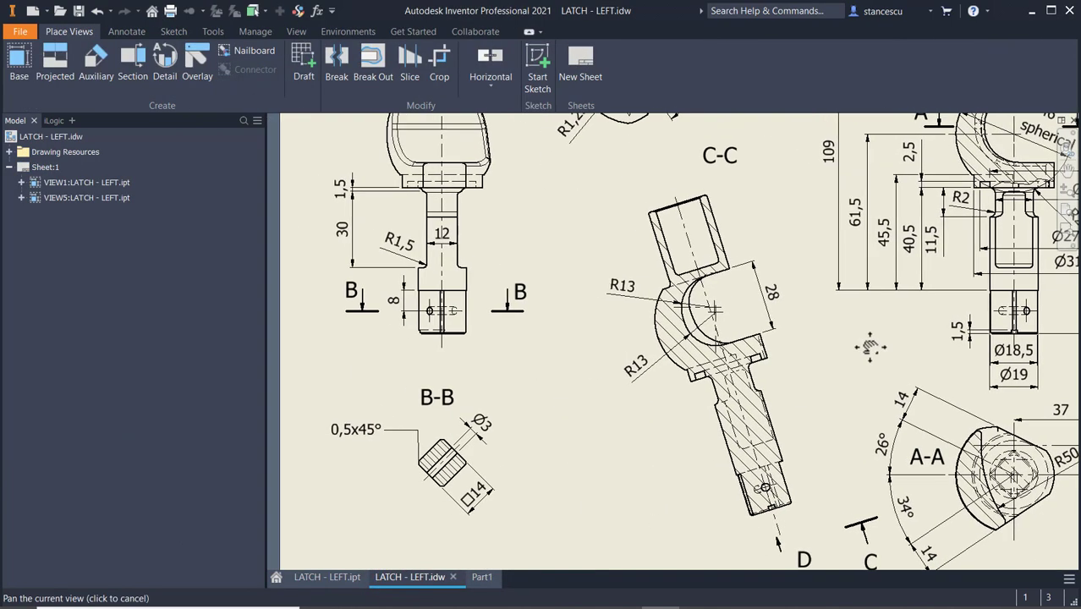
left_click(363, 297)
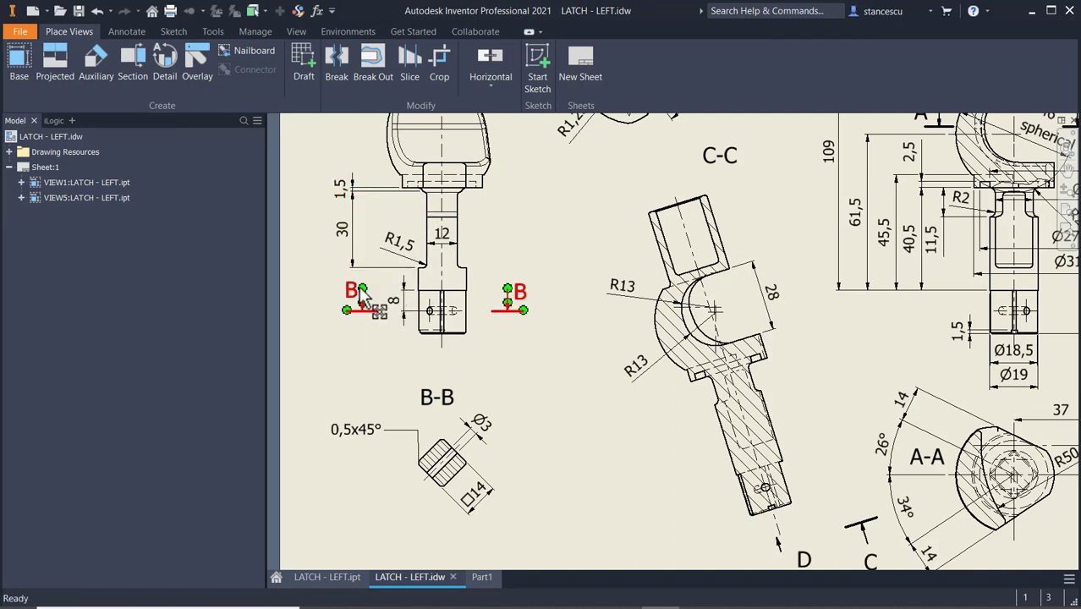
scroll(379, 208, "down", 3)
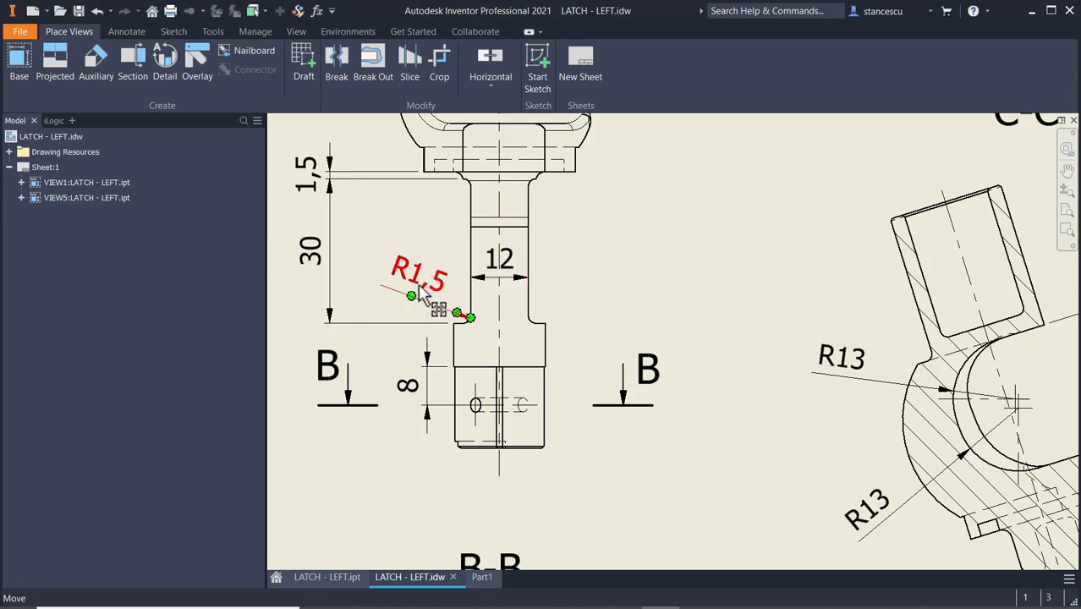
Return to Part1, start a sketch on the origin YZ plane, and slice the graphics at the sketch plane.
left_click(485, 581)
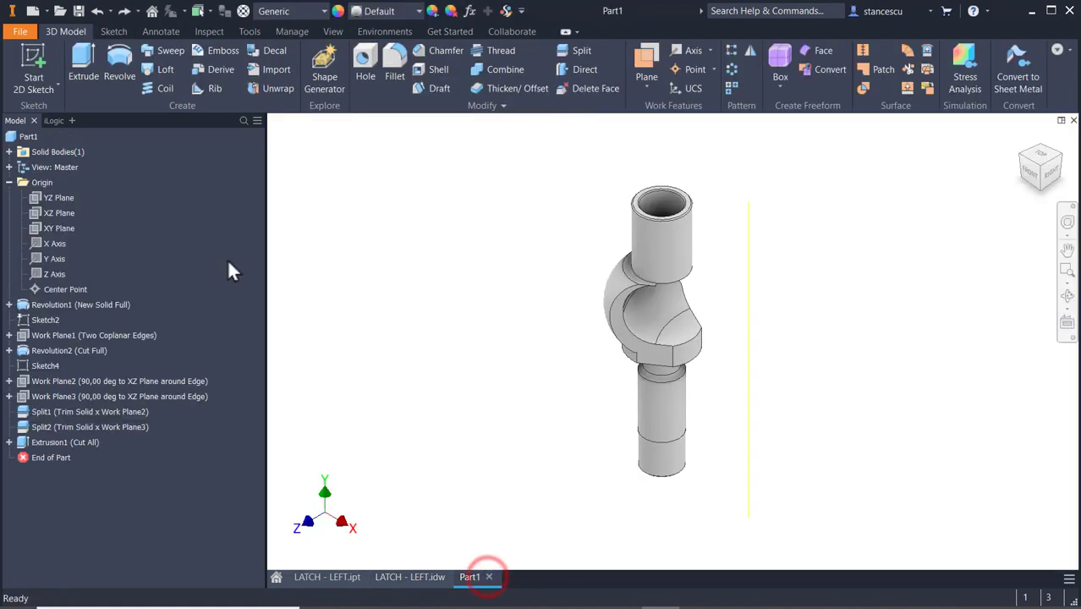
left_click(64, 200)
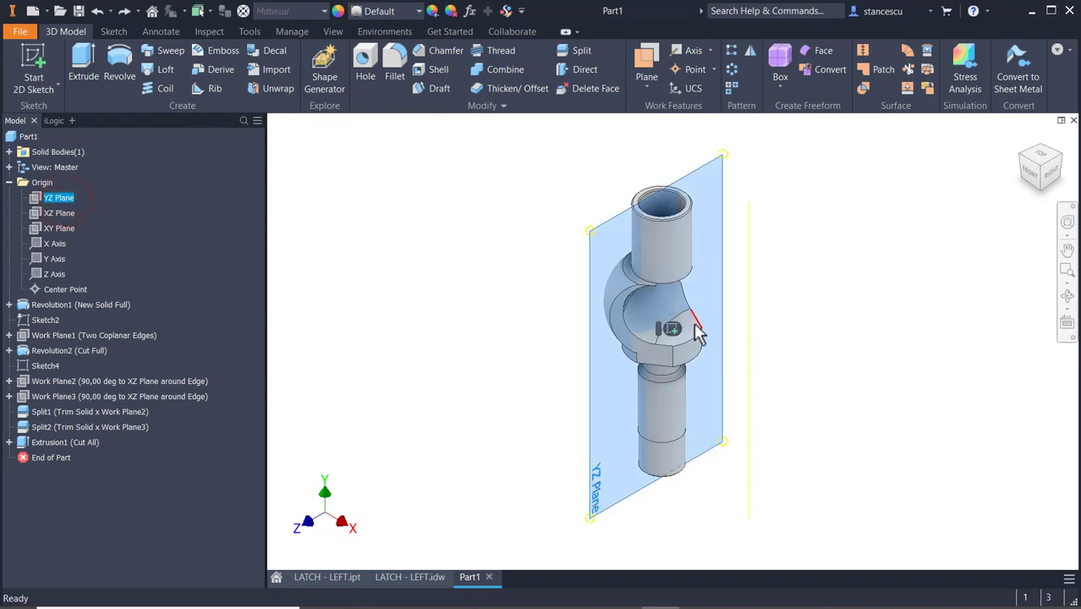
left_click(668, 328)
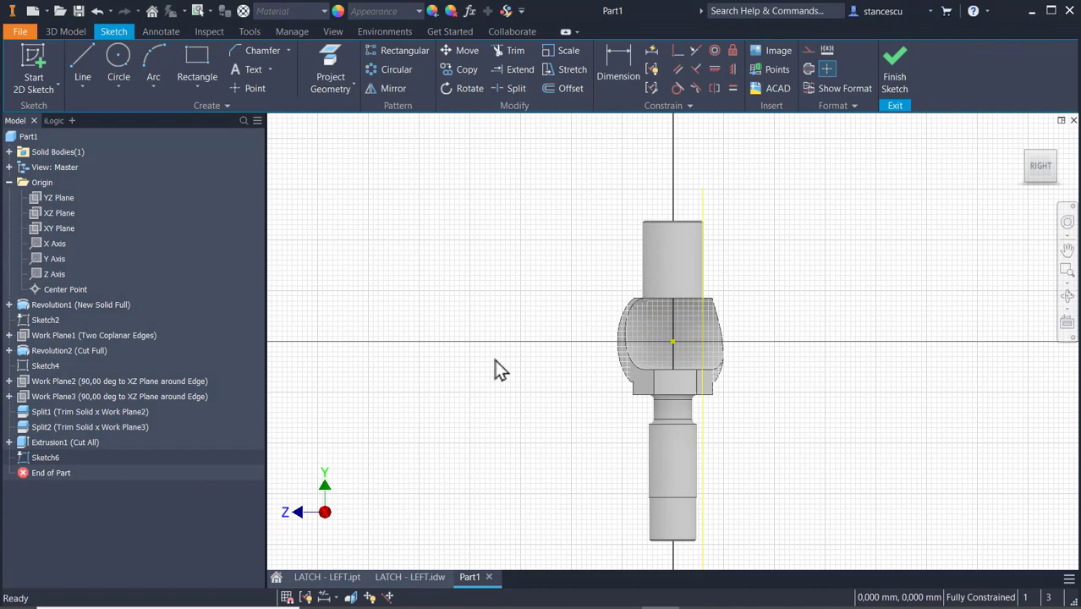
key("F7")
middle_click_drag(516, 453, 568, 277)
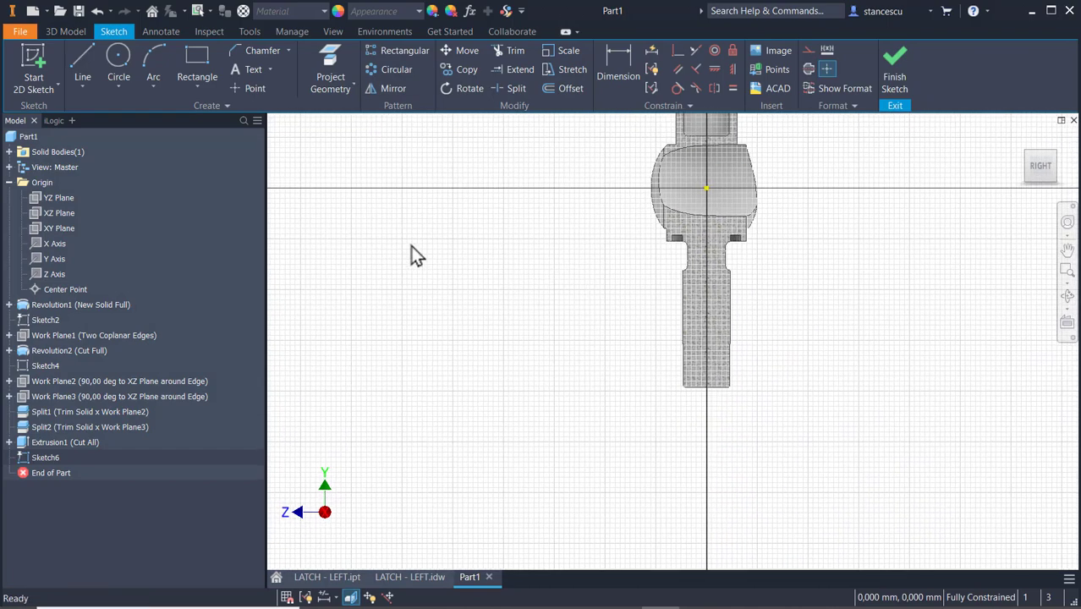
Sketch a rectangle about 36 mm high on the shank's positive Z side, and fillet its two shank-side corners with a 2 mm radius.
left_click(204, 57)
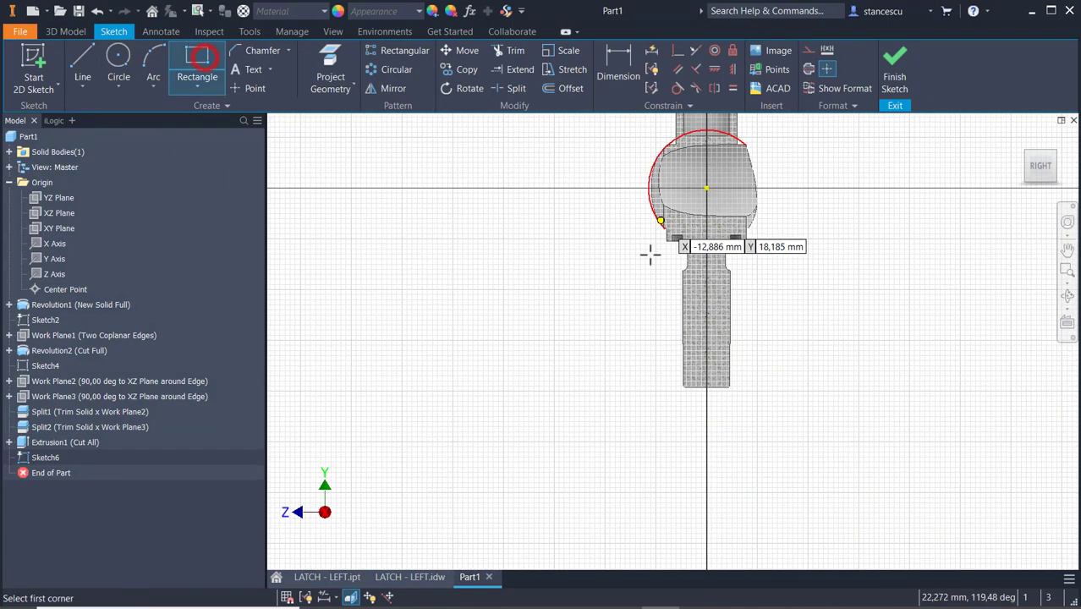
left_click(601, 258)
left_click(648, 348)
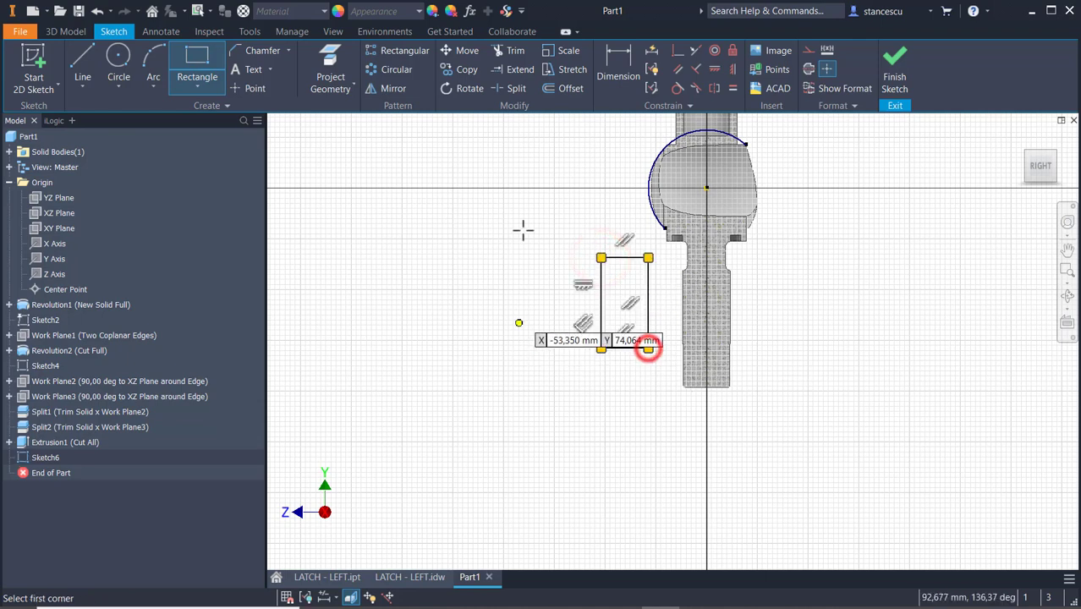
left_click(616, 67)
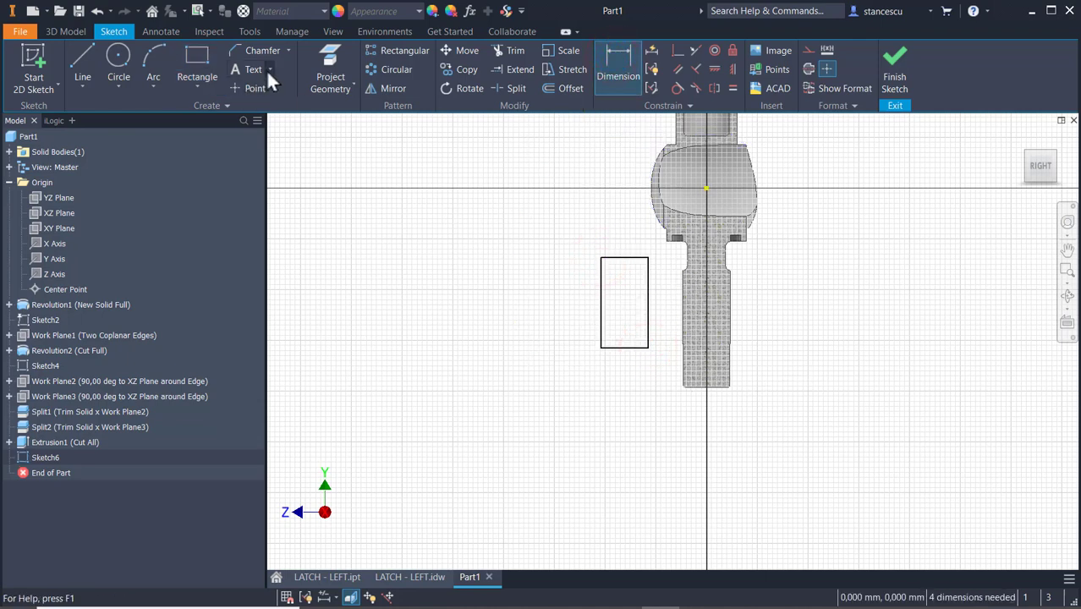
left_click(289, 50)
left_click(282, 76)
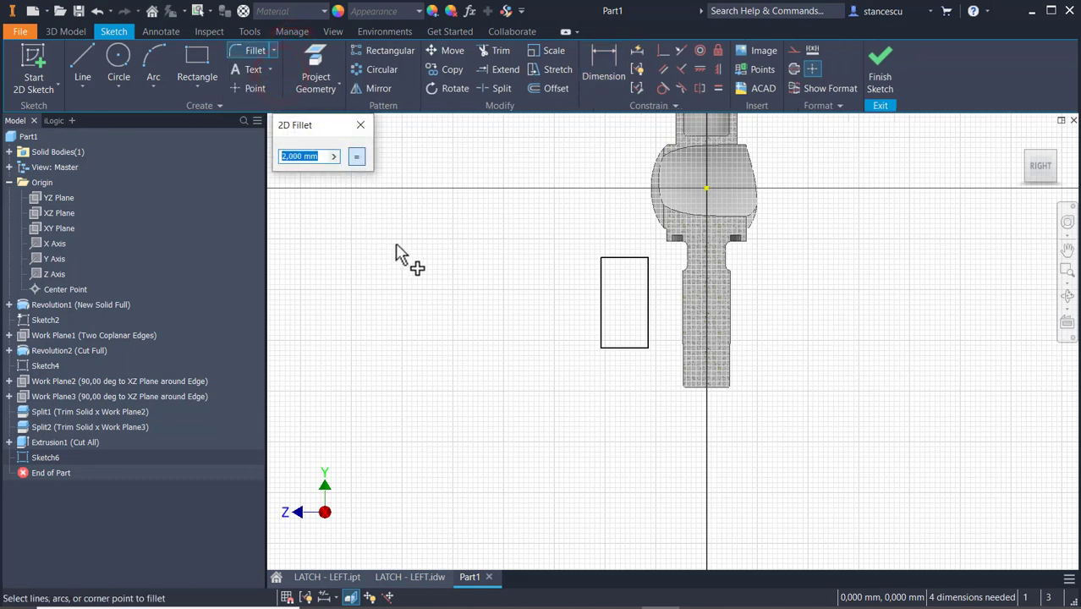
left_click(648, 258)
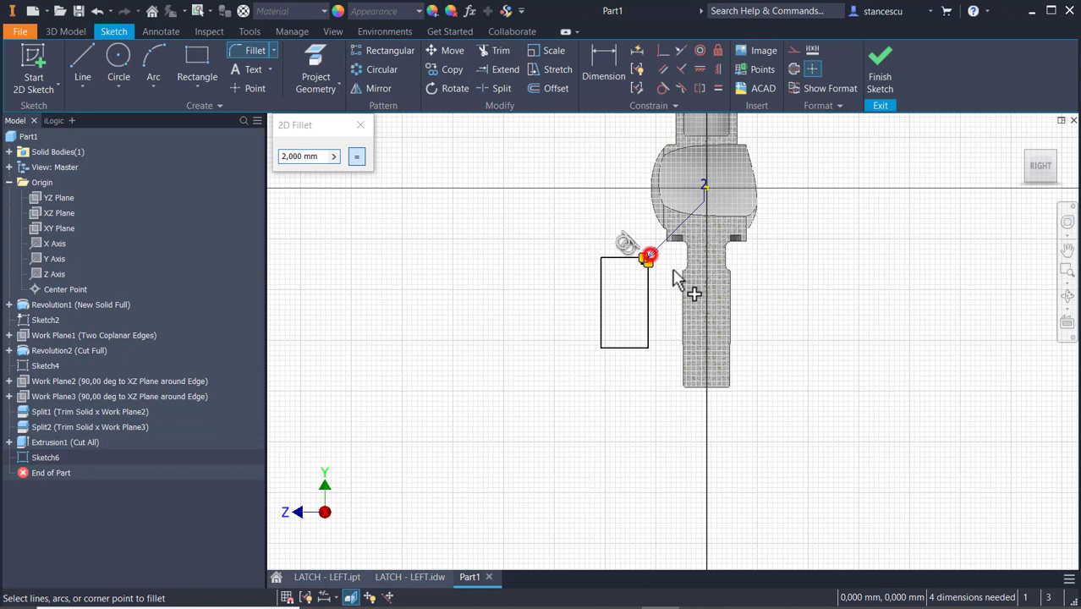
left_click(649, 346)
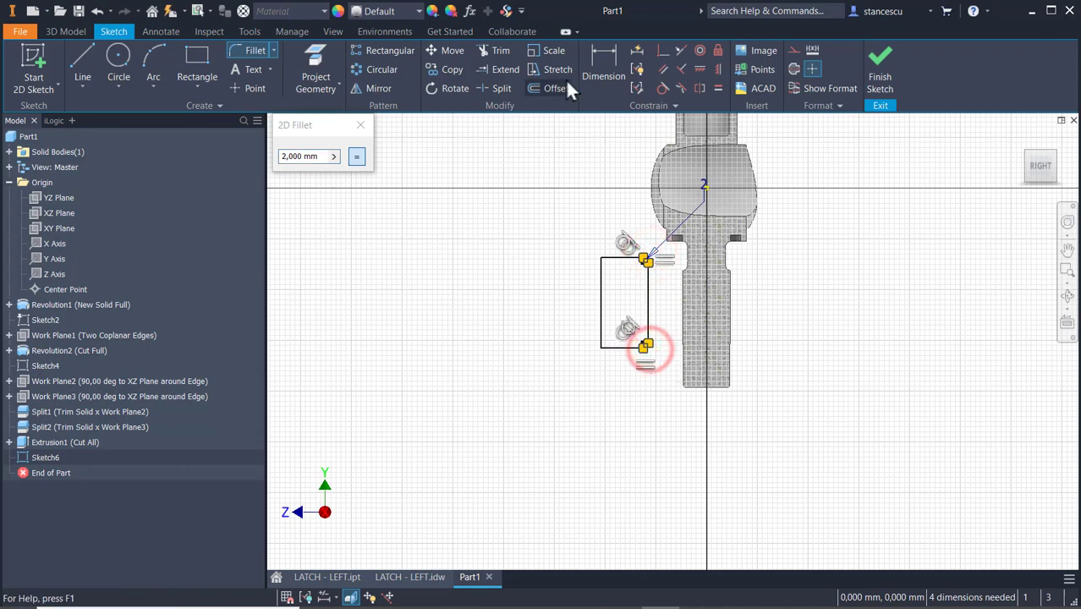
Dimension the rectangle's height as 30 mm.
left_click(601, 52)
left_click(606, 292)
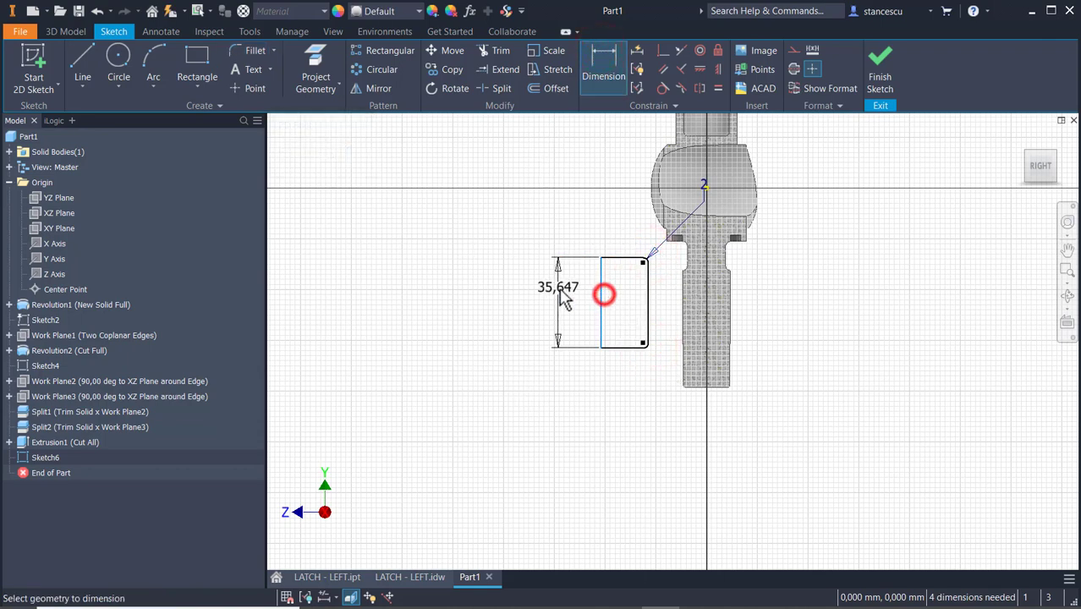
left_click(560, 289)
type("3")
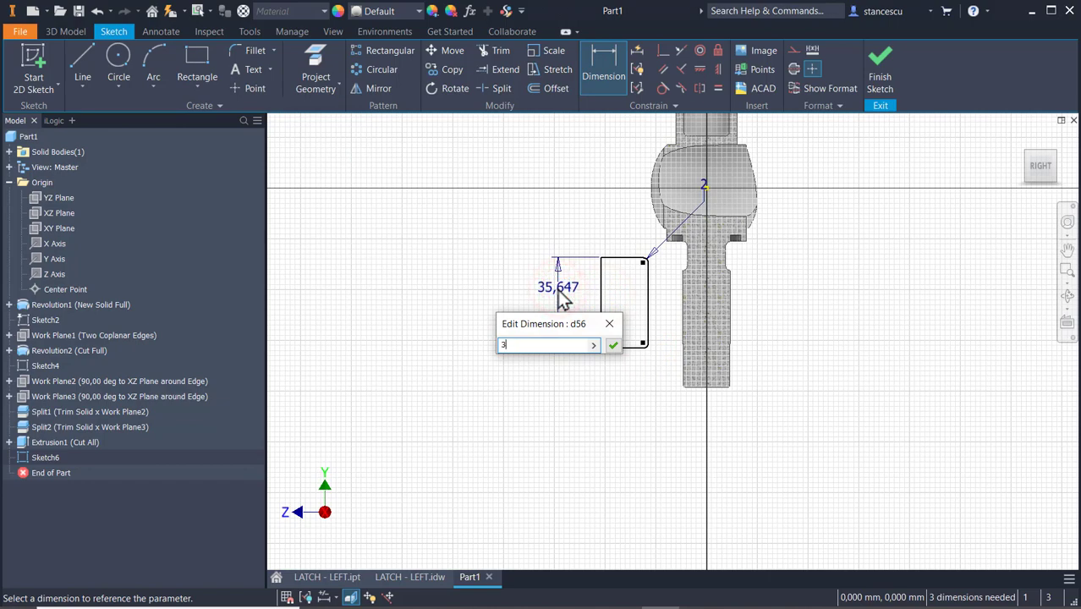
type("0")
key("Return")
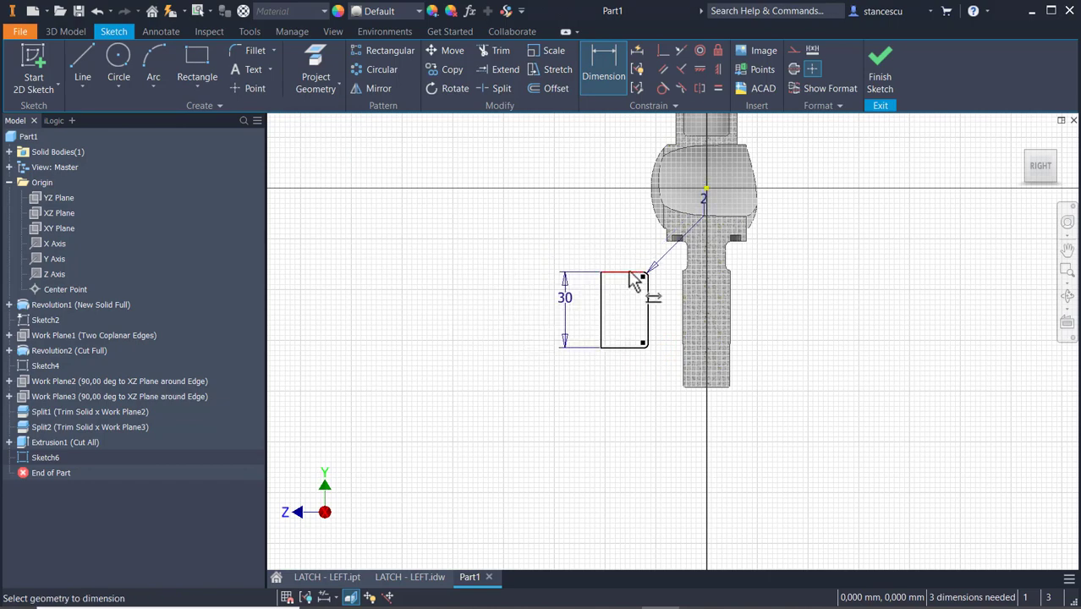
Dimension the rectangle's upper edge 1.5 mm below the collar's underside edge.
left_click(631, 274)
scroll(633, 269, "up", 3)
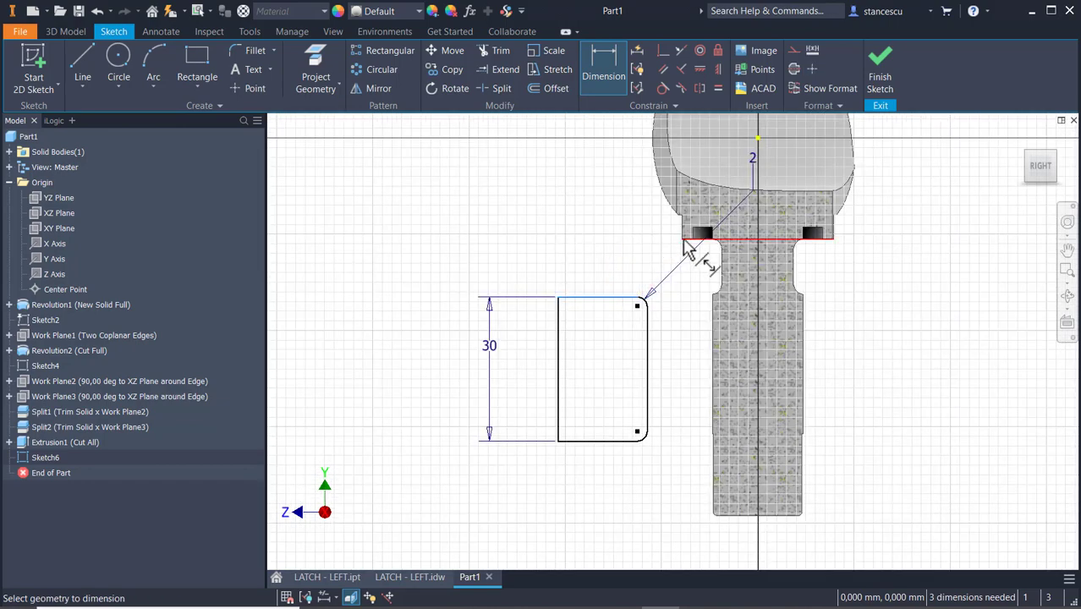
left_click(686, 241)
left_click(523, 274)
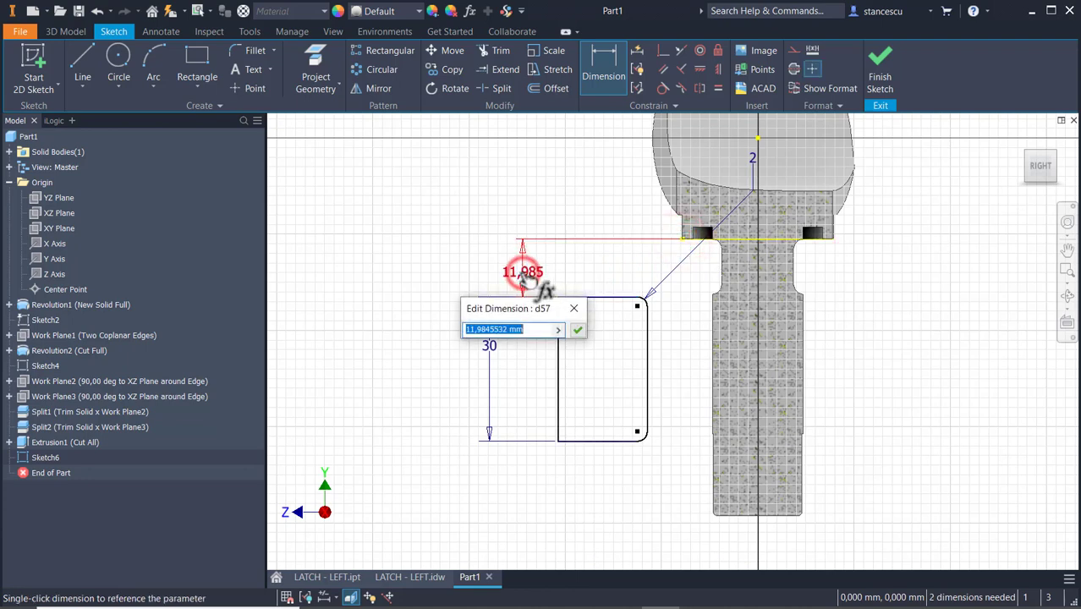
type("1.")
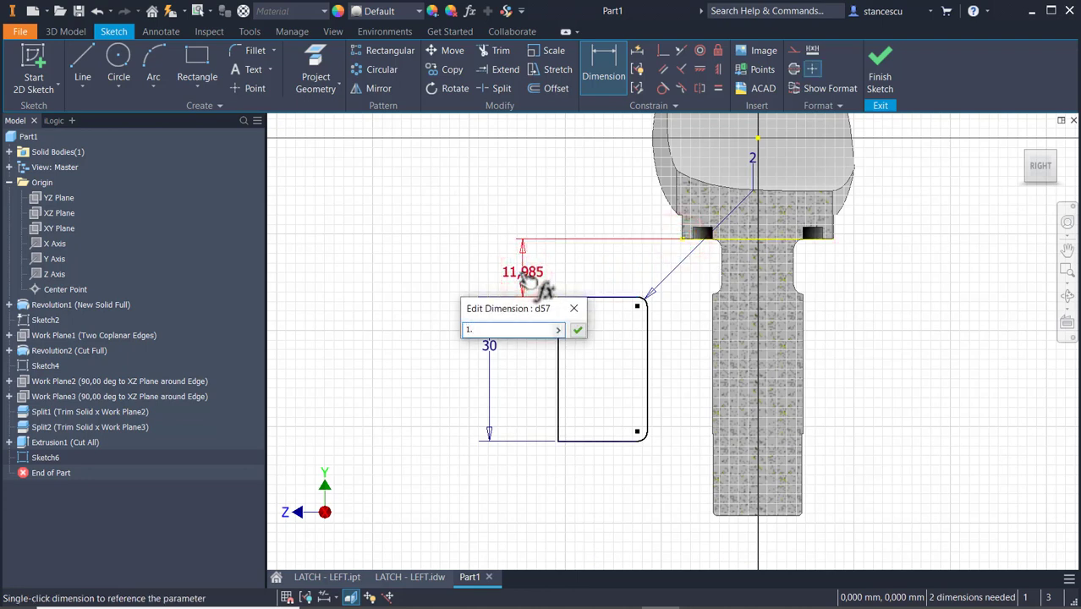
type("5")
key("Return")
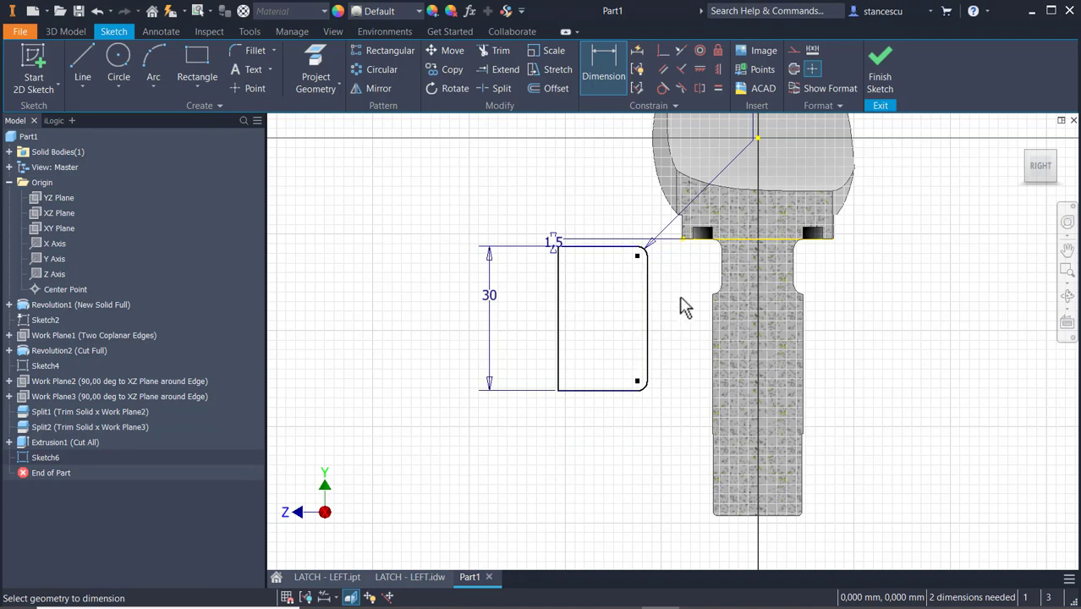
Dimension the horizontal distance from the origin to the rectangle's shank-side edge as 12/2 mm.
middle_click_drag(685, 306, 689, 374)
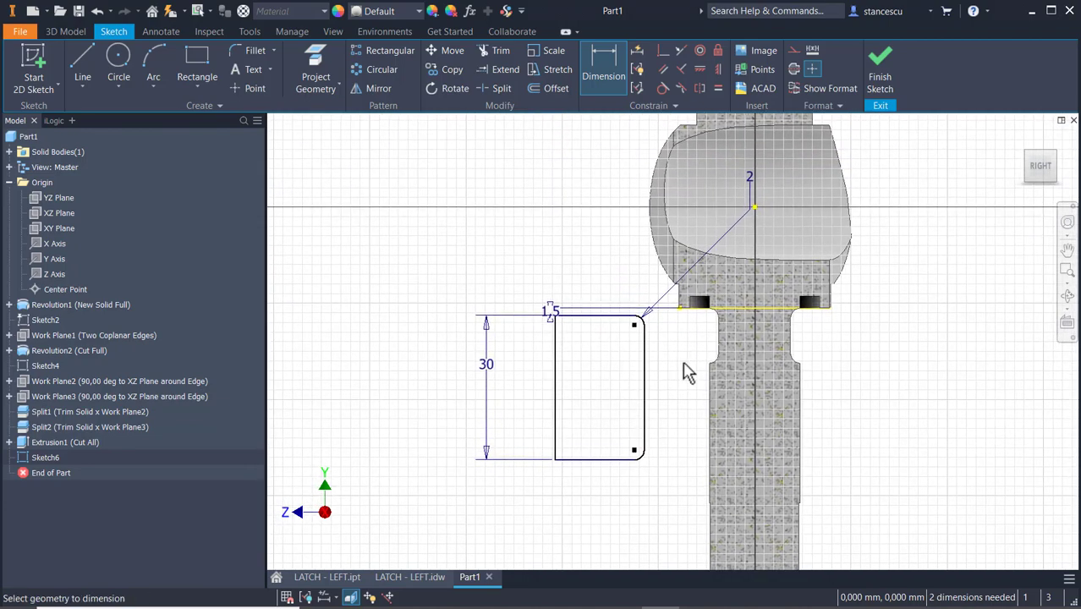
left_click(755, 207)
left_click(644, 392)
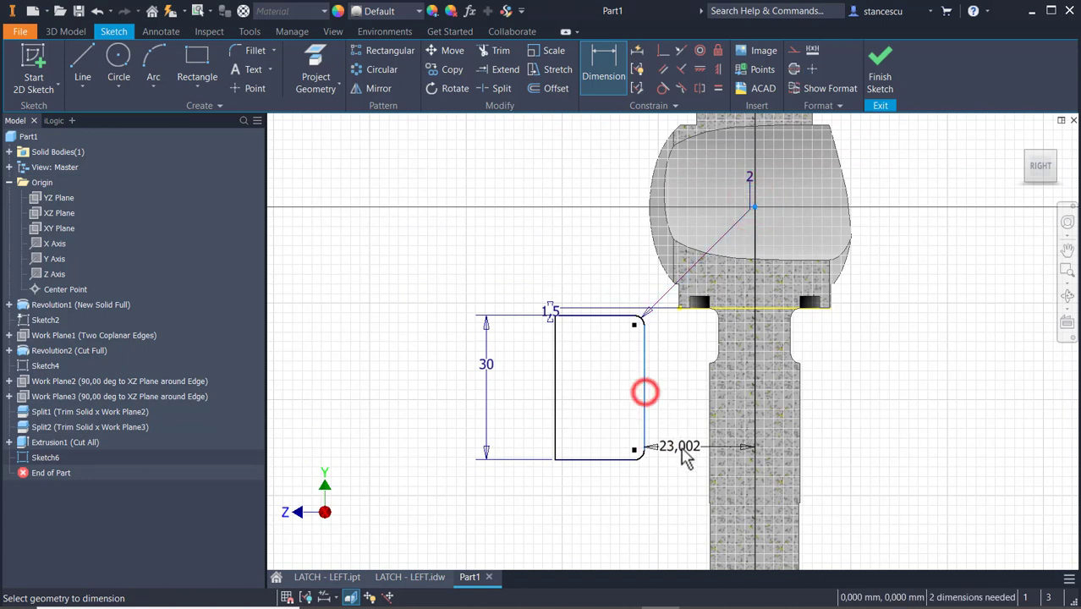
left_click(675, 501)
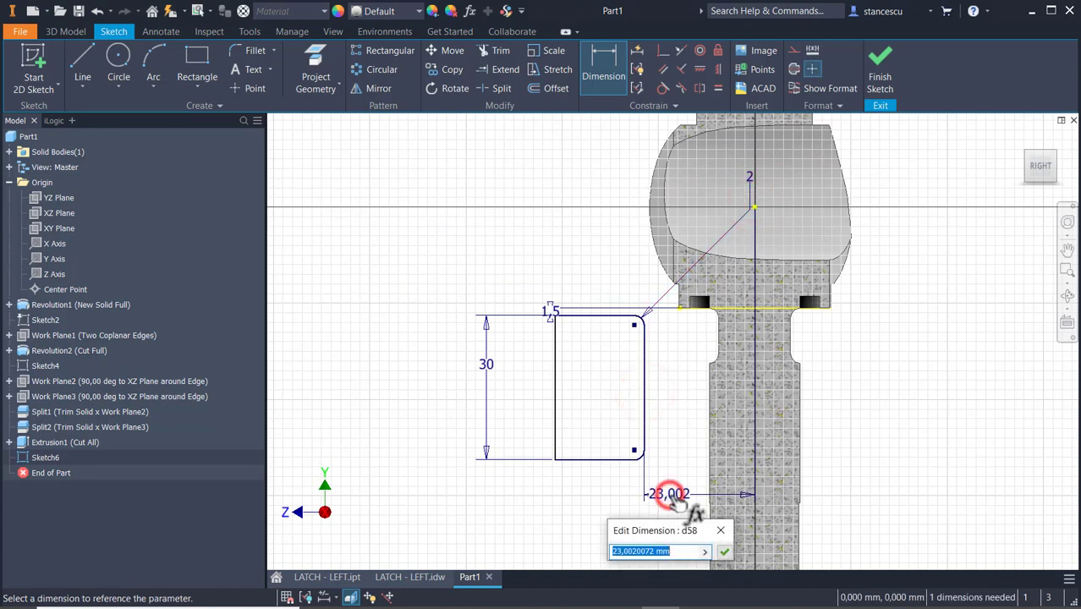
type("12")
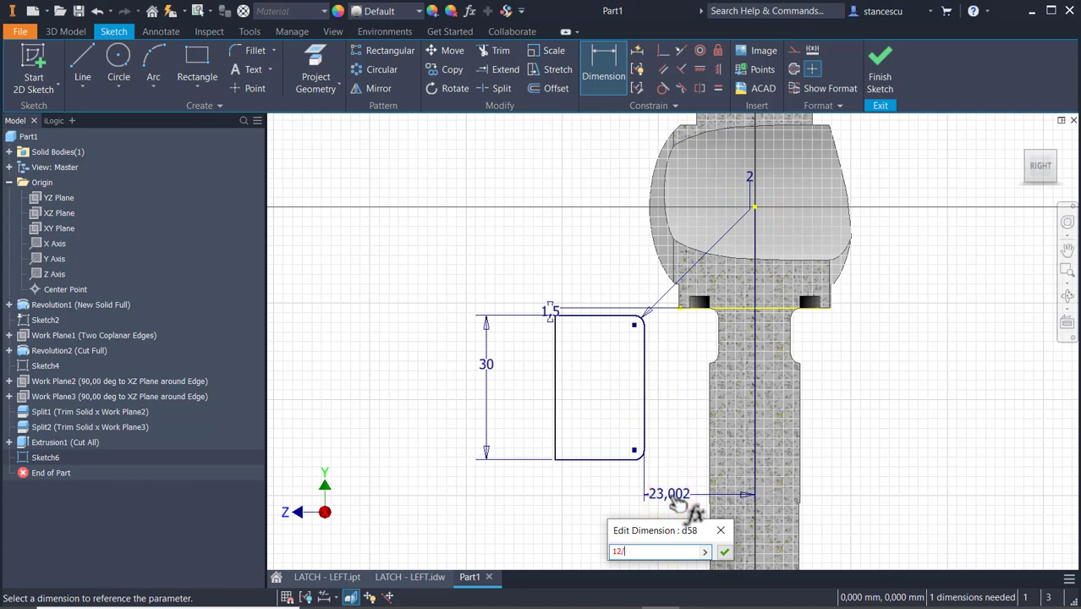
type("/2")
key("Return")
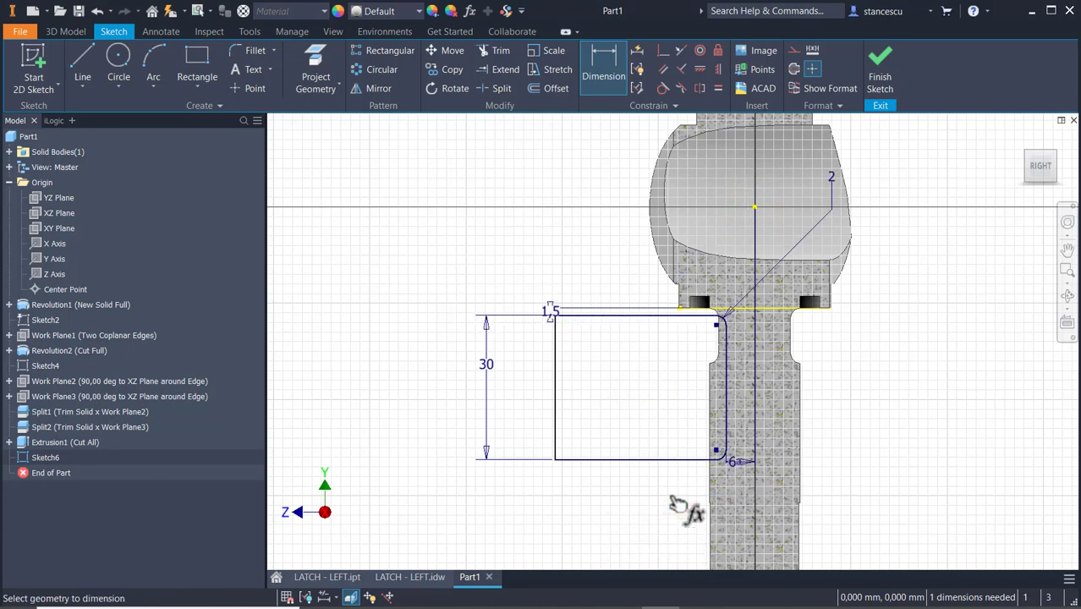
Project the spherical body's outer arc, make the rectangle's outer vertical edge tangent to it, and finish the sketch.
left_click(315, 66)
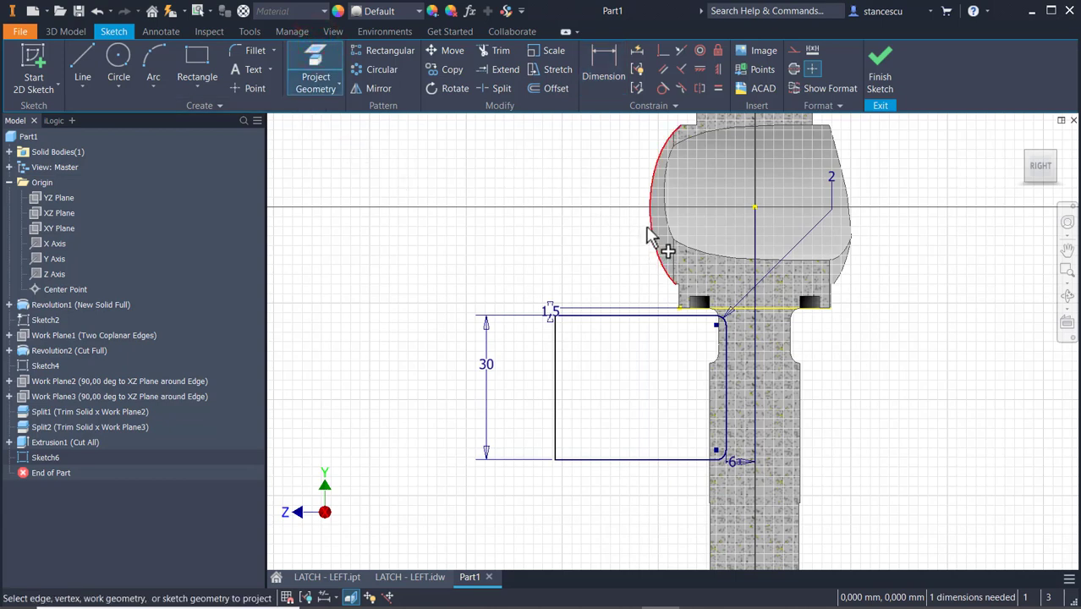
left_click(647, 227)
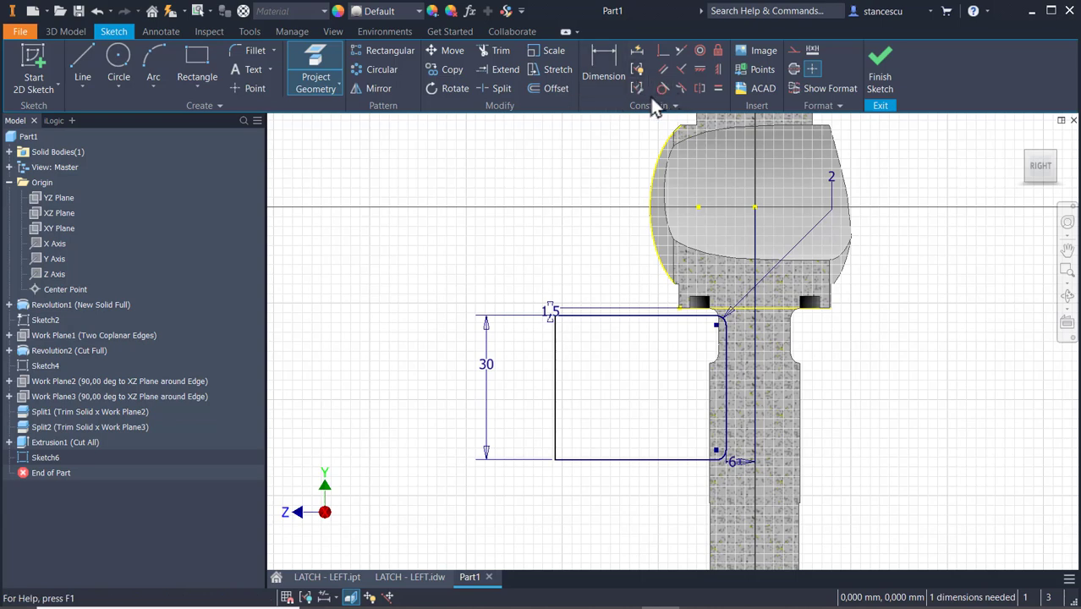
left_click(555, 366)
left_click(653, 230)
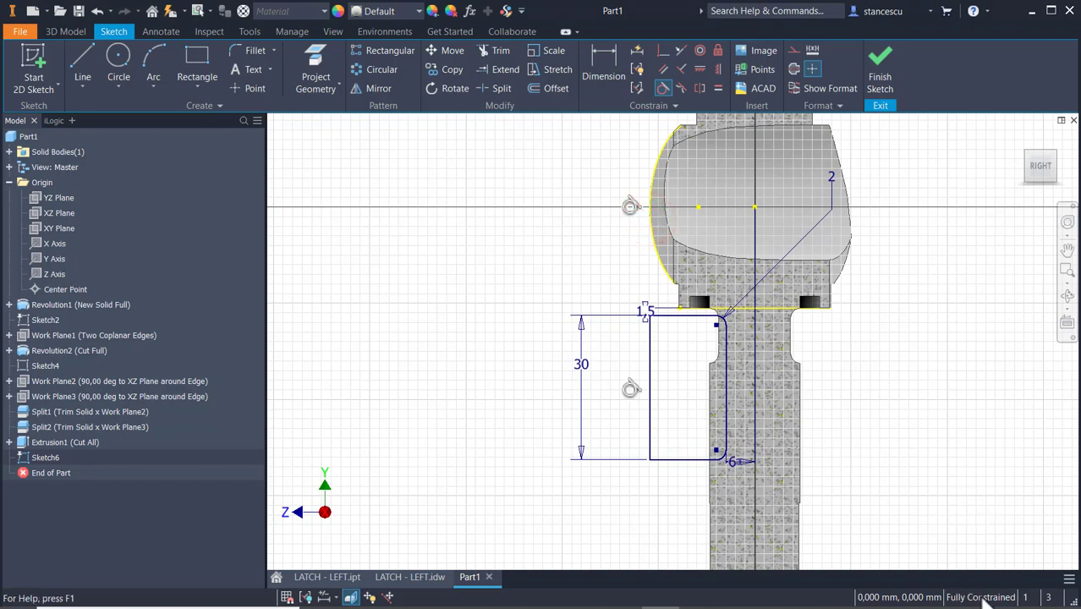
left_click(880, 76)
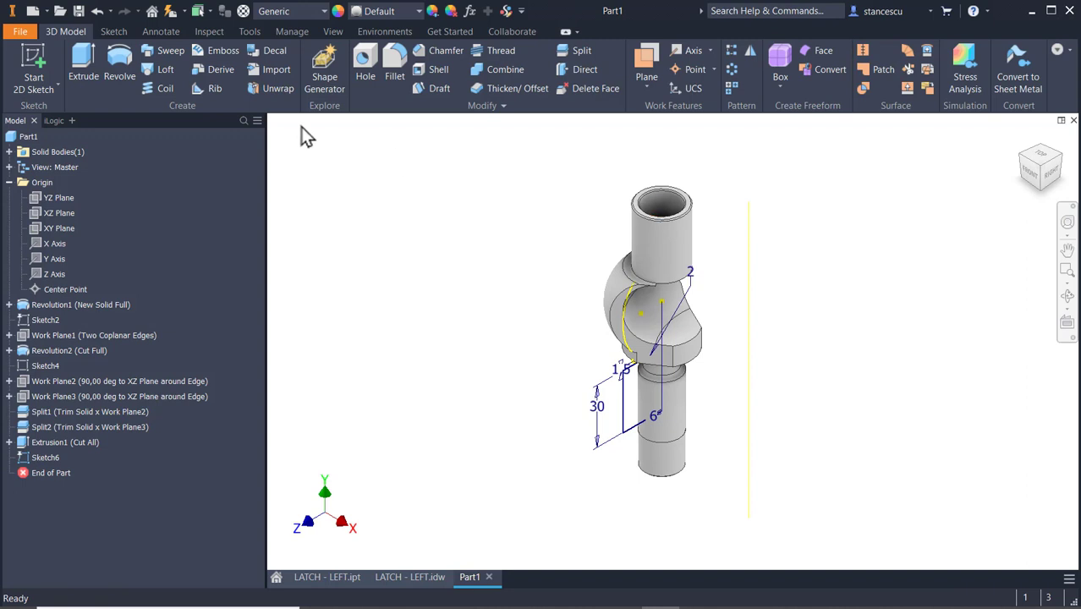
Extrude the rectangle as a symmetric cut through all to form a flat on the shank.
left_click(84, 61)
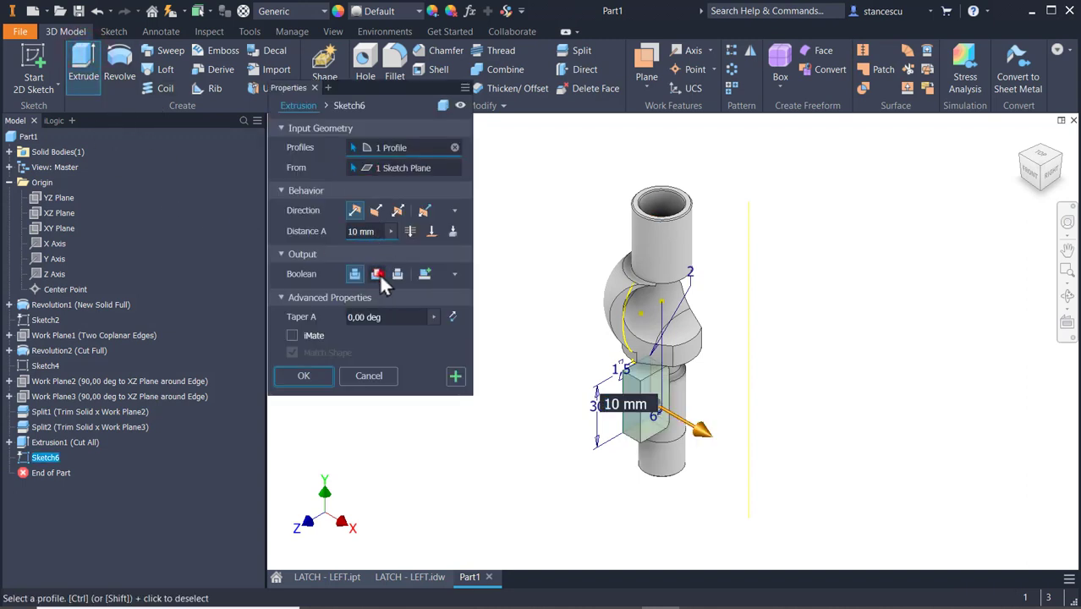
left_click(376, 273)
left_click(399, 210)
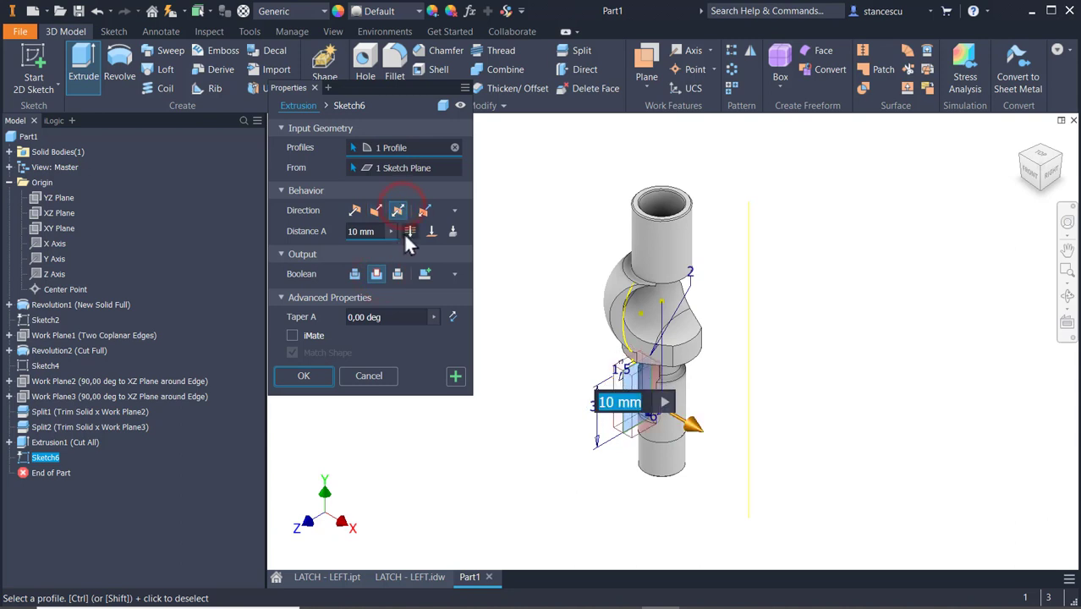
left_click(407, 231)
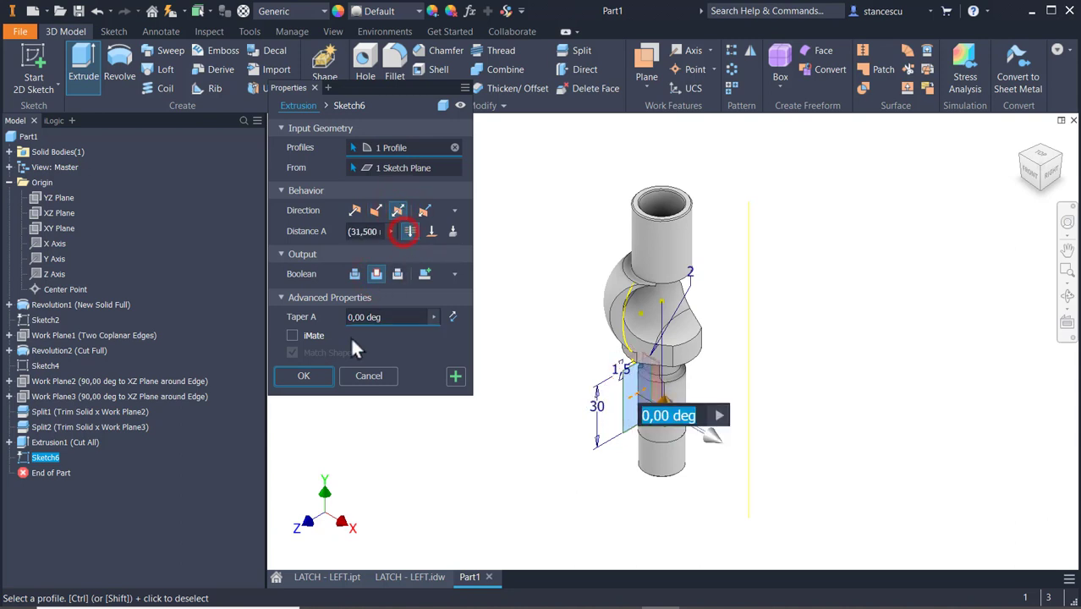
left_click(326, 377)
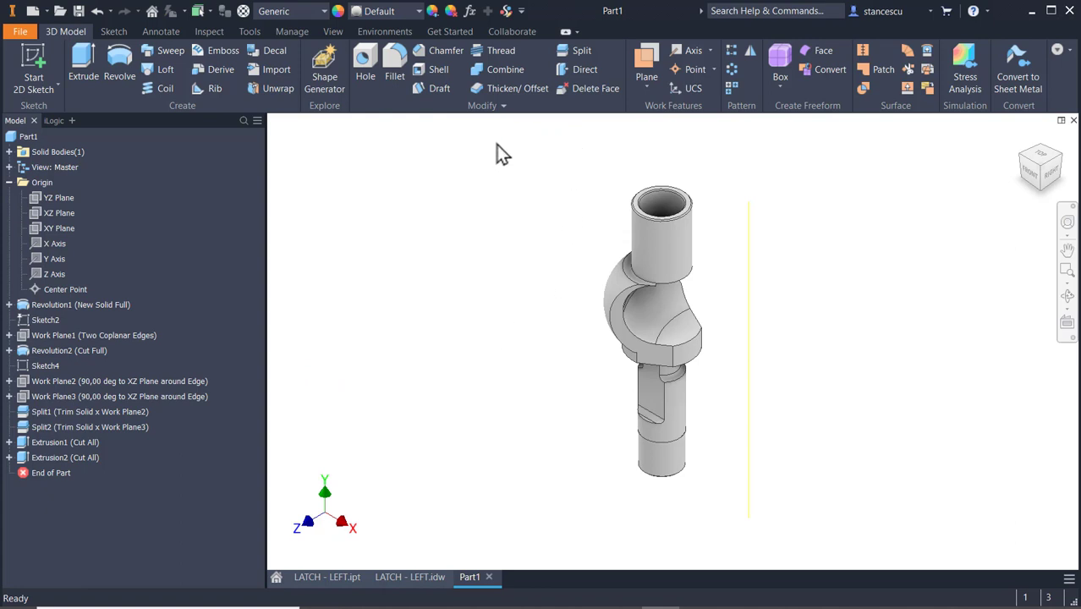
Mirror the flat's extruded cut about the XY plane to form the matching flat on the shank's opposite side.
left_click(749, 51)
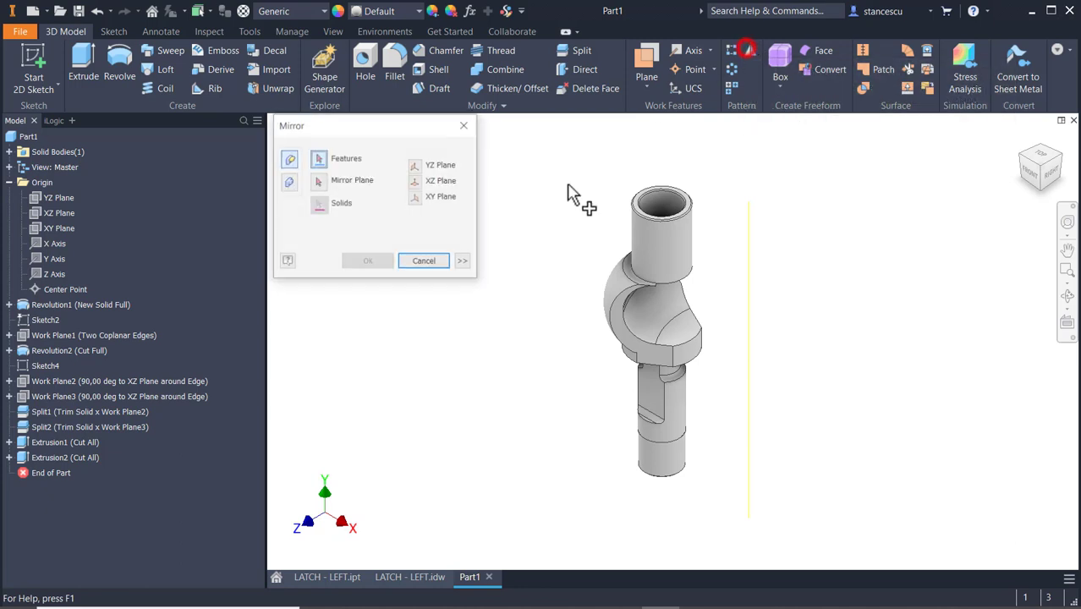
left_click(52, 458)
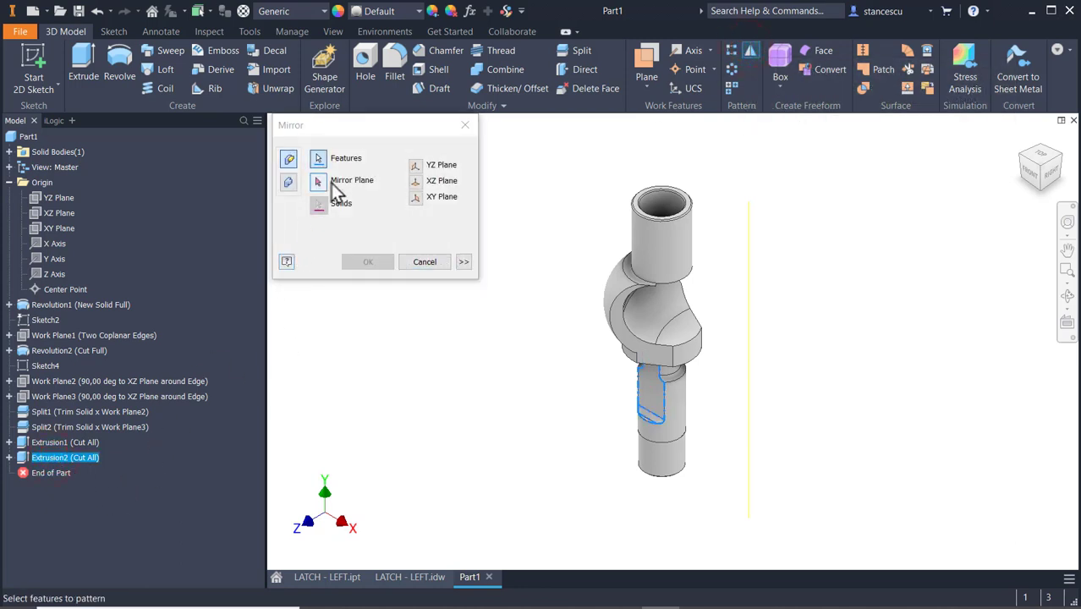
left_click(317, 182)
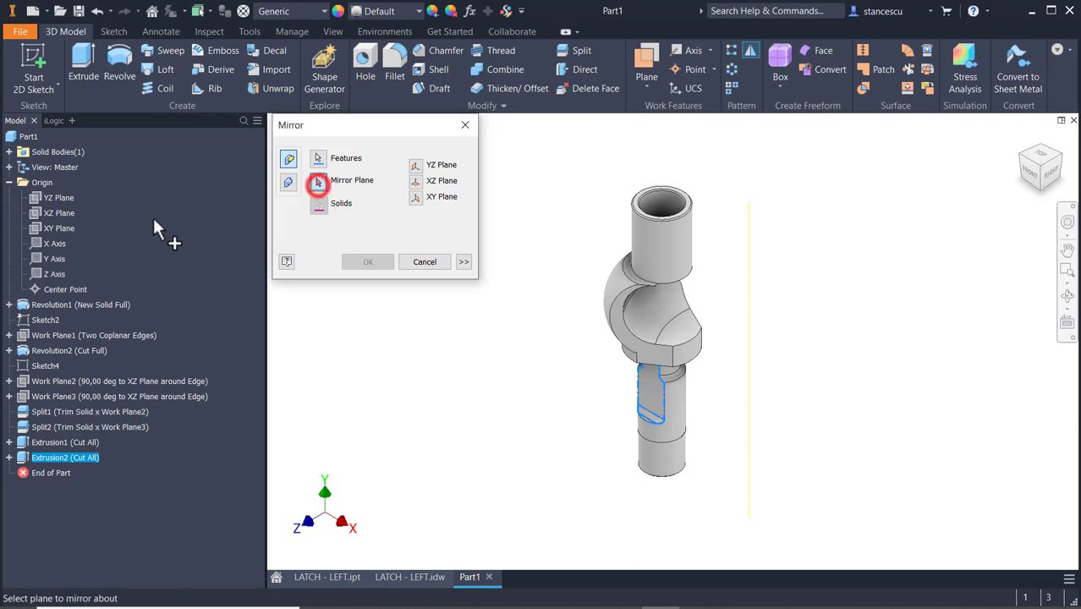
left_click(67, 229)
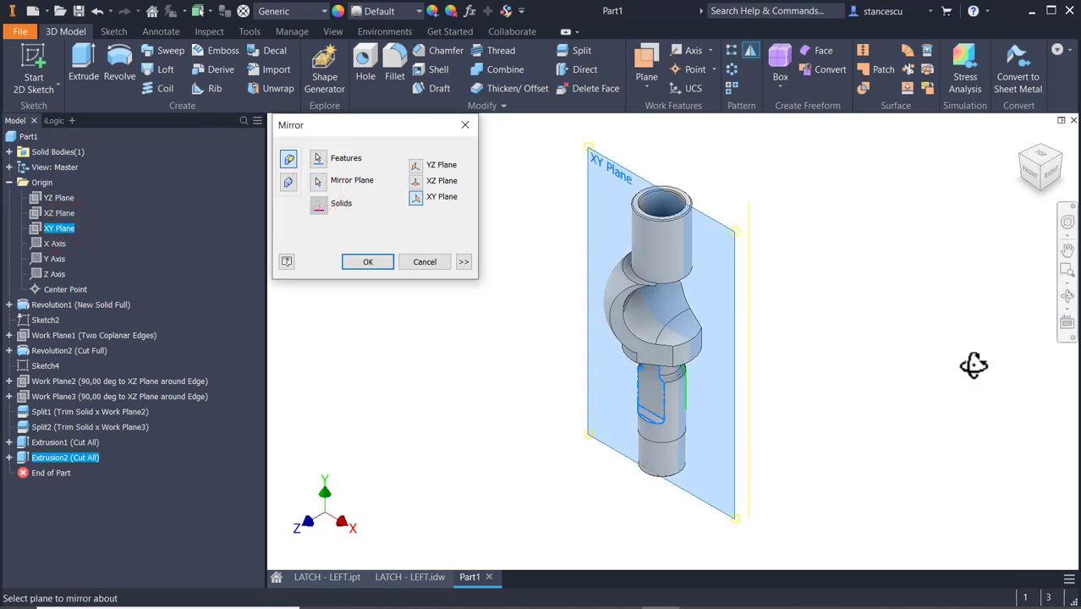
middle_click_drag(976, 364, 889, 382, "shift")
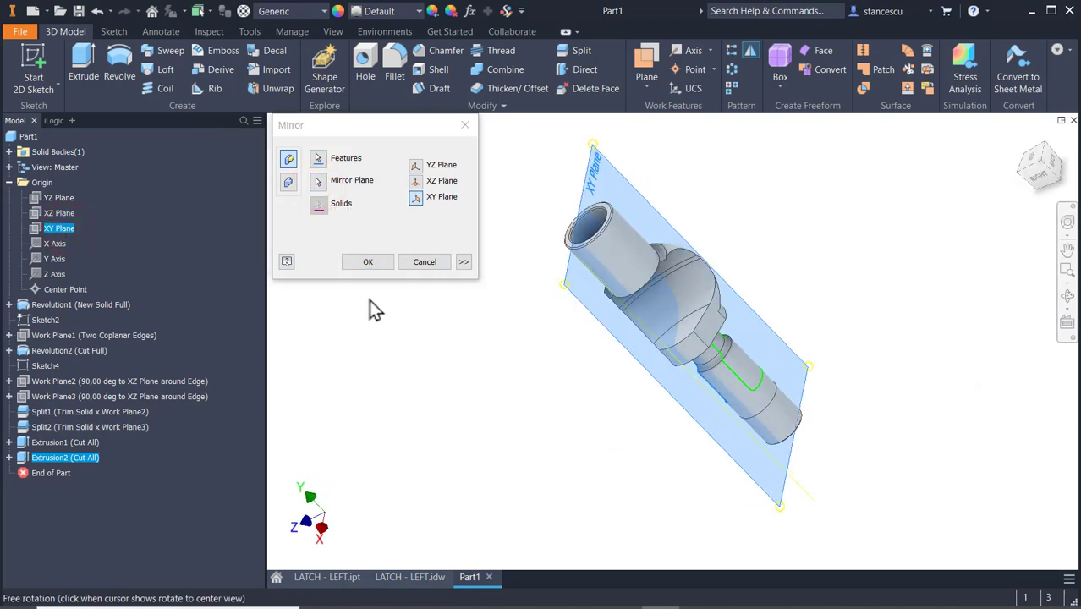
left_click(372, 267)
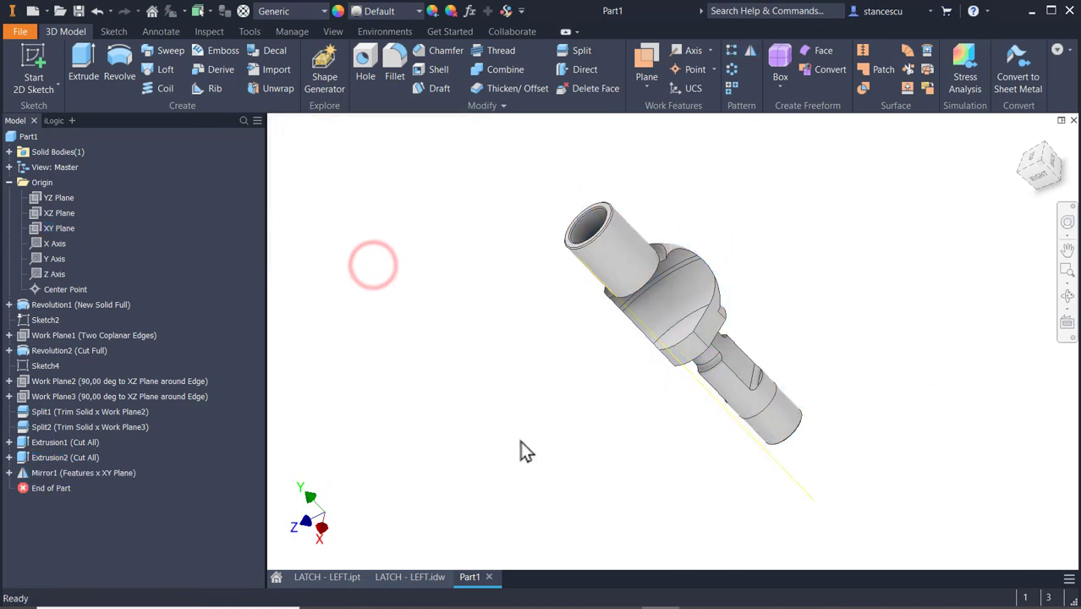
middle_click_drag(520, 441, 653, 379, "shift")
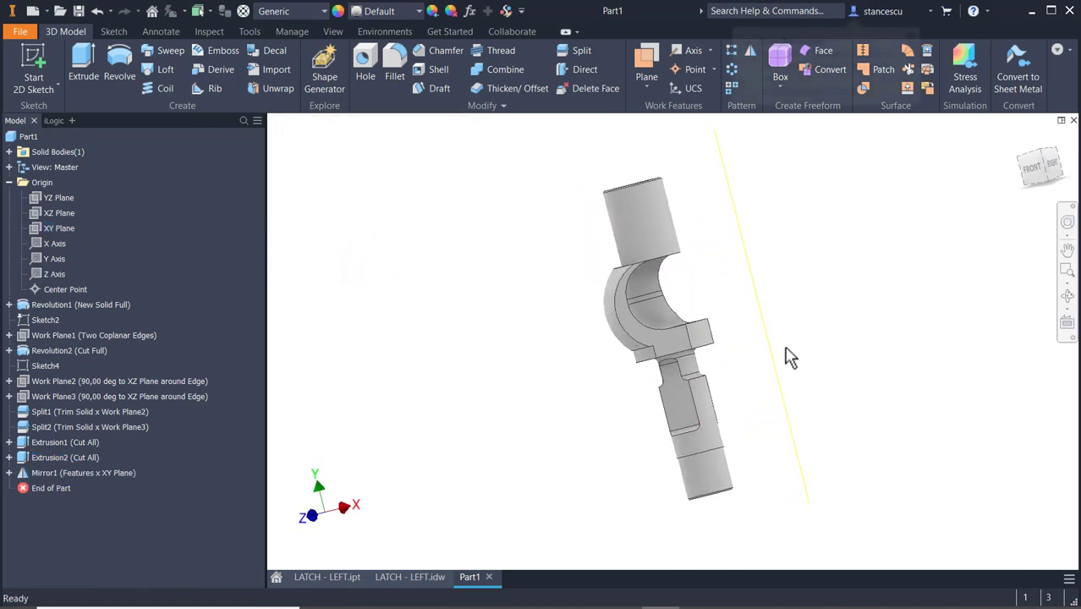
key("F6")
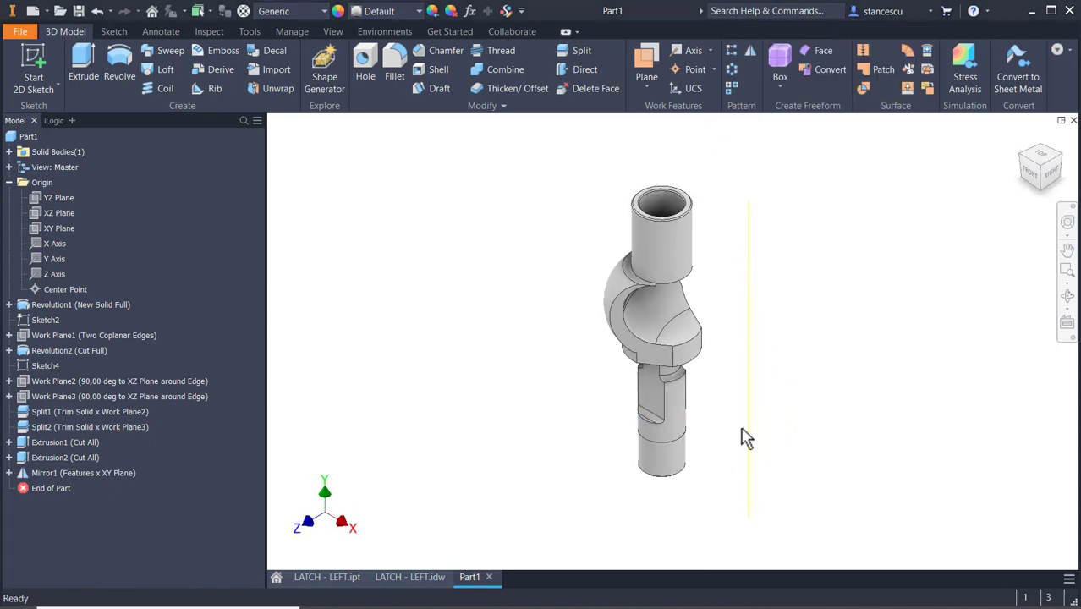
Examine section B-B in the LATCH - LEFT.idw drawing for the square size, chamfer and hole of the shank's lower end.
left_click(400, 580)
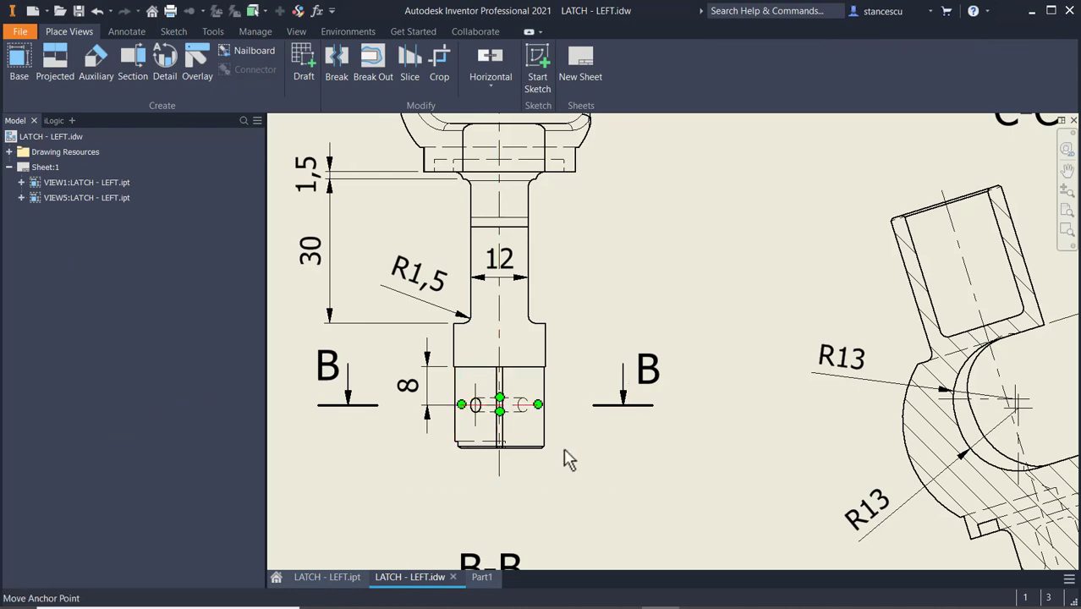
scroll(666, 396, "down", 4)
middle_click_drag(723, 403, 741, 265)
scroll(718, 322, "up", 3)
left_click(627, 432)
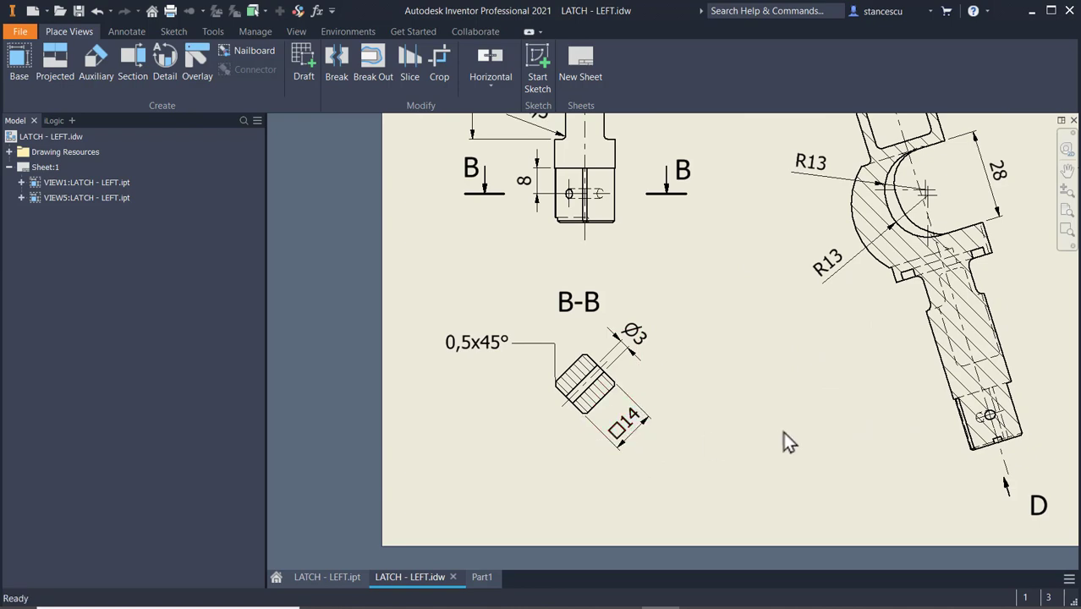
scroll(781, 390, "down", 2)
middle_click_drag(786, 428, 624, 410)
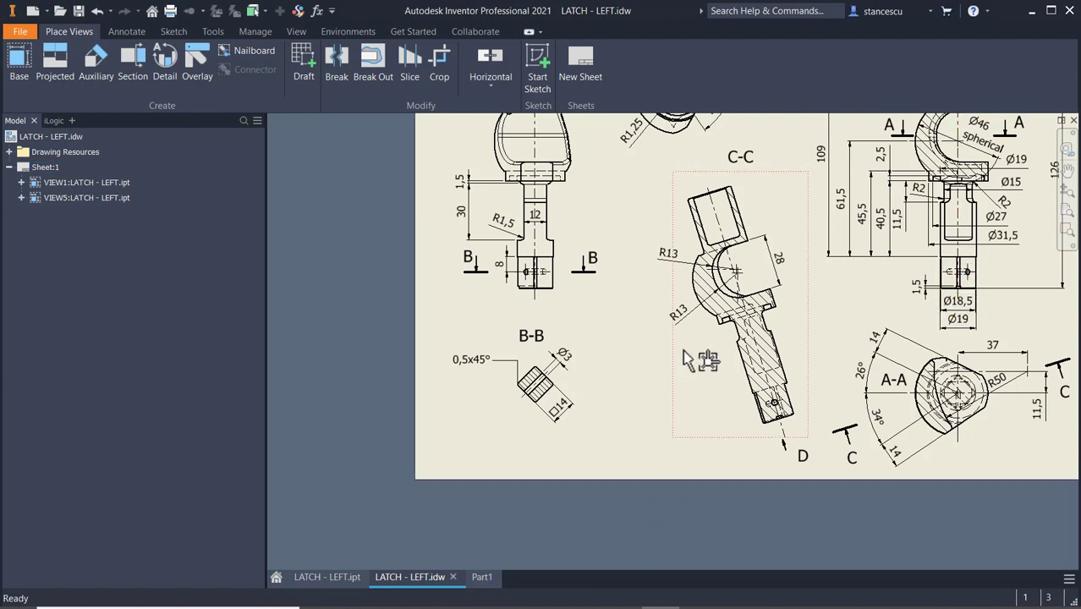
In Part1, start a sketch on the narrow ring face near the shank's lower end and slice the graphics at the sketch plane.
left_click(480, 578)
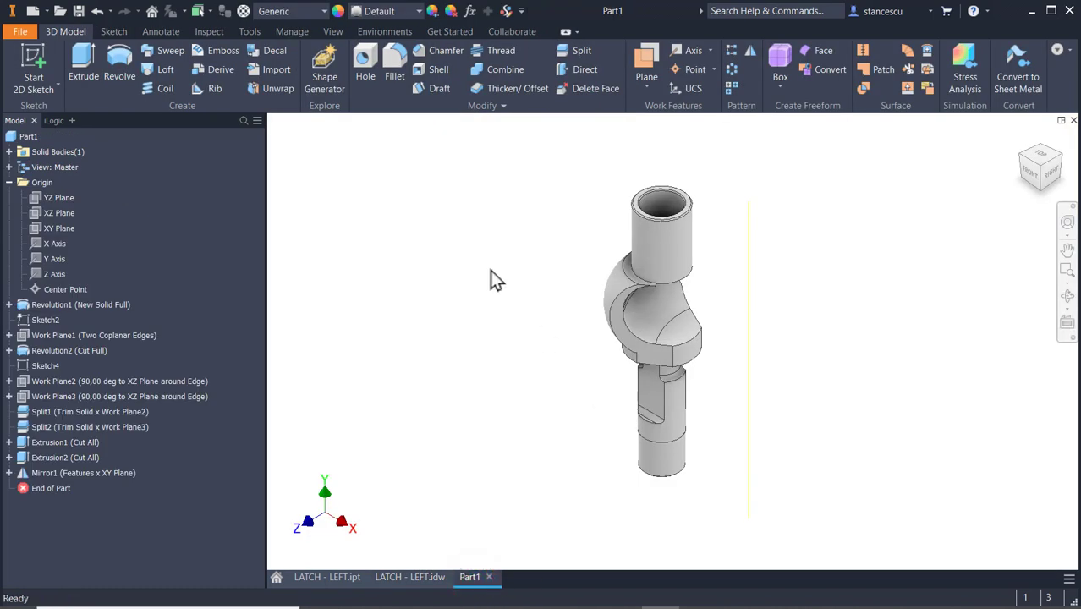
middle_click_drag(534, 452, 539, 362, "shift")
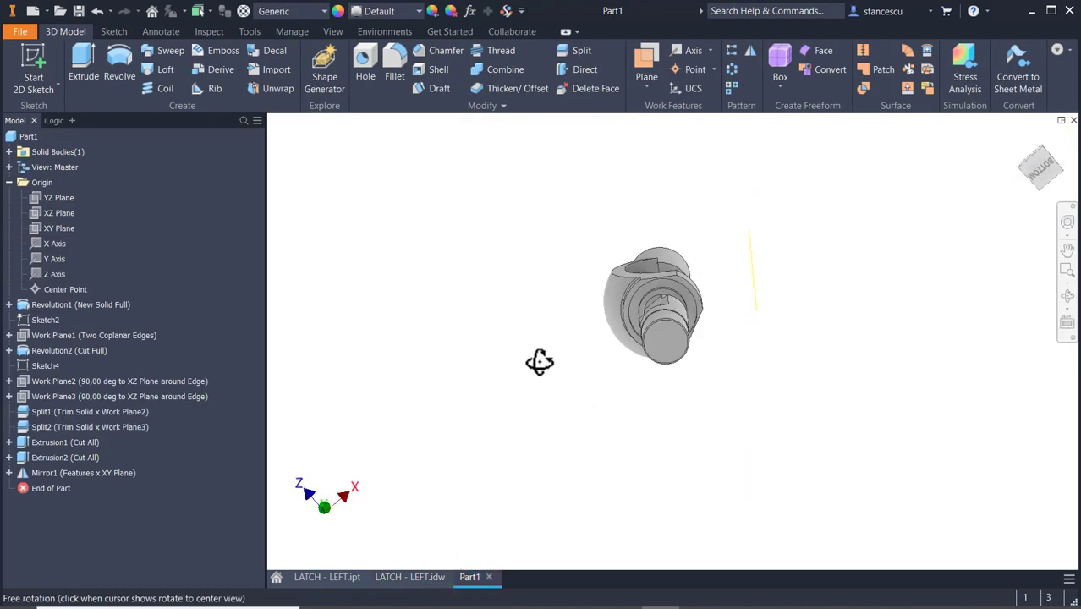
scroll(665, 310, "up", 10)
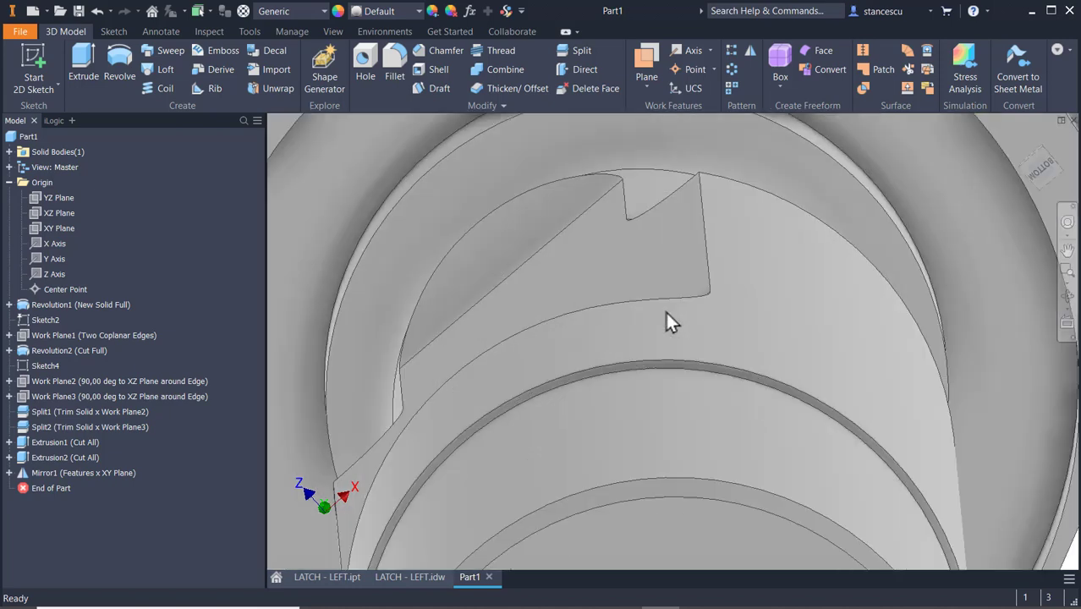
scroll(652, 383, "up", 3)
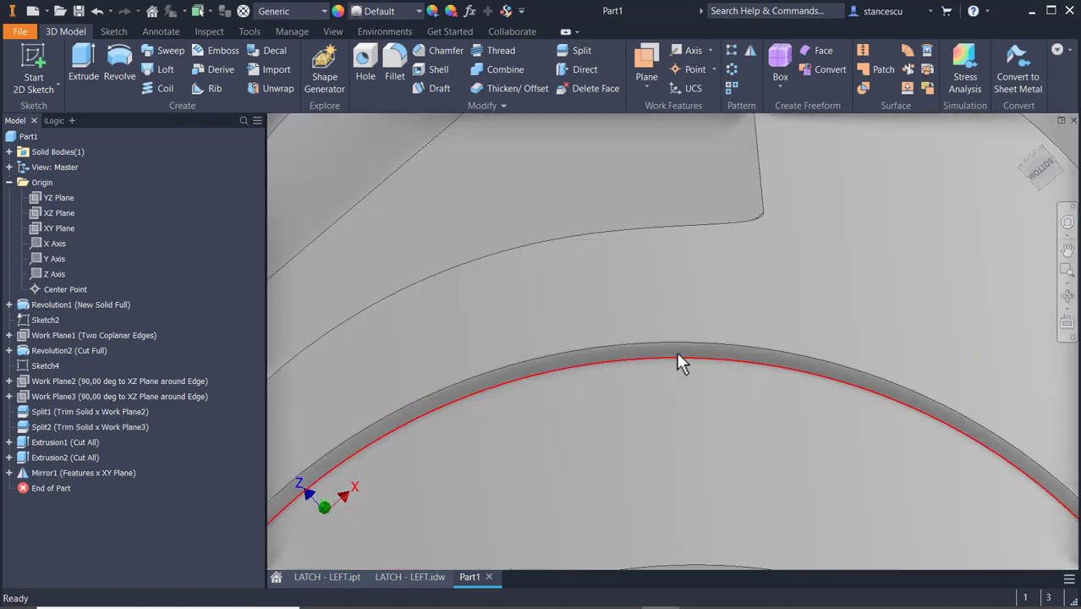
left_click(677, 353)
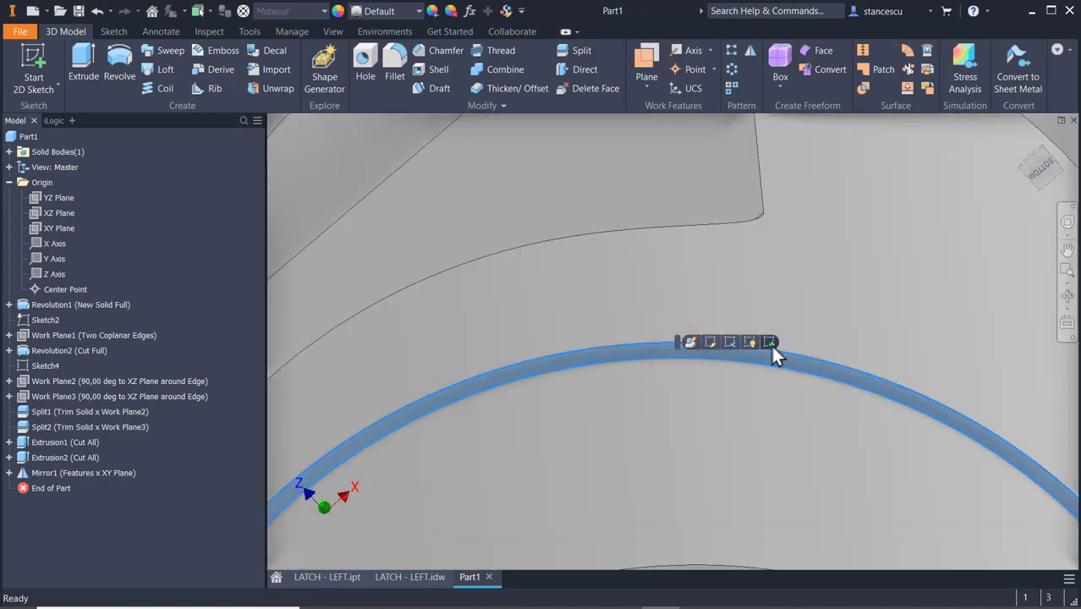
left_click(767, 343)
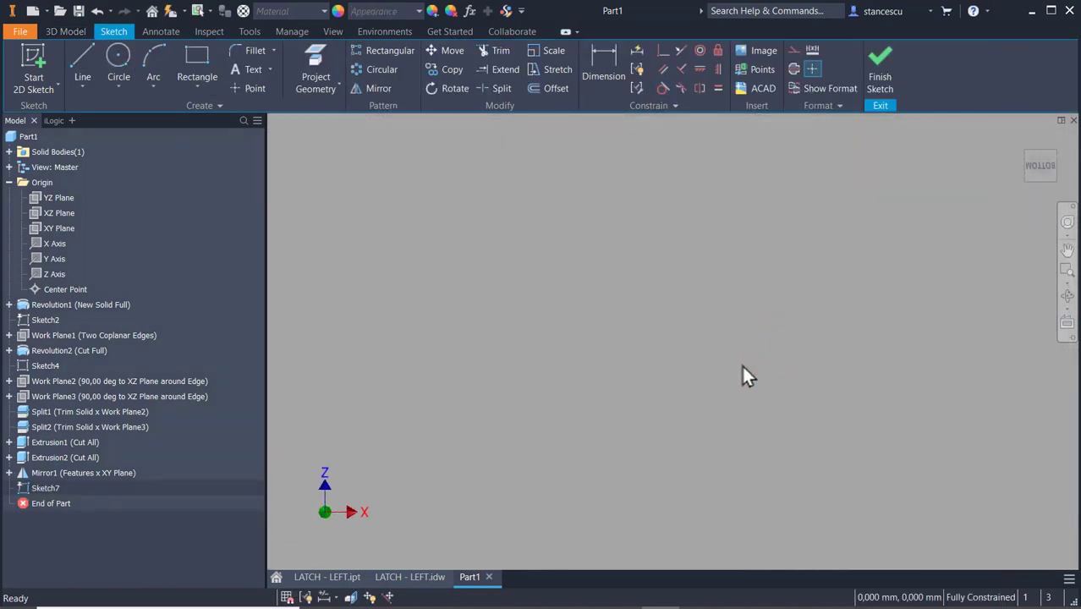
key("Home")
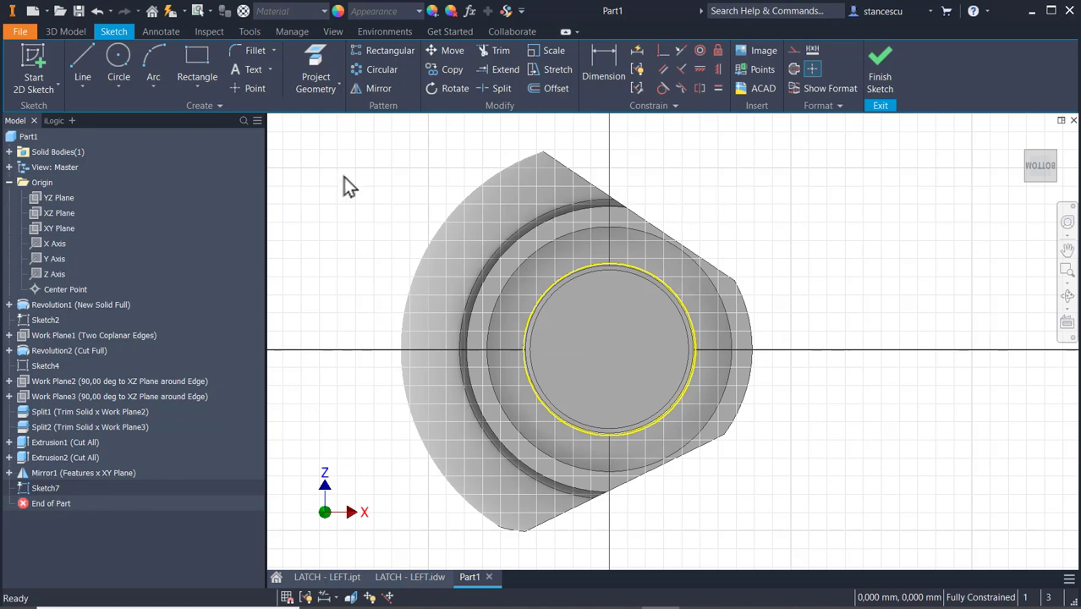
left_click_drag(387, 131, 392, 496)
key("F7")
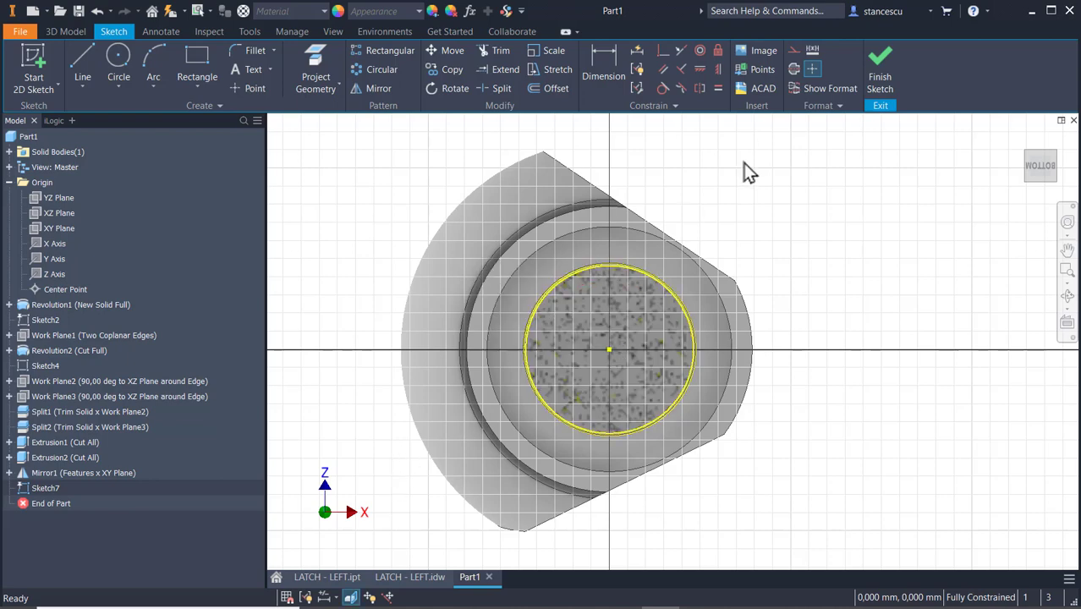
Convert the inner projected circle of the ring face to construction geometry.
scroll(713, 255, "up", 3)
scroll(668, 375, "up", 5)
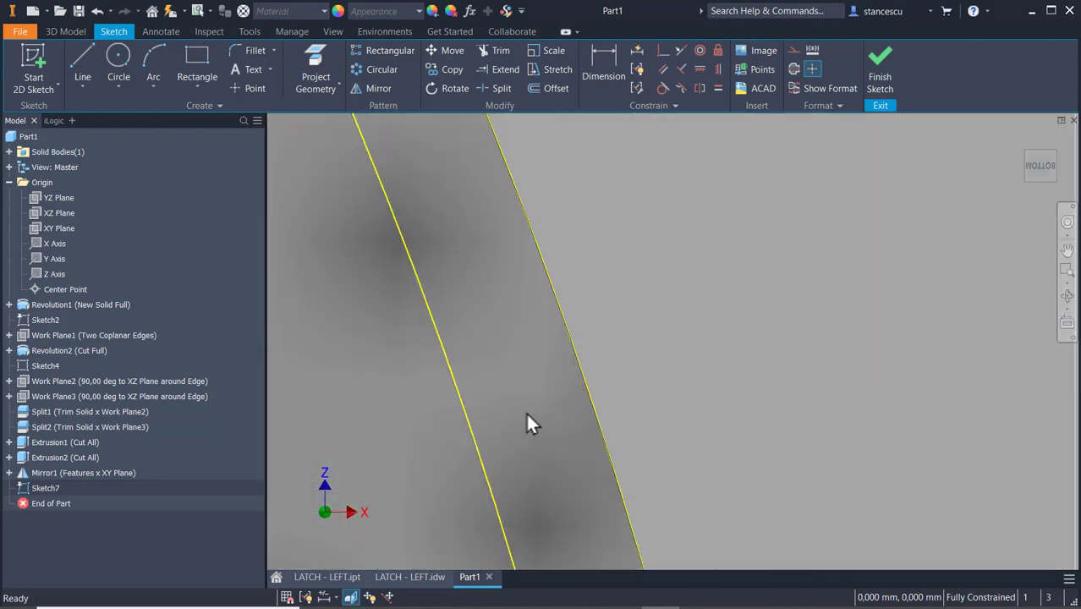
left_click(482, 476)
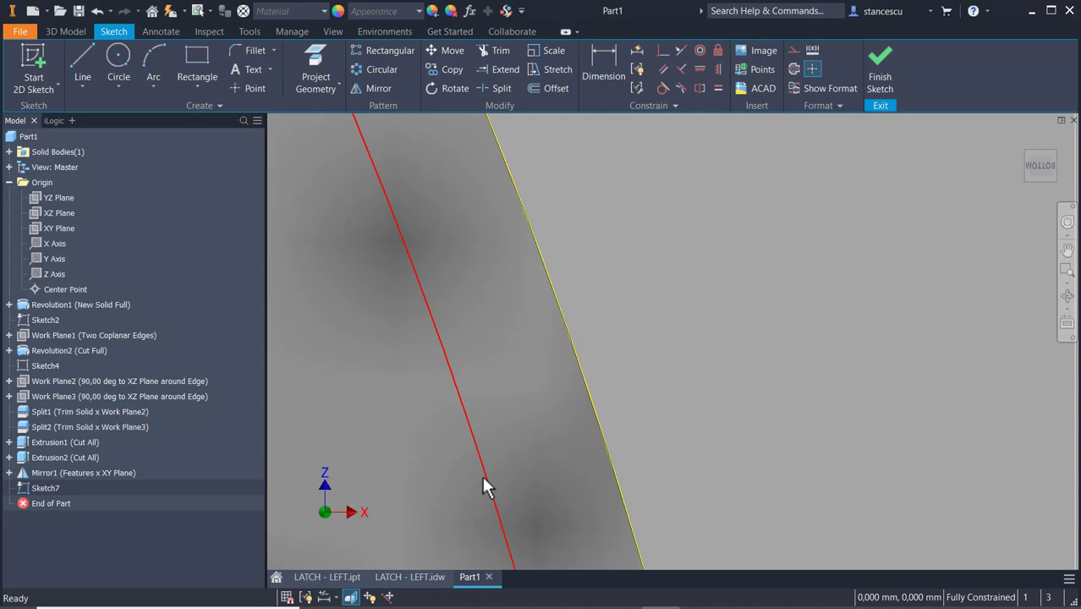
left_click(789, 51)
scroll(762, 288, "down", 4)
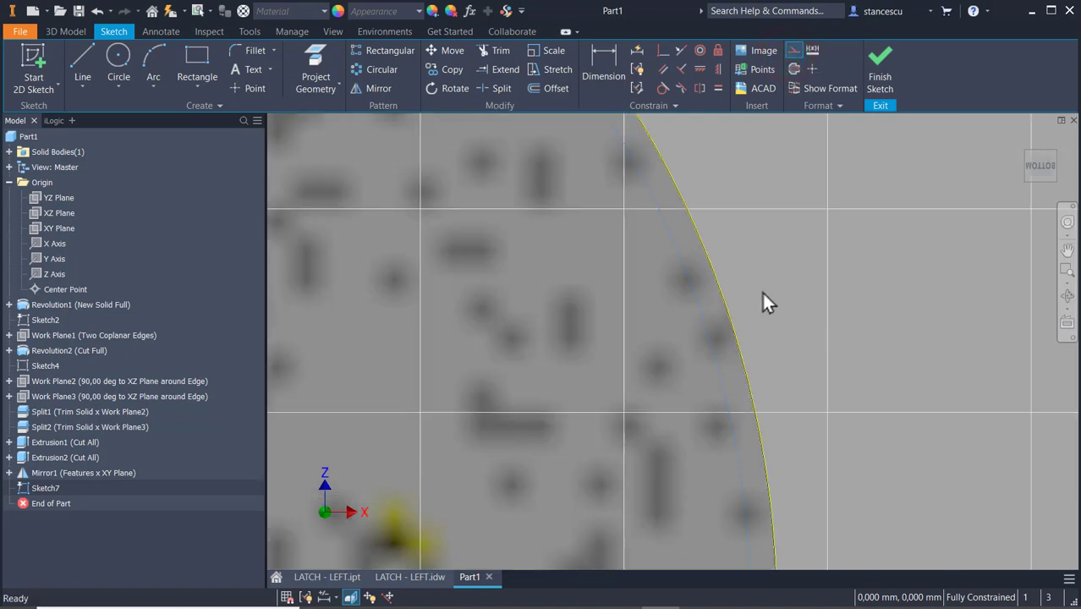
scroll(763, 295, "down", 5)
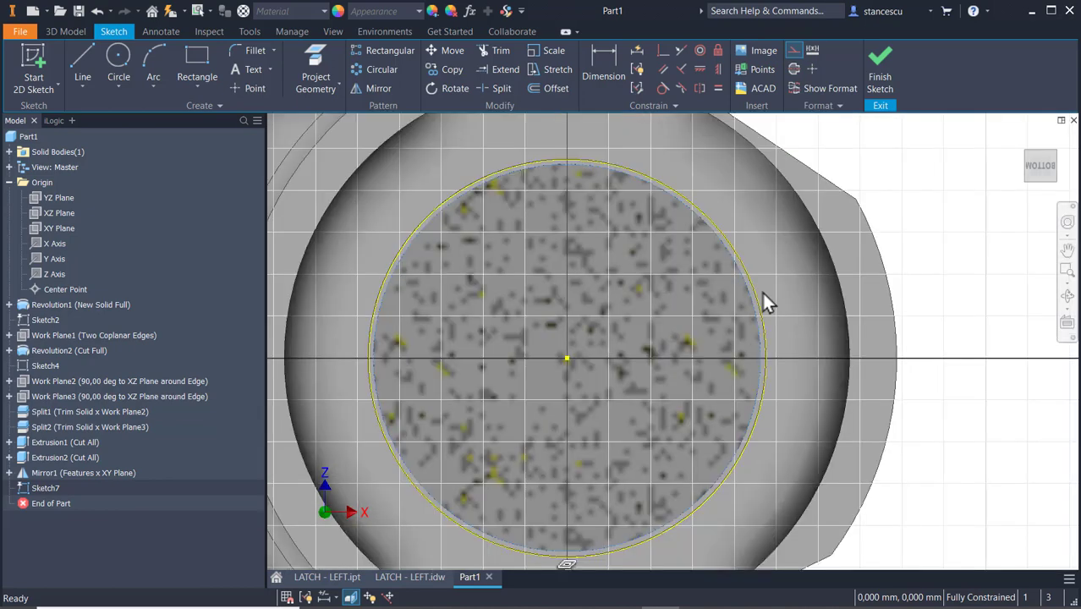
scroll(764, 302, "down", 3)
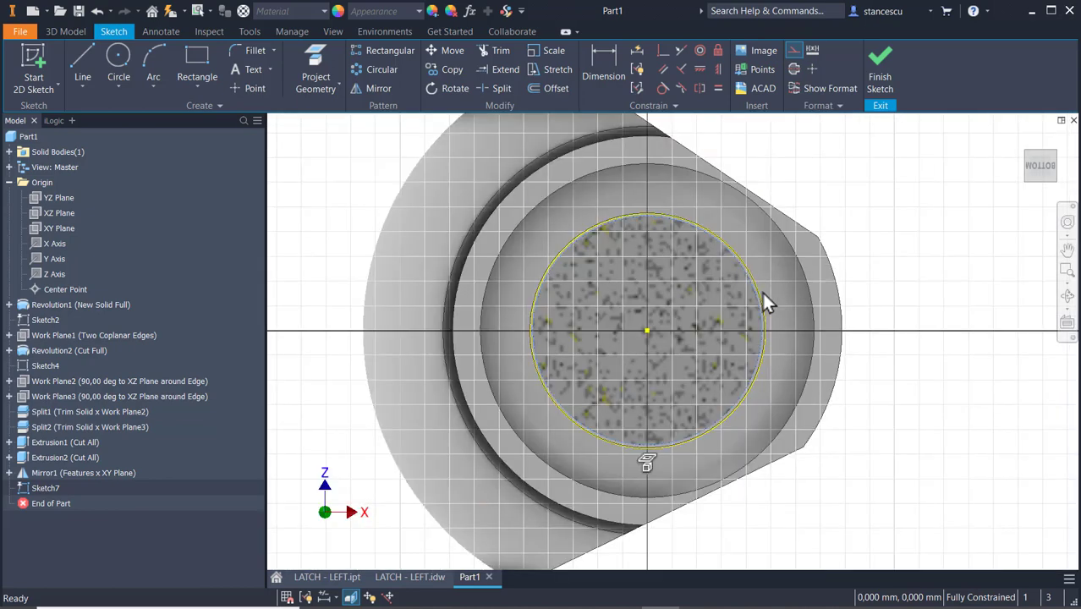
Sketch a four-sided inscribed polygon centred on the origin, with one corner on the horizontal axis about 11.1 mm from the centre.
left_click(201, 81)
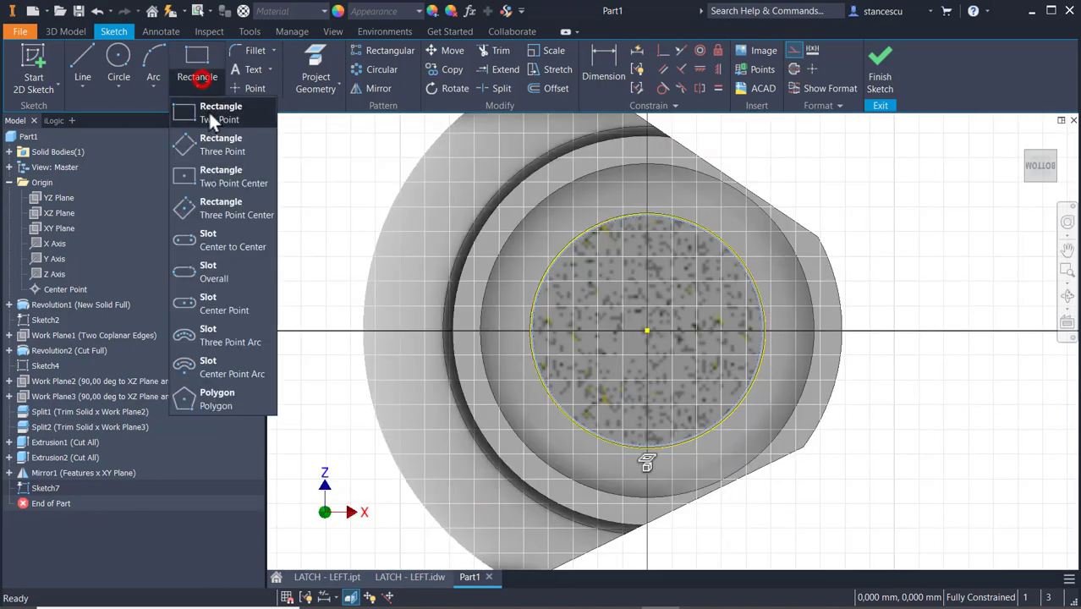
left_click(206, 397)
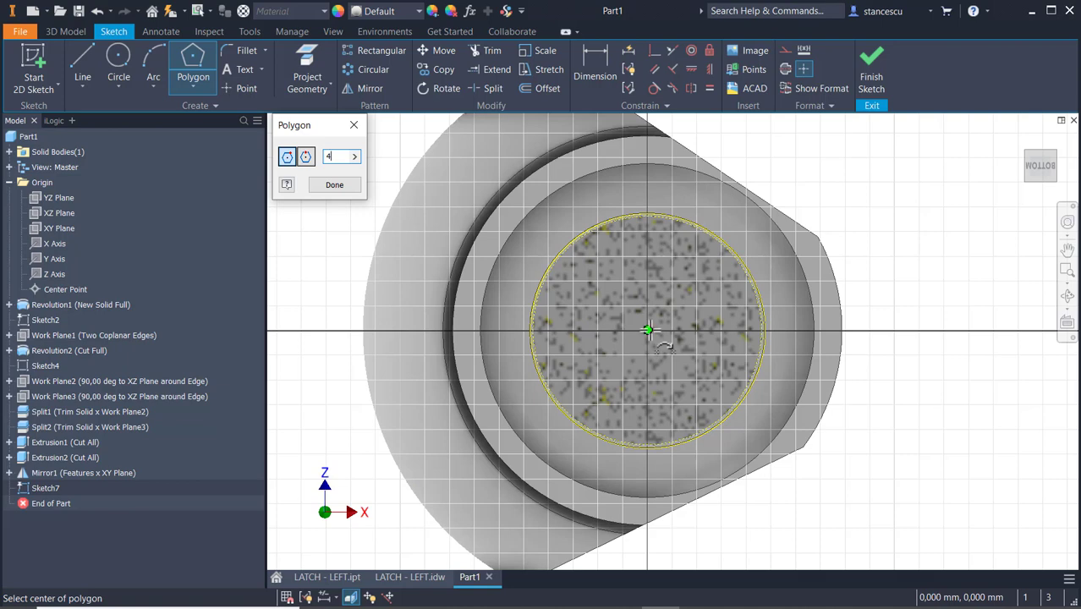
left_click(648, 330)
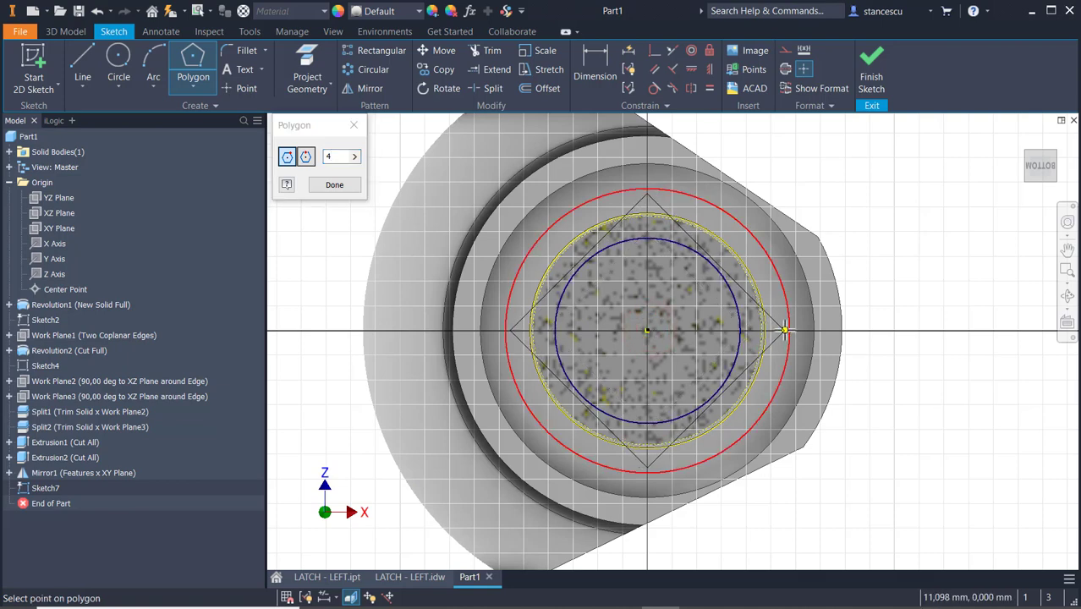
left_click(785, 330)
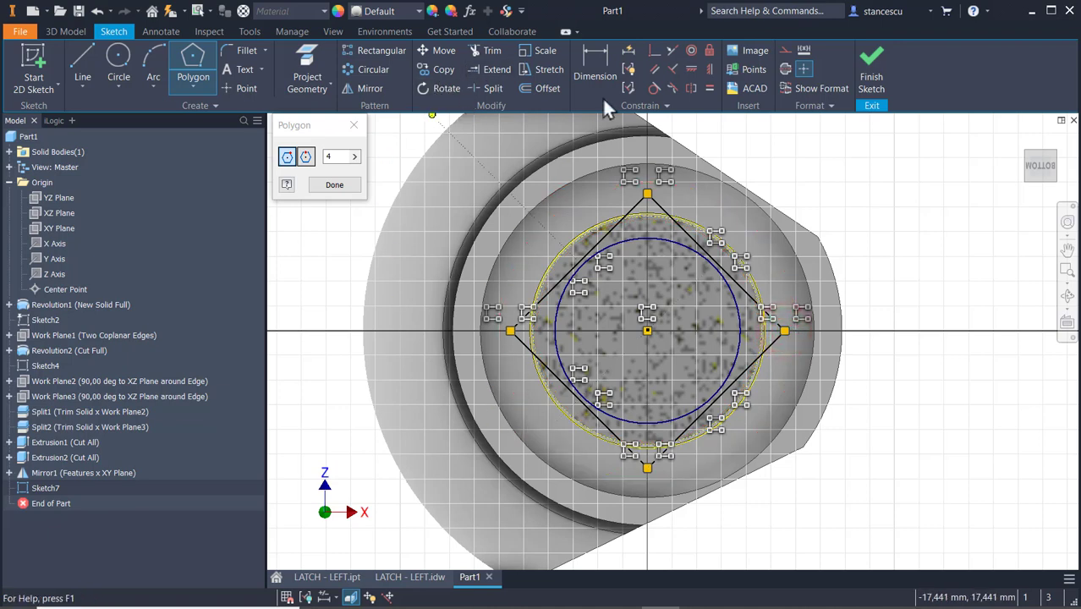
Dimension the distance between two opposite sides of the square as 14 mm.
left_click(595, 61)
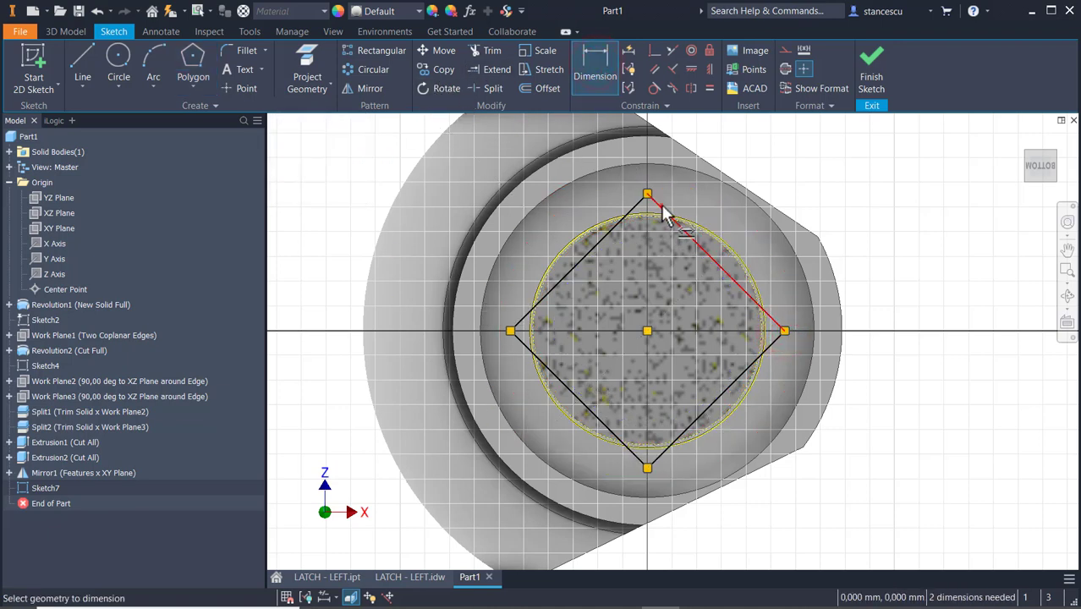
left_click(540, 360)
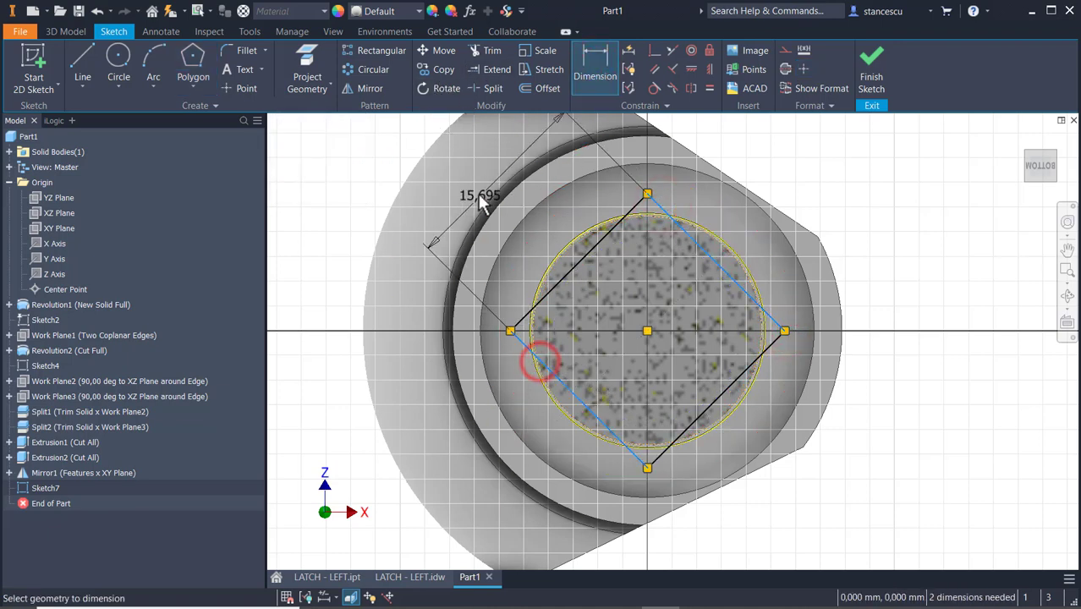
left_click(468, 185)
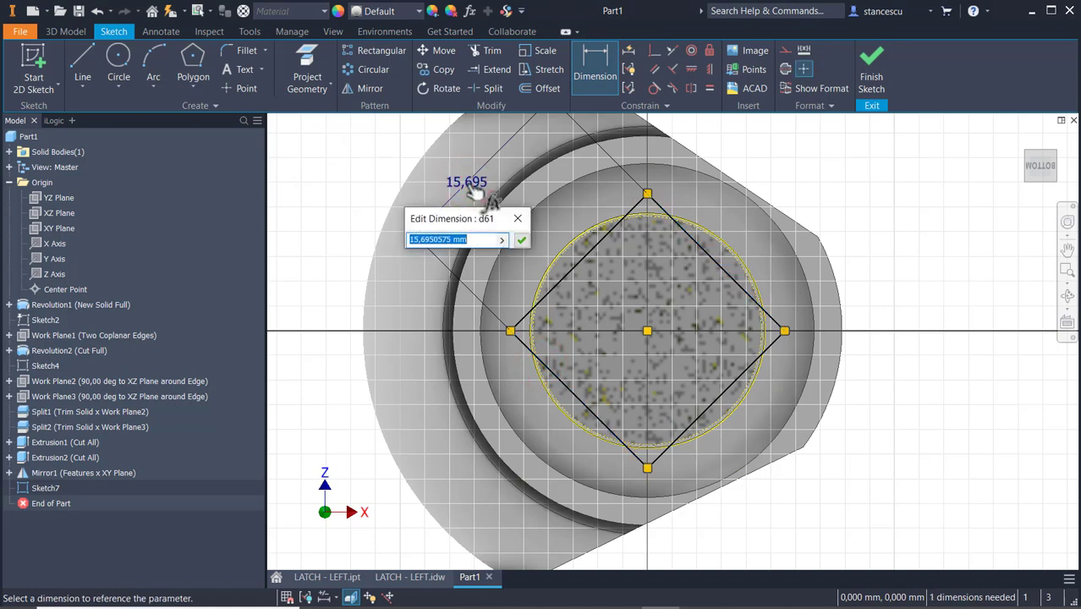
type("14")
key("Return")
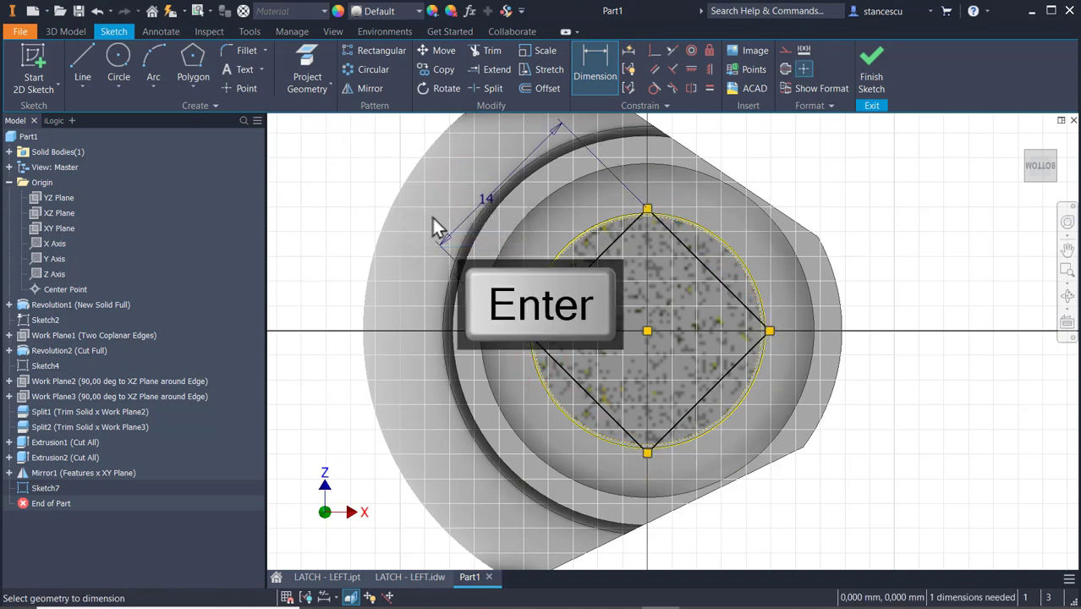
scroll(634, 319, "up", 3)
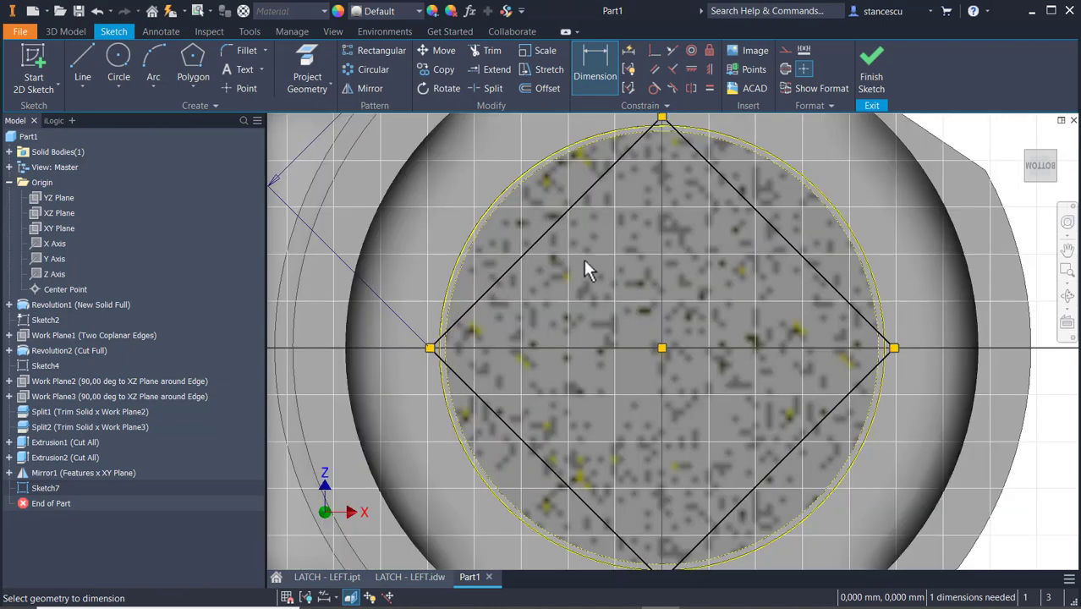
scroll(643, 186, "up", 3)
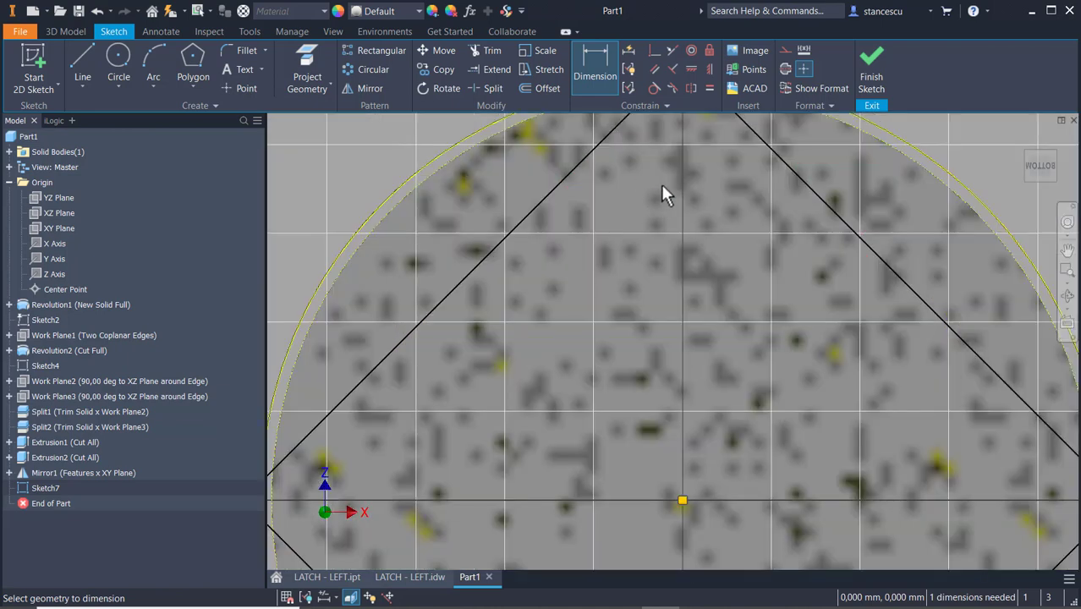
scroll(643, 356, "down", 2)
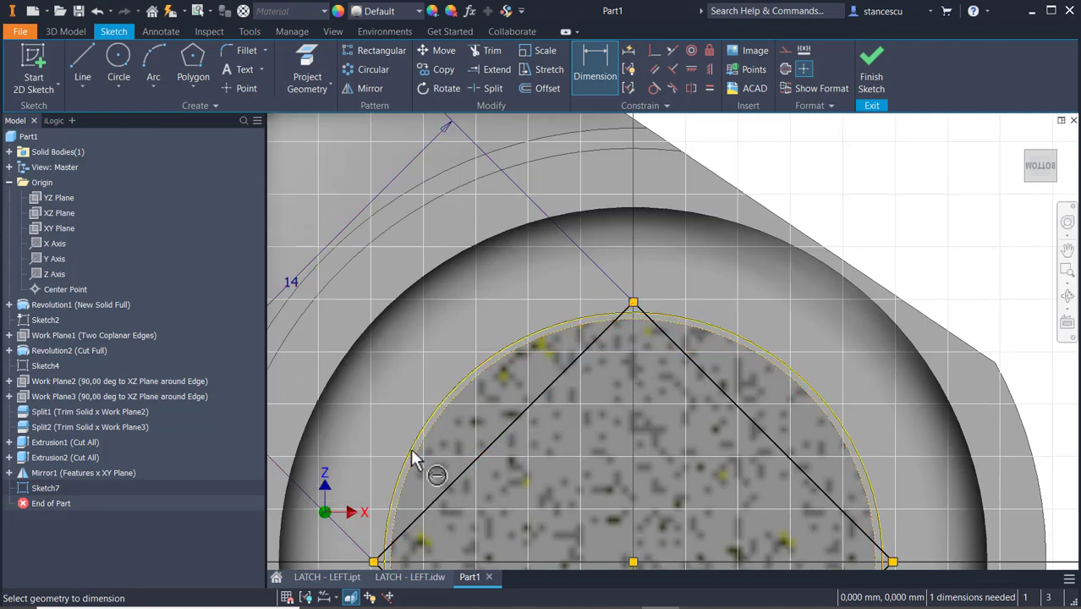
Finish the square's sketch and set up an Extrude cut of one outer circular segment, through all towards the shank's free end.
left_click(866, 76)
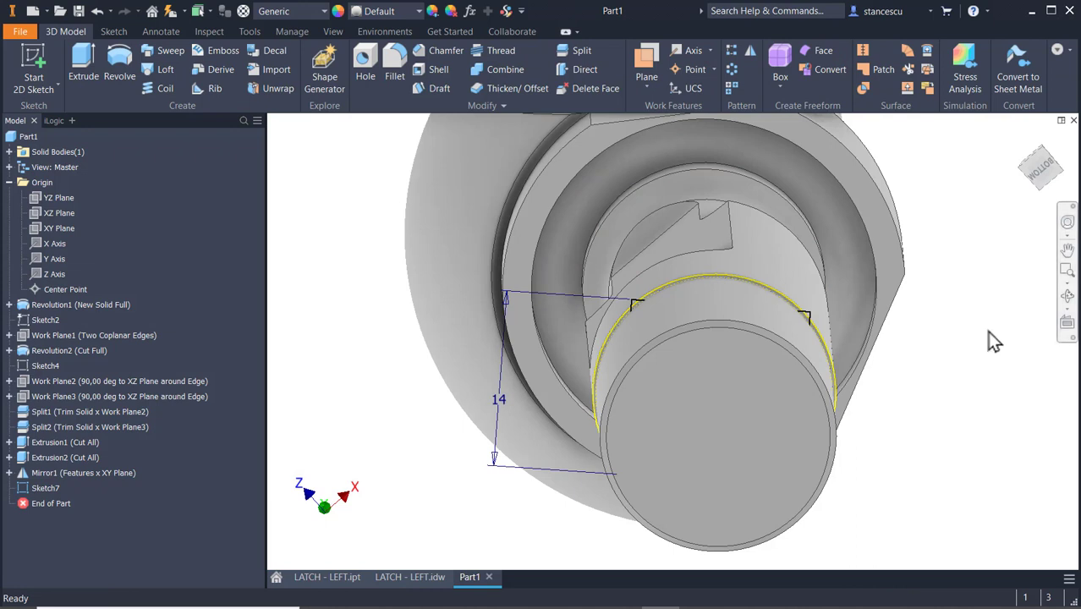
left_click(94, 51)
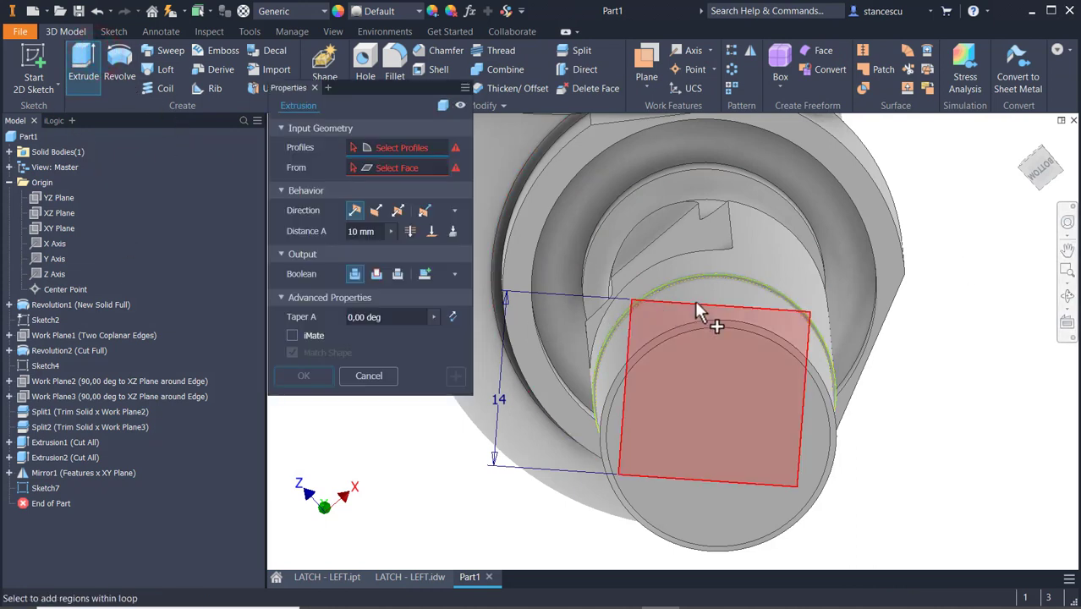
left_click(715, 286)
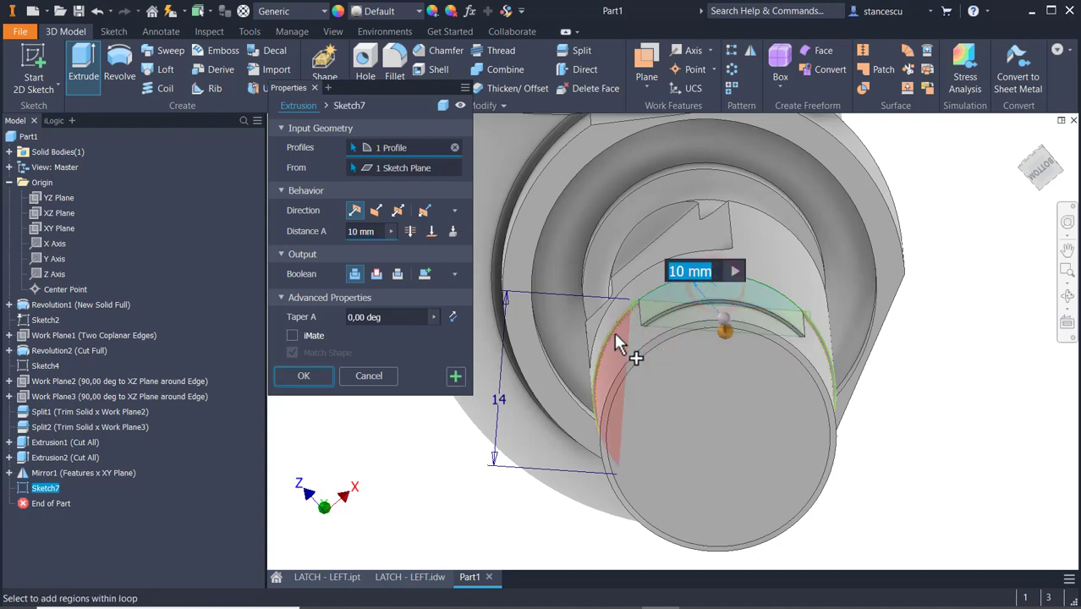
left_click(376, 273)
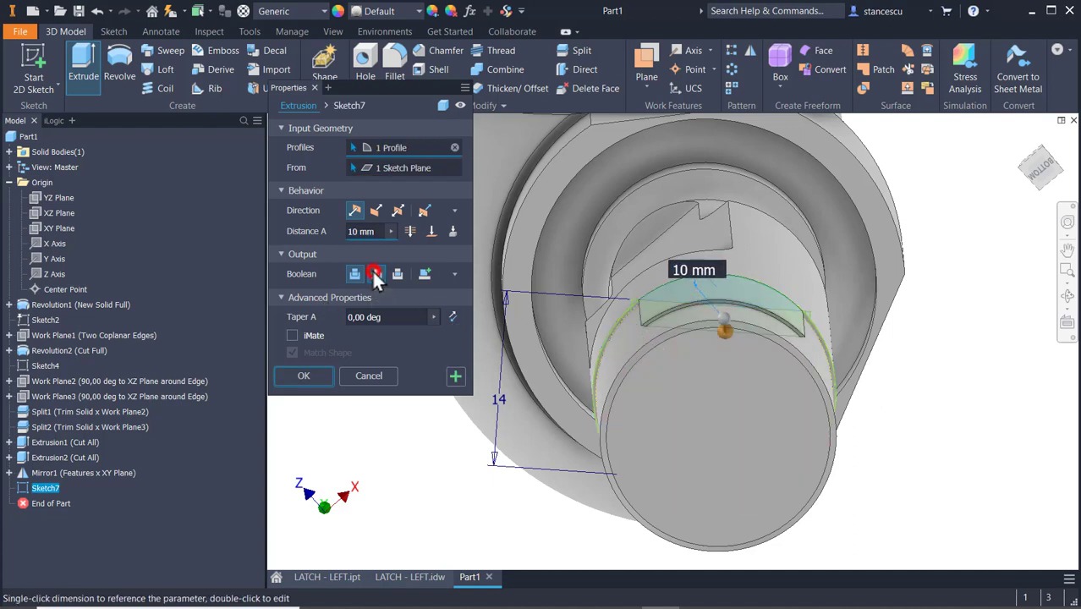
left_click(353, 212)
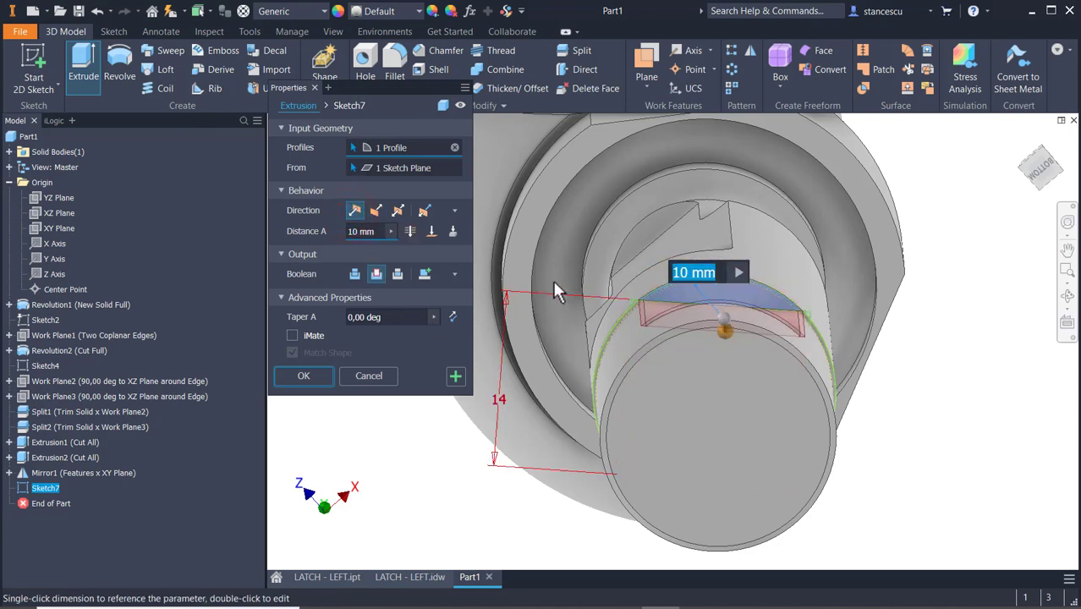
left_click(409, 232)
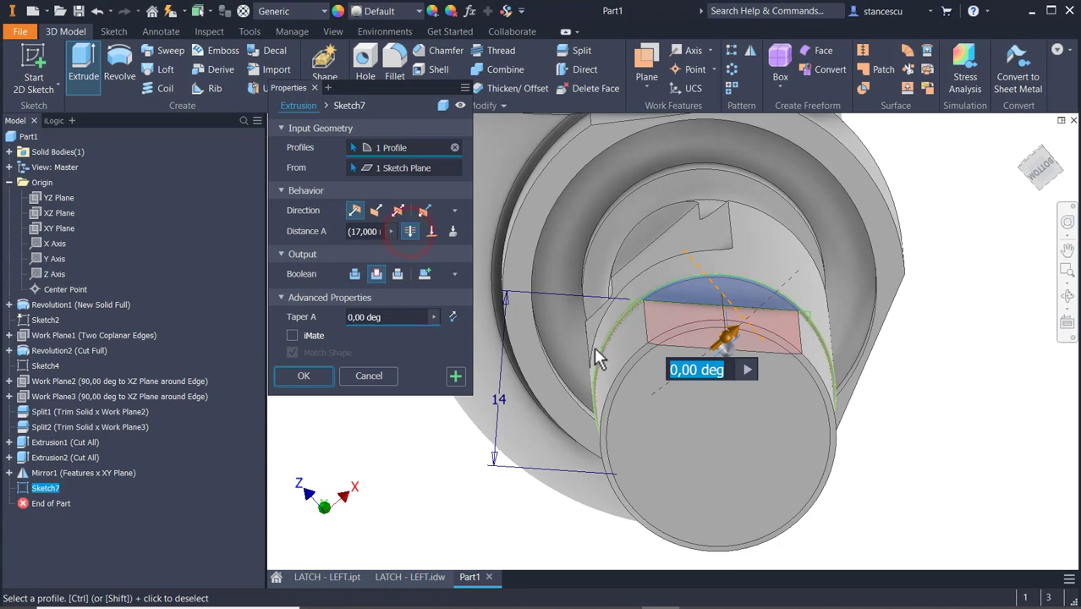
Add the other three circular segments around the square to the cut profiles and complete the extrusion.
left_click(616, 347)
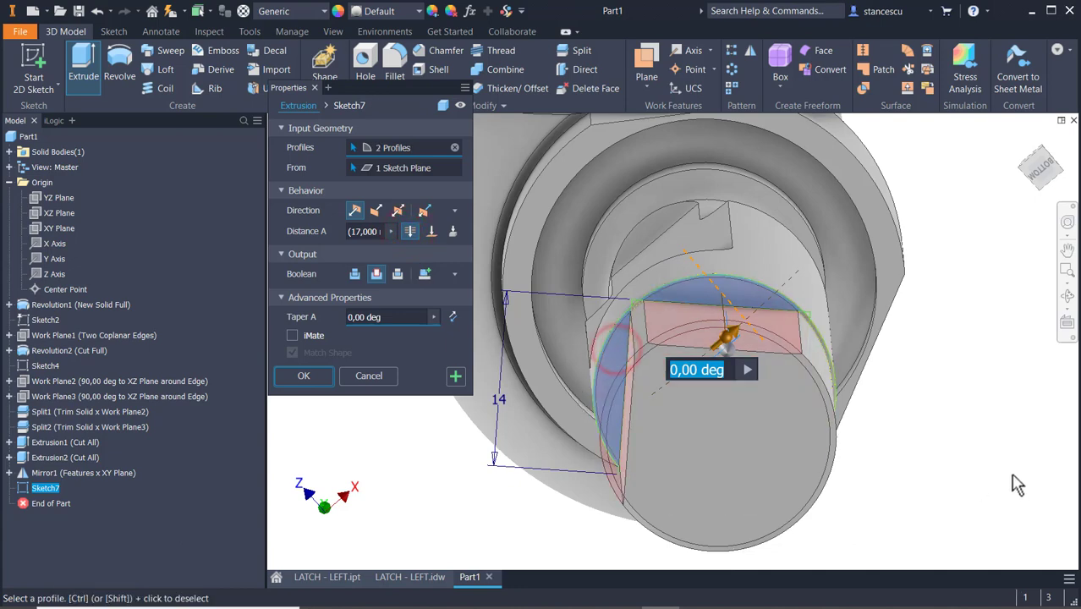
middle_click_drag(1013, 475, 1015, 432, "shift")
left_click(744, 483)
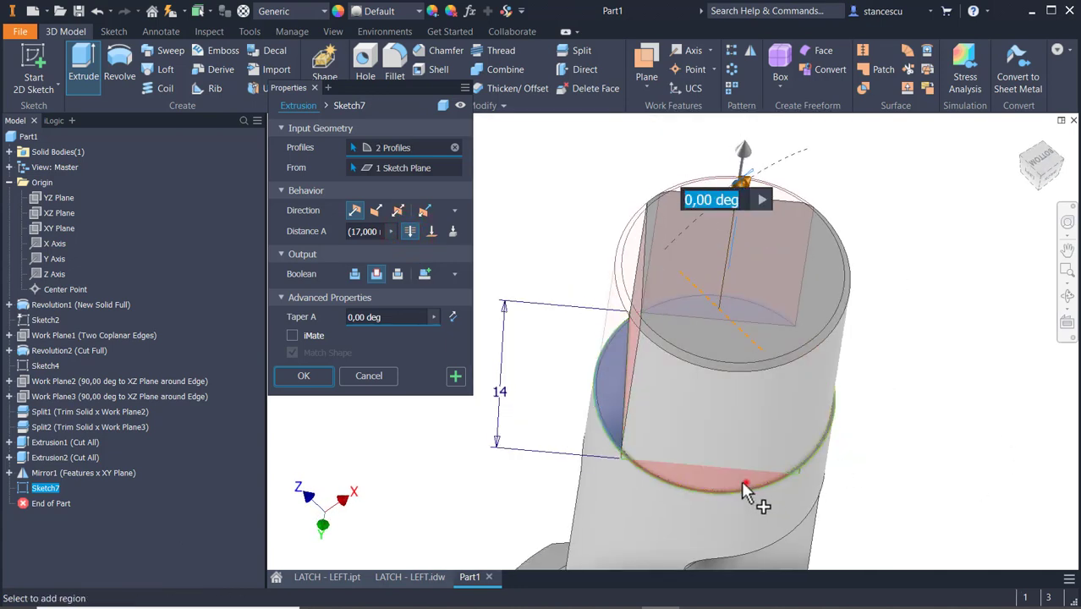
middle_click_drag(910, 448, 871, 444, "shift")
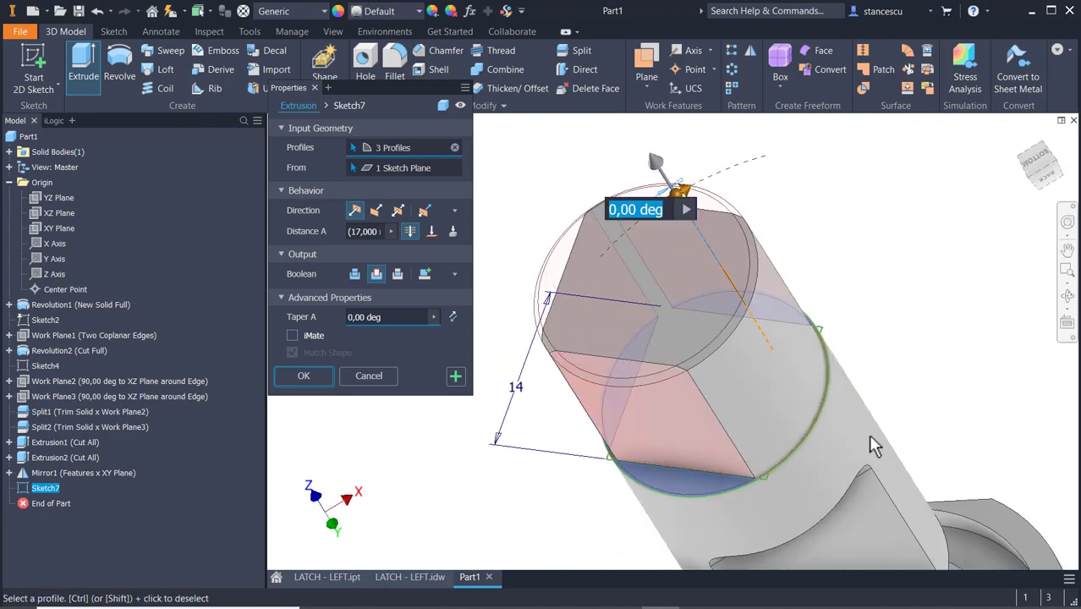
left_click(800, 420)
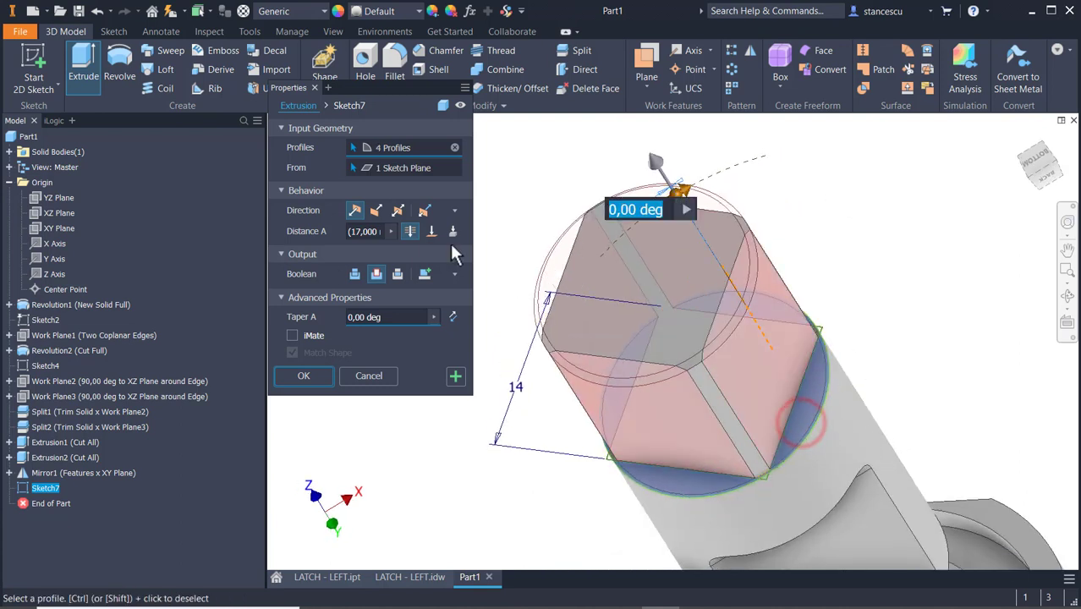
left_click(304, 375)
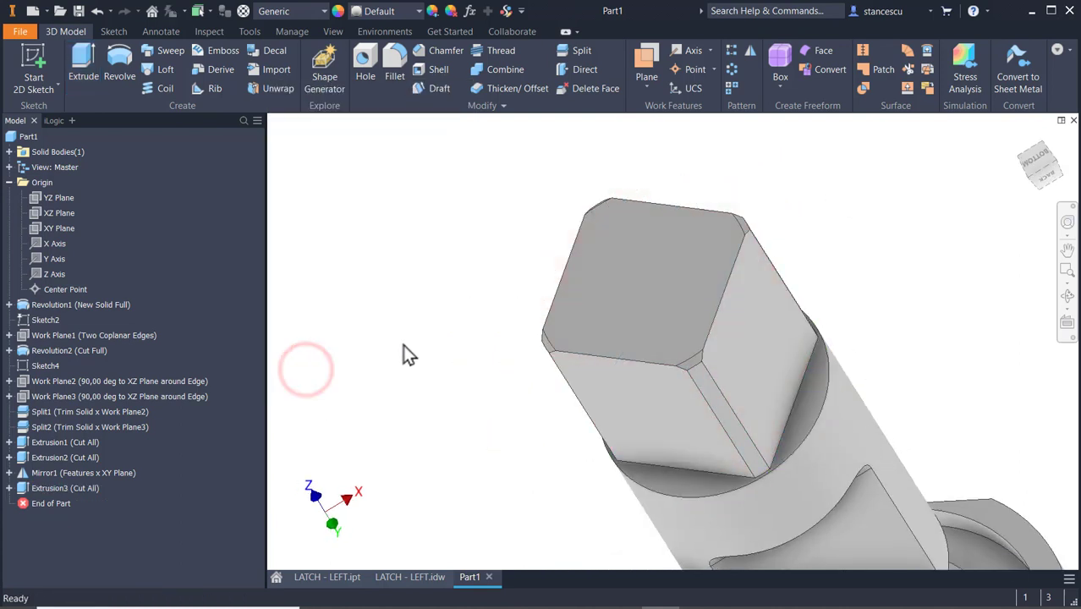
View the part from the front and check the cross hole in the square end on the LATCH - LEFT.idw drawing and section B-B.
key("F6")
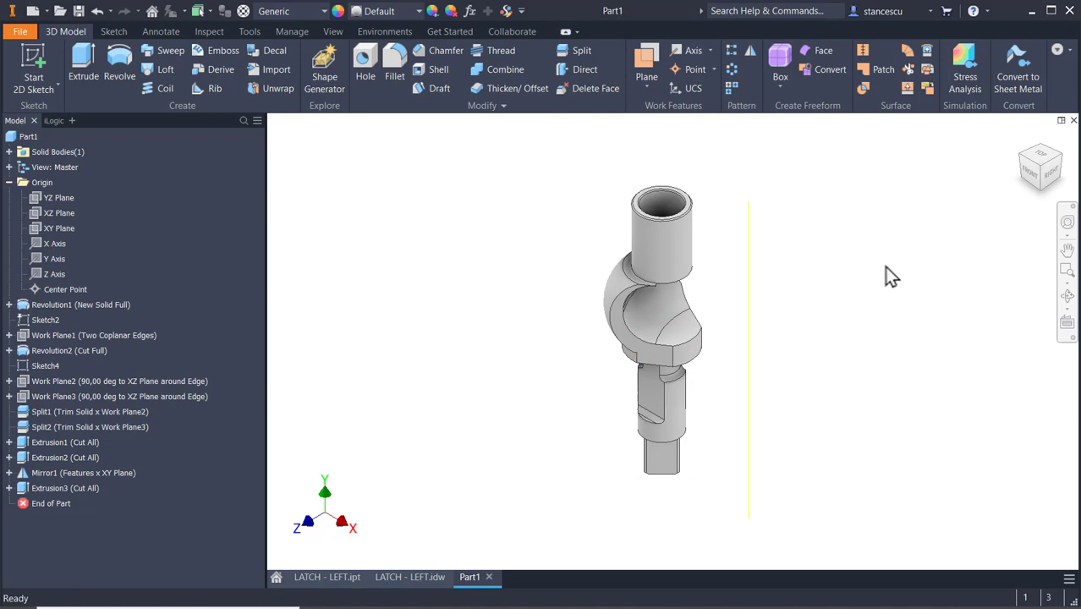
left_click(1034, 173)
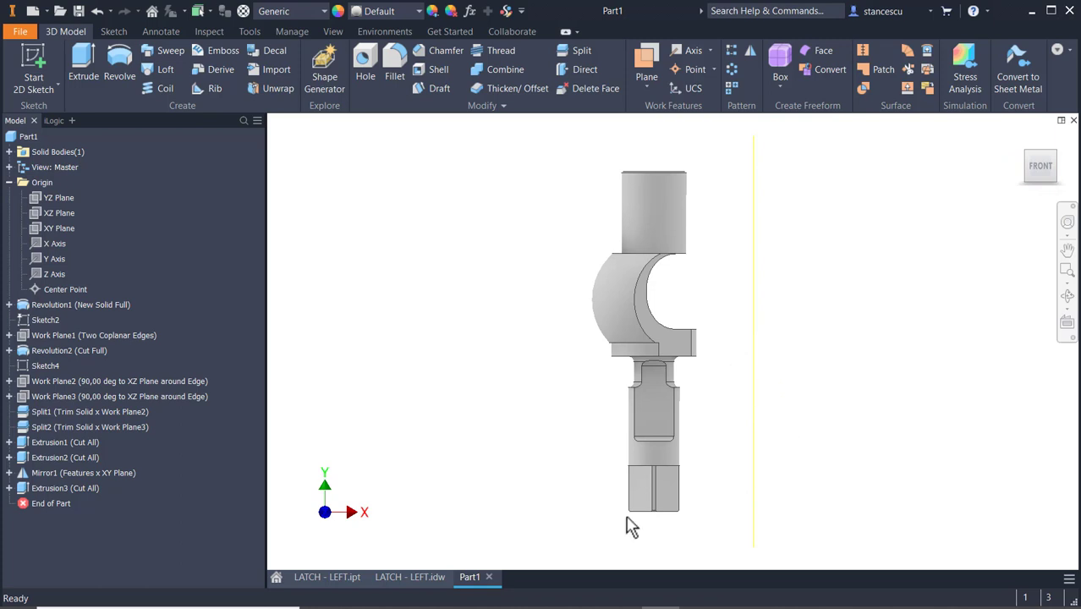
left_click(409, 584)
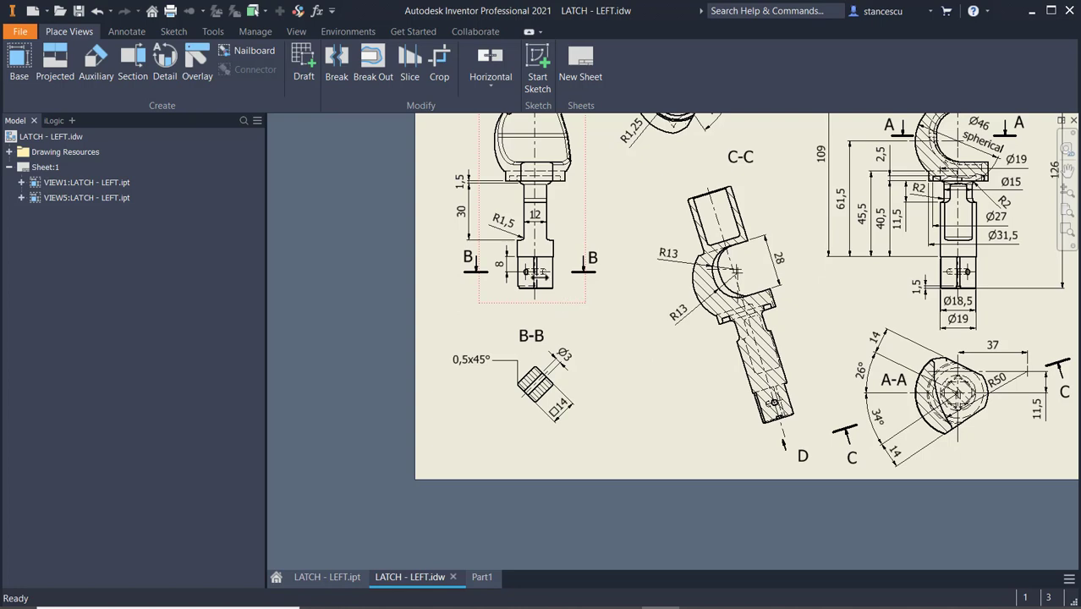
left_click(496, 271)
left_click(496, 271)
scroll(499, 276, "up", 2)
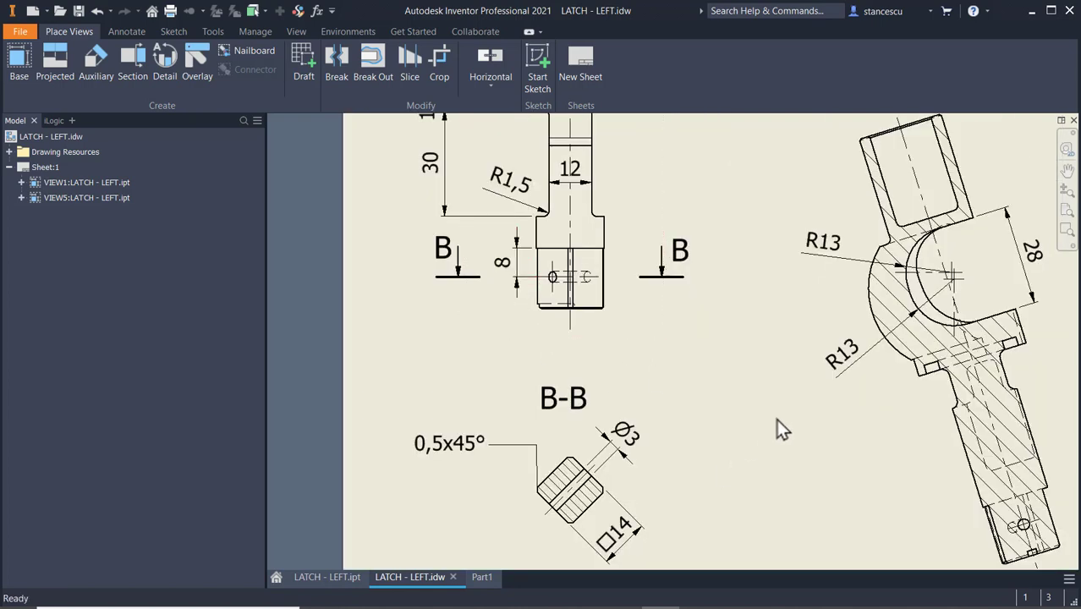
scroll(776, 419, "down", 2)
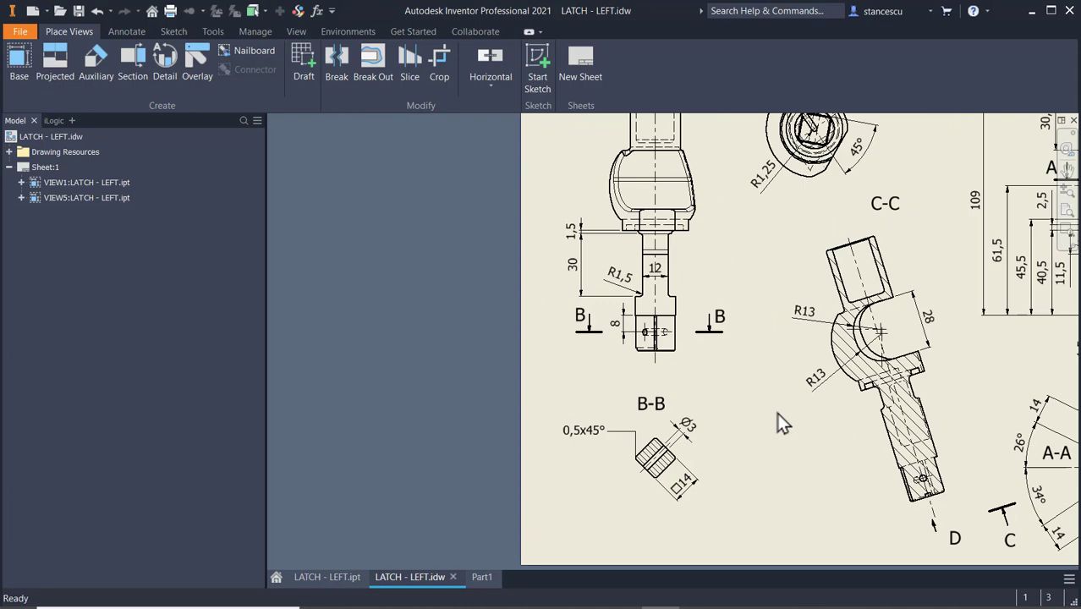
middle_click_drag(777, 413, 572, 393)
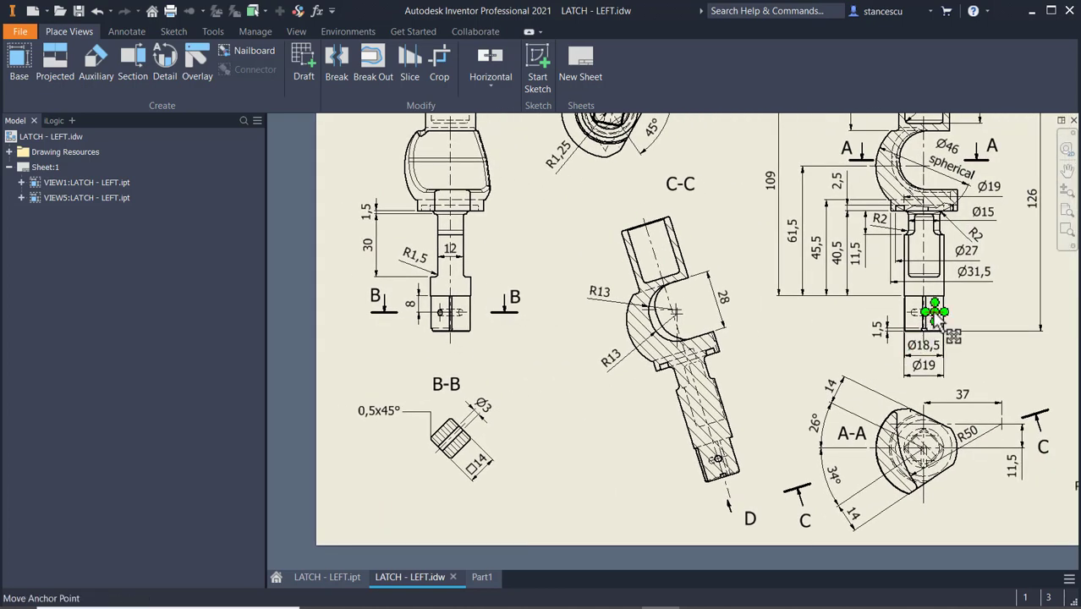
In Part1, start a sketch on a front-facing flat of the square end and place a point near the middle of the face.
left_click(479, 577)
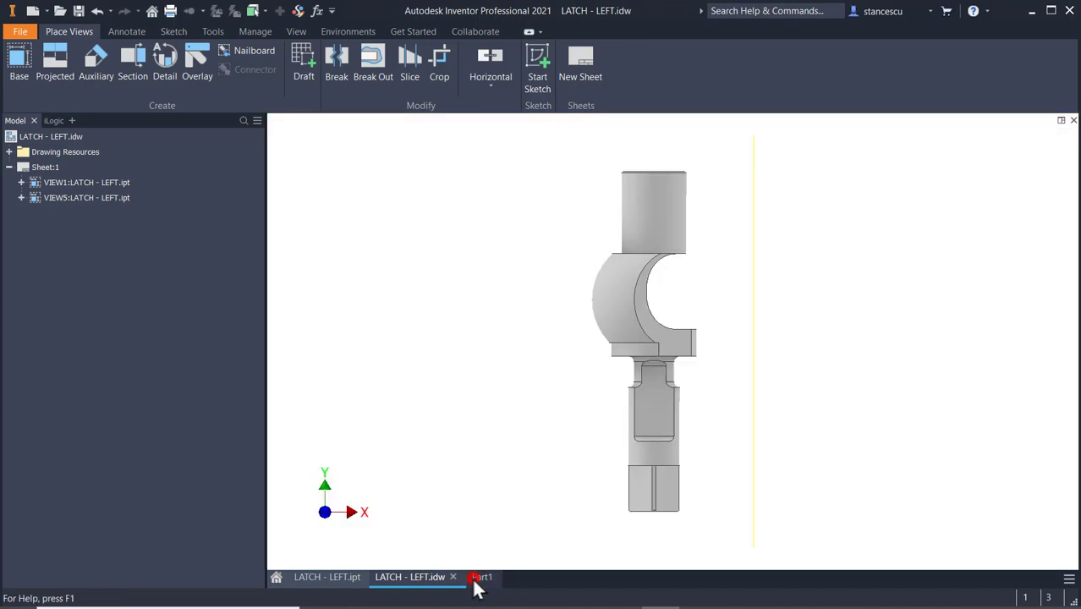
left_click(668, 484)
left_click(764, 467)
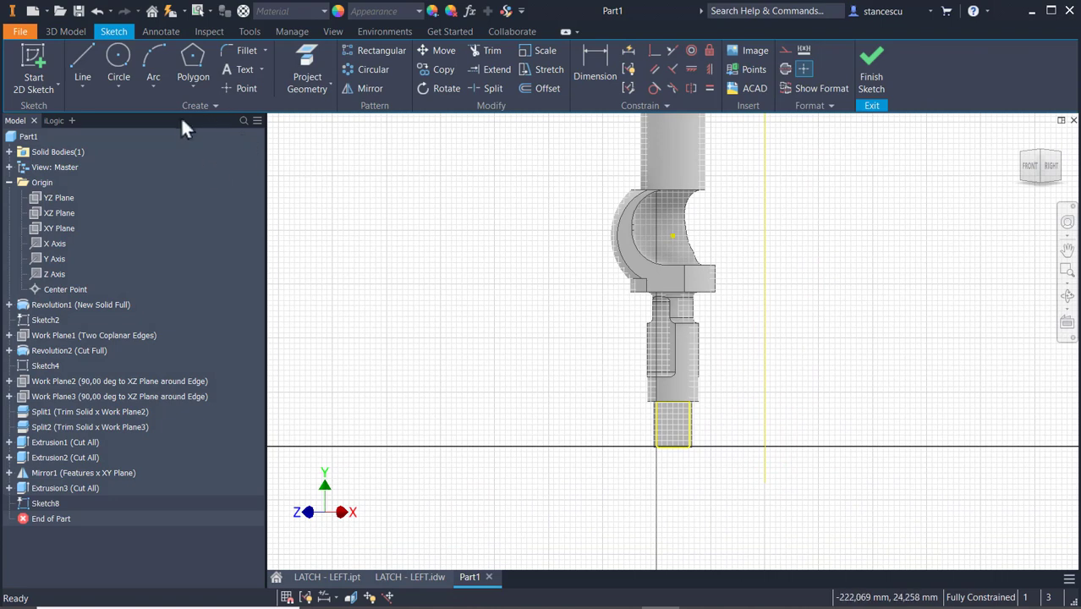
left_click(248, 88)
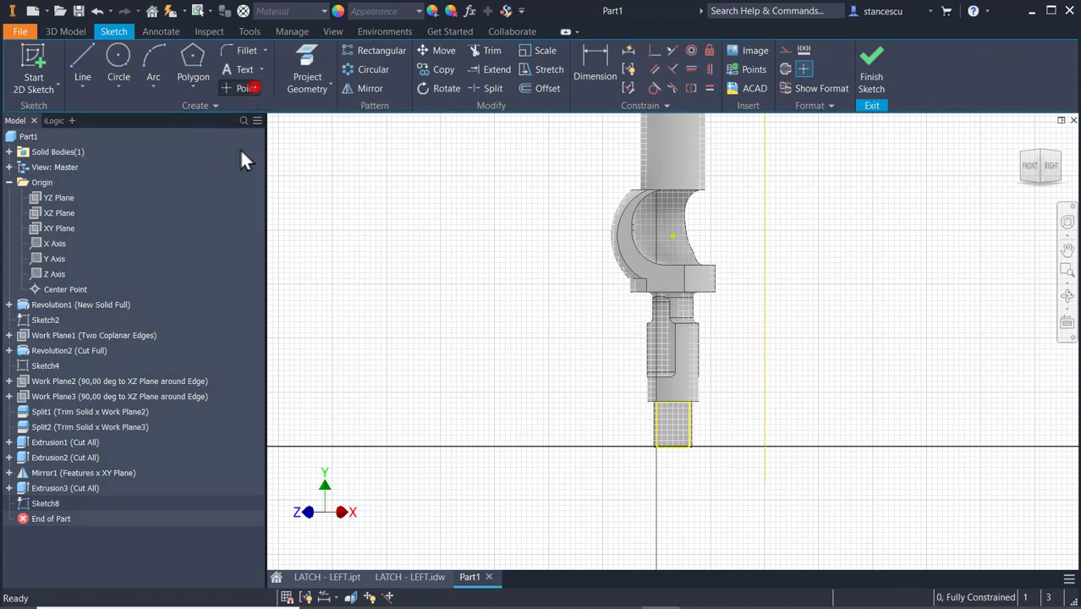
left_click(673, 426)
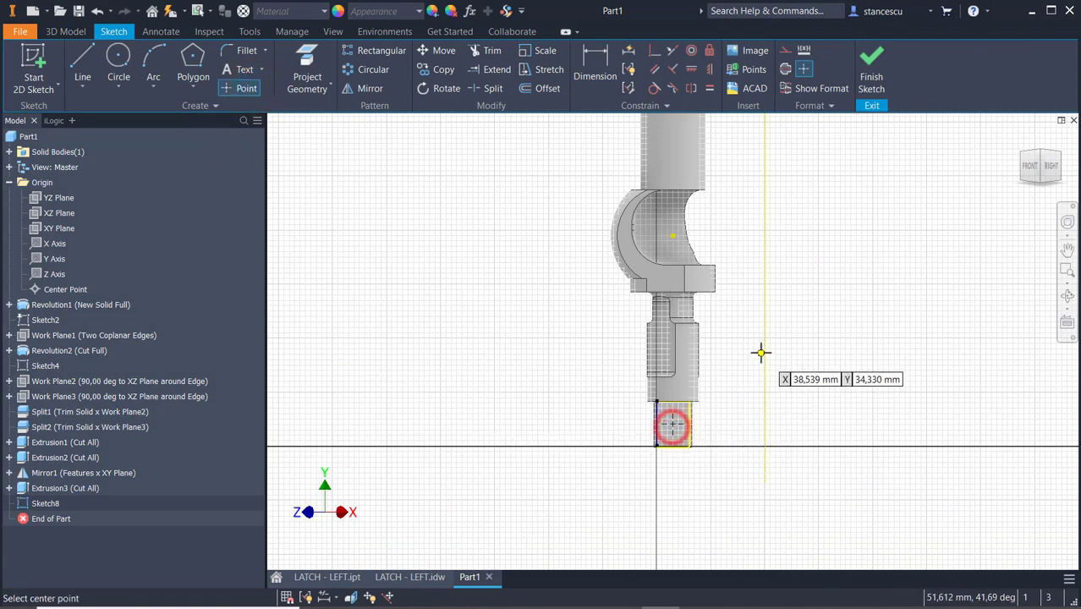
Align the sketch point vertically with the projected origin point.
left_click(709, 69)
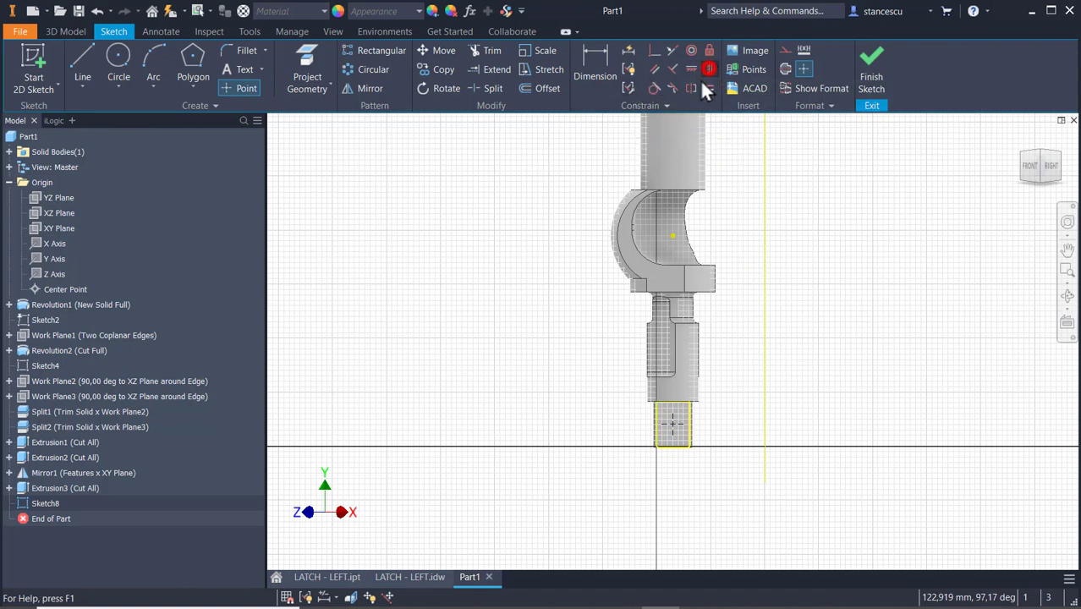
left_click(672, 237)
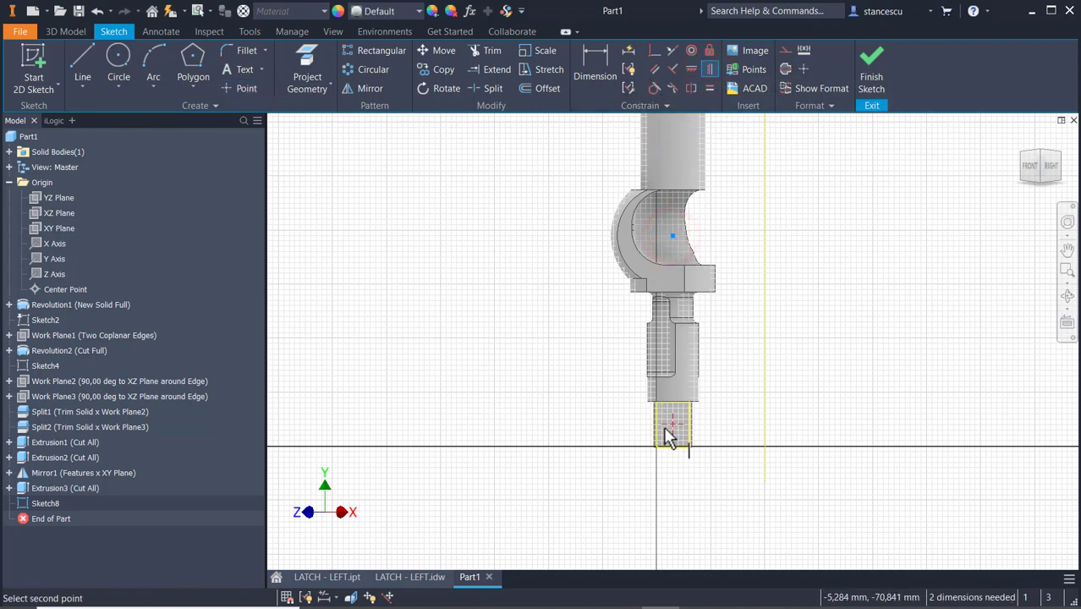
left_click(672, 425)
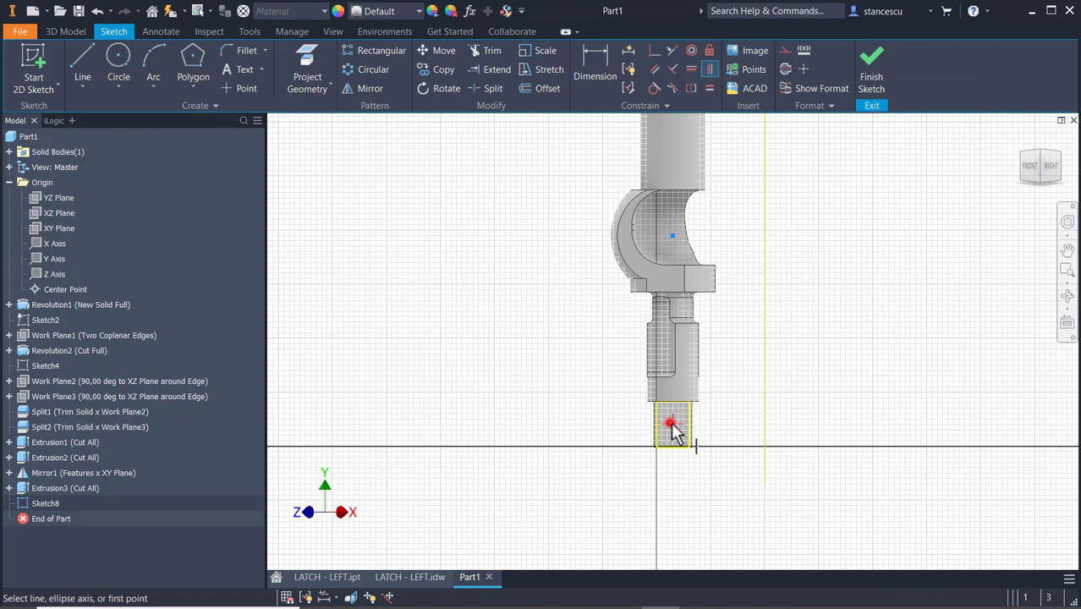
Dimension the point 8 mm from the shoulder edge above the square end.
left_click(606, 52)
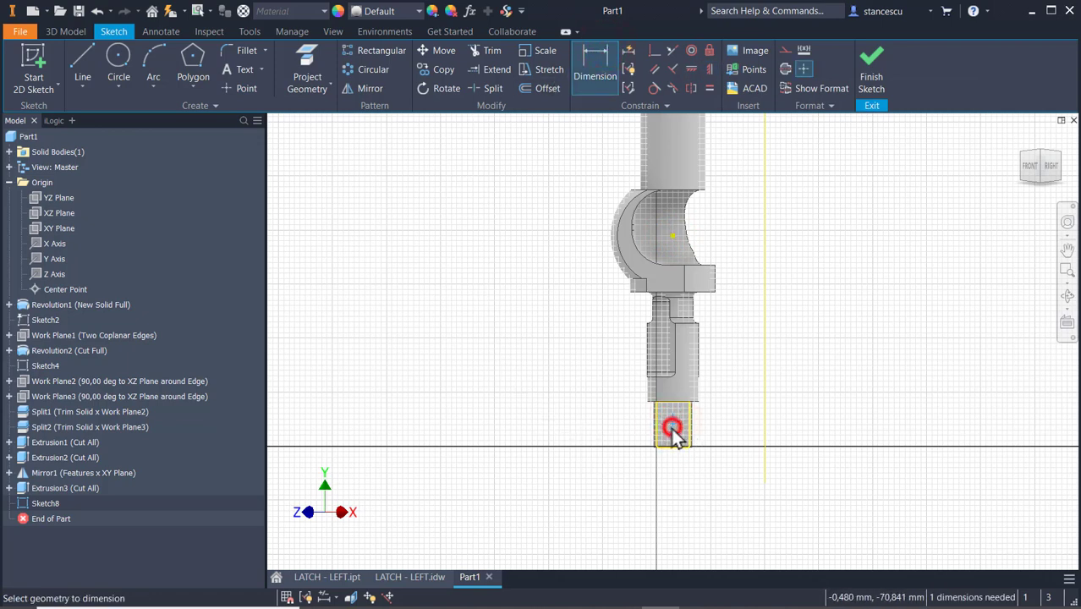
scroll(696, 412, "up", 4)
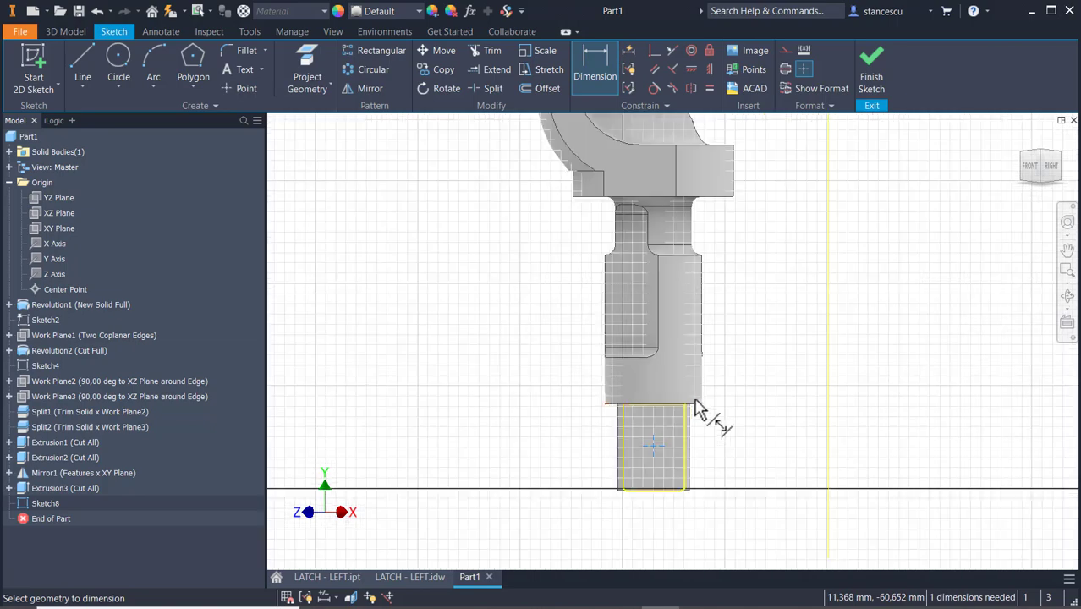
left_click(700, 405)
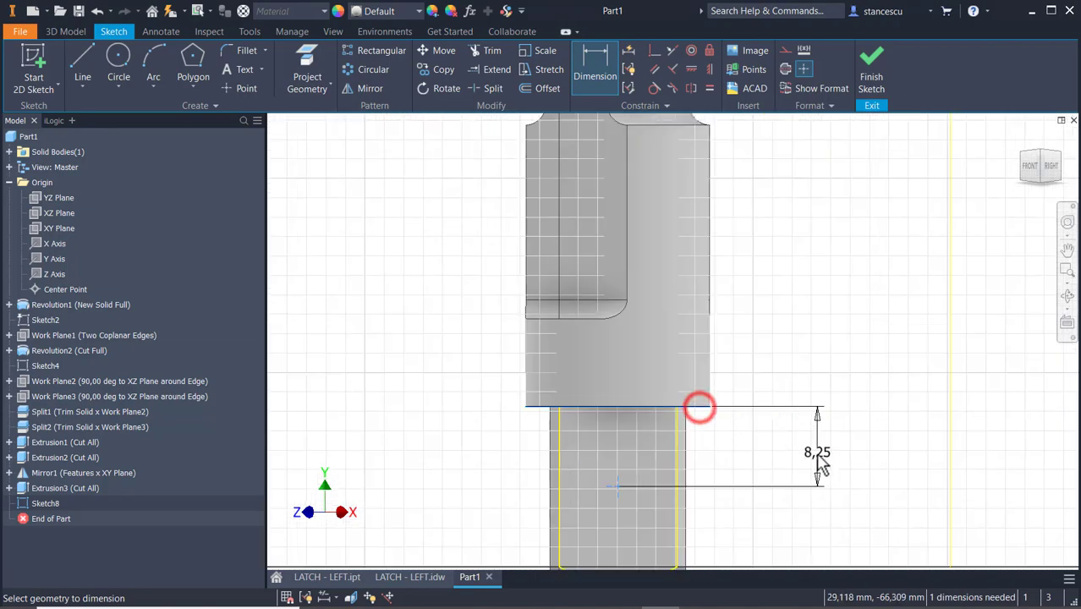
left_click(817, 453)
type("8")
key("Return")
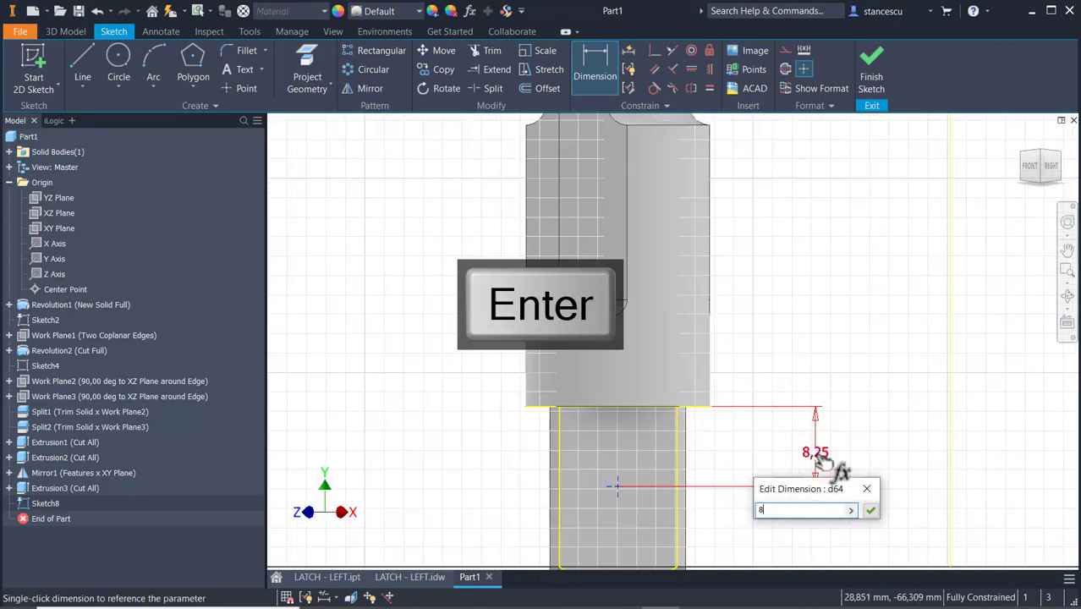
Finish the sketch and create a simple 3 mm diameter through-all hole at the sketch point.
left_click(872, 74)
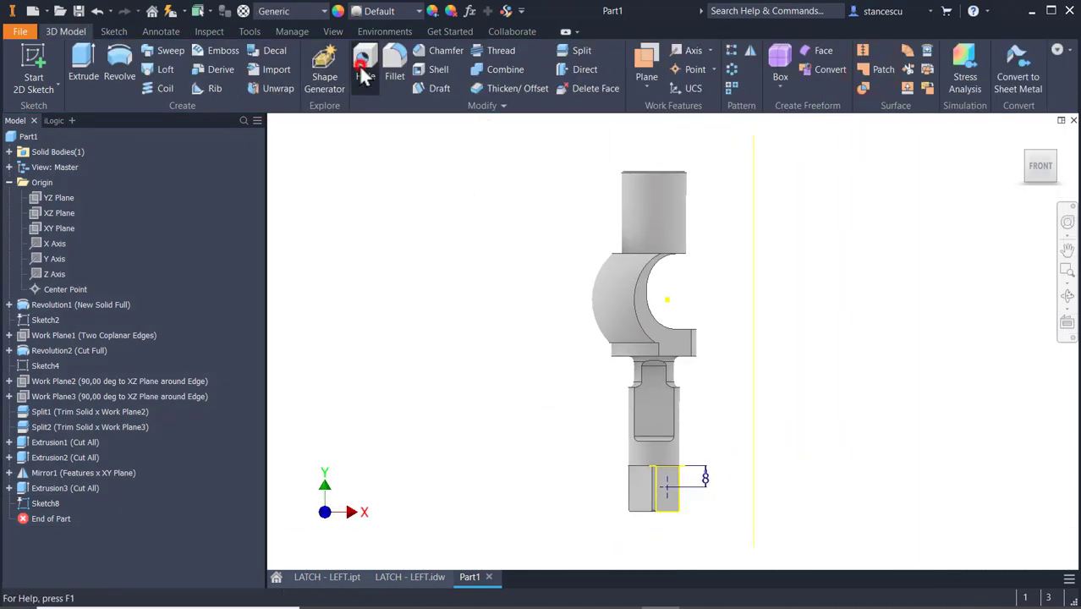
left_click(363, 75)
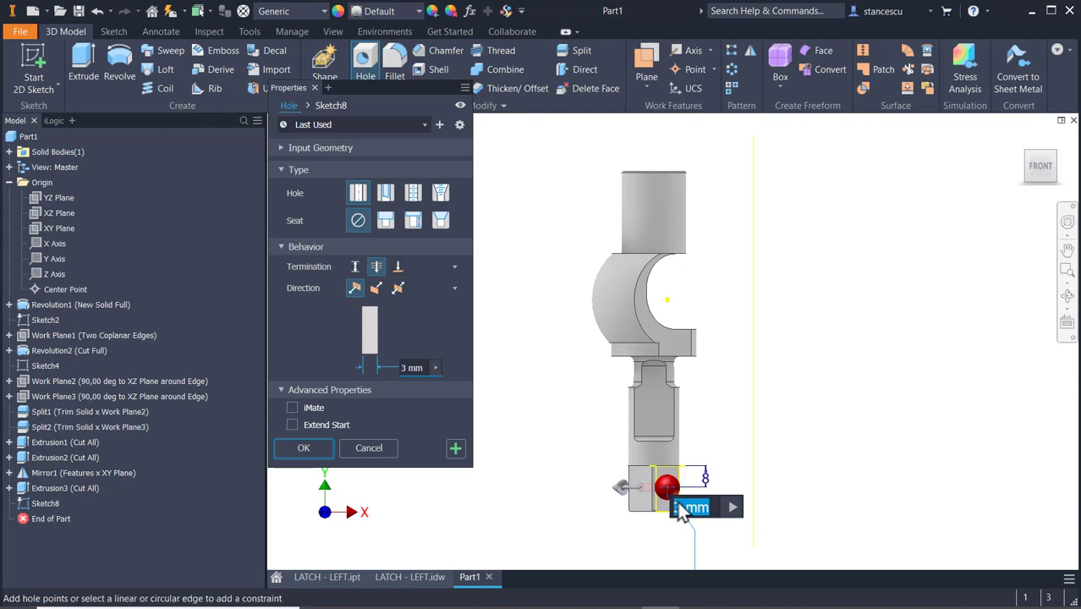
left_click(306, 449)
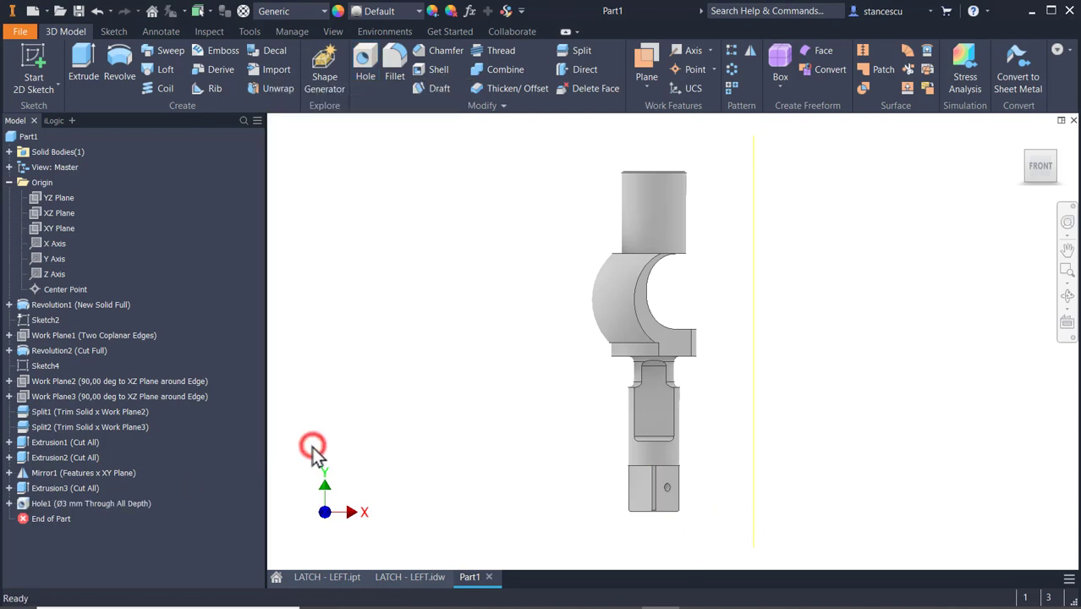
Examine view D of the LATCH - LEFT.idw drawing for the end slot's width, radius and angle.
left_click(400, 580)
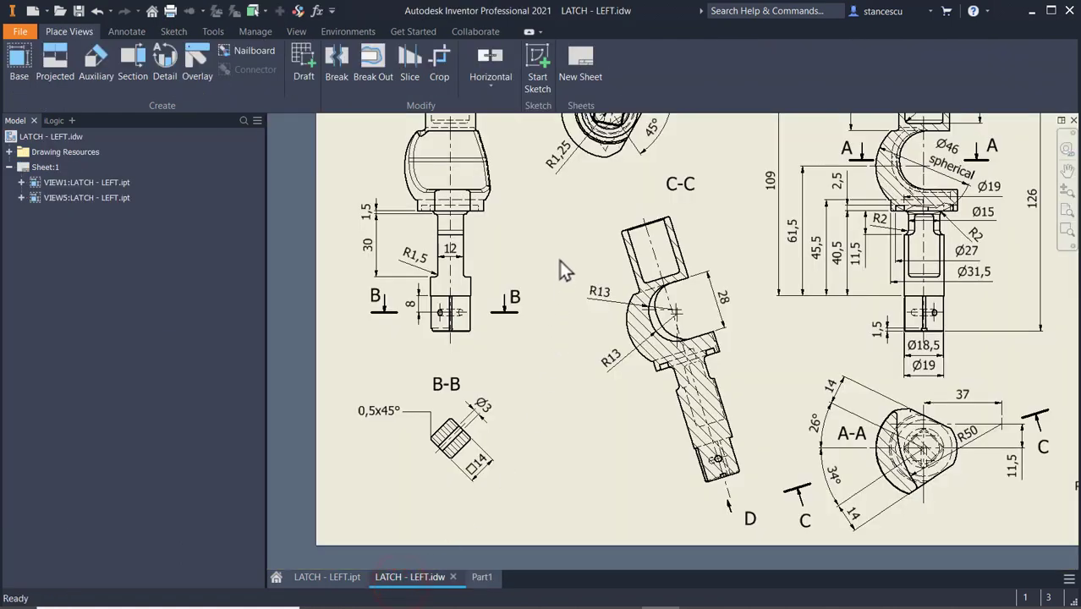
middle_click_drag(583, 249, 567, 379)
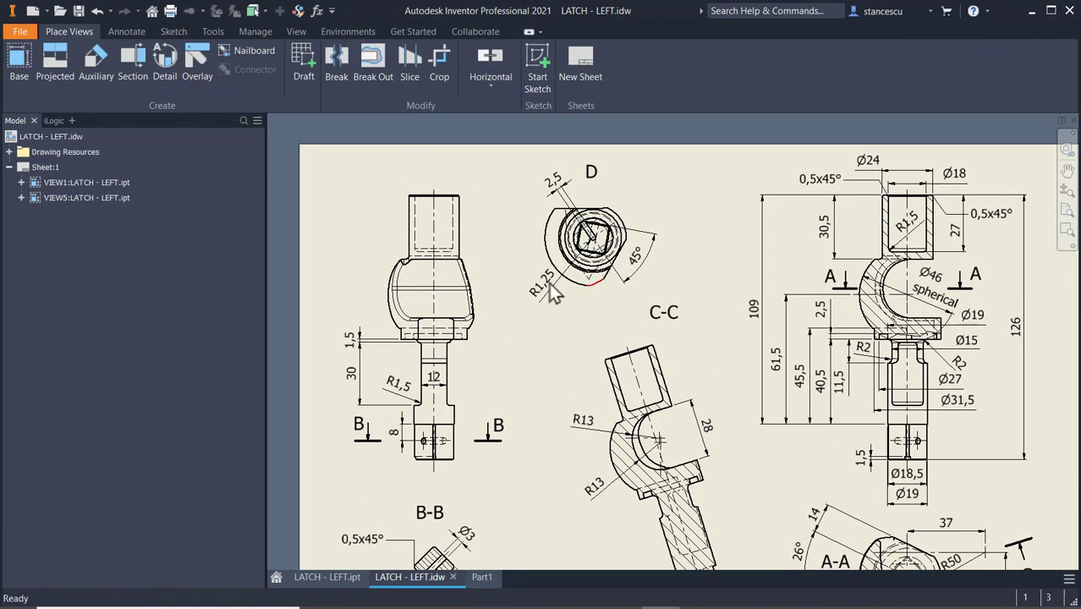
scroll(575, 237, "up", 5)
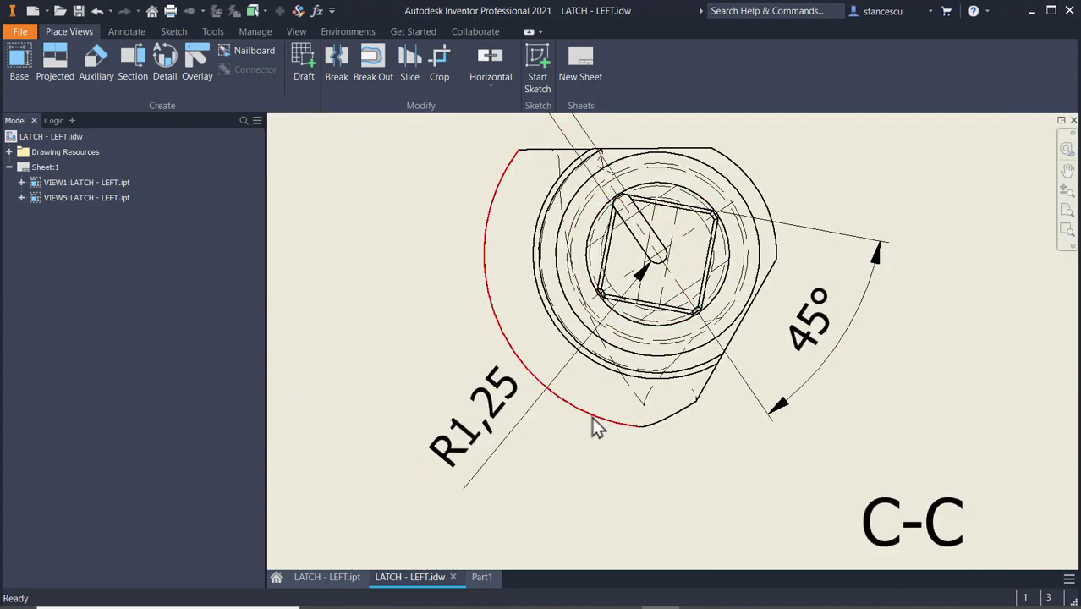
scroll(594, 427, "down", 2)
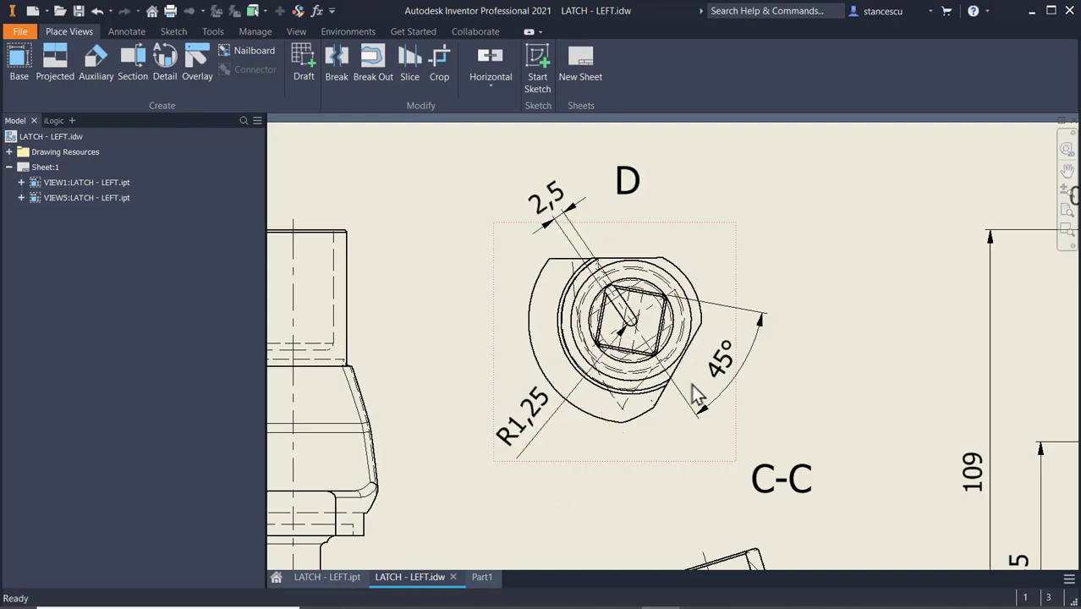
Examine section C-C and the main view of LATCH - LEFT.idw for the end slot's depth.
scroll(778, 431, "down", 2)
middle_click_drag(779, 430, 573, 173)
middle_click_drag(602, 555, 539, 372)
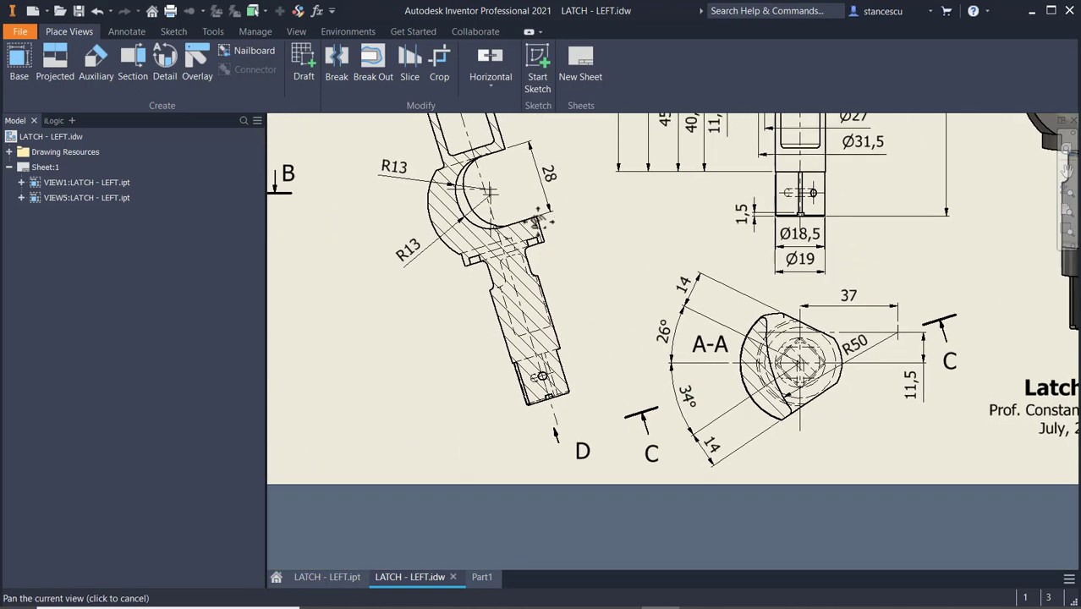
scroll(560, 400, "up", 3)
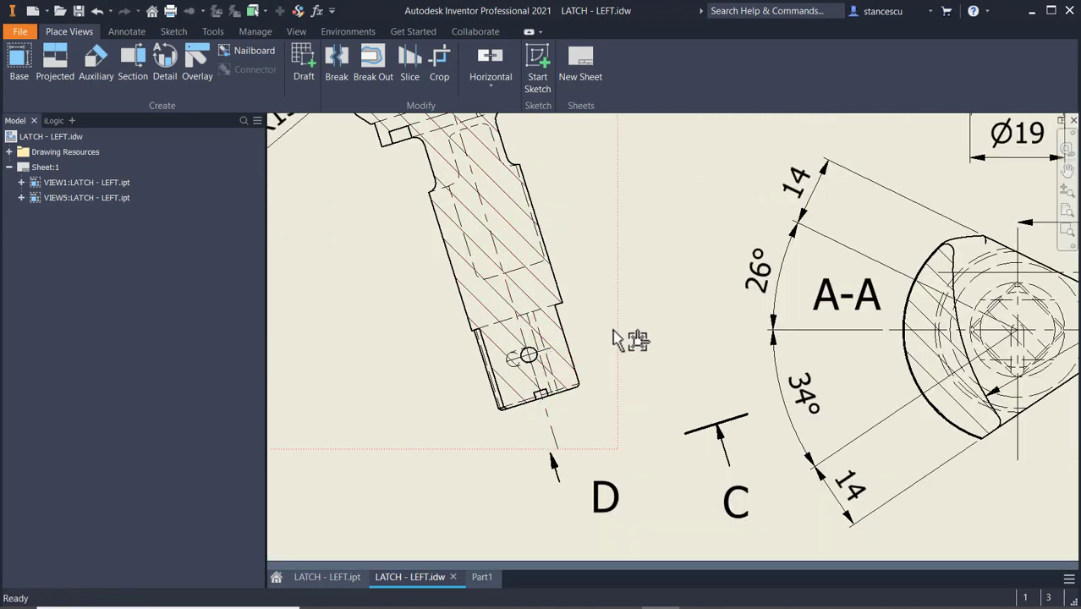
scroll(627, 293, "down", 2)
middle_click_drag(626, 294, 638, 339)
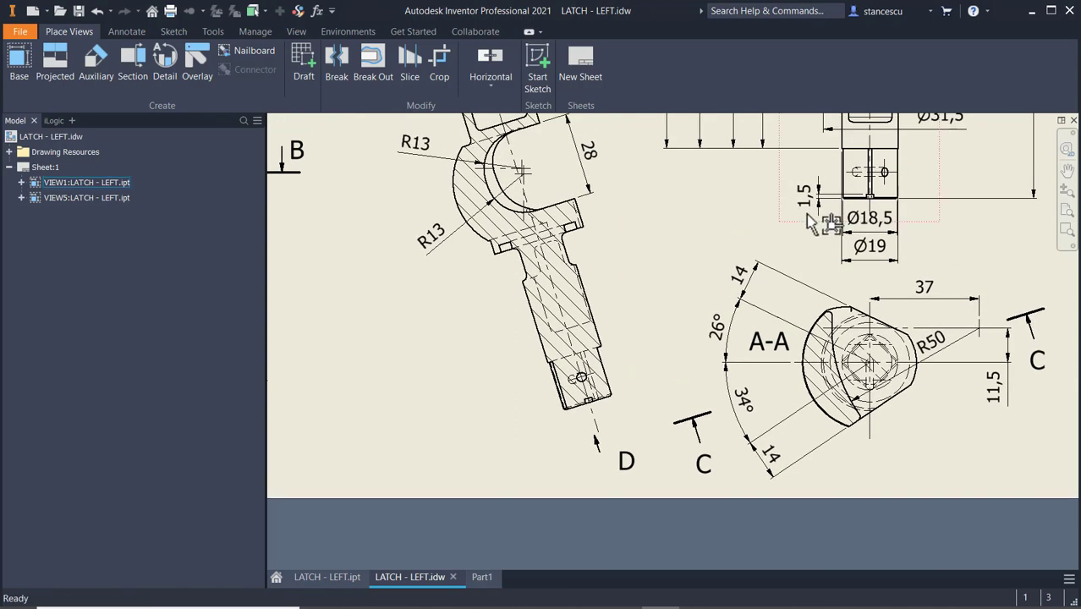
scroll(812, 207, "up", 3)
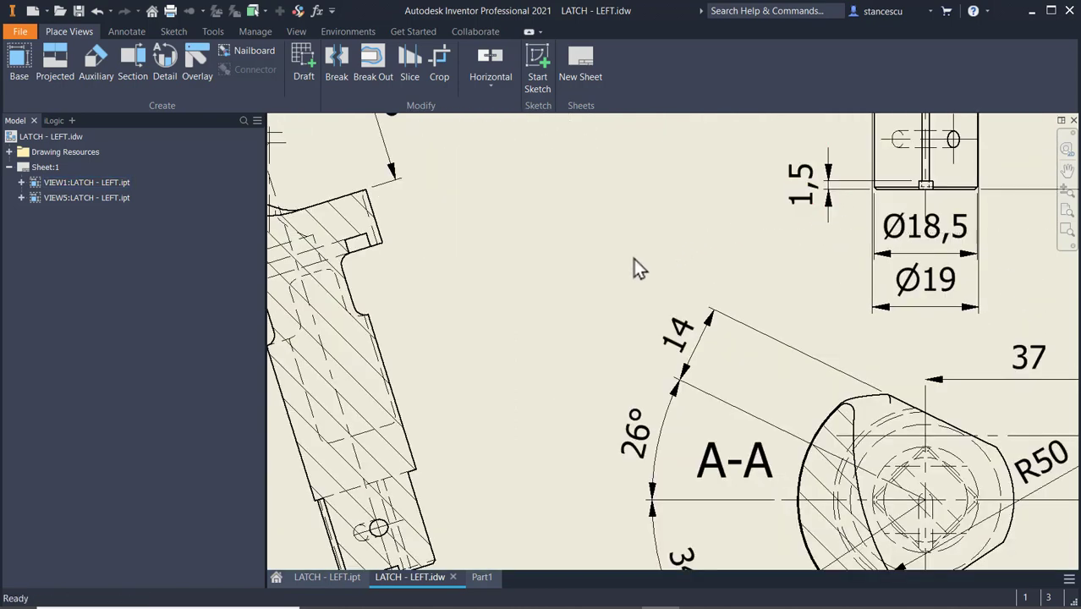
scroll(634, 259, "down", 2)
mouse_move(581, 275)
middle_mouse_down()
mouse_move(730, 538)
mouse_move(681, 489)
middle_mouse_up()
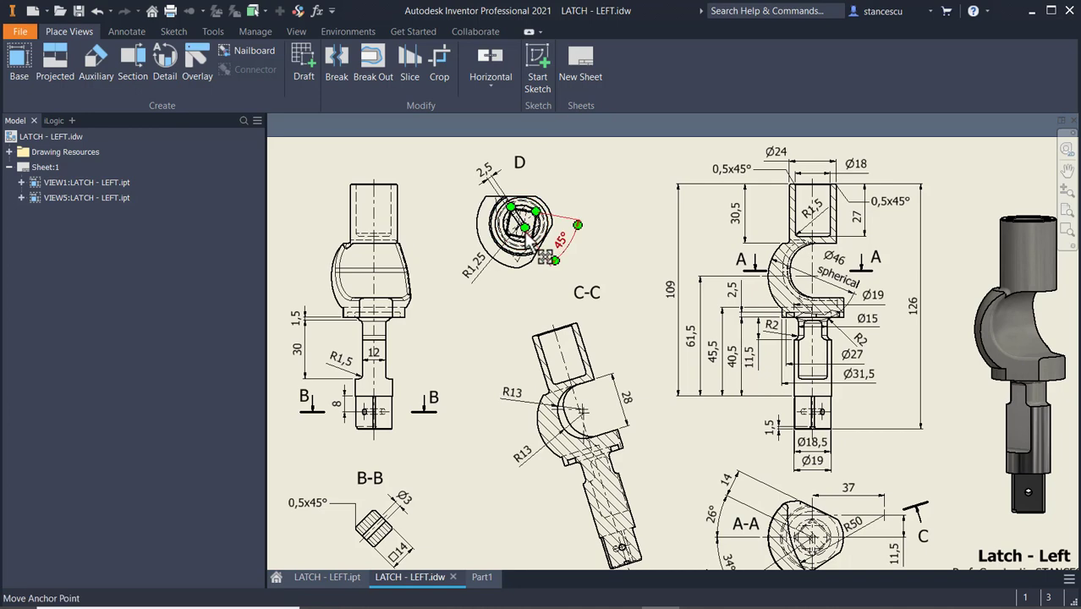
Examine view D again for the end slot's orientation relative to the square, and review the whole drawing sheet.
scroll(519, 222, "up", 3)
scroll(515, 217, "up", 3)
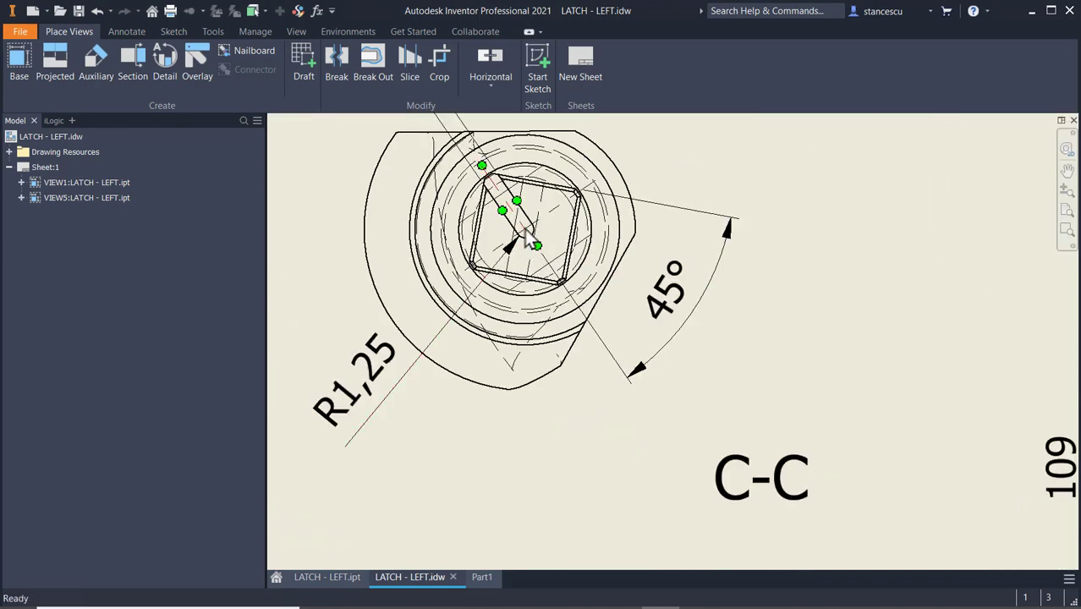
scroll(512, 222, "down", 2)
scroll(538, 244, "down", 2)
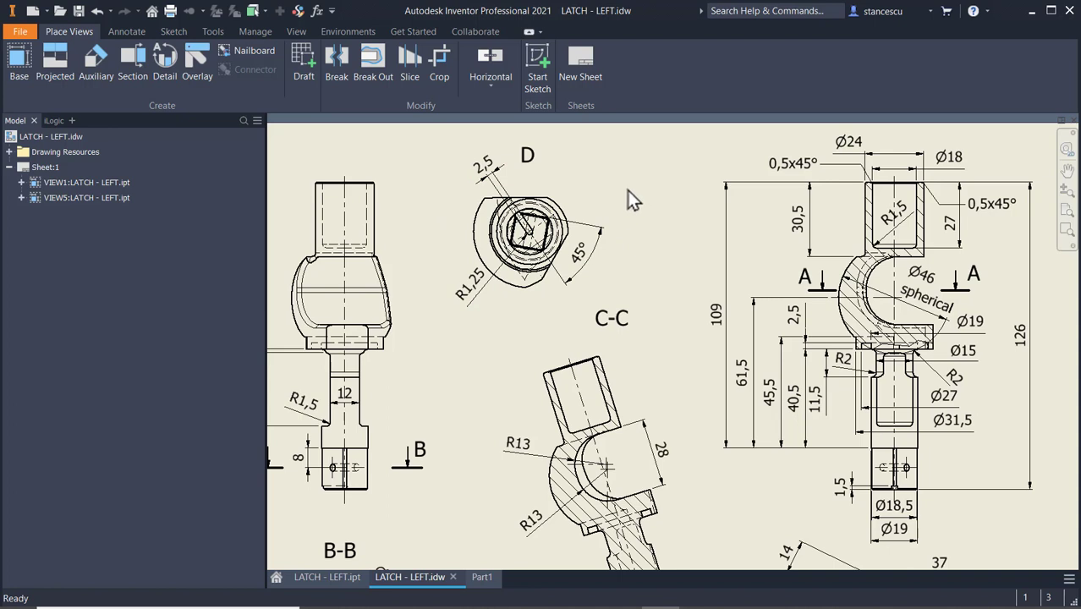
left_click(532, 233)
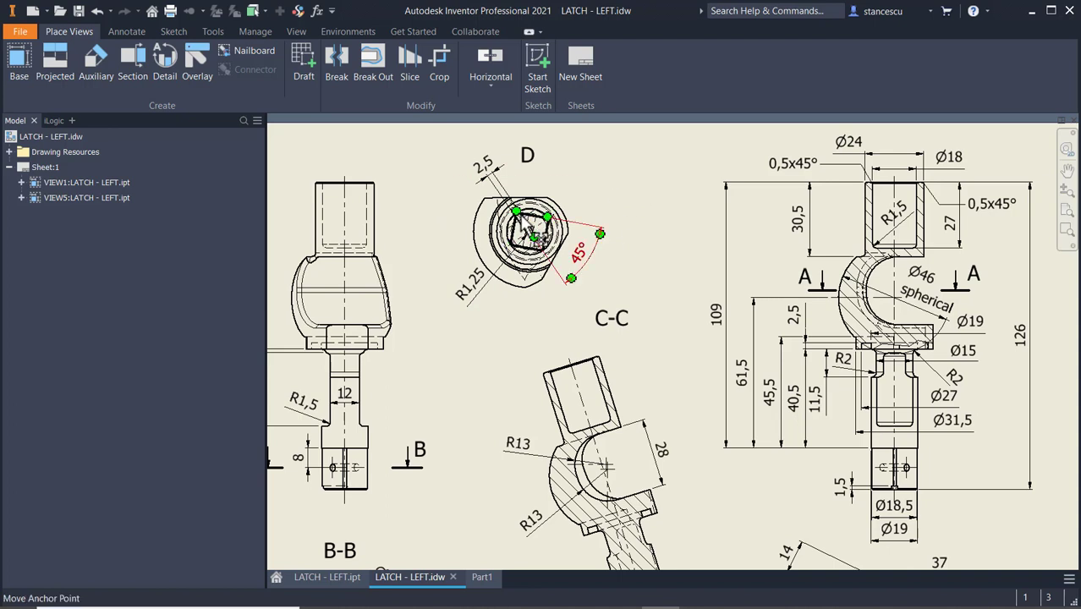
scroll(522, 236, "up", 3)
scroll(666, 229, "down", 3)
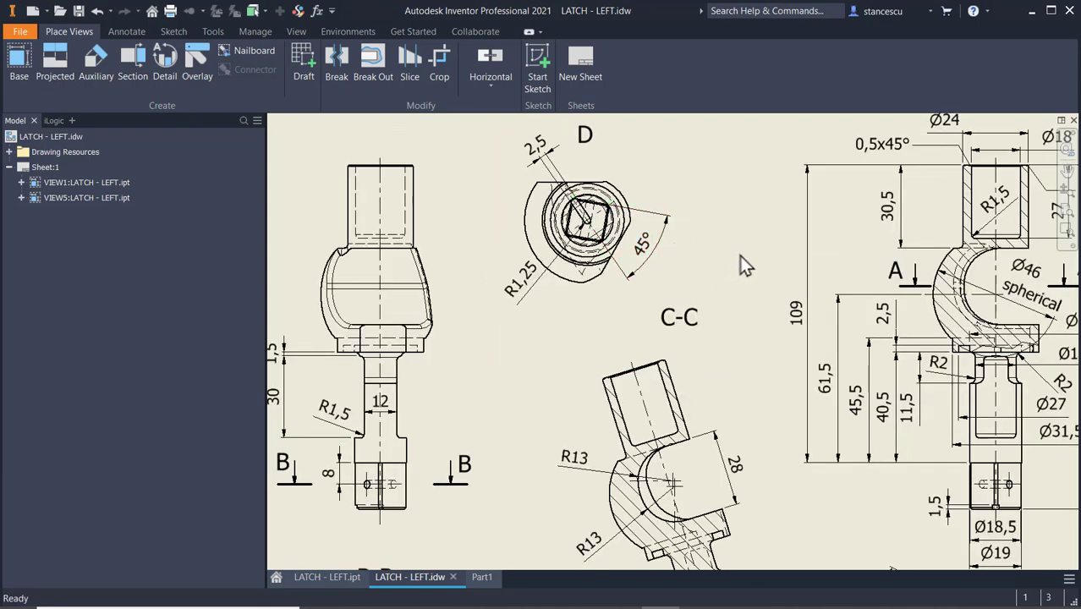
scroll(743, 270, "down", 3)
middle_click_drag(742, 271, 599, 242)
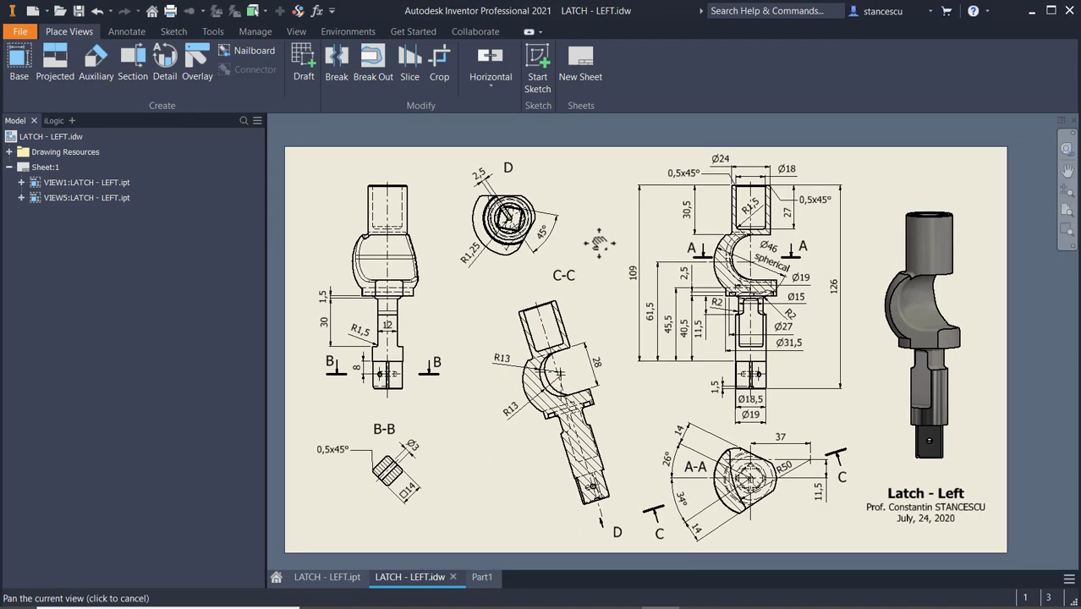
left_click(786, 211)
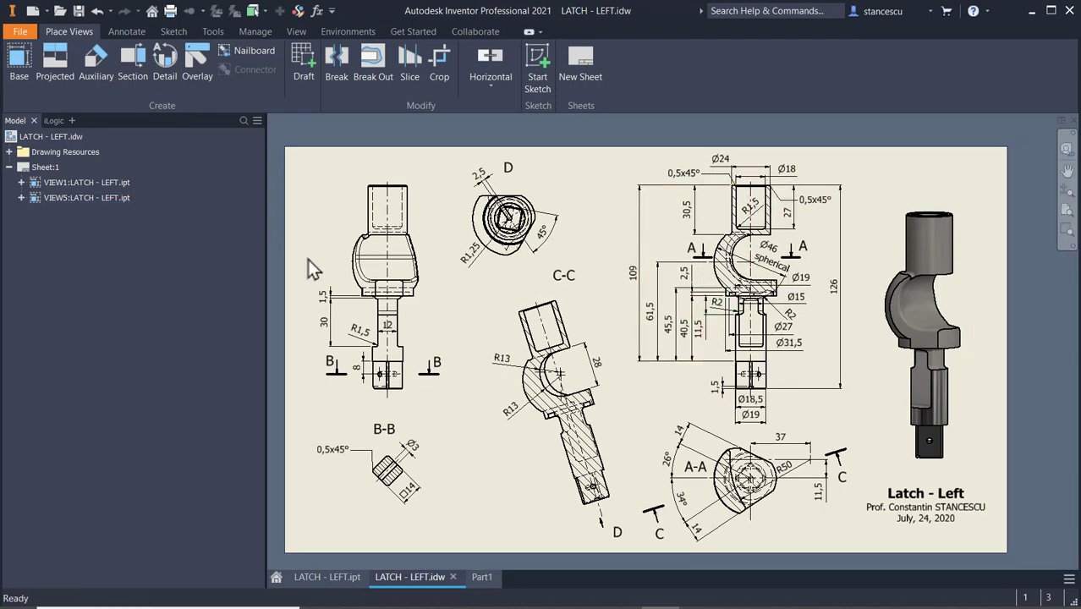
left_click(534, 243)
left_click(477, 359)
key("F6")
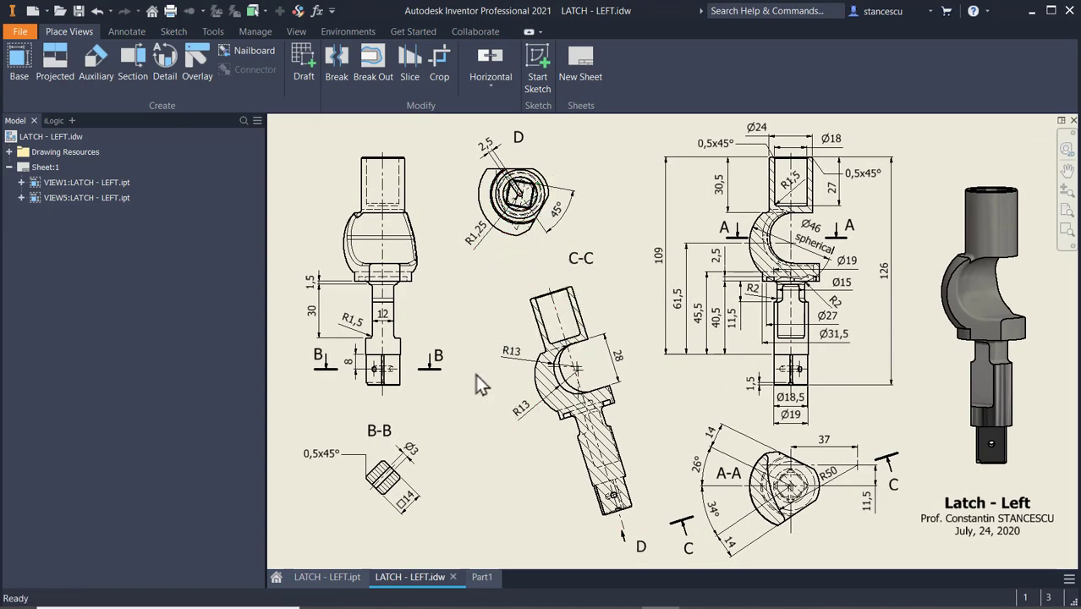
Switch to Part1 and start a new sketch on the end face of the square shank.
left_click(482, 582)
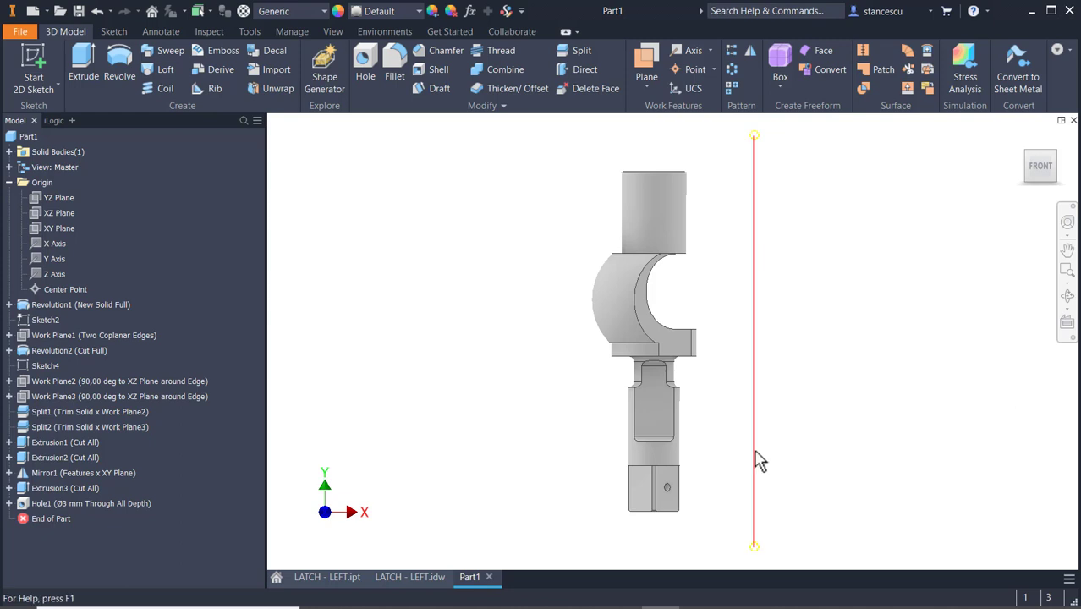
middle_click_drag(757, 460, 721, 391, "shift")
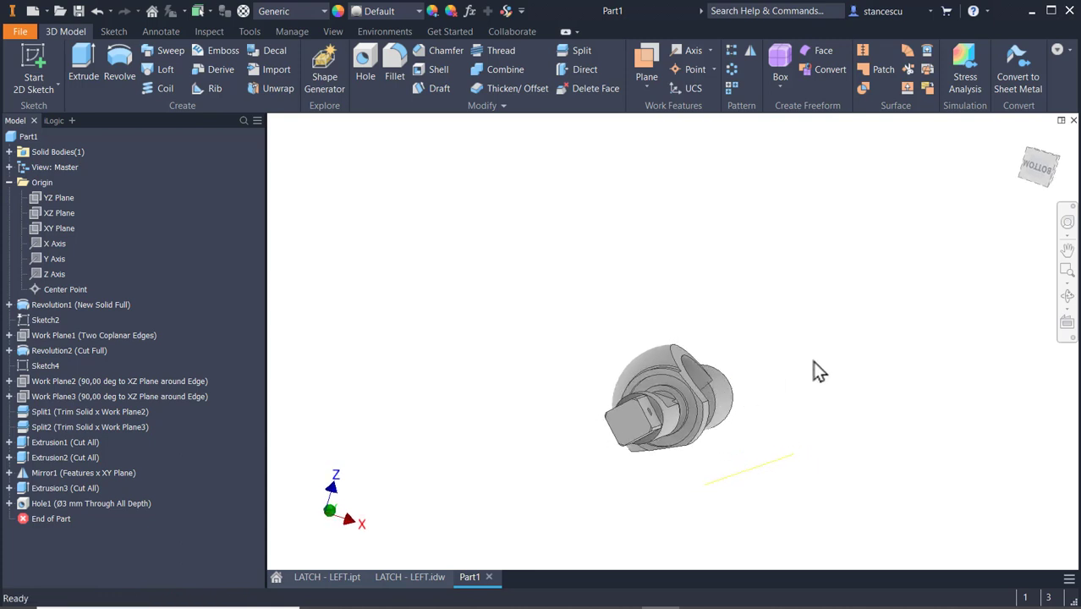
left_click(1066, 295)
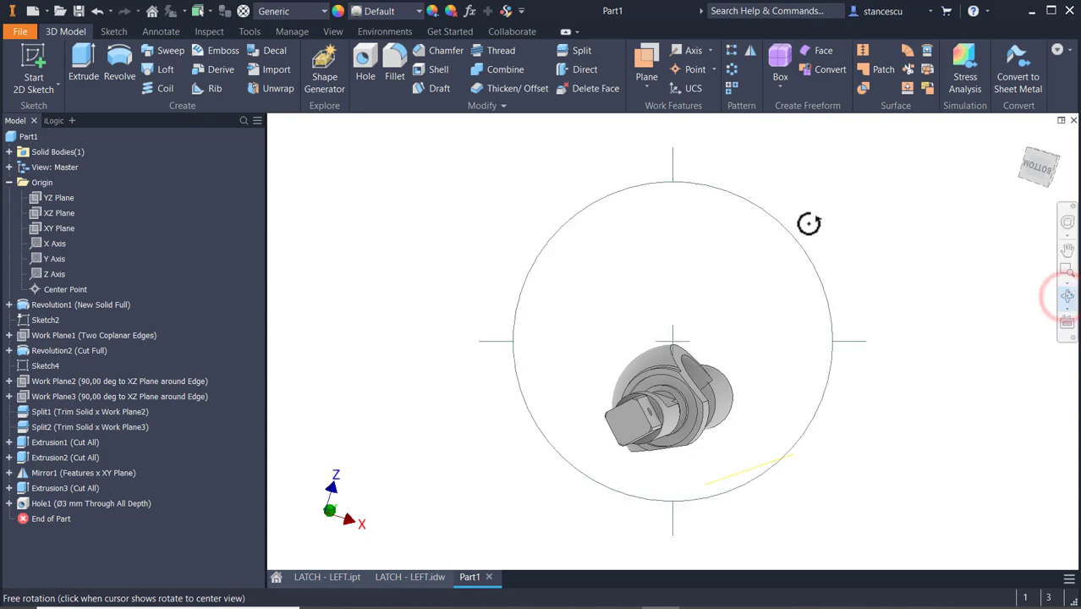
left_click_drag(833, 202, 637, 156)
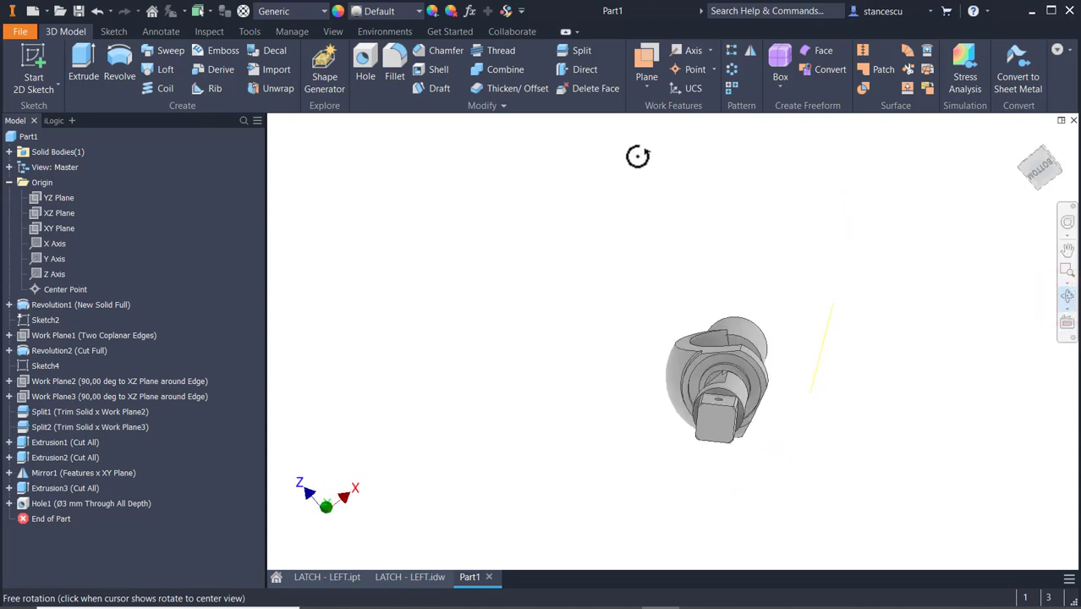
left_click_drag(683, 411, 704, 413)
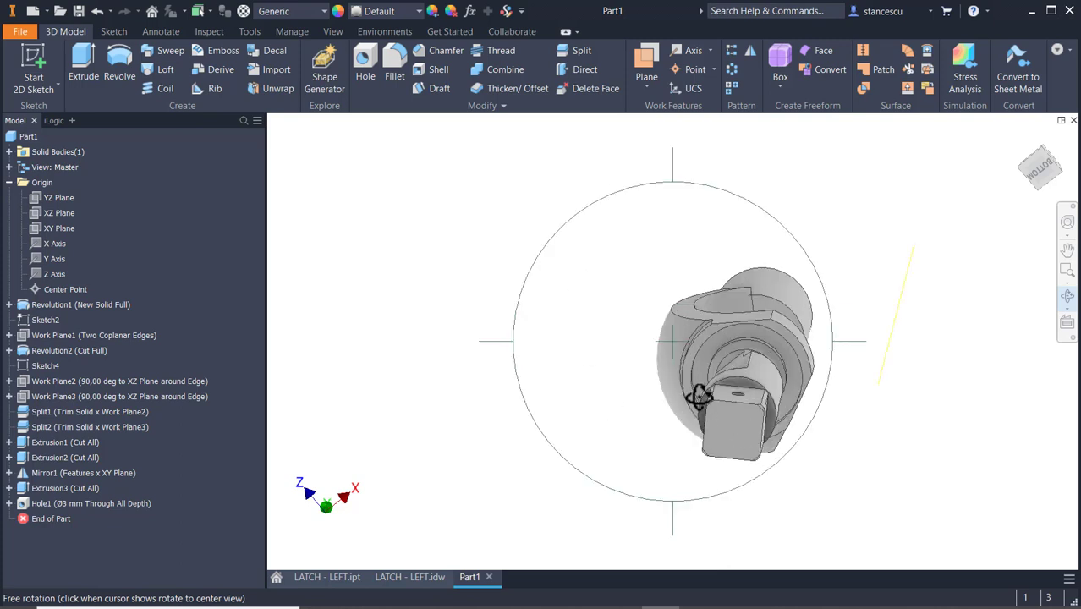
left_click(960, 388)
left_click(738, 435)
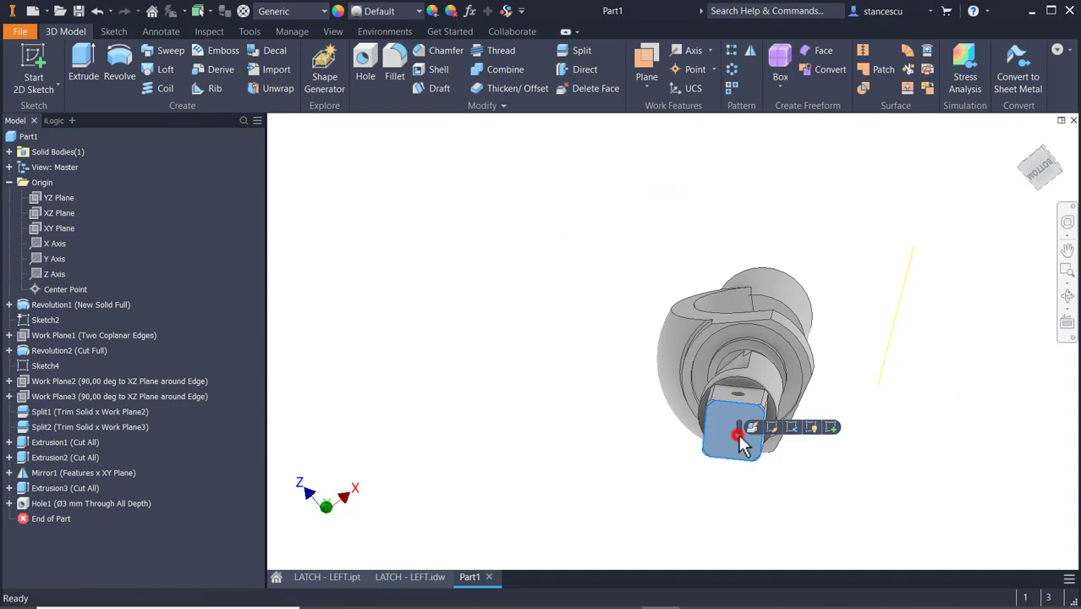
left_click(827, 430)
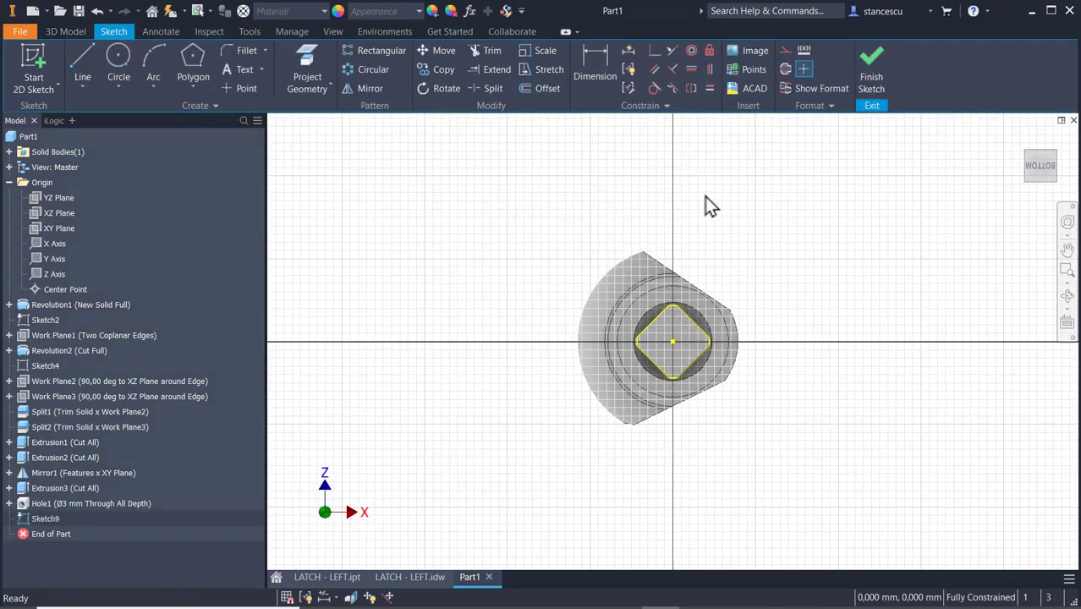
Convert all projected edges of the square end face to construction geometry.
scroll(705, 197, "up", 3)
middle_click_drag(714, 264, 743, 167)
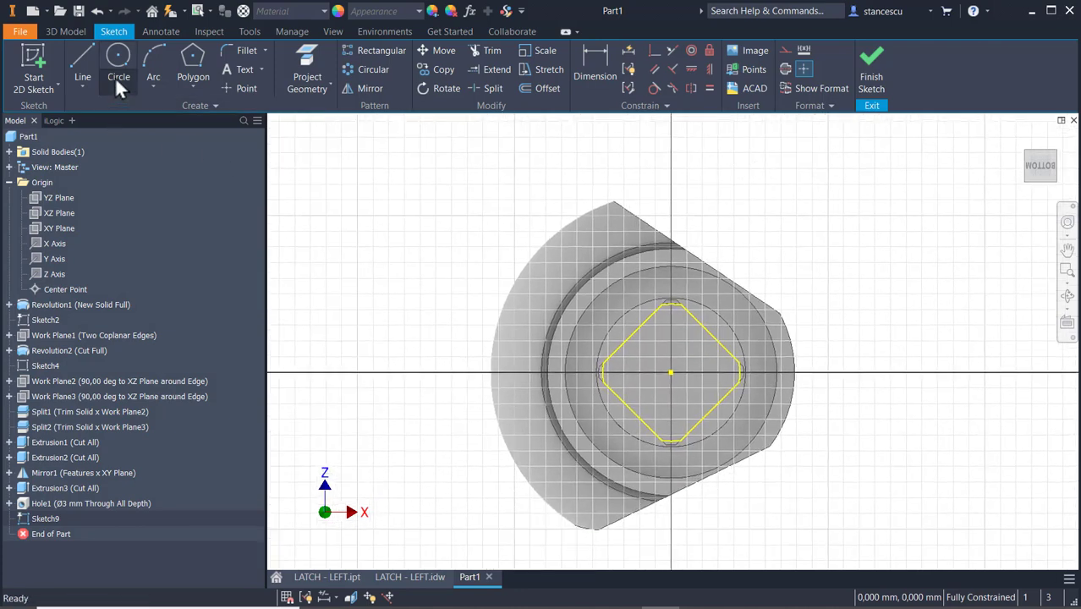
left_click(87, 65)
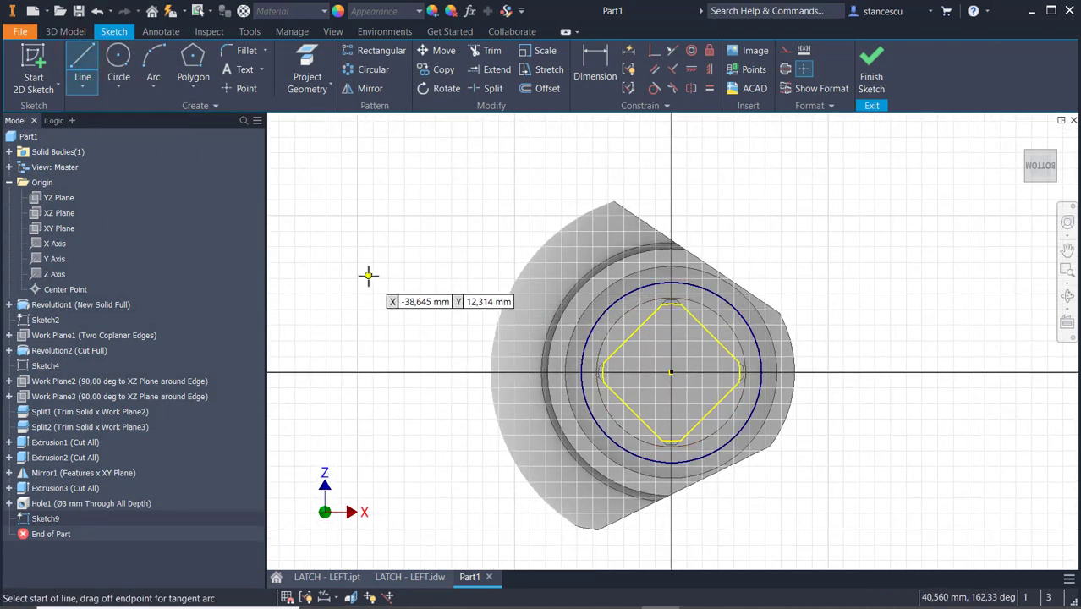
key("Escape")
left_click_drag(459, 172, 832, 530)
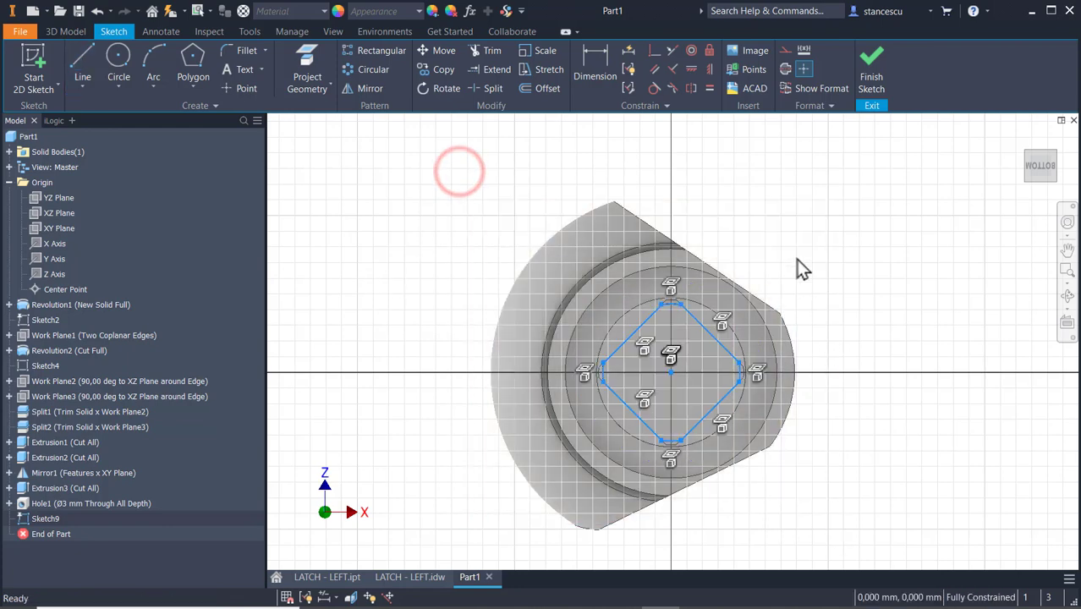
left_click(784, 50)
left_click(820, 188)
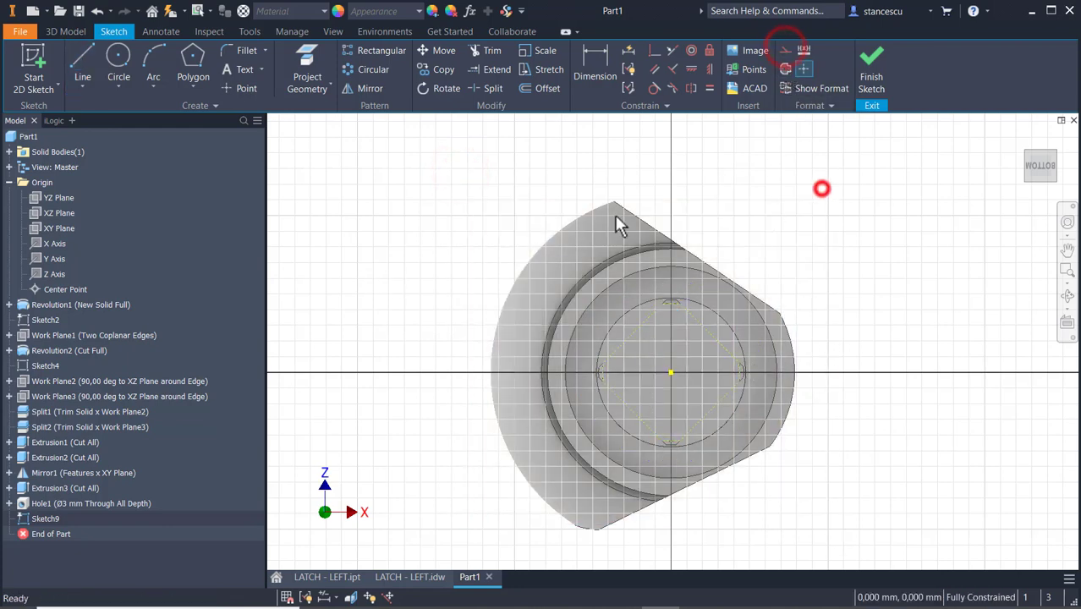
Sketch a closed vertical slot profile with two parallel sides about 12.3 mm long, a tangent arc below and a straight line above.
left_click(82, 59)
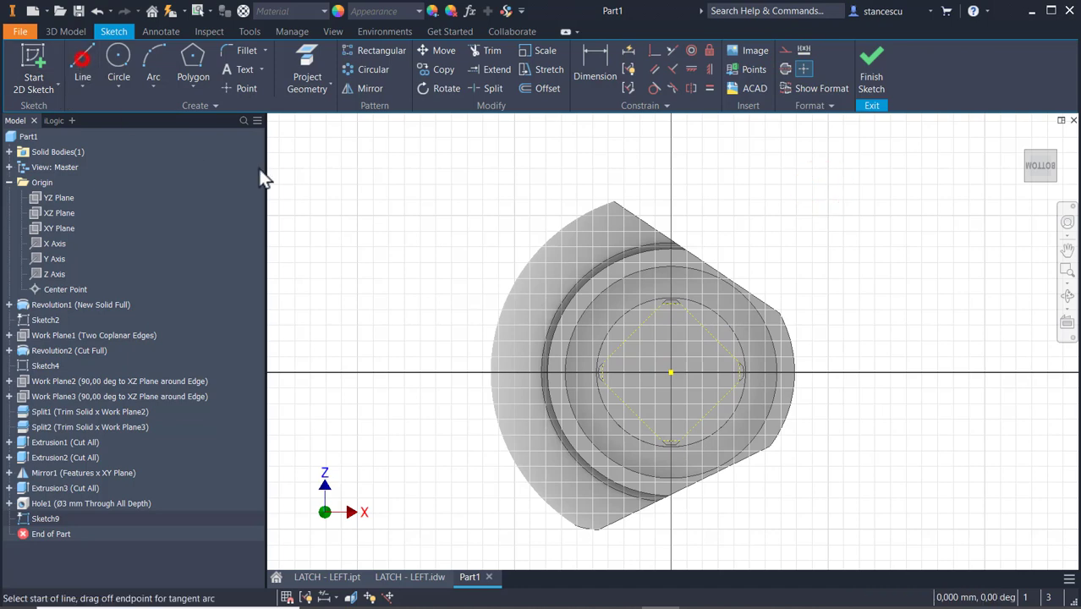
scroll(658, 286, "up", 3)
left_click(662, 292)
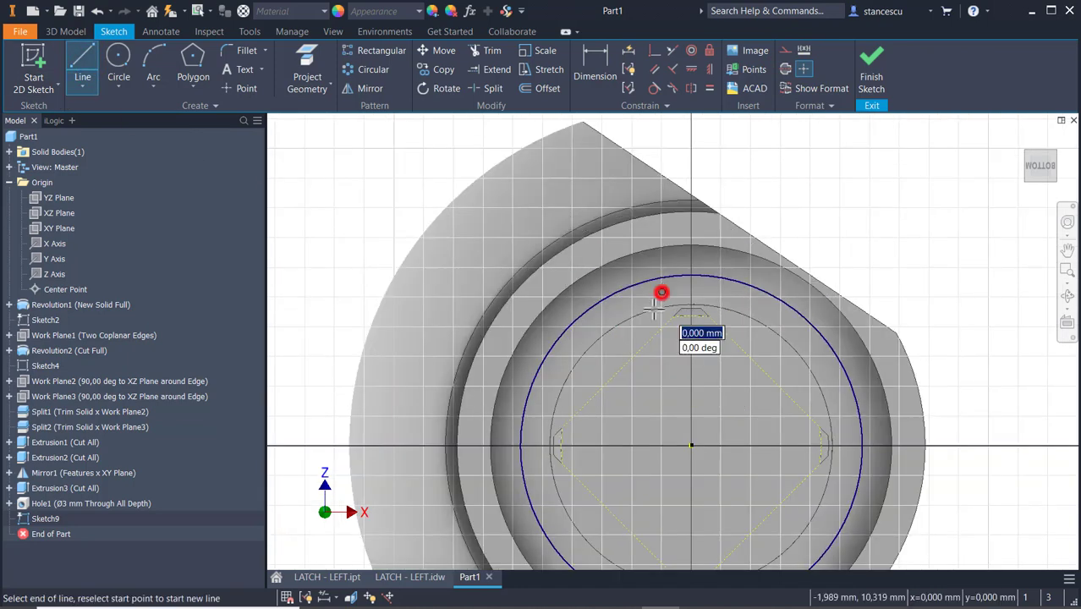
left_click(663, 473)
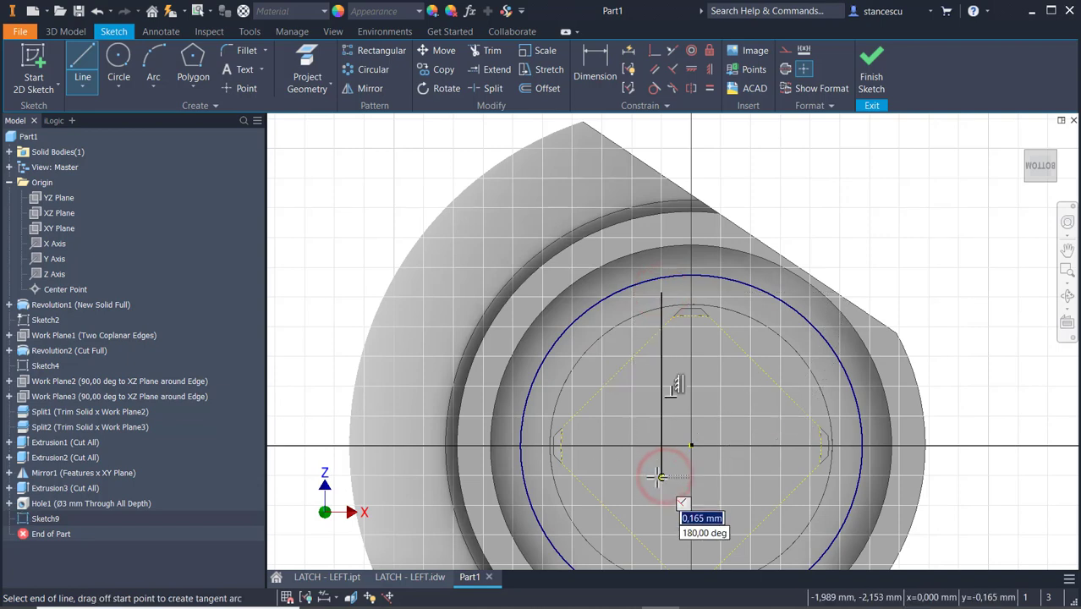
left_click_drag(663, 476, 735, 475)
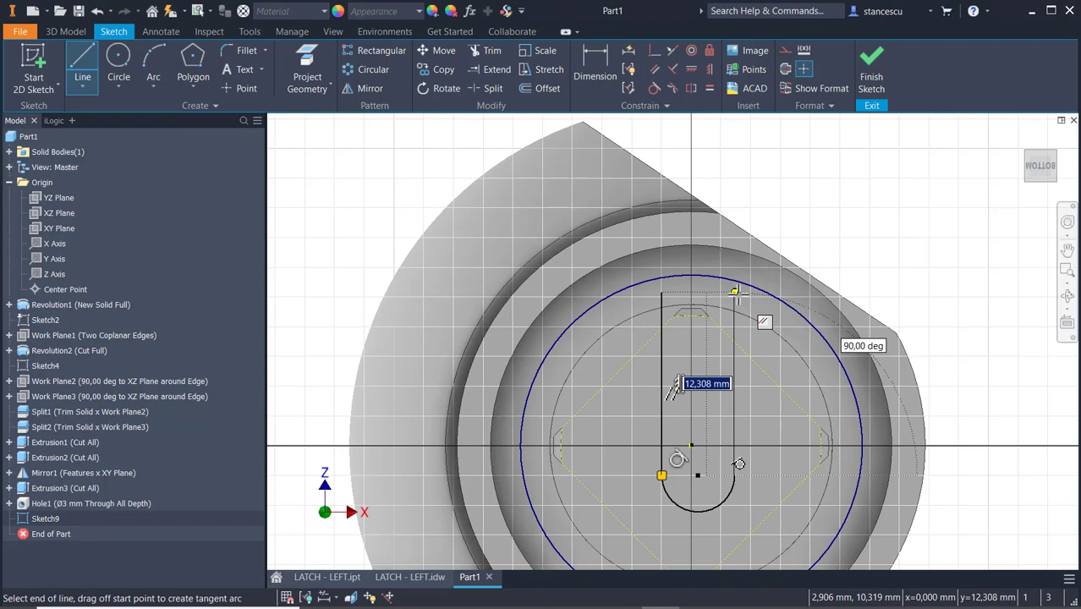
left_click(735, 293)
right_click(791, 207)
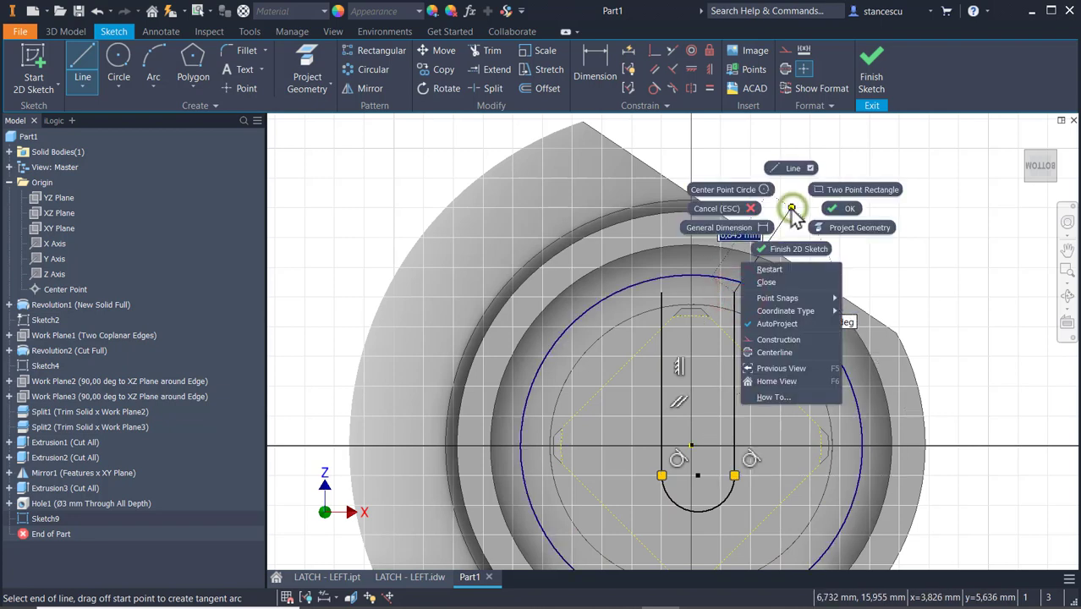
left_click(767, 281)
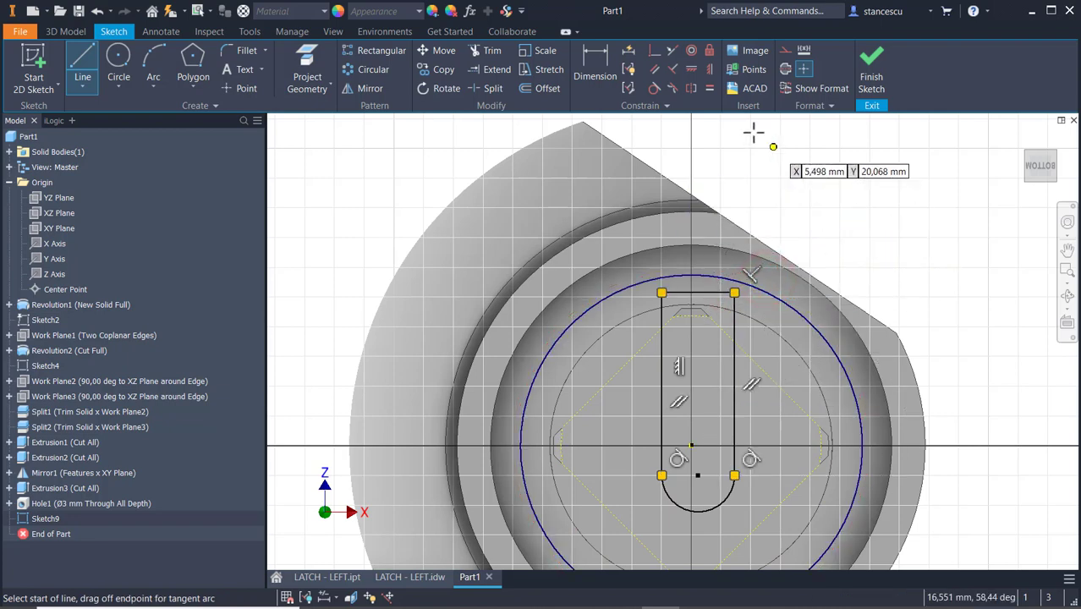
Make the slot arc's center coincident with the projected origin and the slot's upper line tangent to the square's projected corner arc.
left_click(654, 51)
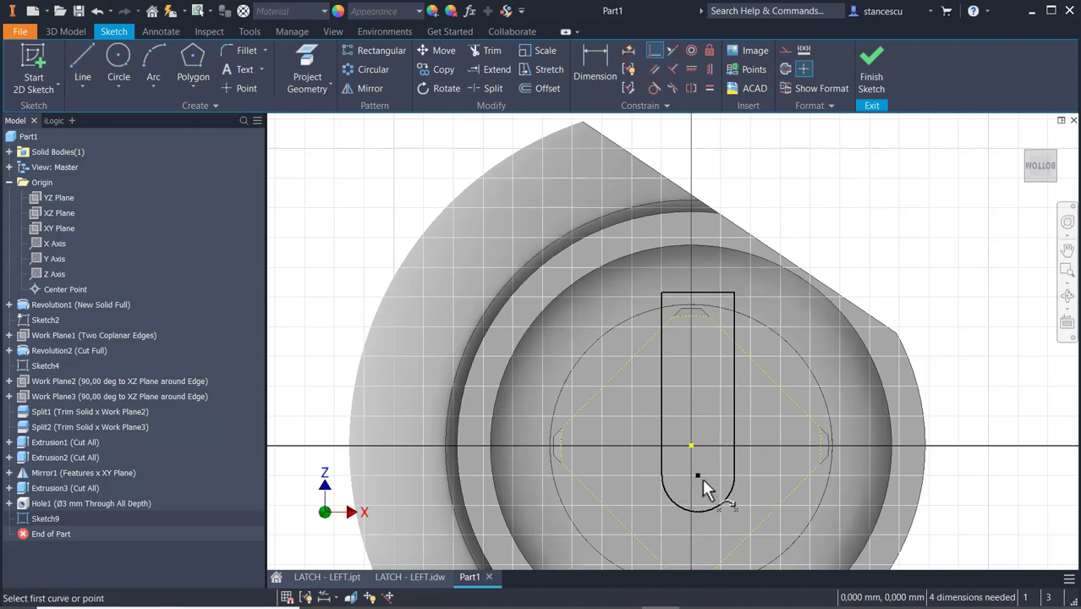
left_click(698, 475)
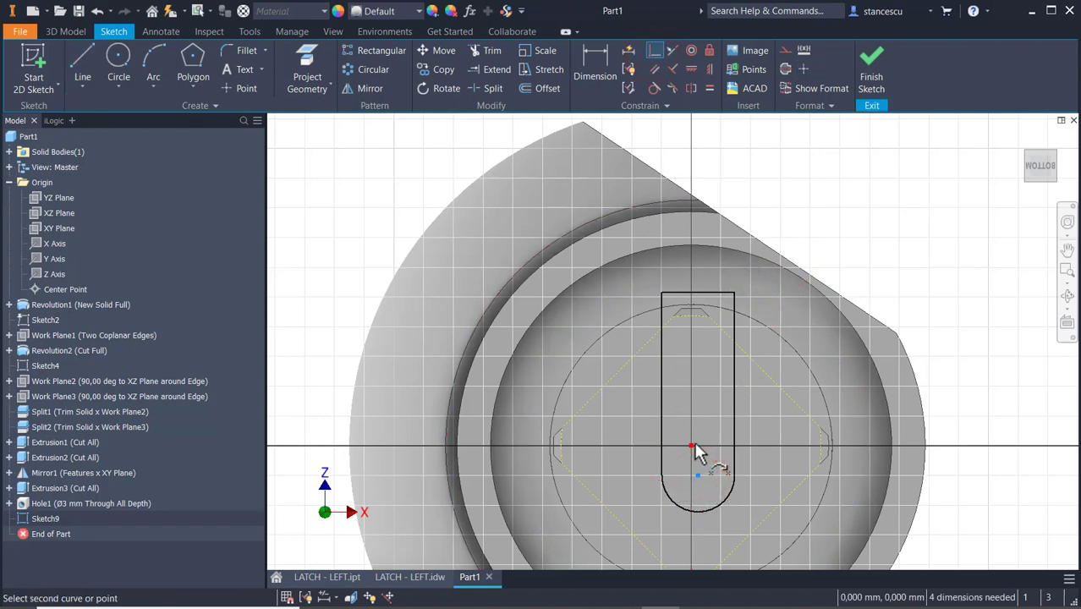
left_click(693, 447)
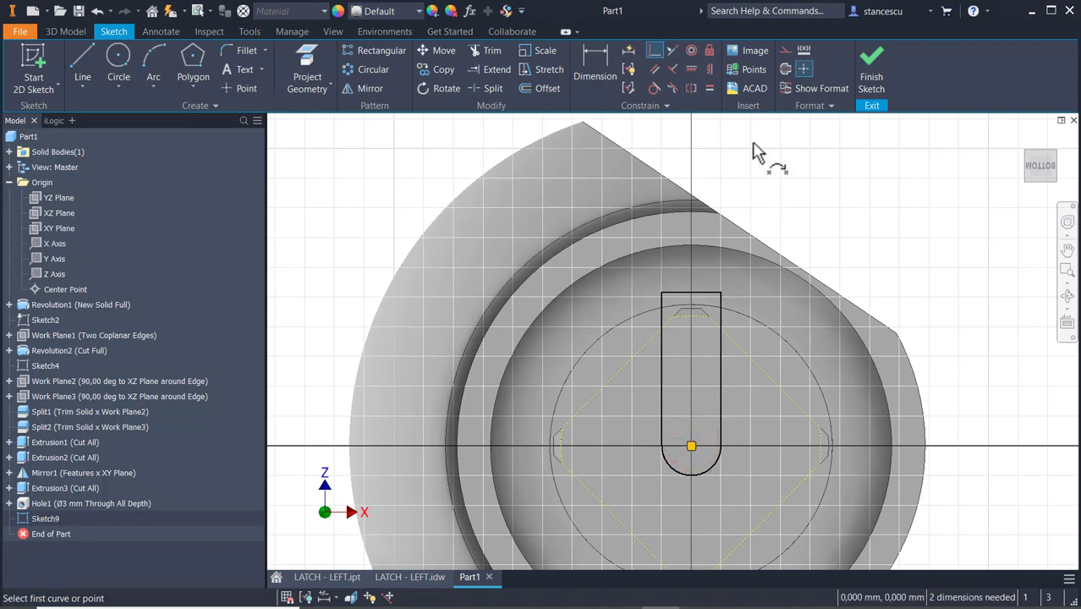
left_click(654, 88)
left_click(699, 294)
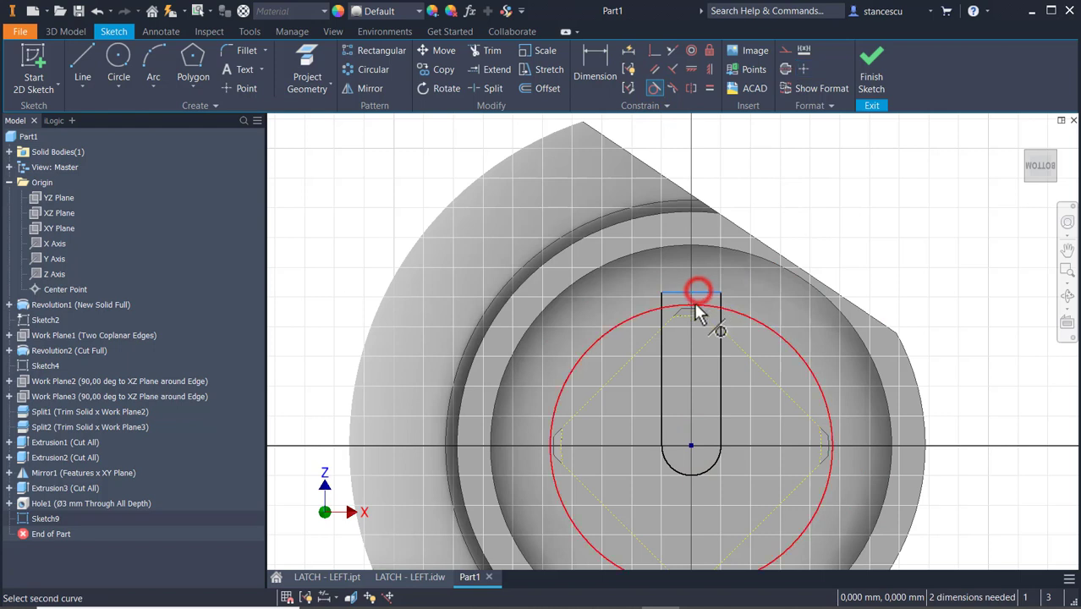
left_click(694, 312)
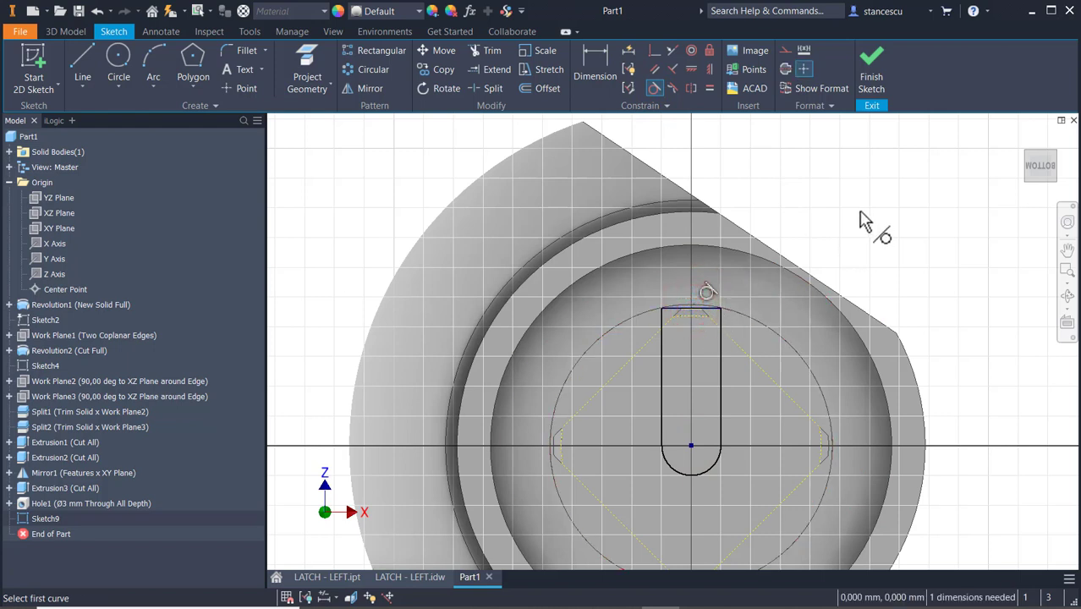
Dimension the slot's width between its two parallel sides as 2.5 mm and finish the sketch.
left_click(592, 68)
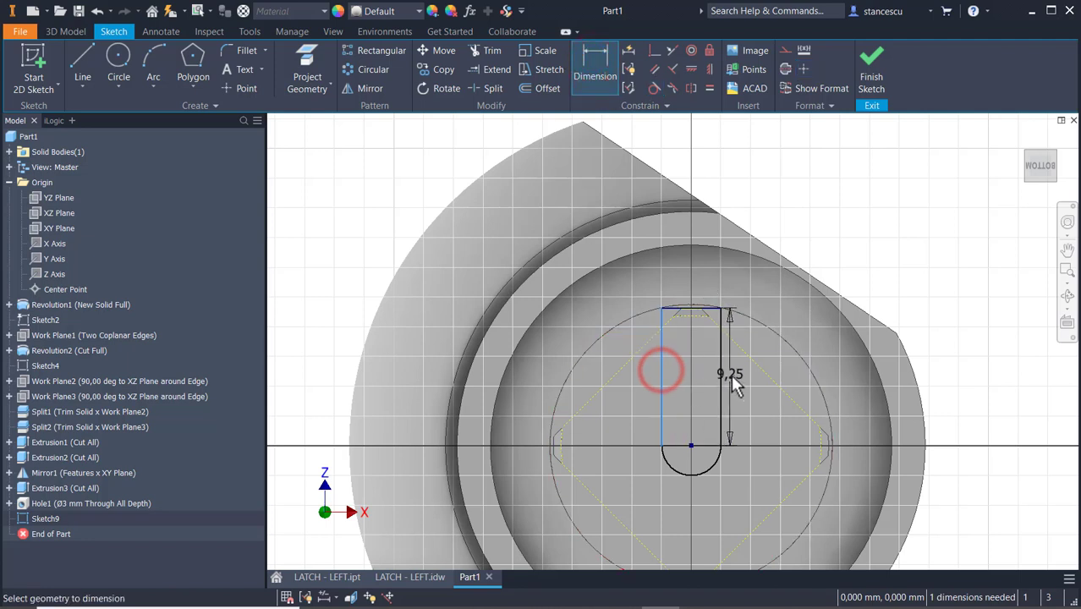
left_click(727, 373)
left_click(720, 160)
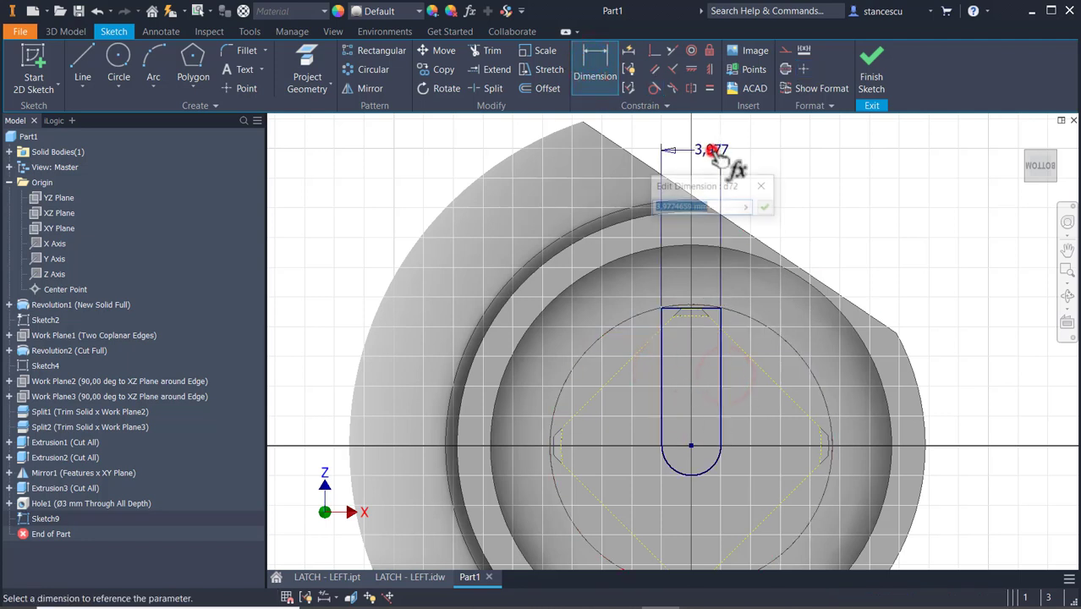
type("2.")
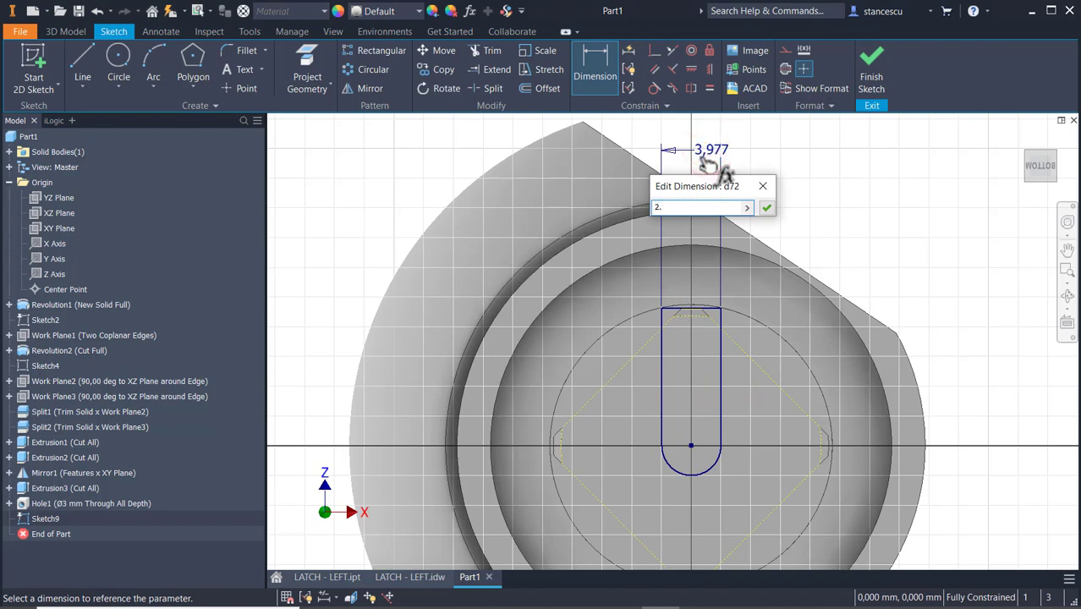
type("5")
key("Return")
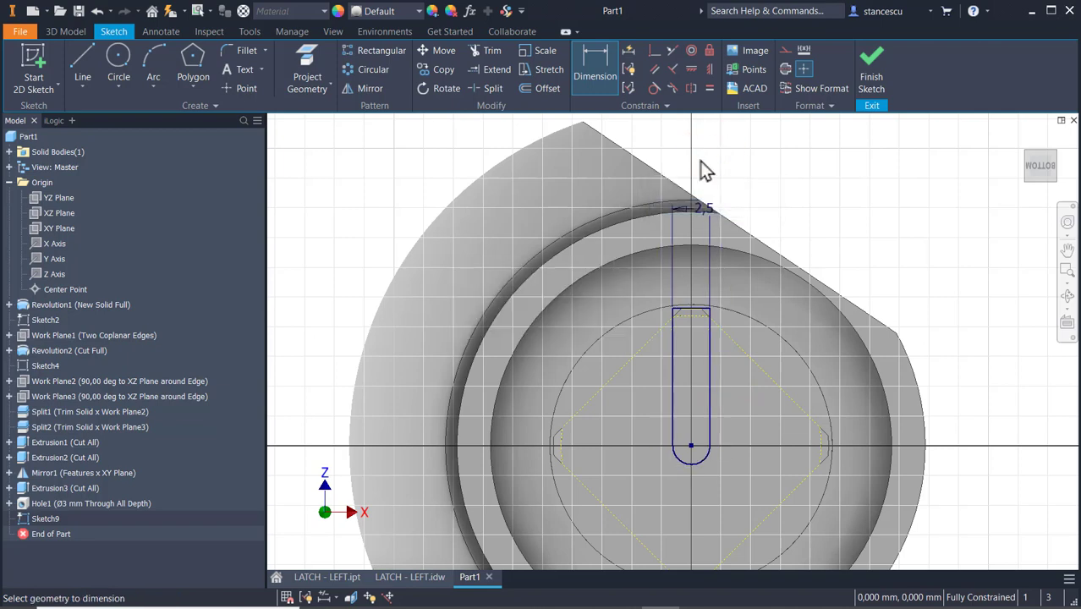
left_click(873, 76)
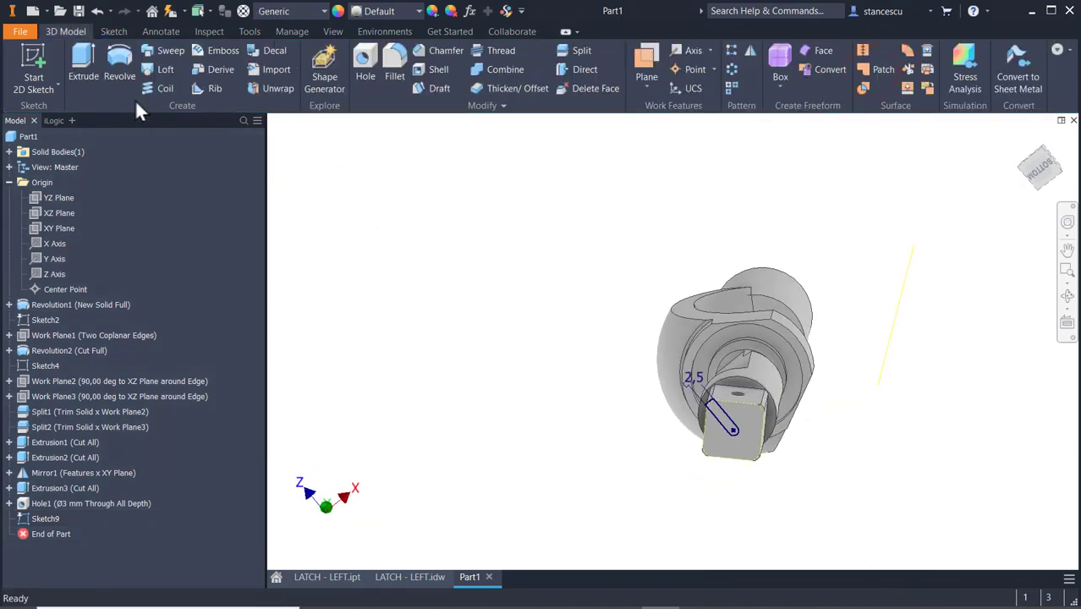
Extrude the slot profile as a cut 1.5 mm deep into the square shank's end face.
left_click(82, 68)
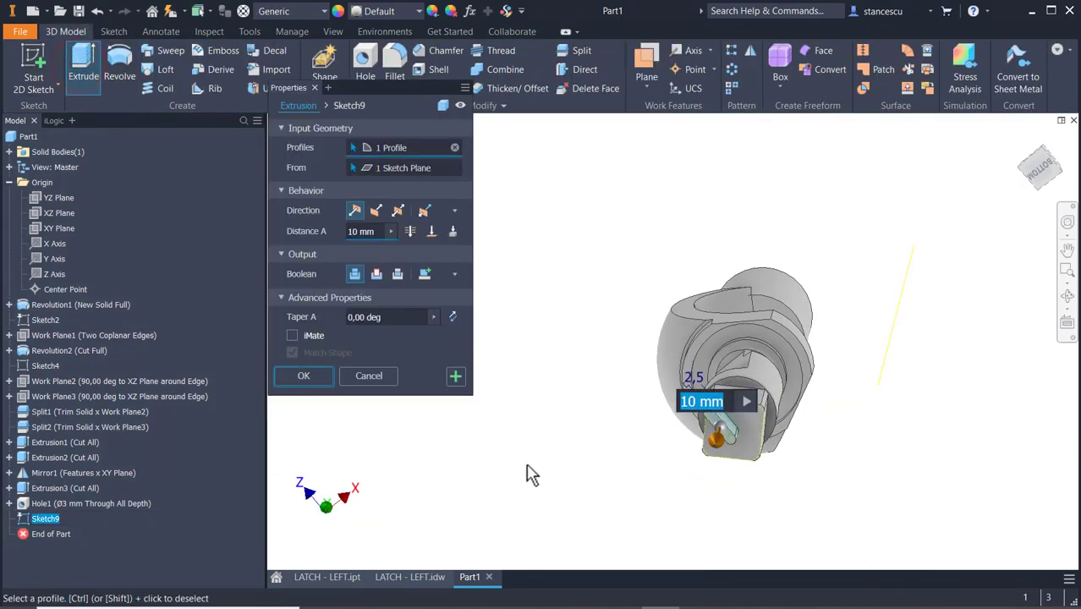
middle_click_drag(622, 489, 572, 509, "shift")
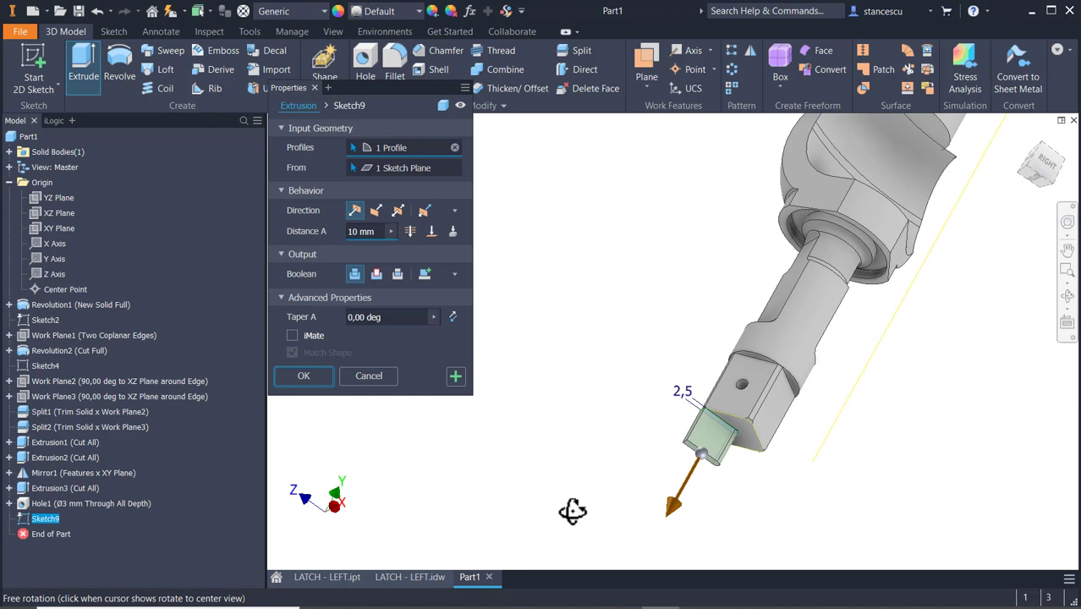
left_click(377, 274)
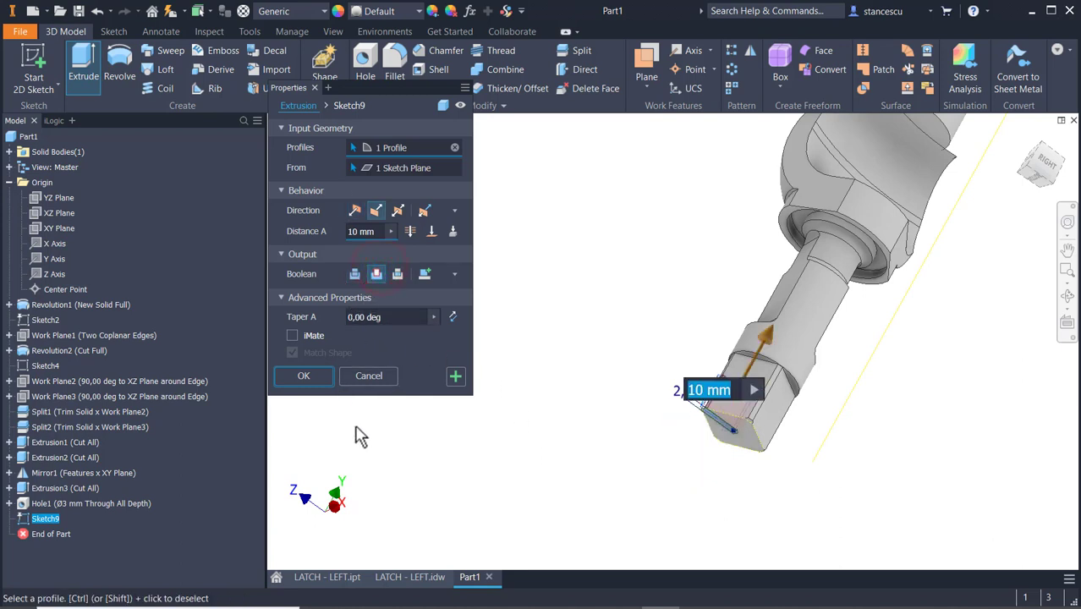
type("1.5")
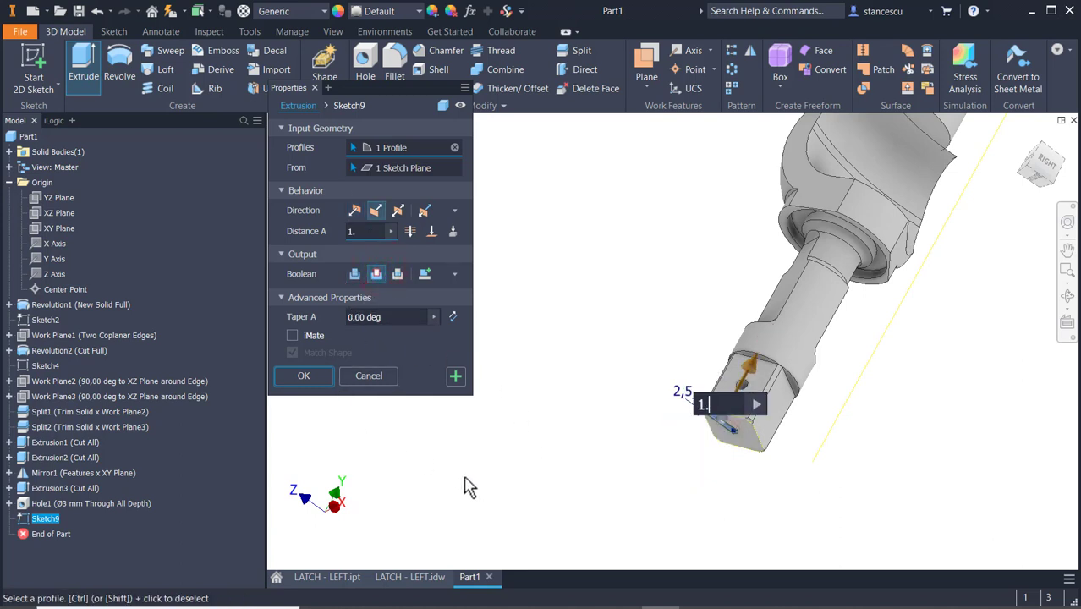
left_click(304, 376)
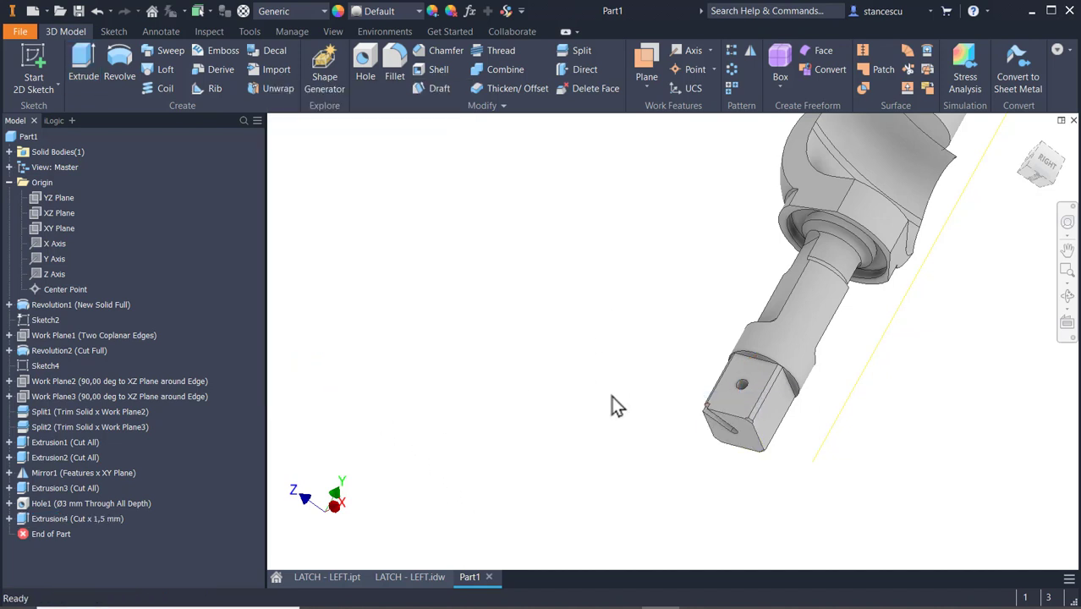
Chamfer the four straight outer edges of the square shank's end face by 0.5 mm.
scroll(613, 396, "up", 3)
middle_click_drag(684, 387, 528, 338)
scroll(530, 350, "up", 3)
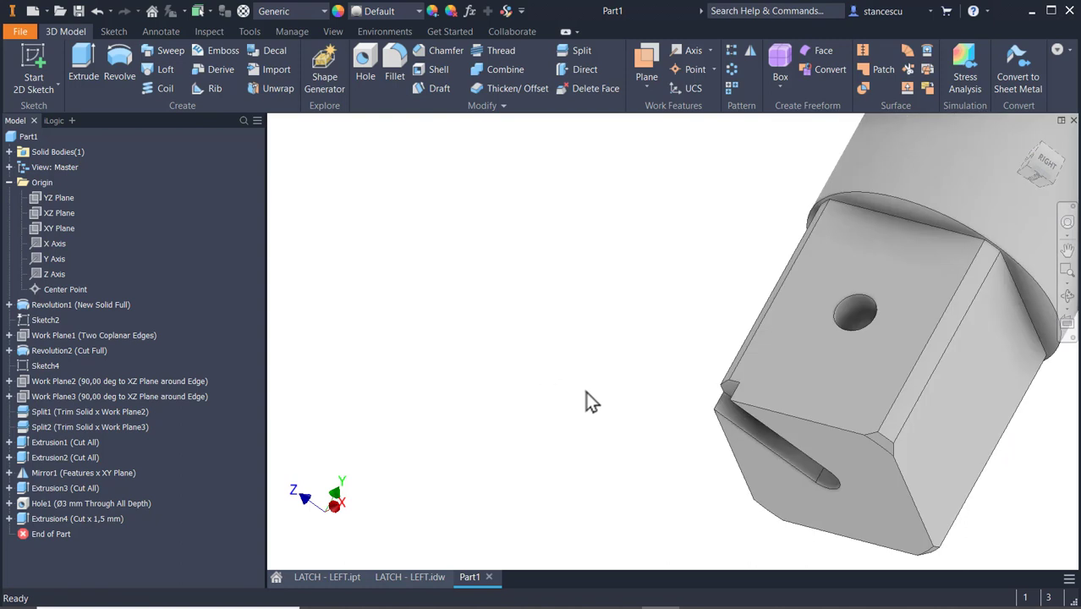
middle_click_drag(591, 402, 458, 302)
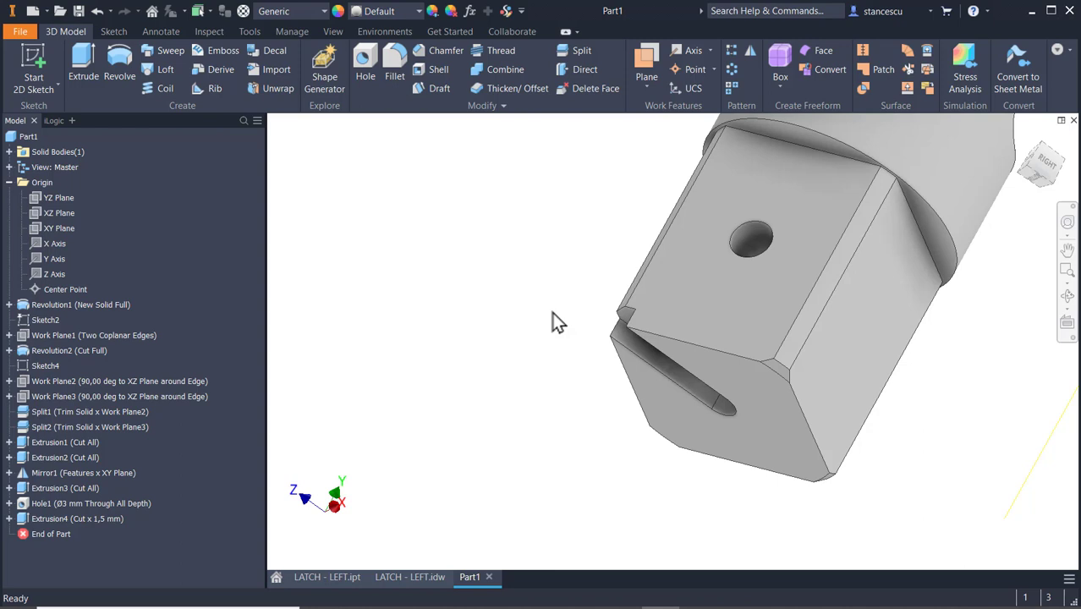
left_click(690, 343)
left_click(723, 332)
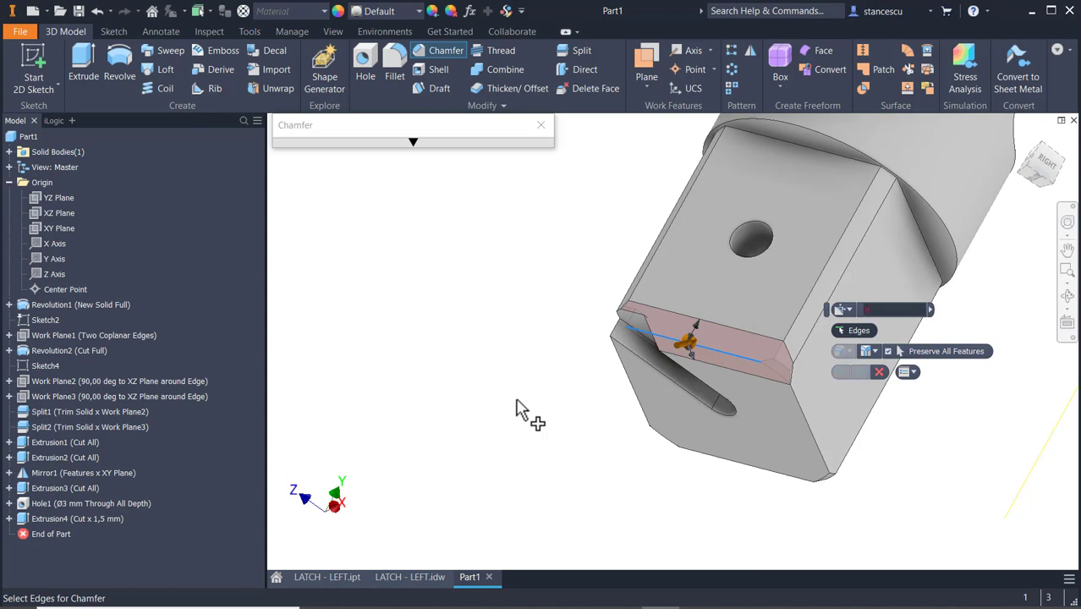
left_click(645, 423)
left_click(764, 472)
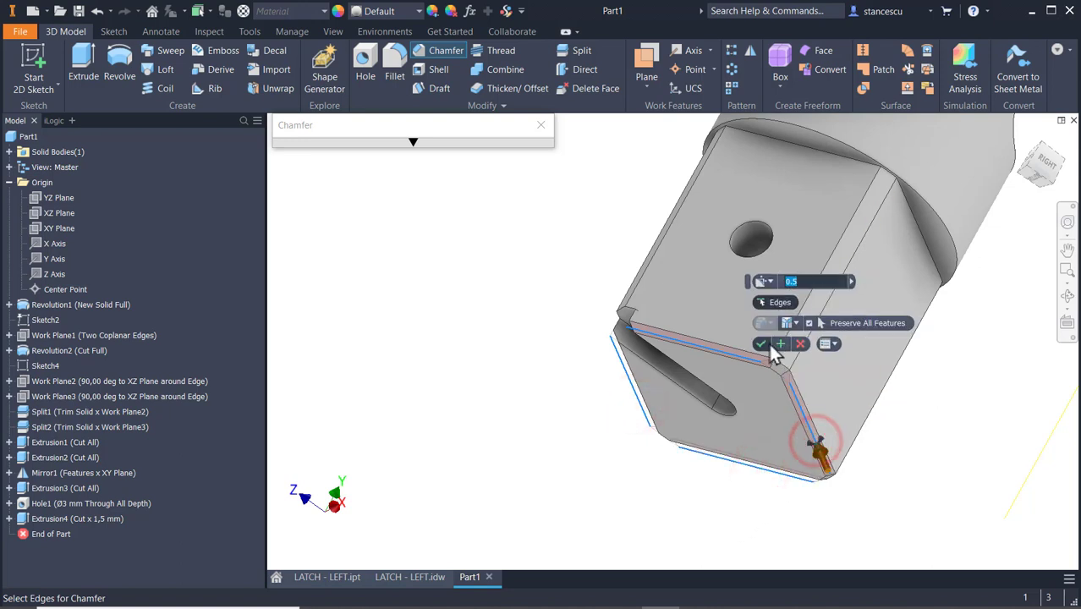
left_click(763, 340)
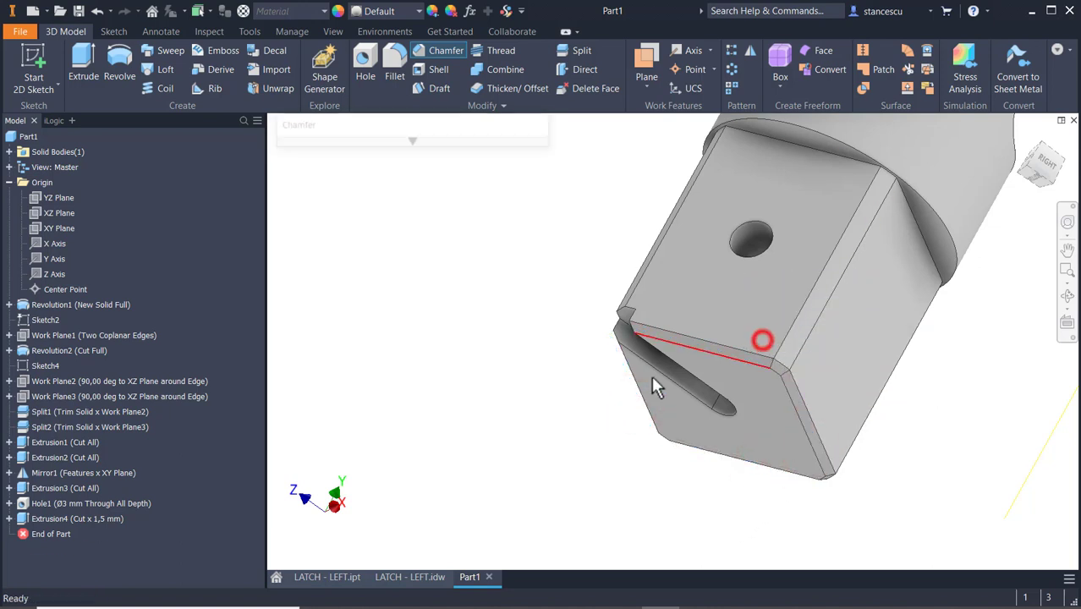
Examine the LATCH - LEFT.idw drawing's section views and shaded view for the remaining fillets around the spherical hook and the tube.
left_click(423, 579)
scroll(590, 500, "down", 6)
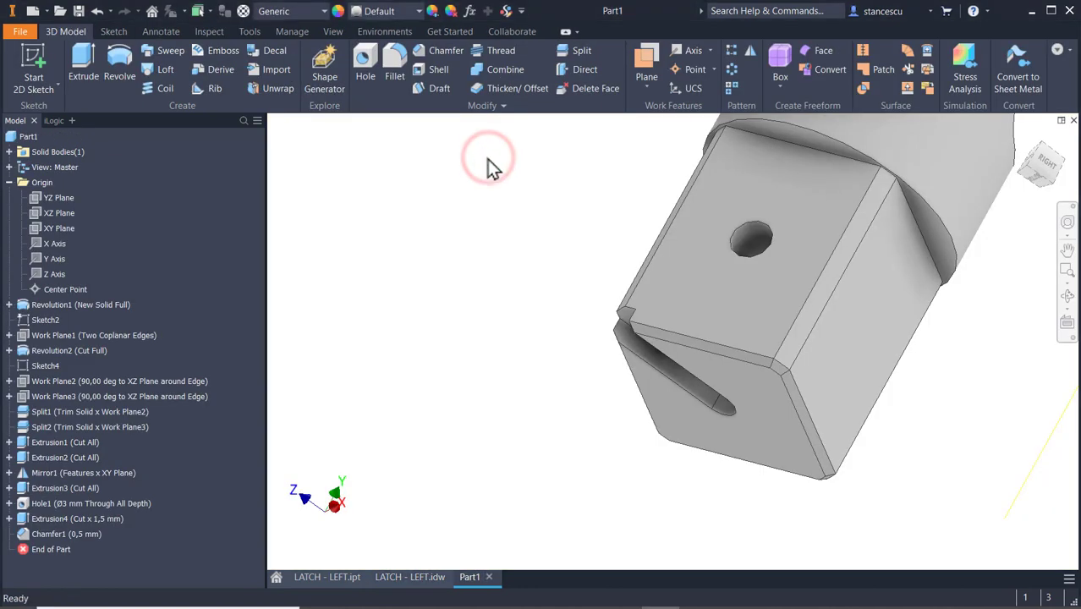
key("F5")
key("F6")
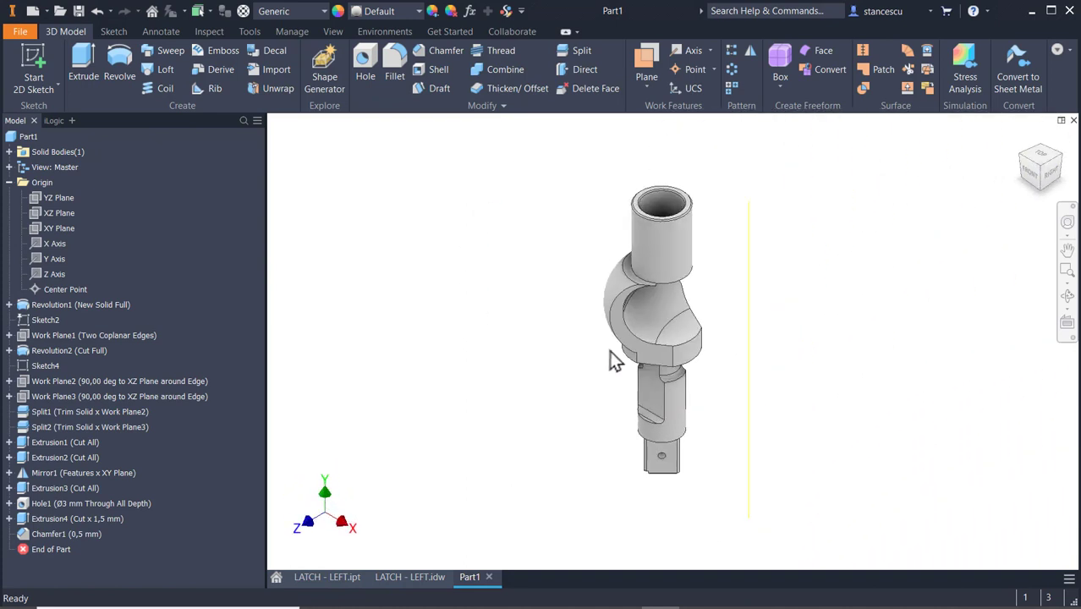
scroll(645, 292, "down", 3)
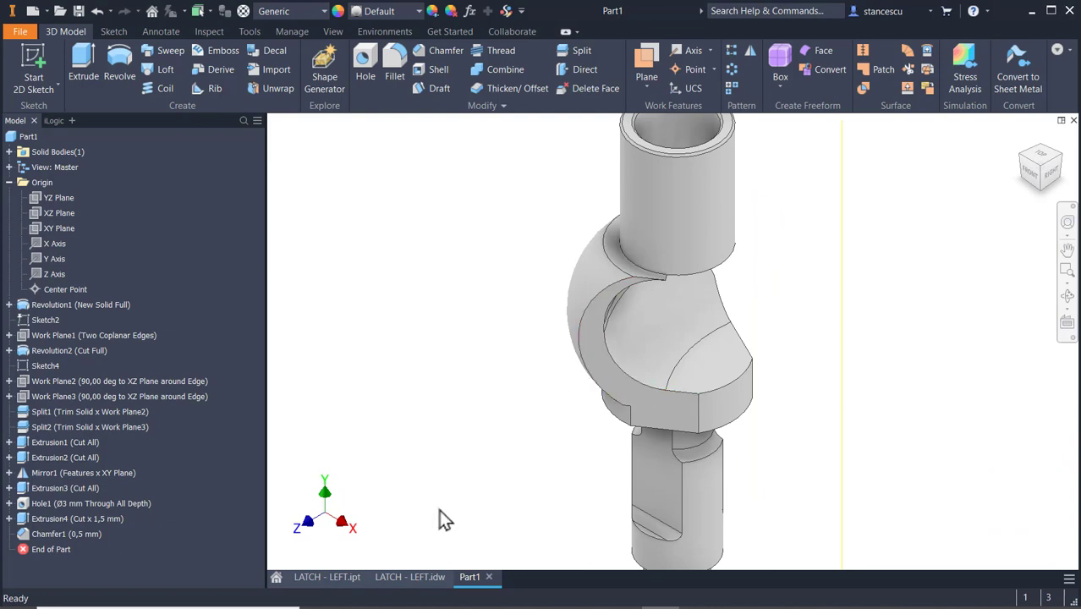
left_click(410, 577)
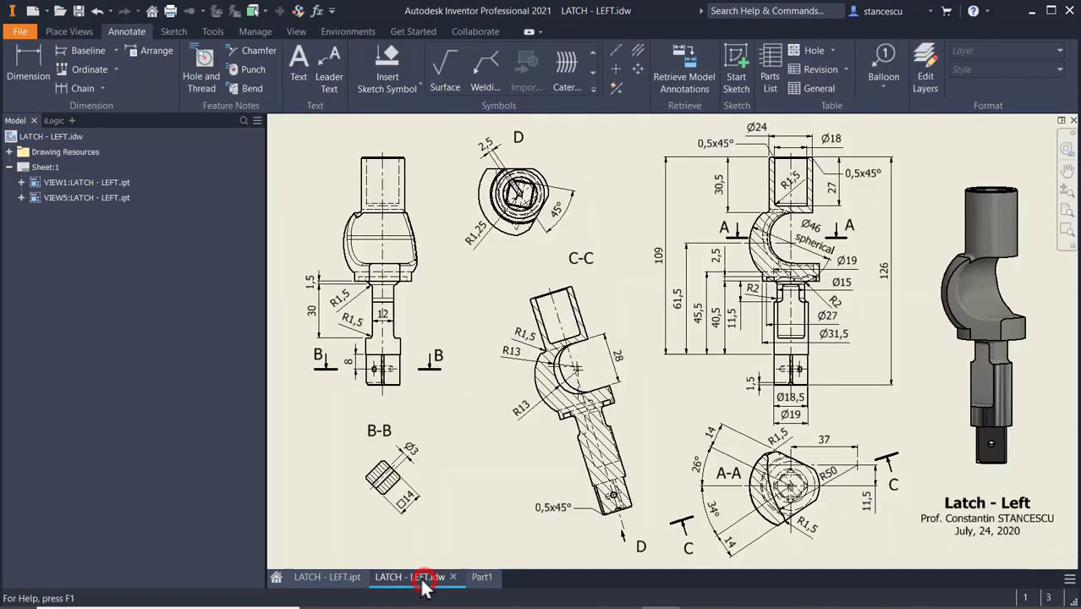
scroll(777, 406, "down", 3)
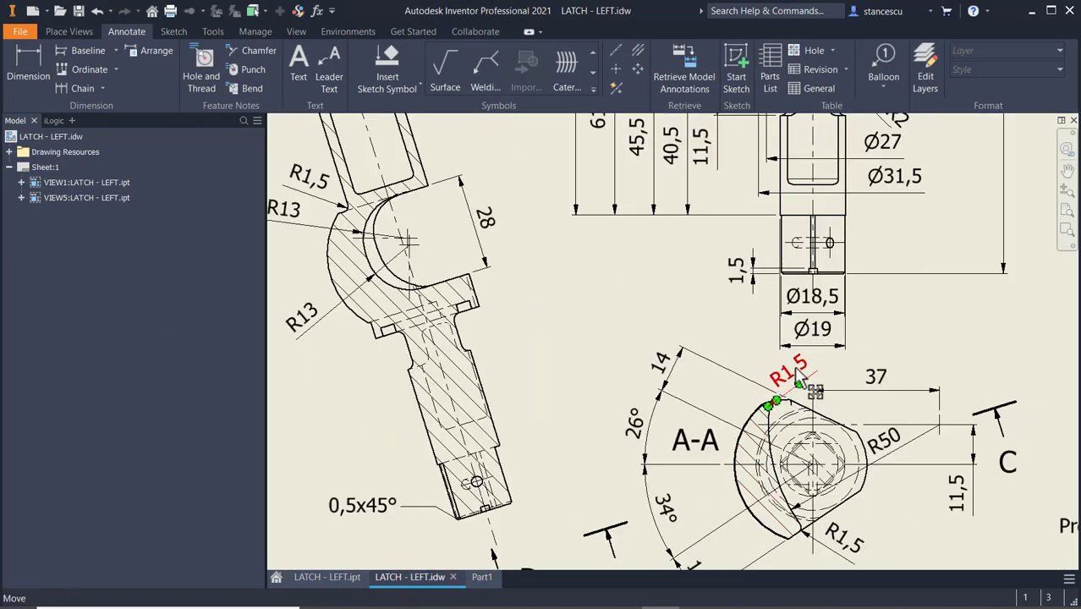
scroll(630, 241, "up", 4)
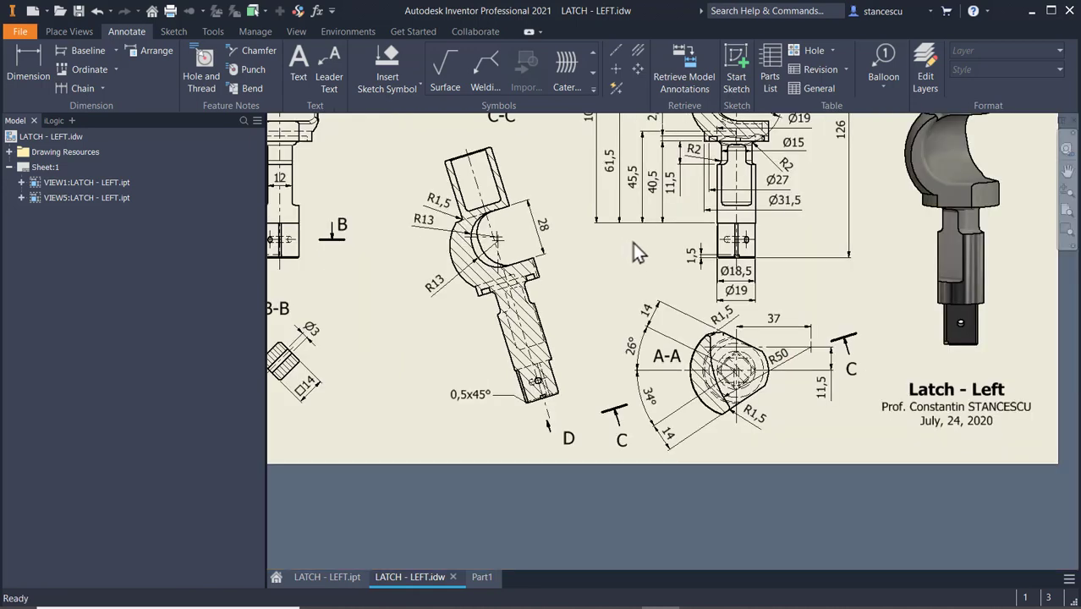
scroll(845, 281, "down", 2)
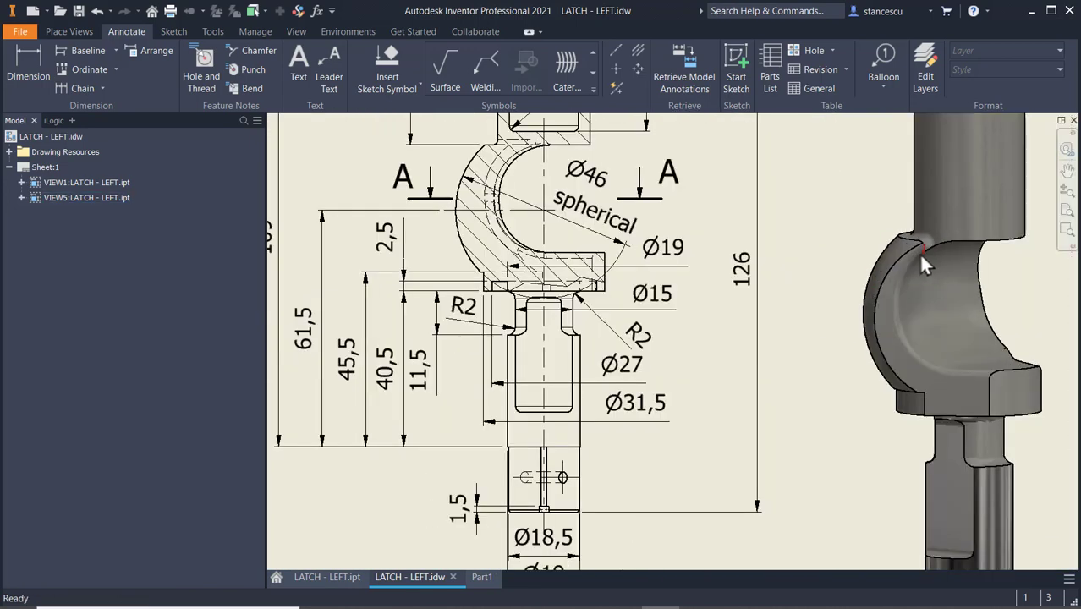
scroll(922, 259, "down", 5)
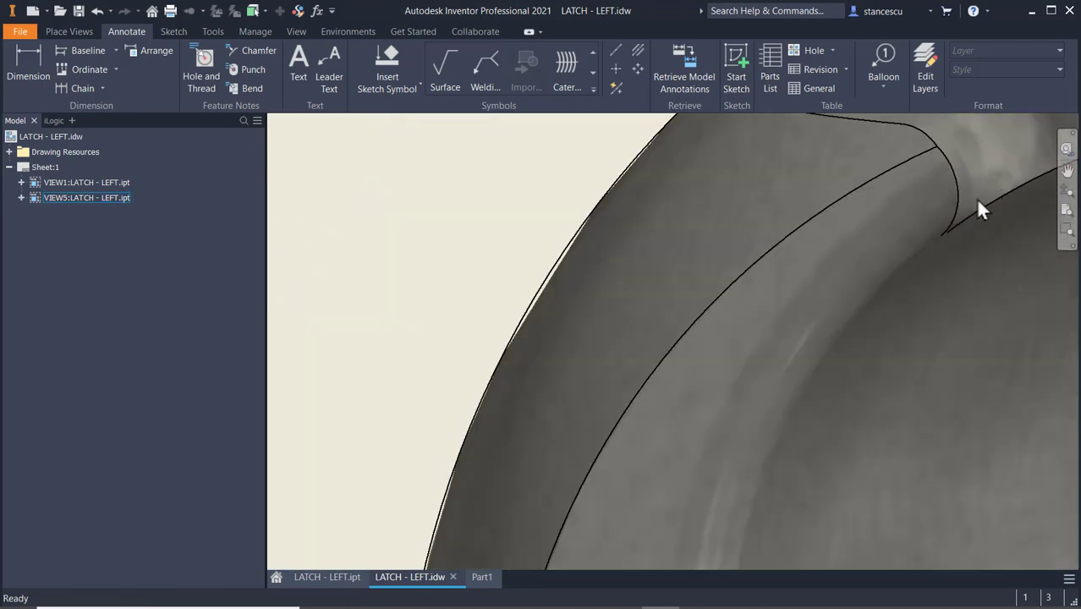
scroll(940, 260, "up", 4)
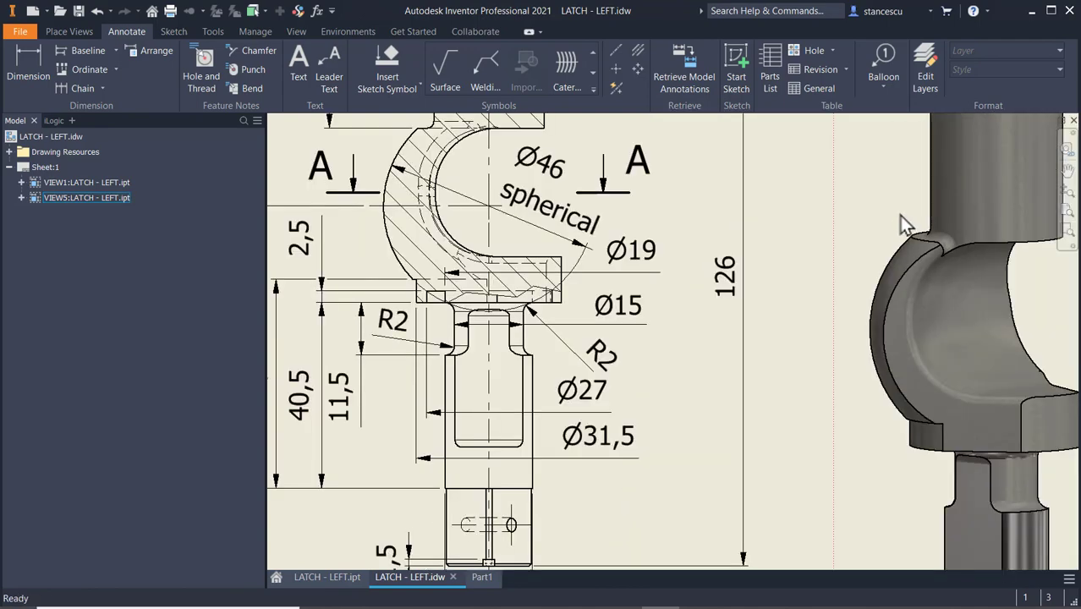
middle_click_drag(364, 275, 1076, 289)
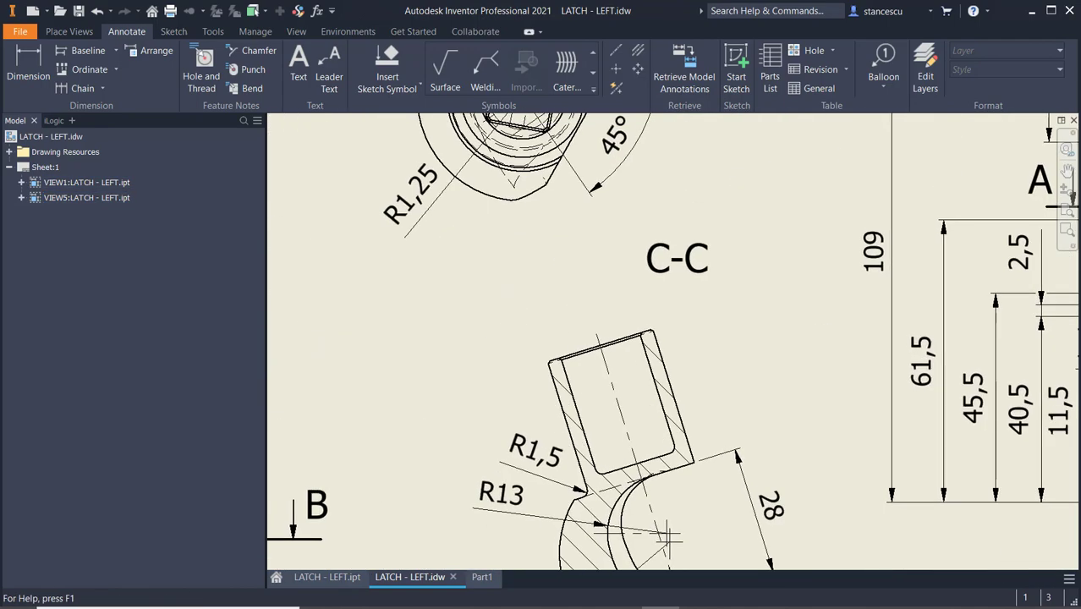
mouse_move(565, 298)
middle_mouse_down()
mouse_move(835, 388)
mouse_move(729, 218)
middle_mouse_up()
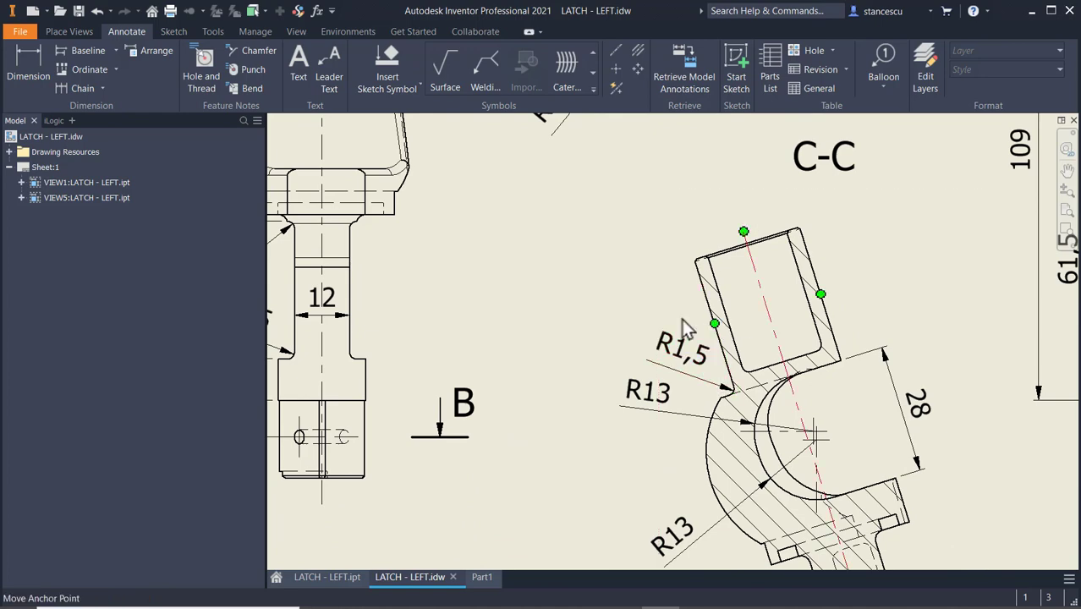
scroll(902, 257, "down", 2)
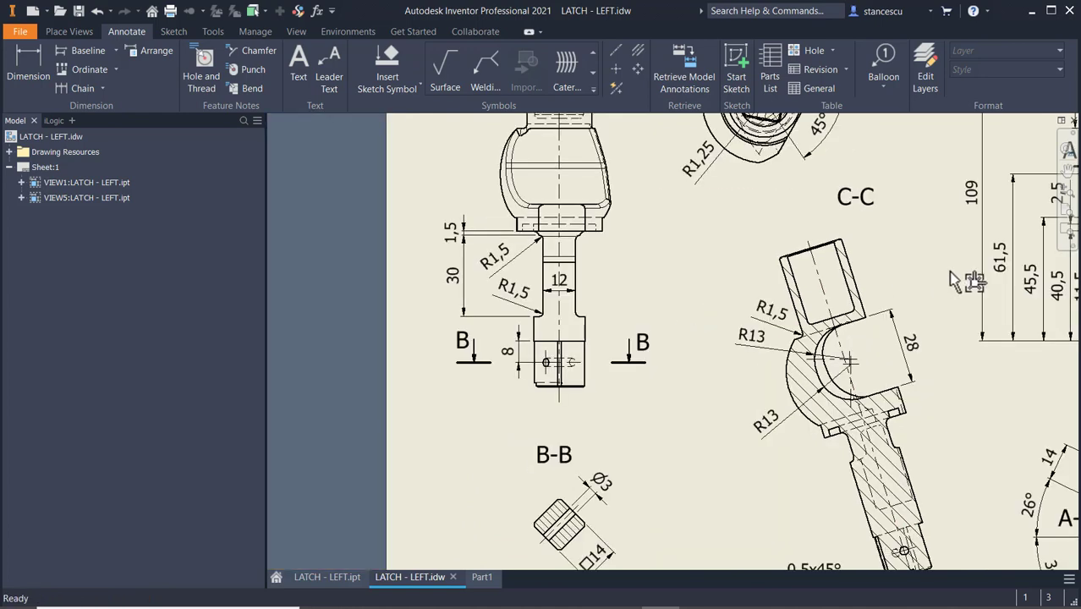
mouse_move(954, 281)
middle_mouse_down()
mouse_move(557, 318)
mouse_move(443, 320)
mouse_move(384, 291)
middle_mouse_up()
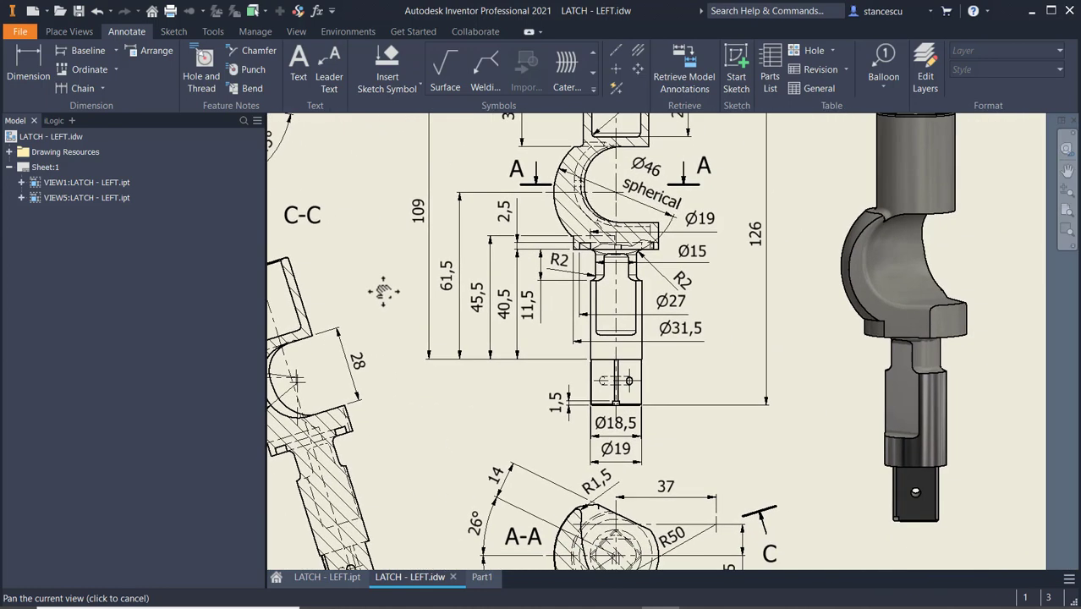
Return to Part1 and fillet the hook's inner edges, the short edges beside the tube and the hook-to-tube junction edges with a 1.5 mm radius.
left_click(483, 578)
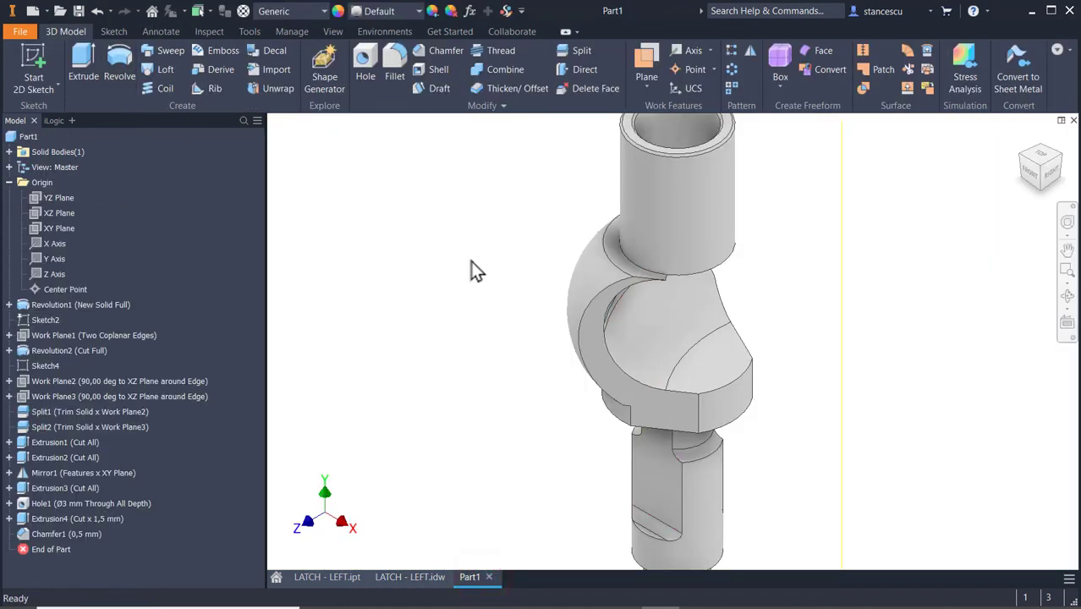
scroll(705, 279, "down", 3)
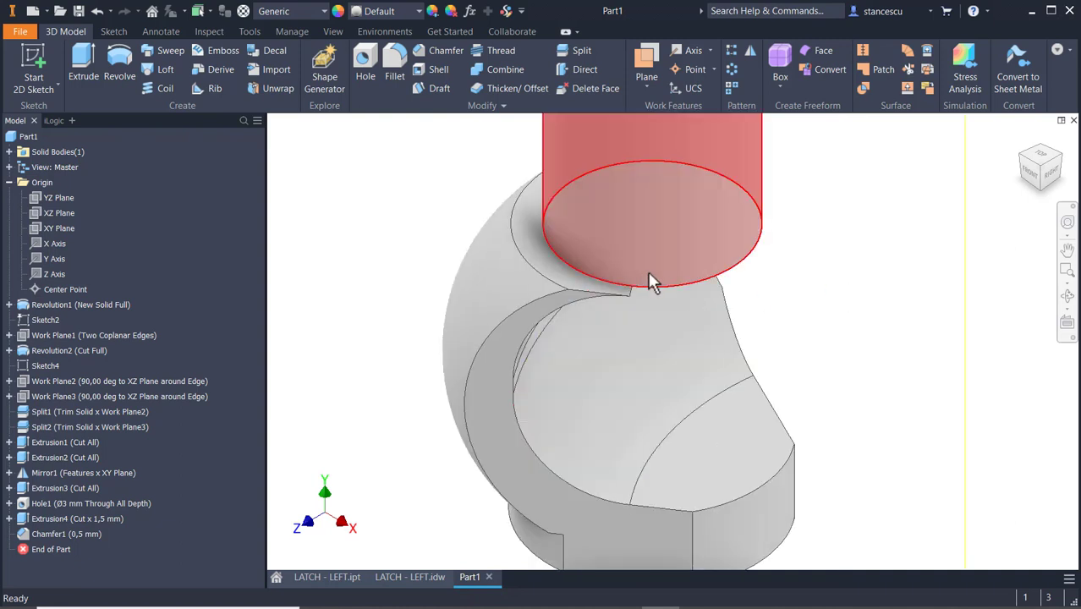
scroll(647, 305, "down", 2)
left_click(617, 309)
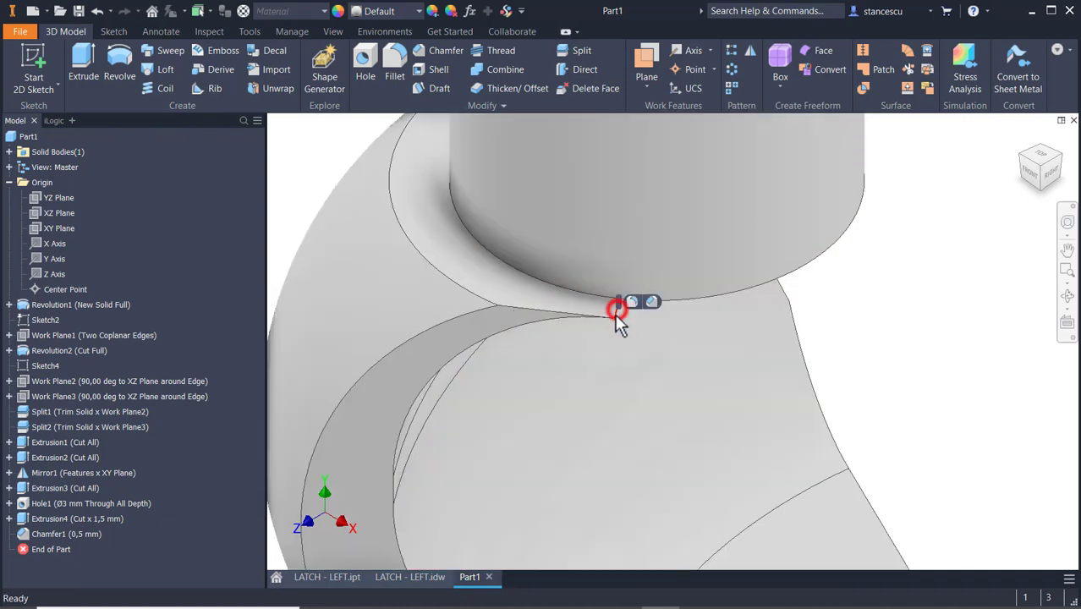
left_click(633, 303)
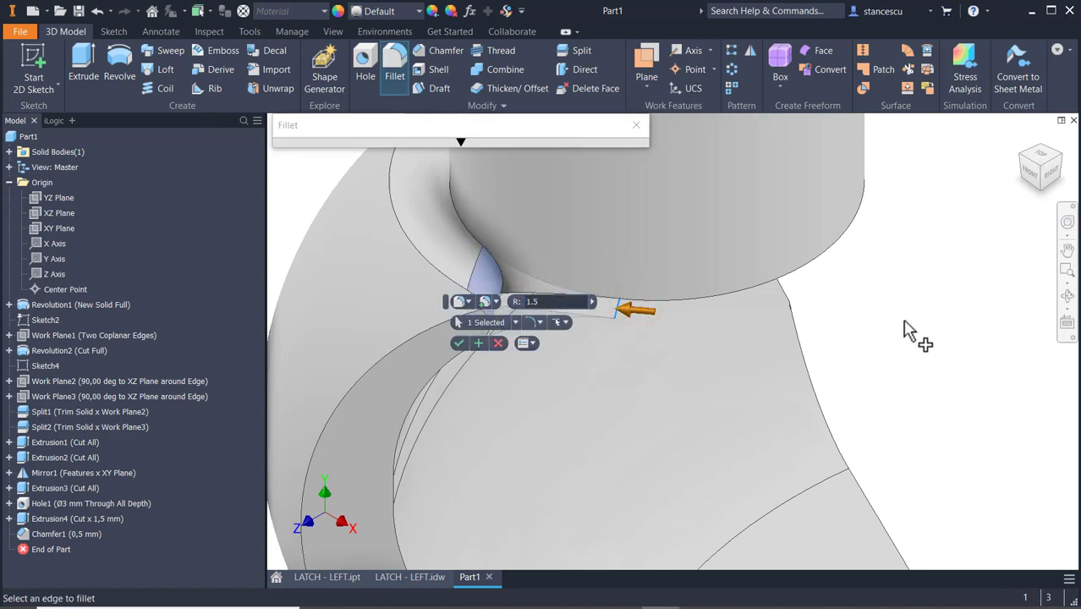
middle_click_drag(911, 332, 784, 354, "shift")
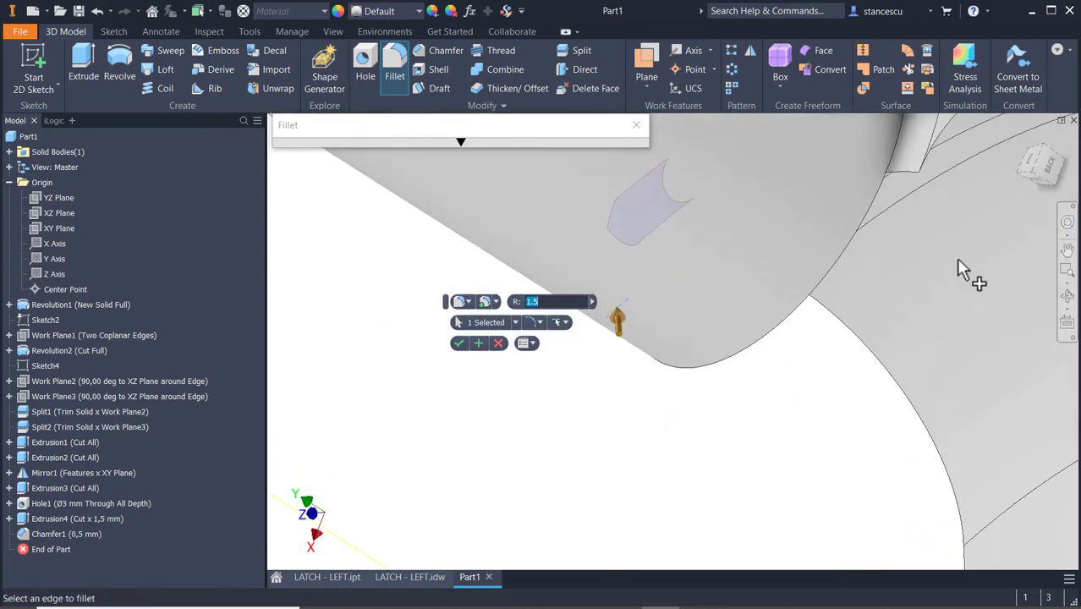
middle_click_drag(908, 247, 750, 394, "shift")
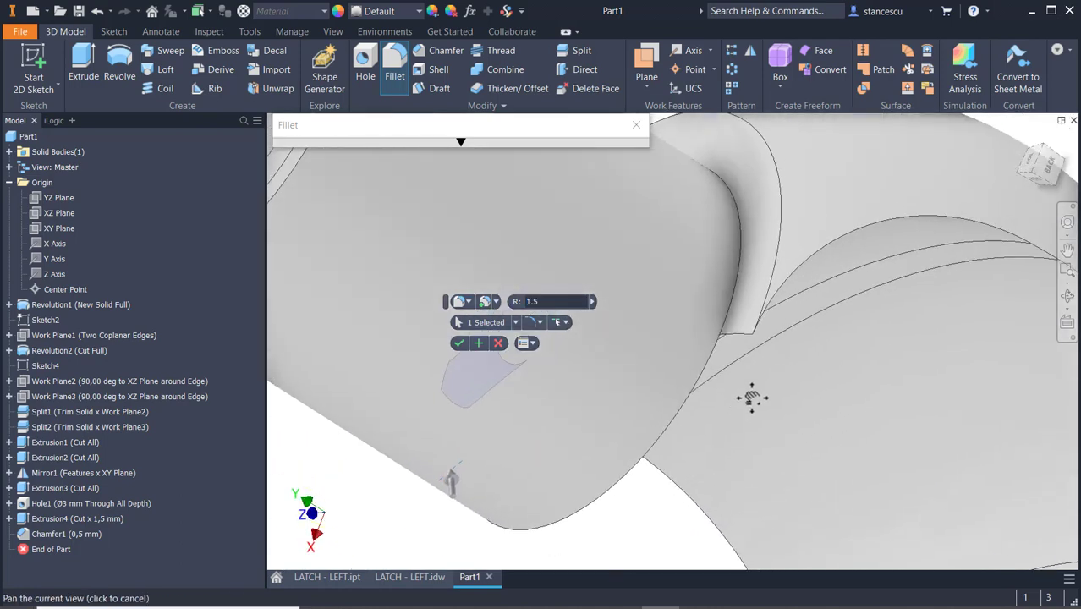
left_click(733, 343)
scroll(813, 372, "up", 3)
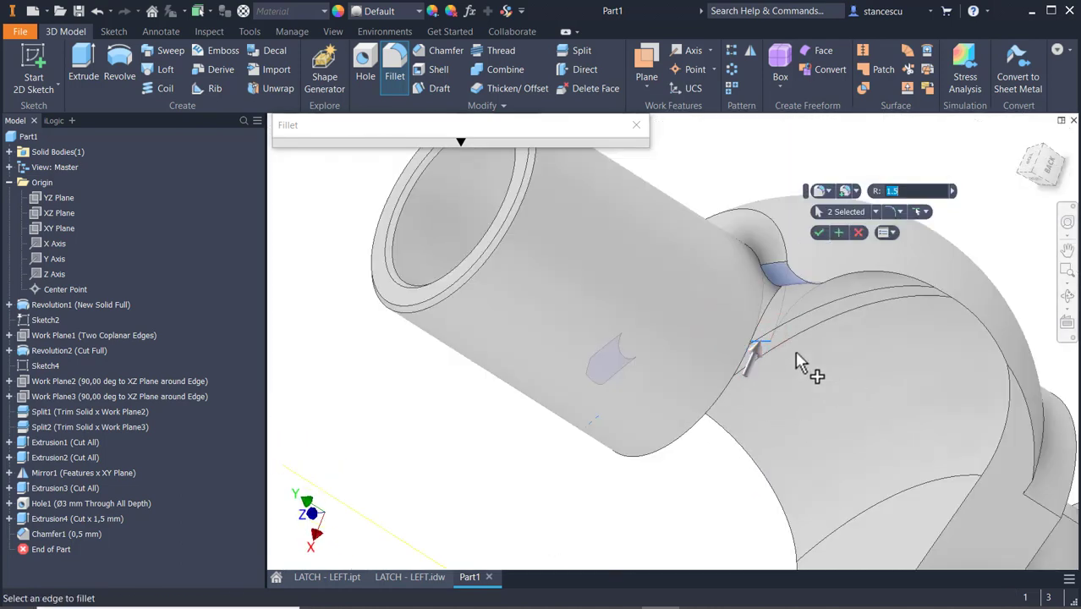
left_click(916, 298)
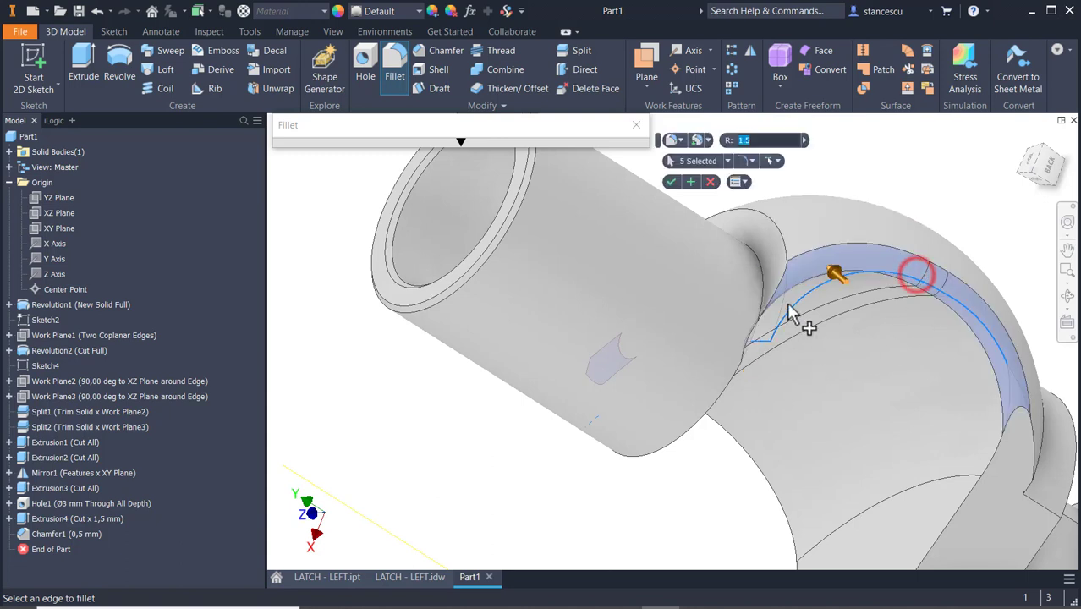
left_click(758, 269)
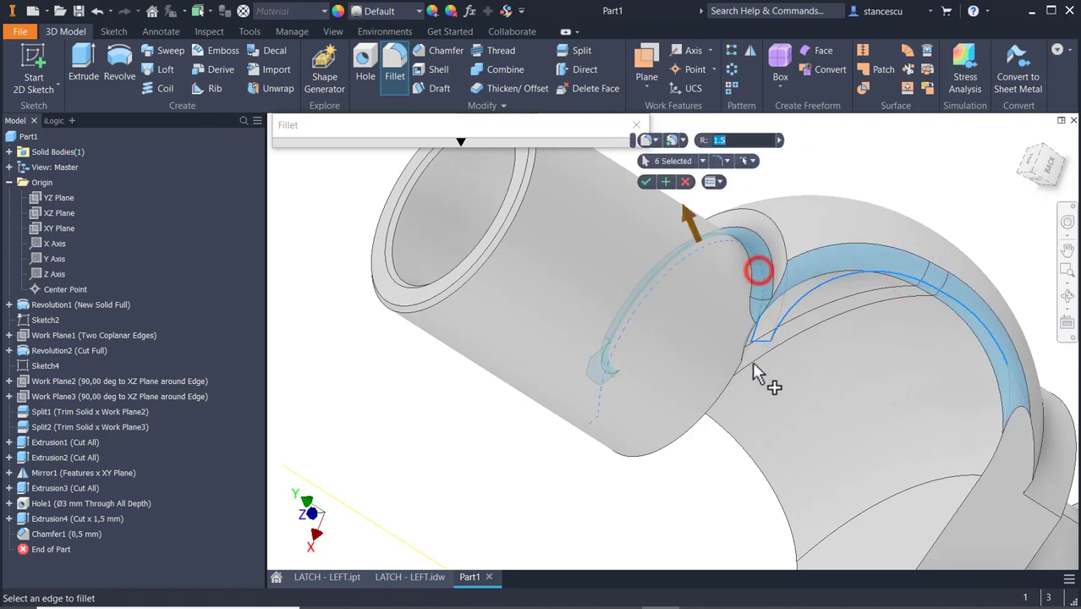
left_click(990, 478)
middle_click_drag(742, 470, 839, 156, "shift")
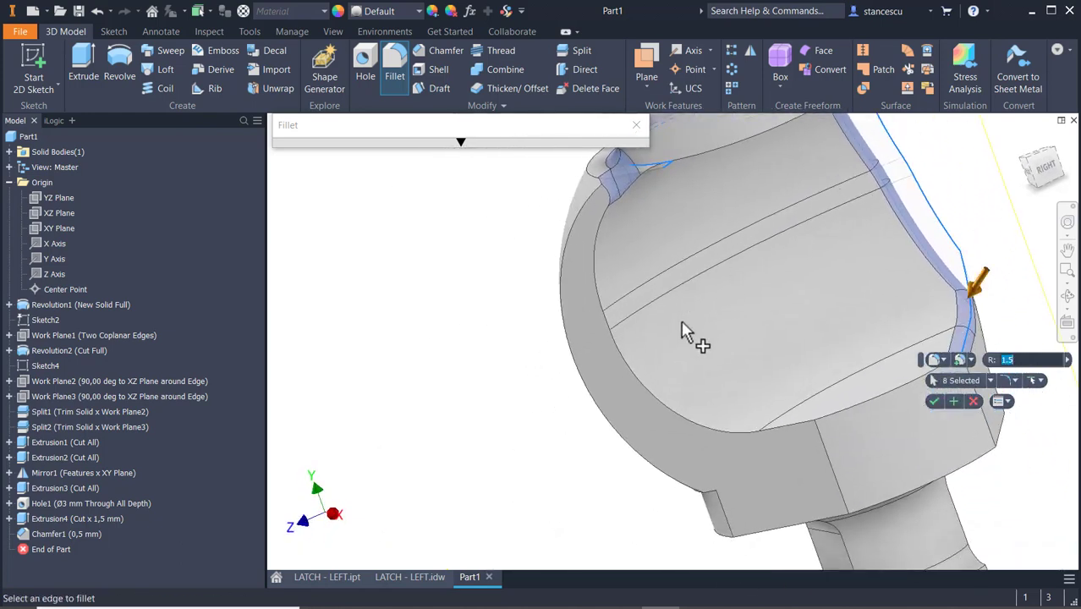
left_click(664, 408)
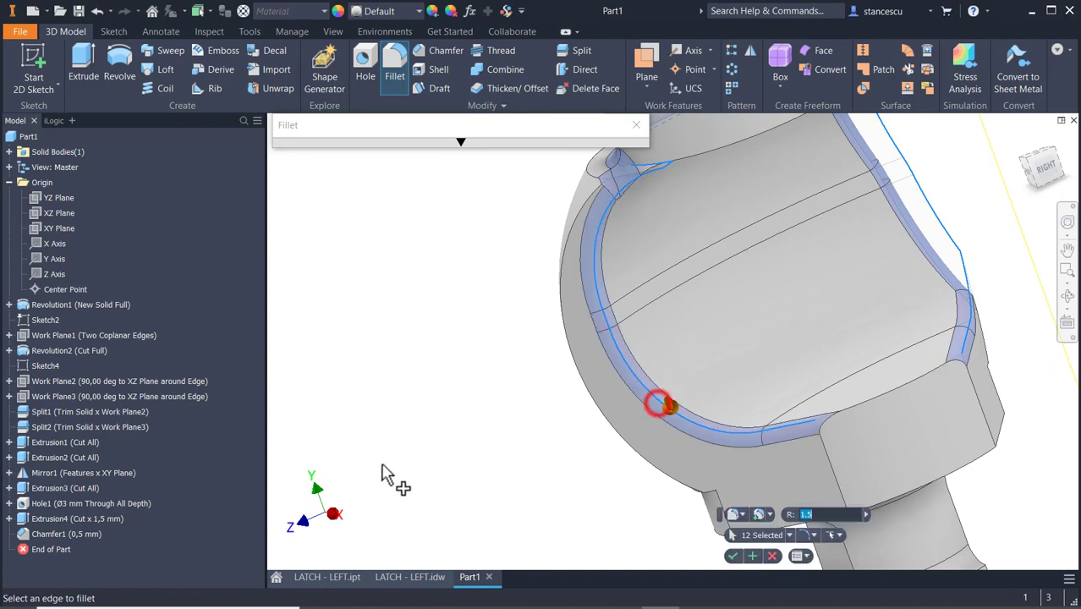
left_click(733, 556)
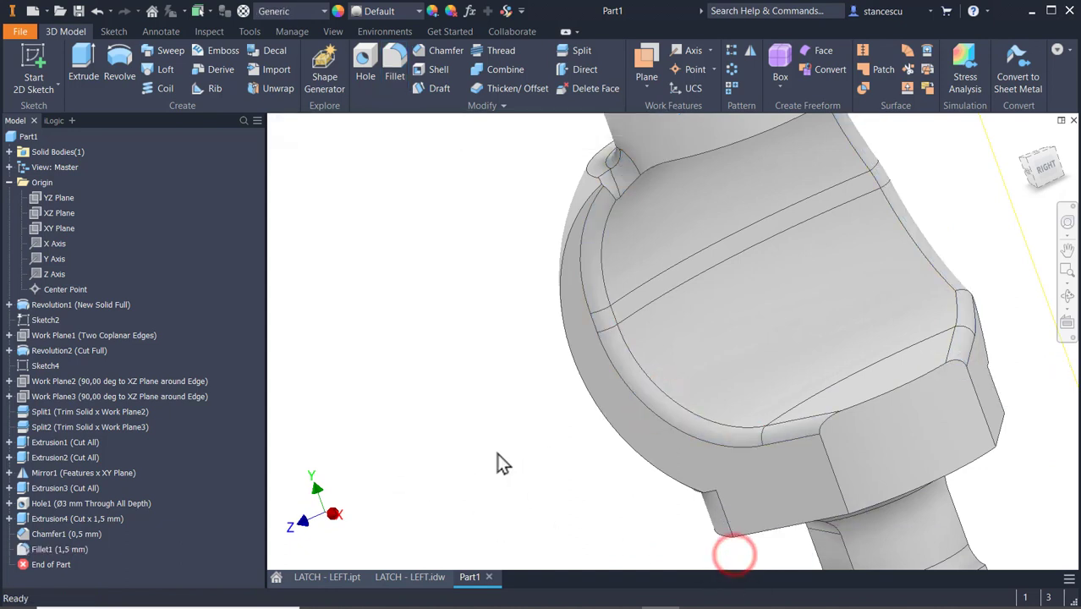
left_click(498, 455)
Assign the Steel, Cast material to the part and set its overall appearance to Steel - Cast.
key("F6")
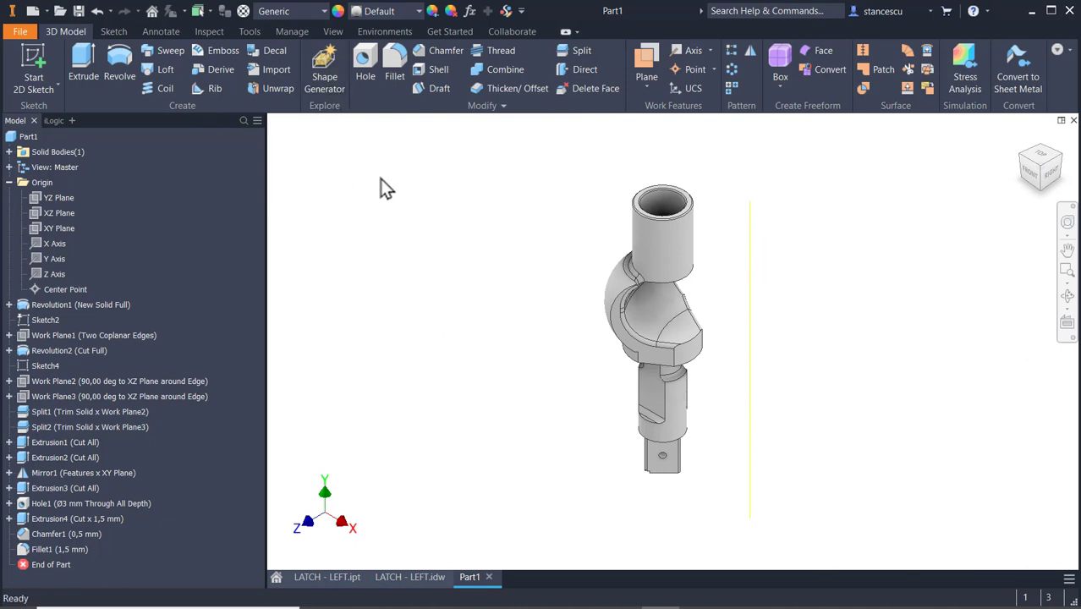
left_click(319, 12)
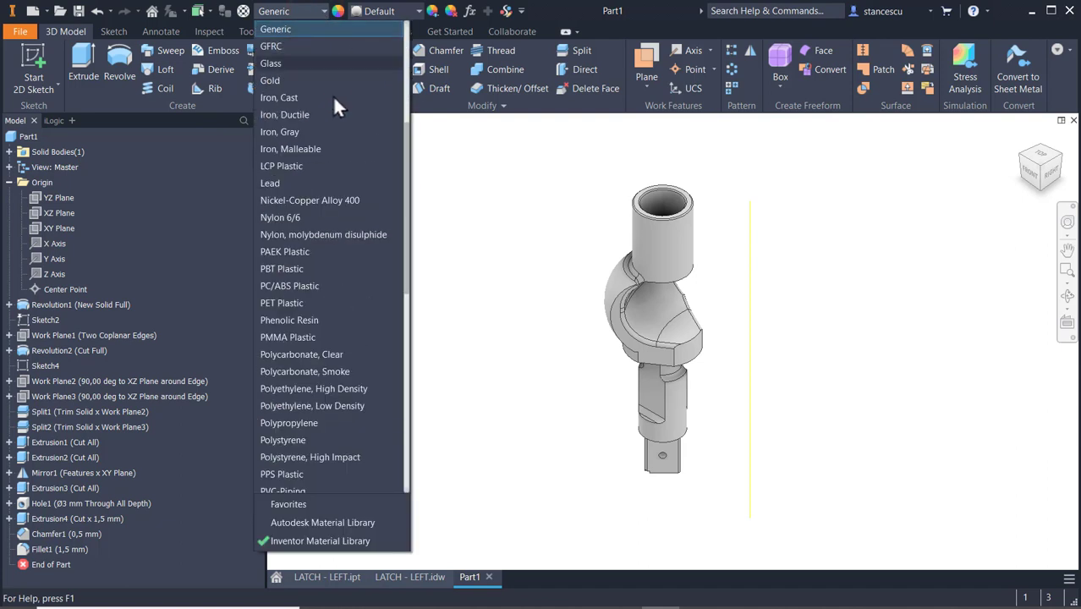
scroll(357, 326, "down", 5)
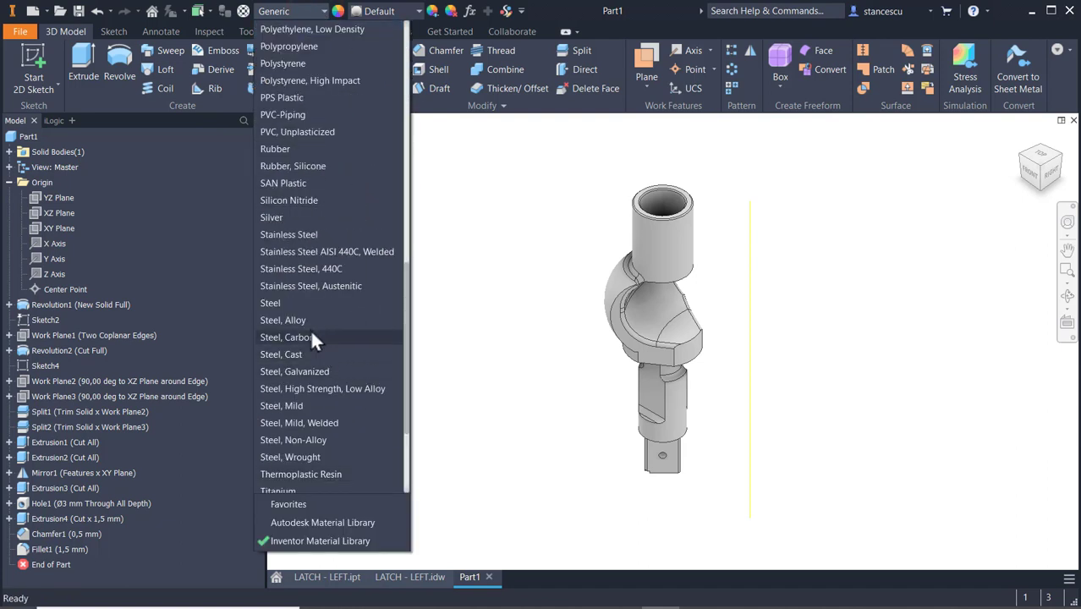
left_click(303, 351)
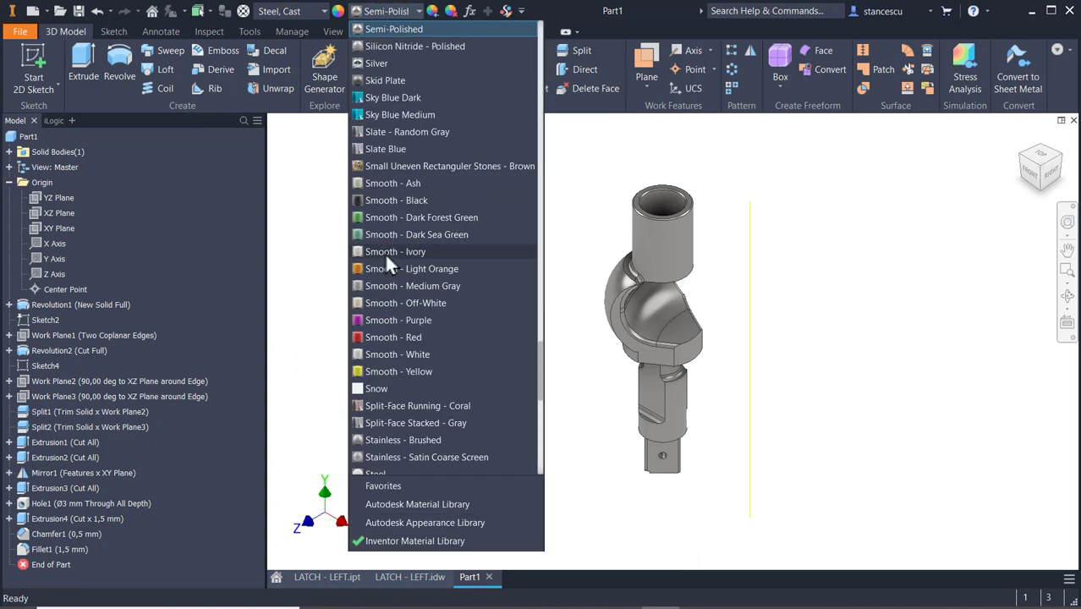
scroll(383, 264, "down", 3)
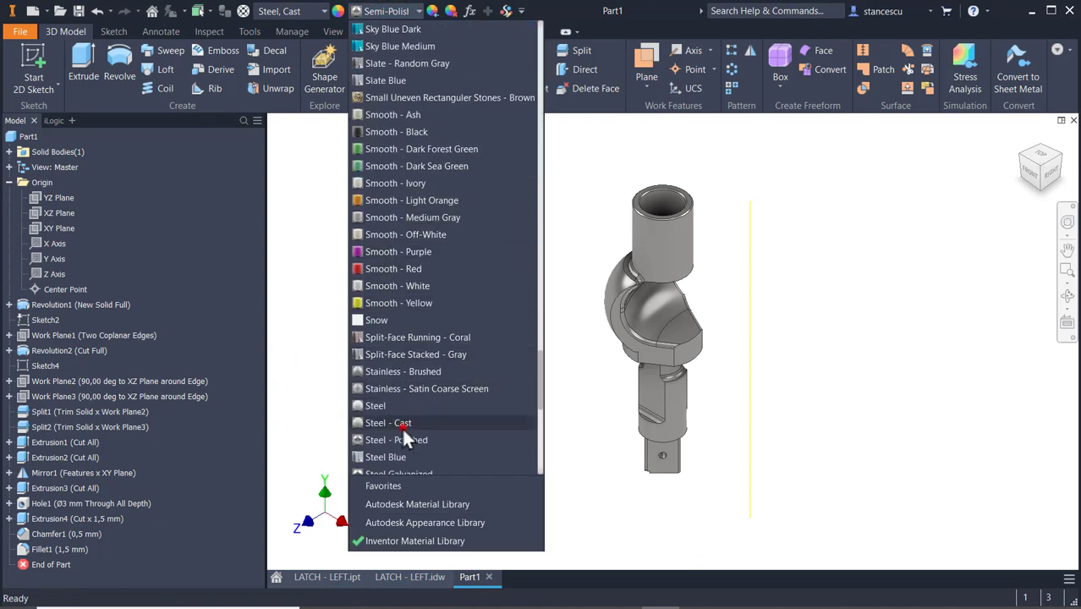
left_click(403, 425)
Apply the Steel - Polished appearance to the outer faces of the tube, spherical hook, collar and shank, the square end's faces and the tube's rim.
left_click(669, 267)
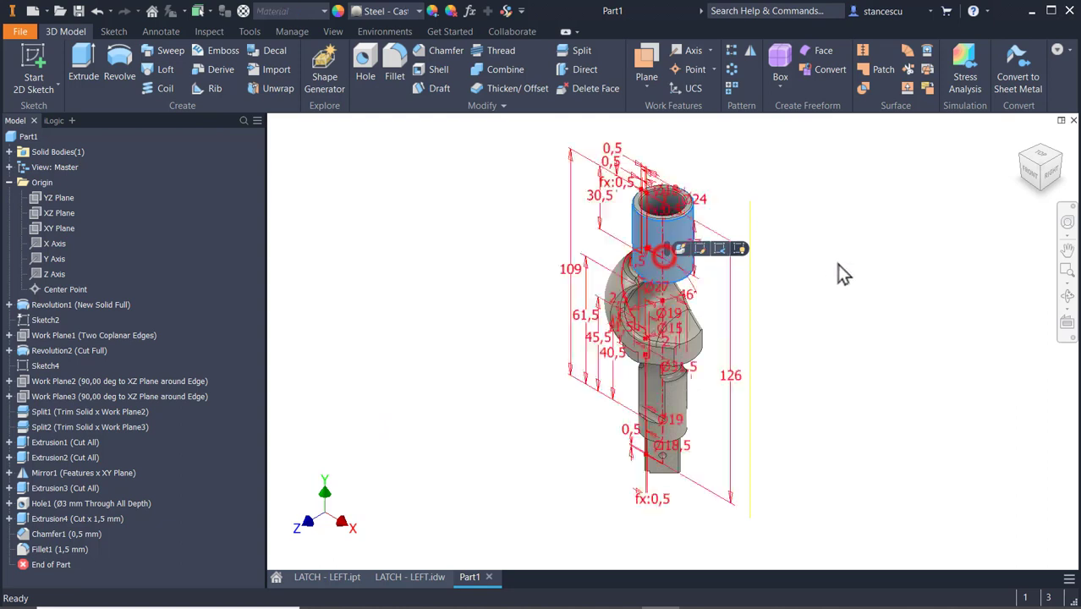
left_click(672, 407, "ctrl")
middle_click_drag(748, 395, 744, 307, "shift")
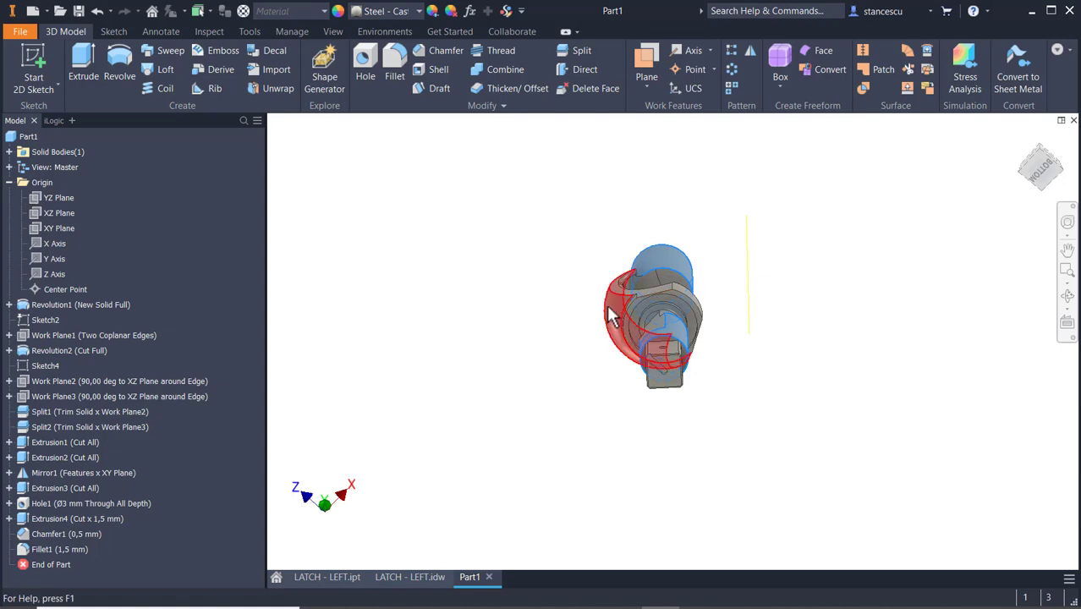
scroll(659, 317, "down", 2)
scroll(655, 310, "down", 5)
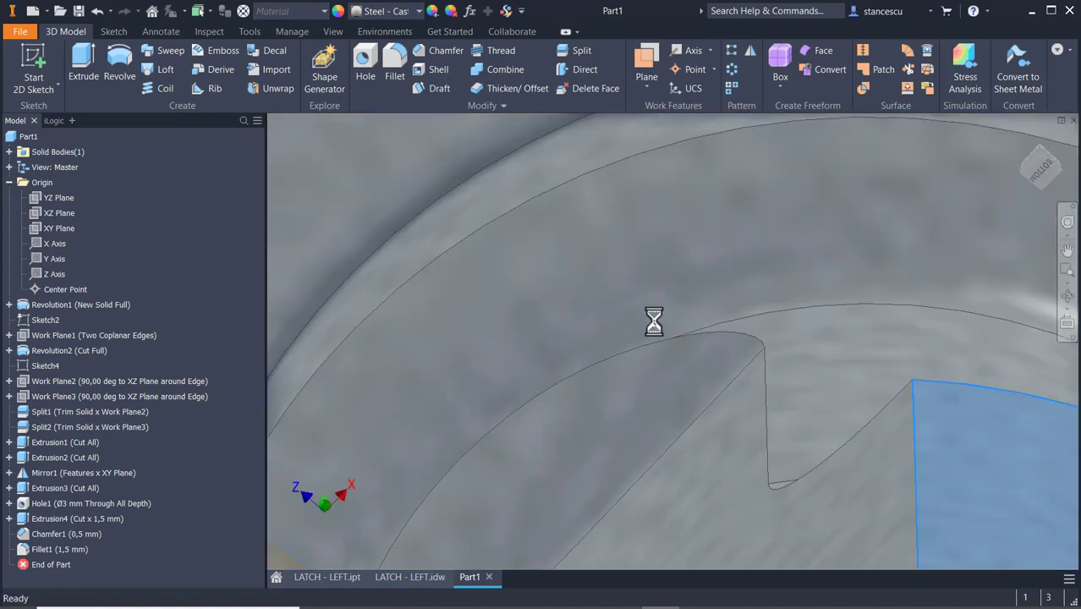
scroll(656, 280, "up", 3)
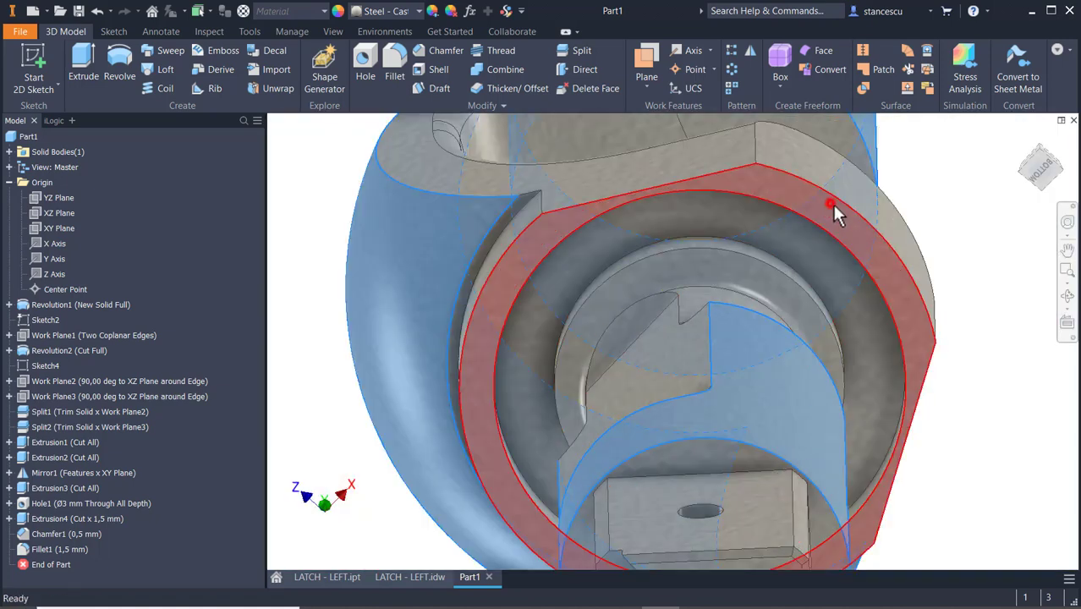
left_click(831, 204, "ctrl")
left_click(768, 277, "ctrl")
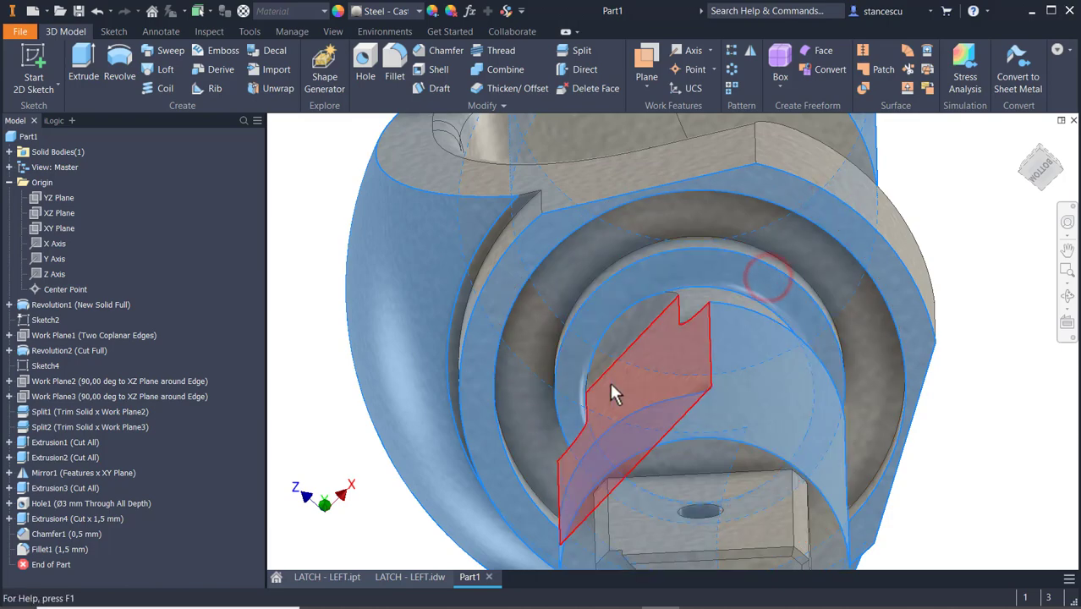
middle_click_drag(591, 377, 643, 425, "shift")
middle_click_drag(647, 332, 523, 74)
middle_click_drag(603, 362, 611, 171)
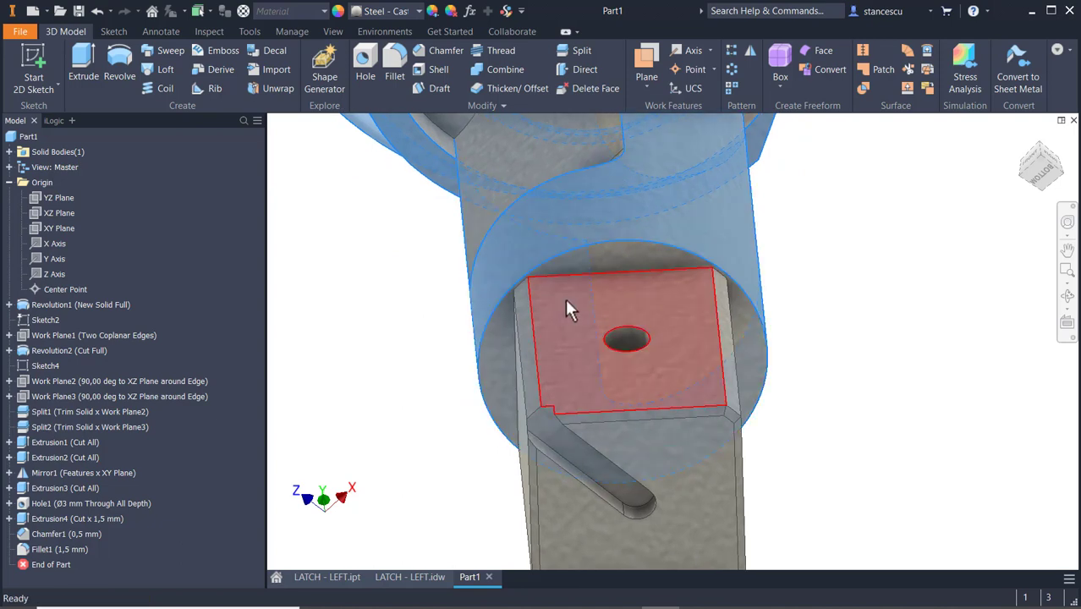
left_click(636, 254, "ctrl")
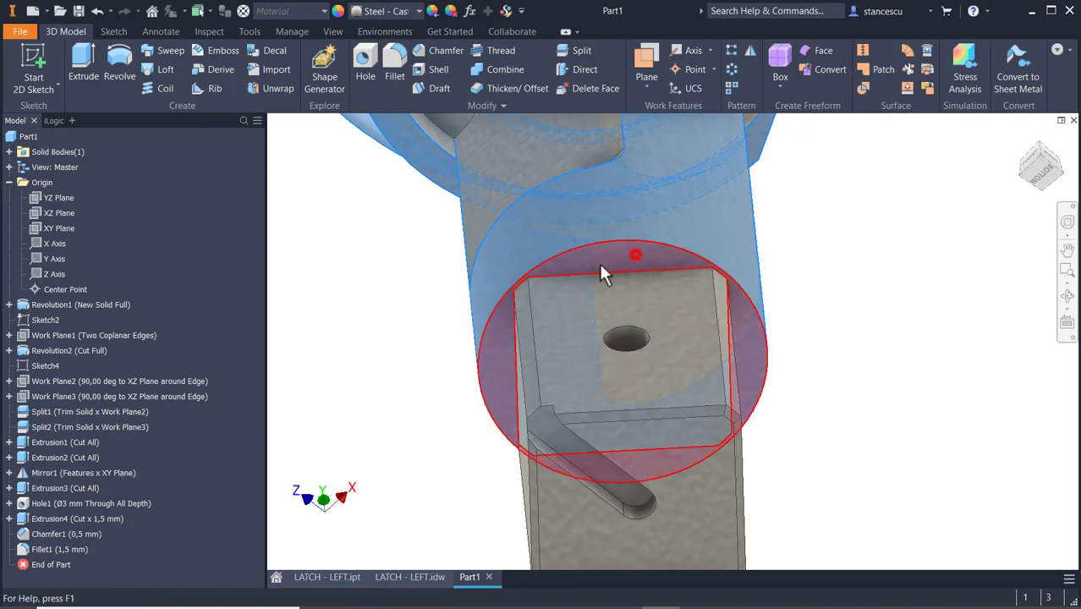
left_click(556, 302, "ctrl")
middle_click_drag(507, 476, 560, 471, "shift")
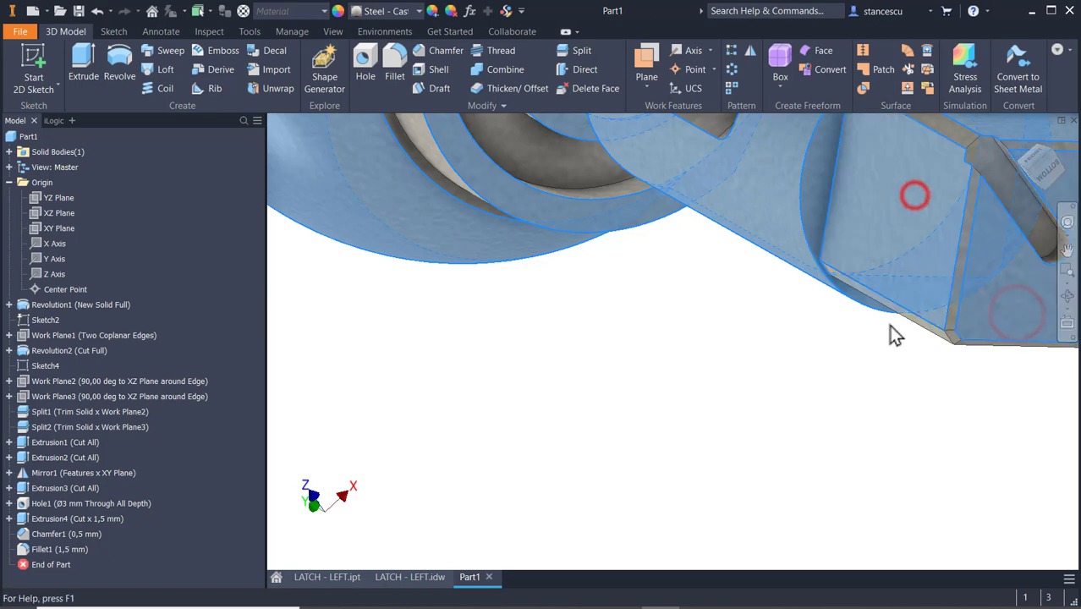
middle_click_drag(893, 367, 810, 313, "shift")
middle_click_drag(786, 207, 862, 522)
middle_click_drag(793, 404, 813, 550)
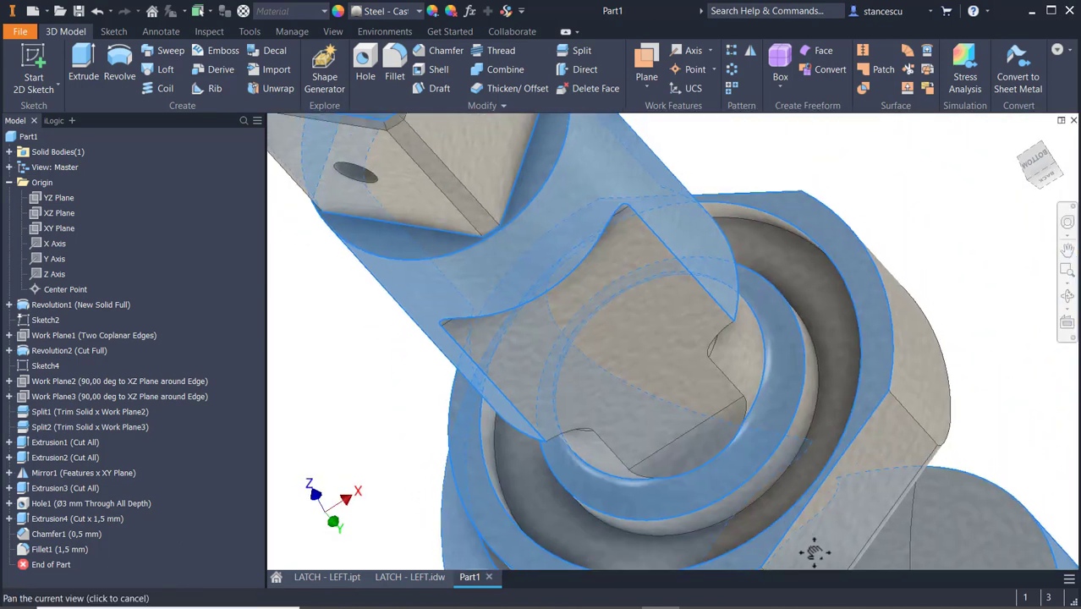
middle_click_drag(387, 338, 551, 461)
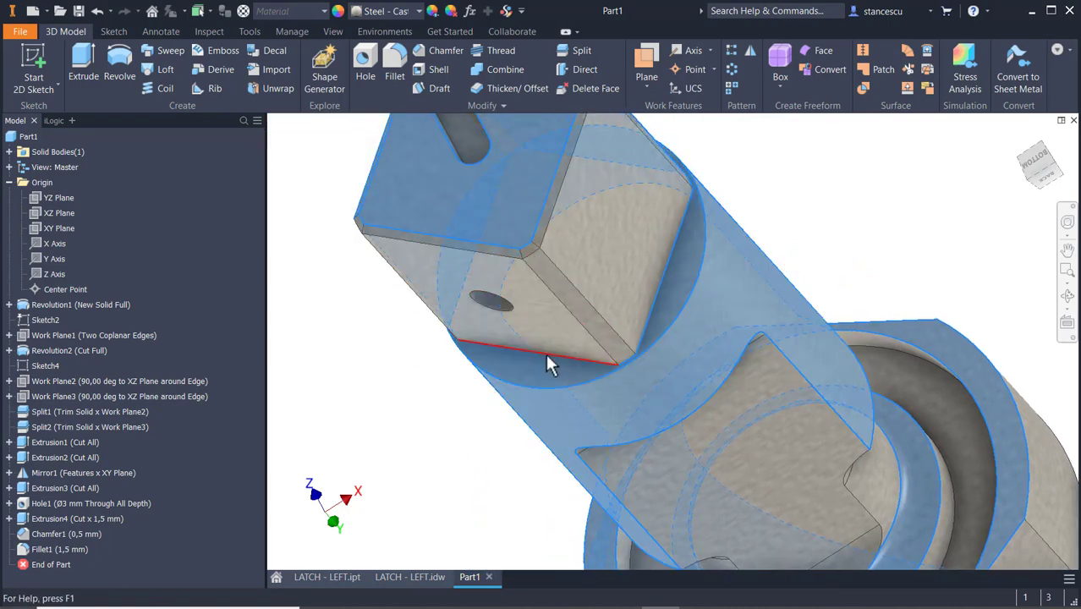
middle_click_drag(800, 439, 712, 351, "shift")
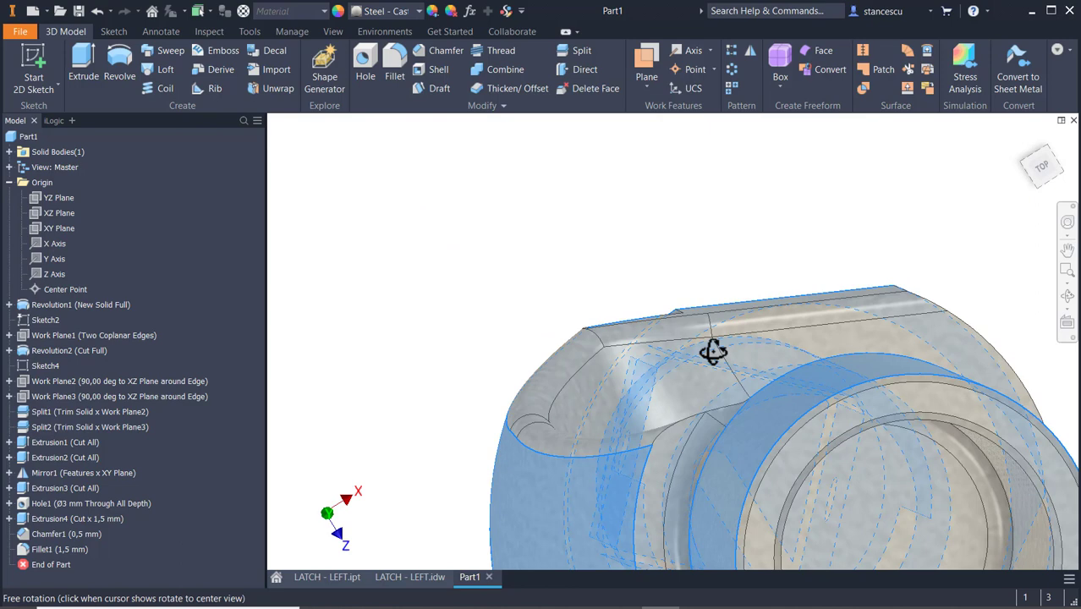
left_click(861, 404, "ctrl")
scroll(878, 331, "down", 3)
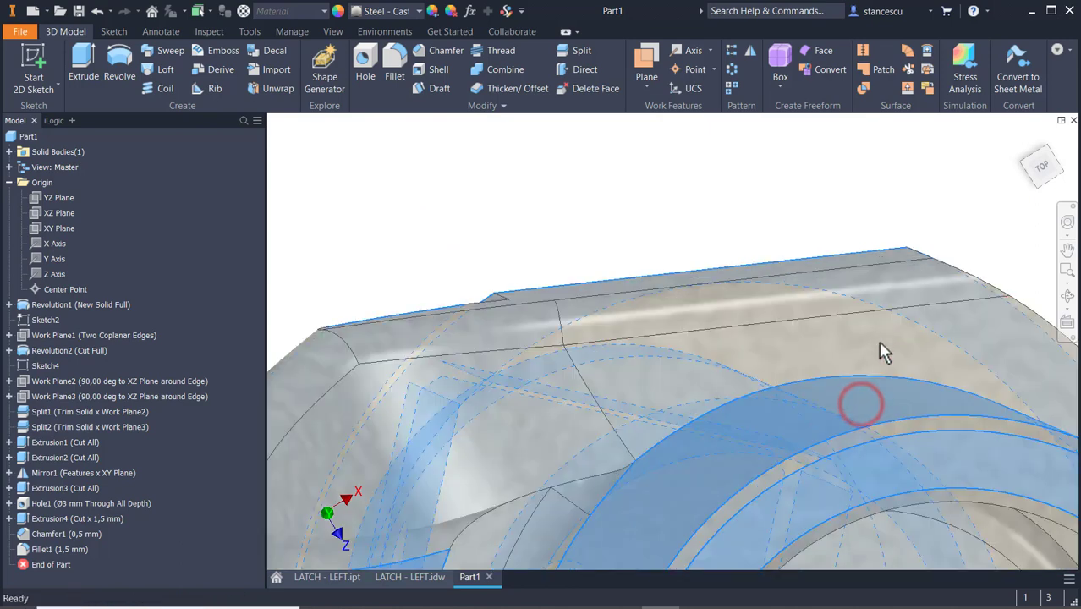
left_click(875, 435, "ctrl")
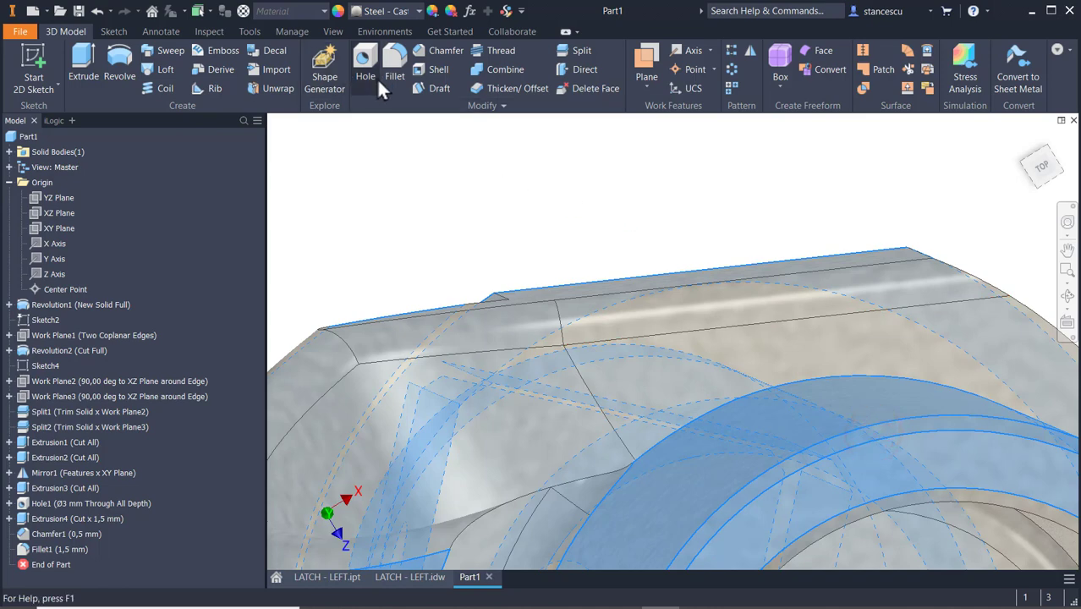
left_click(387, 17)
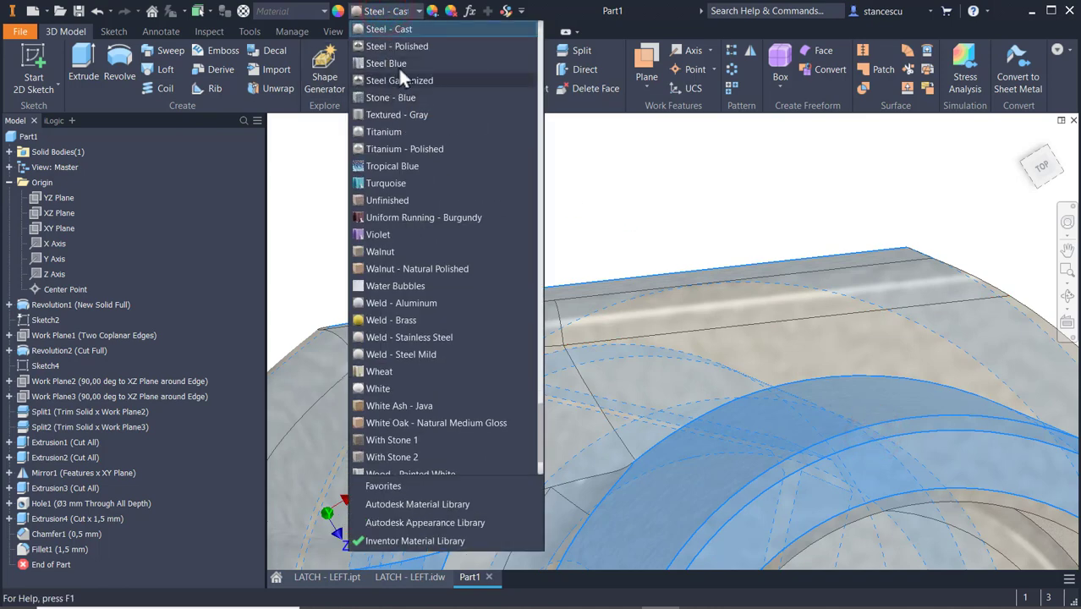
left_click(407, 42)
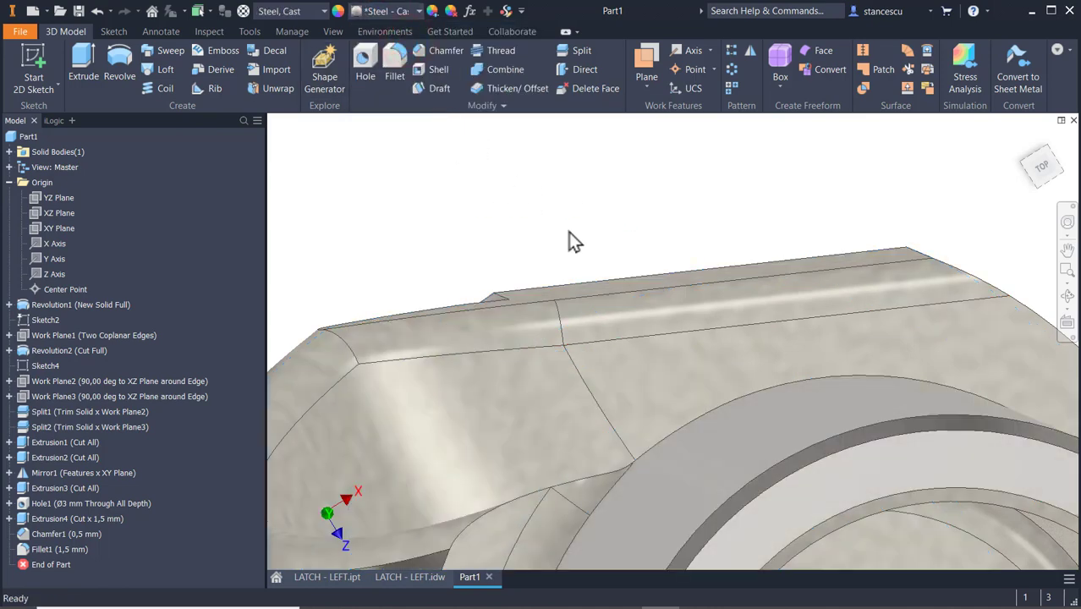
Update the physical properties in the part's iProperties and check its mass, area and volume.
key("F6")
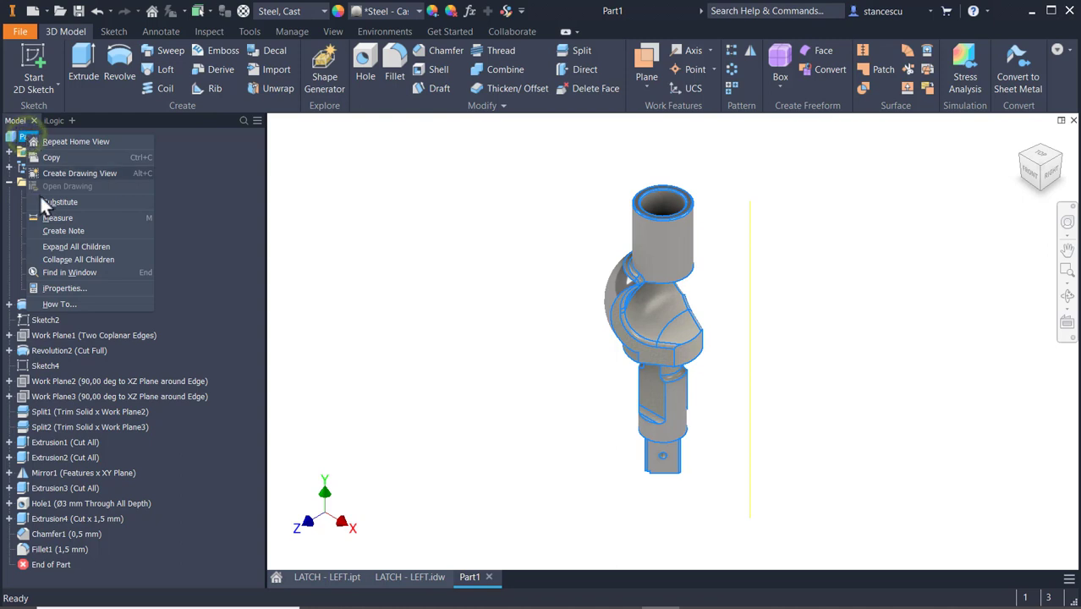
left_click(59, 287)
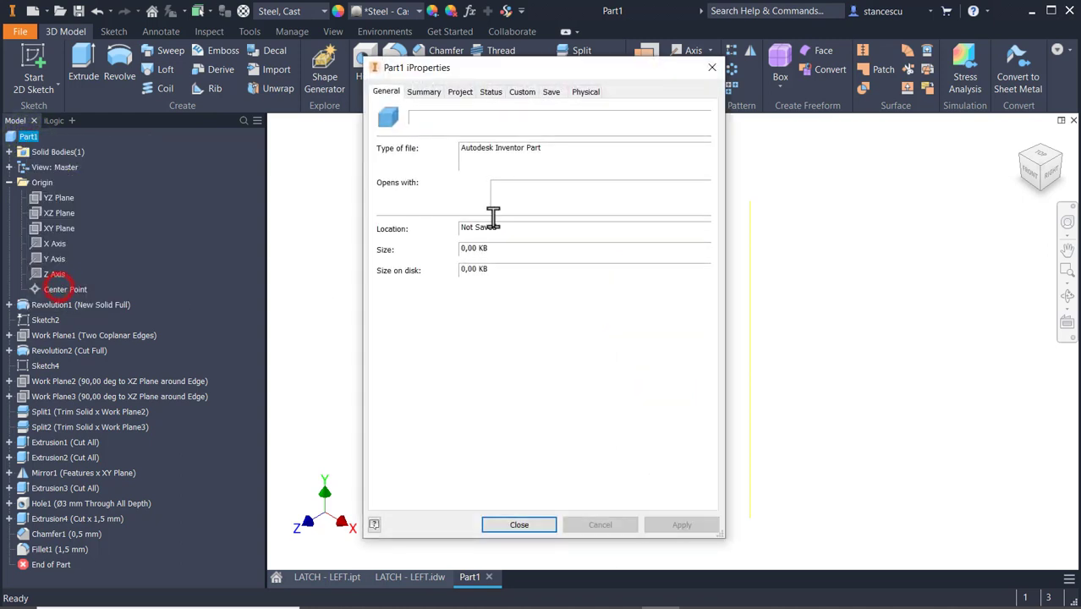
left_click(584, 95)
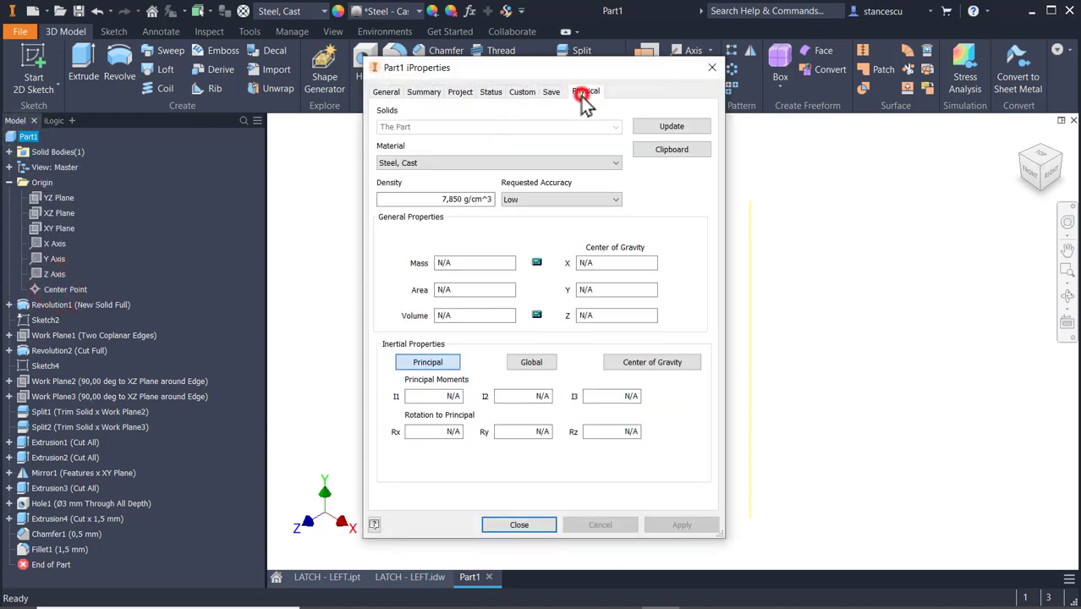
left_click(668, 126)
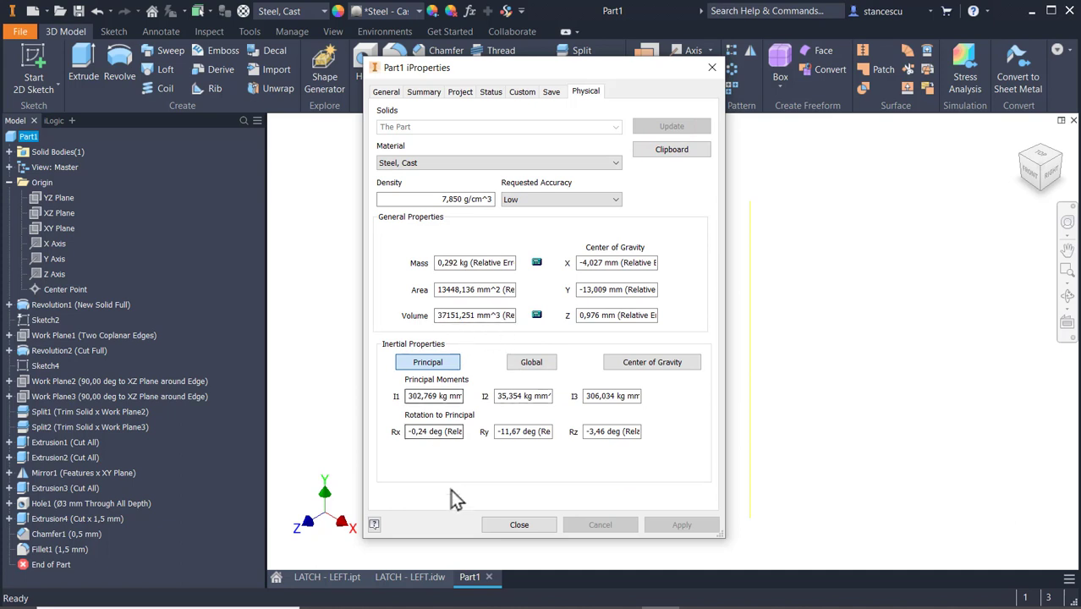
left_click(521, 529)
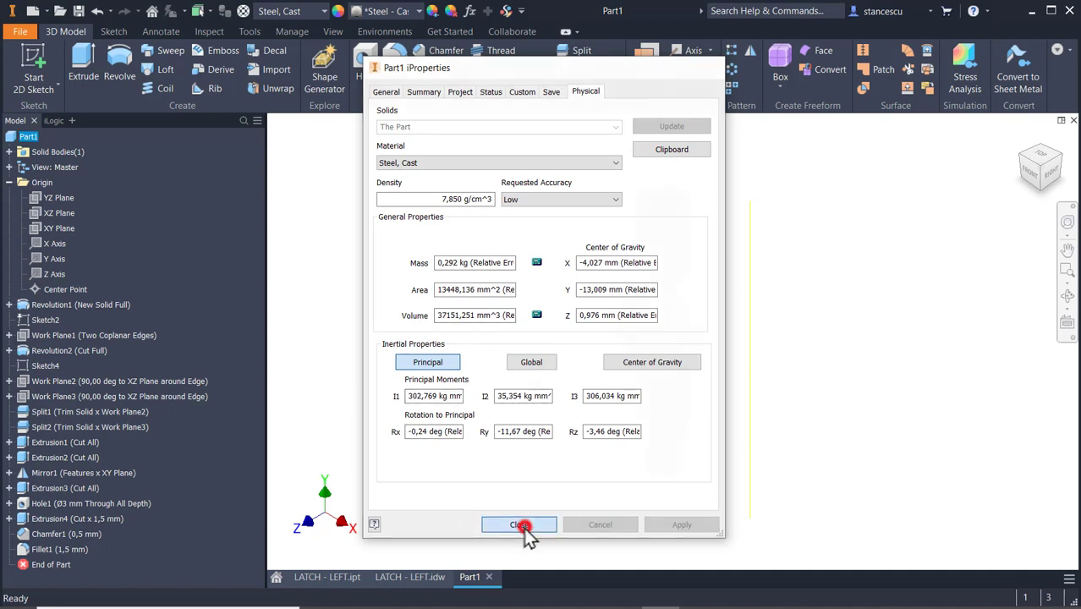
left_click(808, 310)
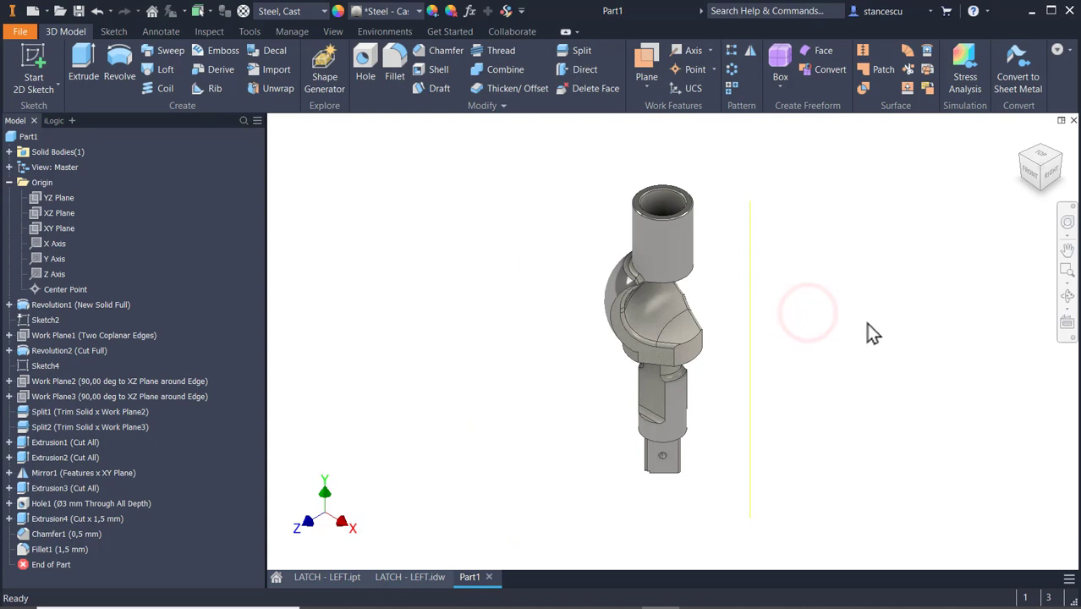